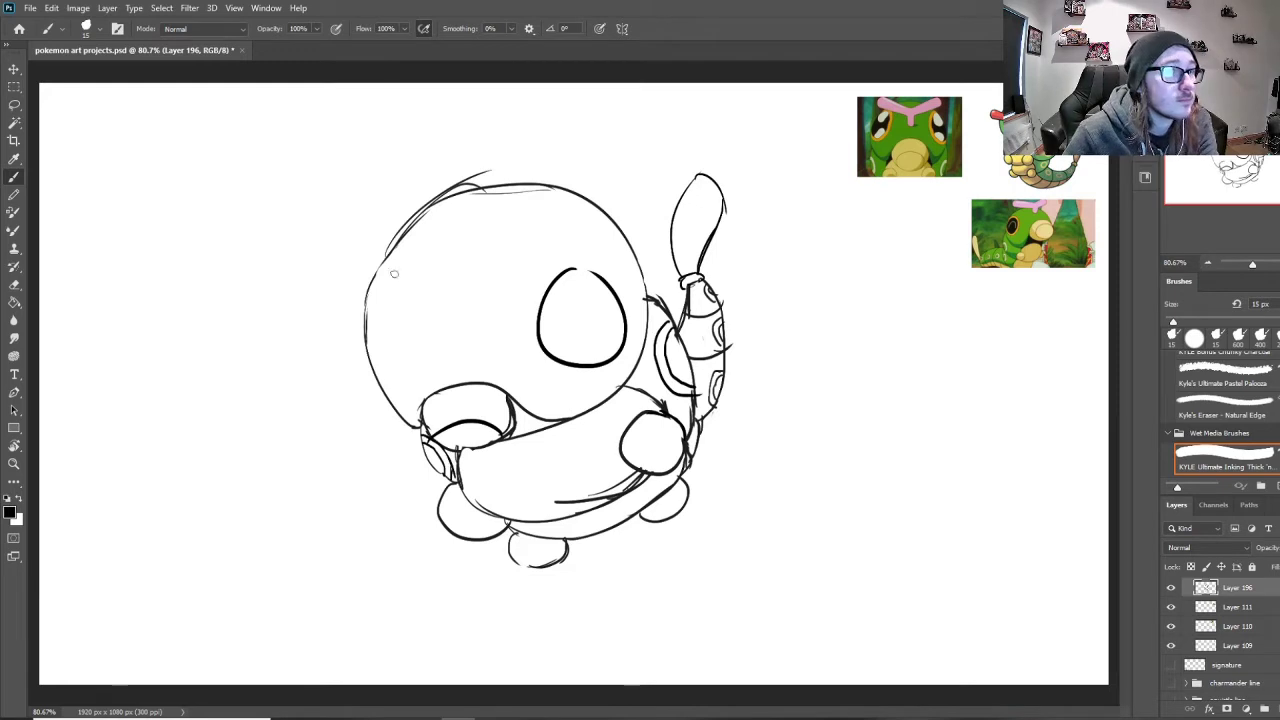
Step: Sketch the near eye's outer ring, the far eye, the curved eye highlights and the V-shaped antennae on the head
drag(547, 260, 520, 295)
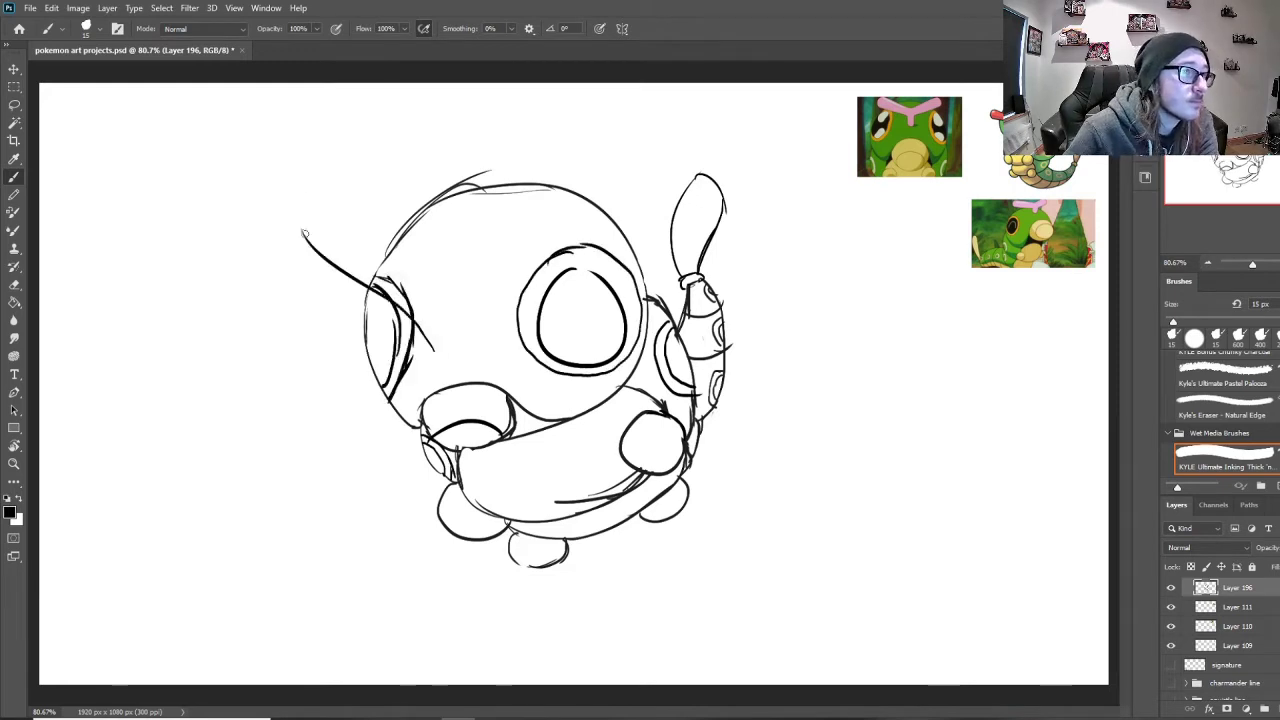
mouse_move(304, 233)
mouse_down()
mouse_move(332, 205)
mouse_move(555, 196)
mouse_up()
Step: Erase the stray lines at the antenna base, belly and neck, and redraw the neck and front foot contours
key(e)
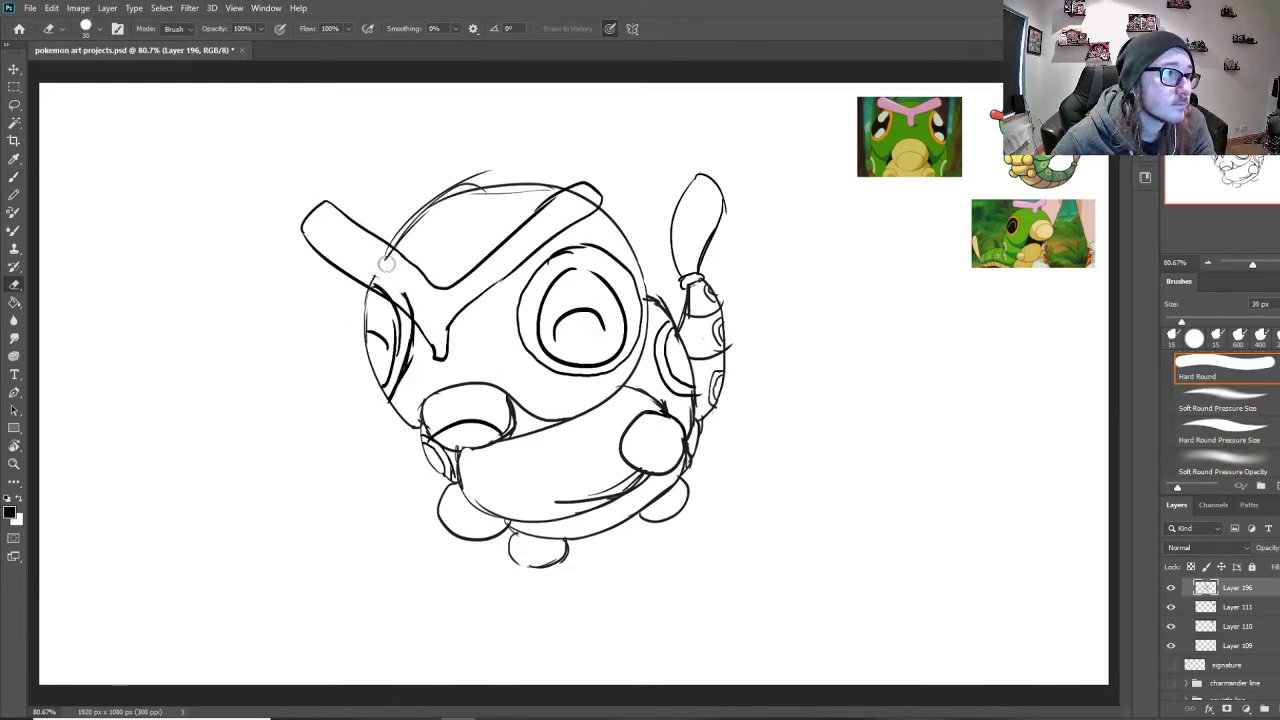
drag(386, 250, 395, 305)
drag(560, 500, 632, 478)
key(b)
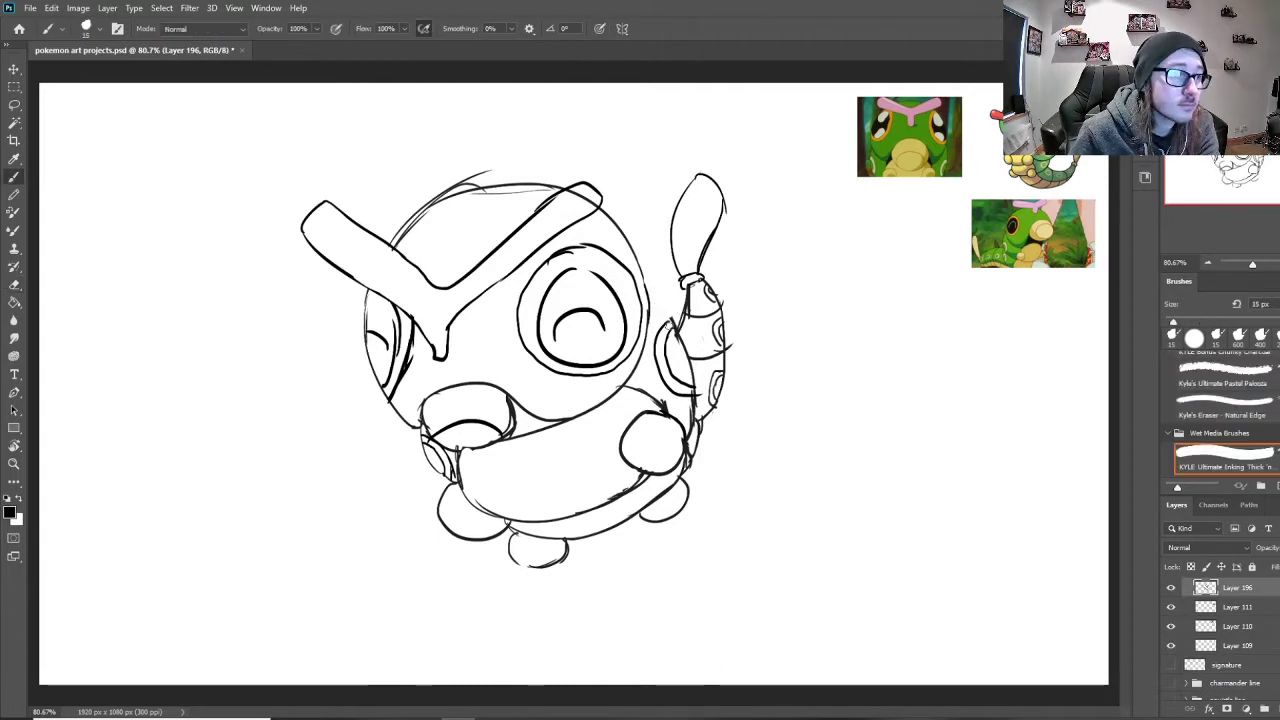
key(e)
drag(676, 311, 678, 330)
key(b)
drag(511, 551, 564, 554)
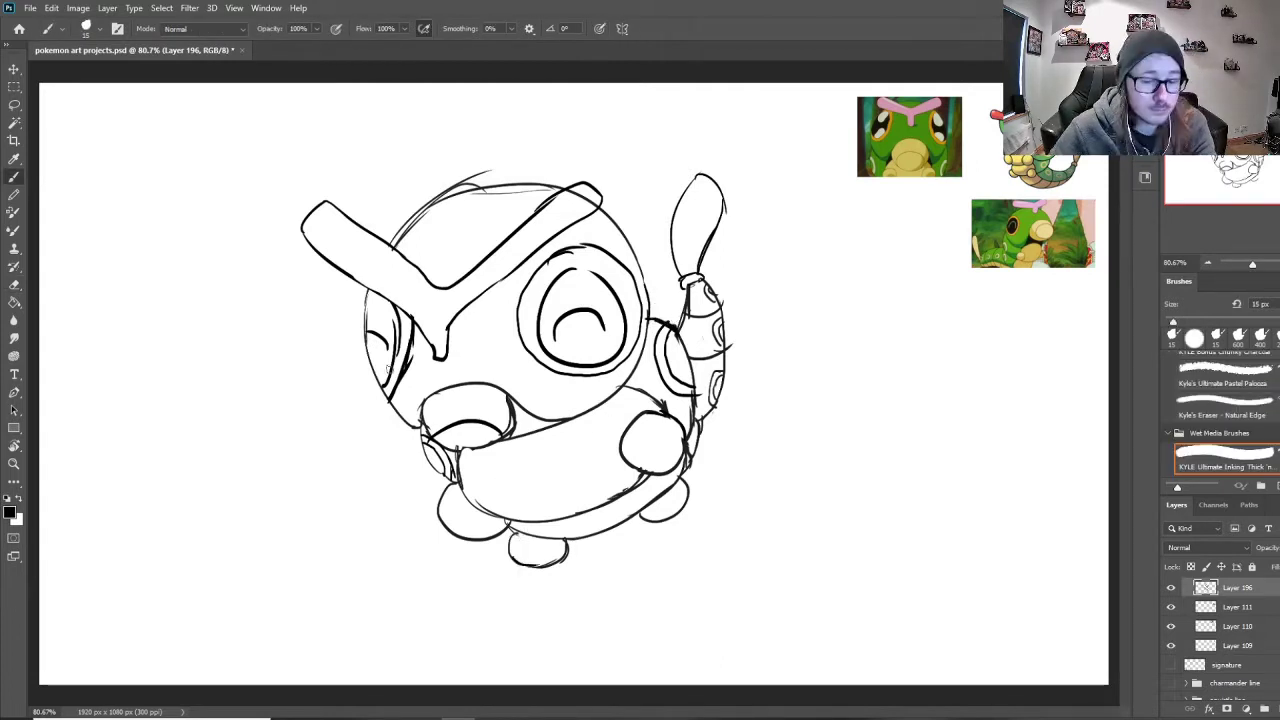
Step: Thicken the outline of the far side of the face, the crown and the far antenna with a 30 px brush
key(])
key(])
key(])
drag(366, 288, 416, 427)
drag(364, 345, 366, 286)
drag(393, 246, 516, 184)
drag(323, 203, 307, 221)
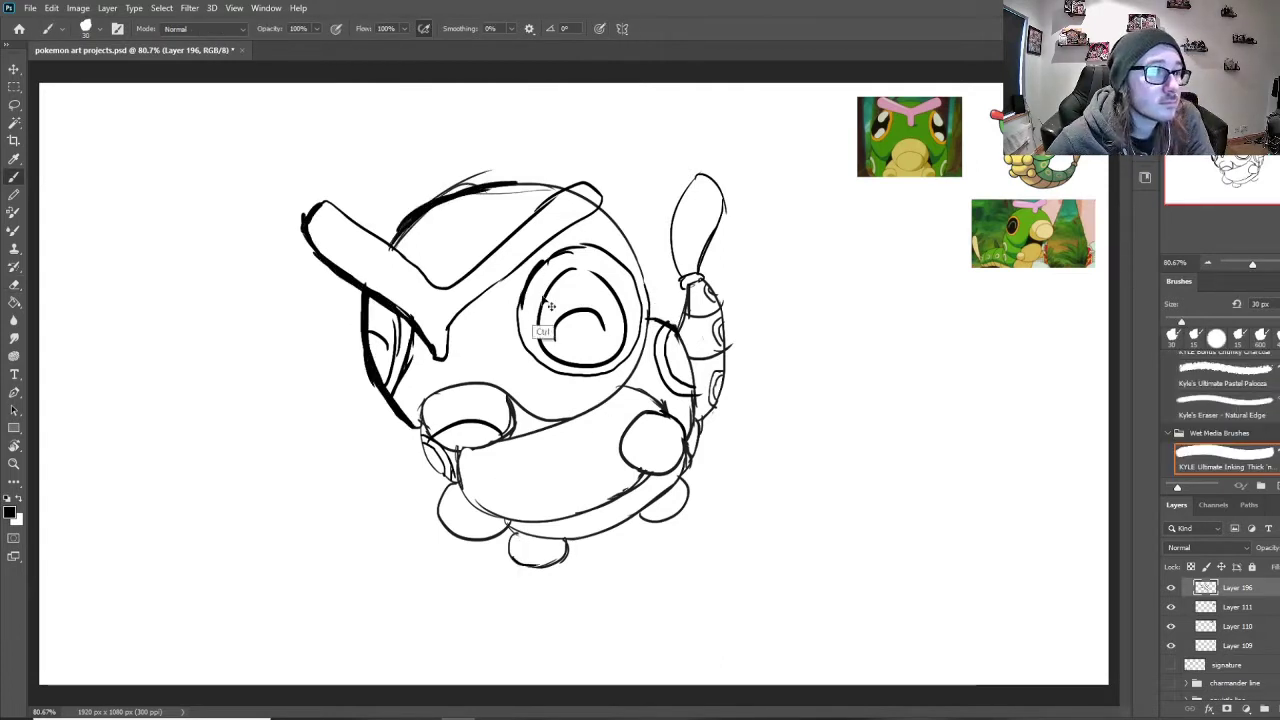
key(e)
drag(565, 306, 595, 325)
click(14, 87)
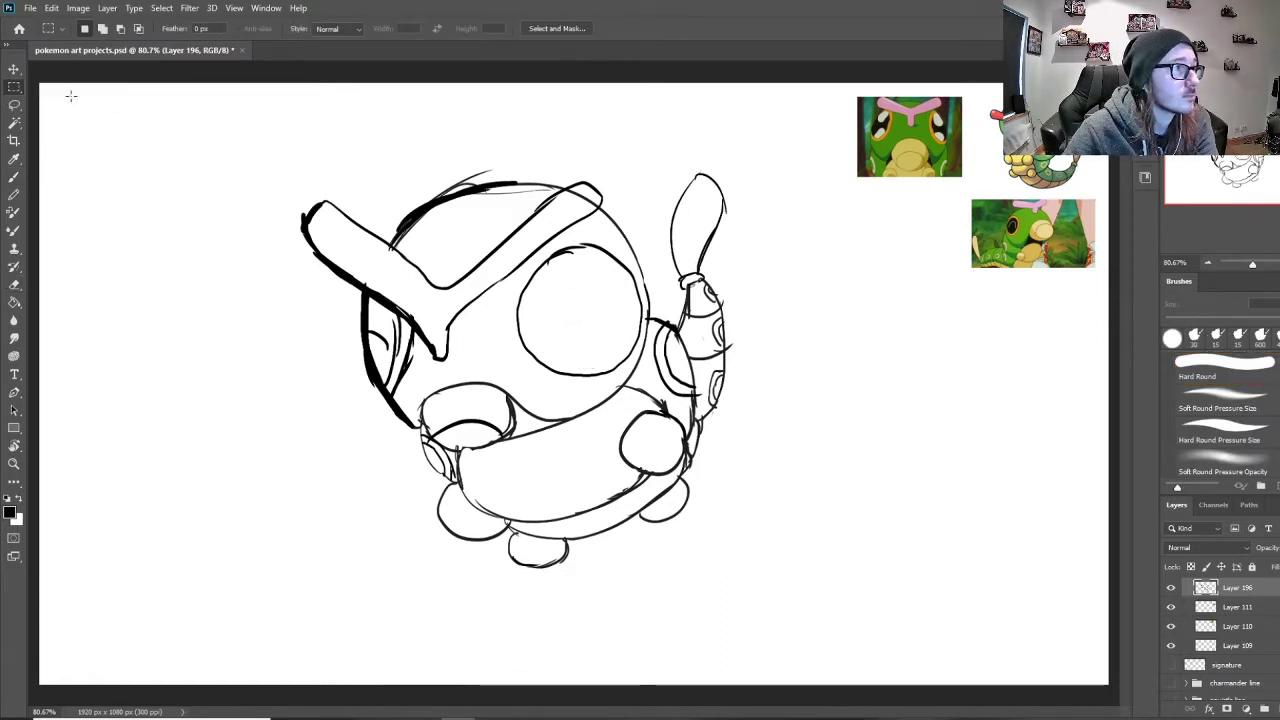
right_click(14, 87)
click(72, 101)
key(e)
mouse_move(562, 262)
mouse_down()
mouse_move(547, 349)
mouse_move(552, 303)
mouse_move(628, 390)
mouse_up()
click(14, 87)
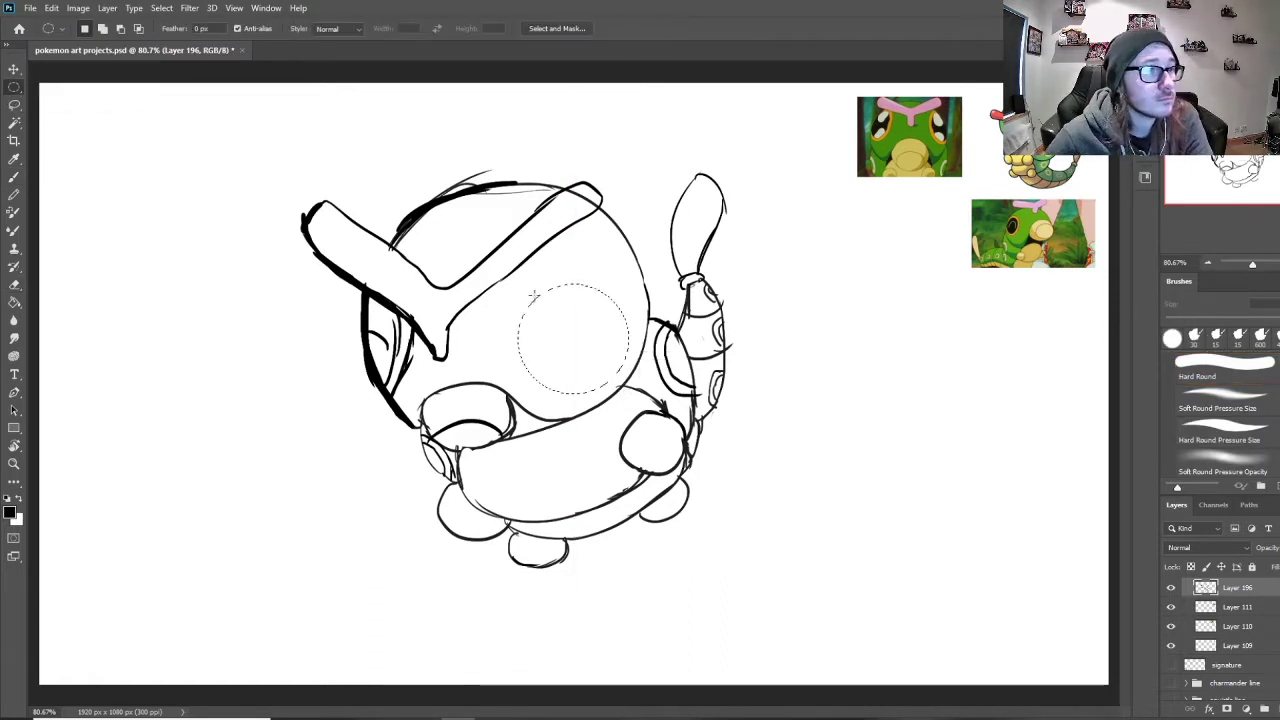
drag(512, 278, 658, 394)
key(ctrl+d)
drag(527, 262, 637, 374)
key(g)
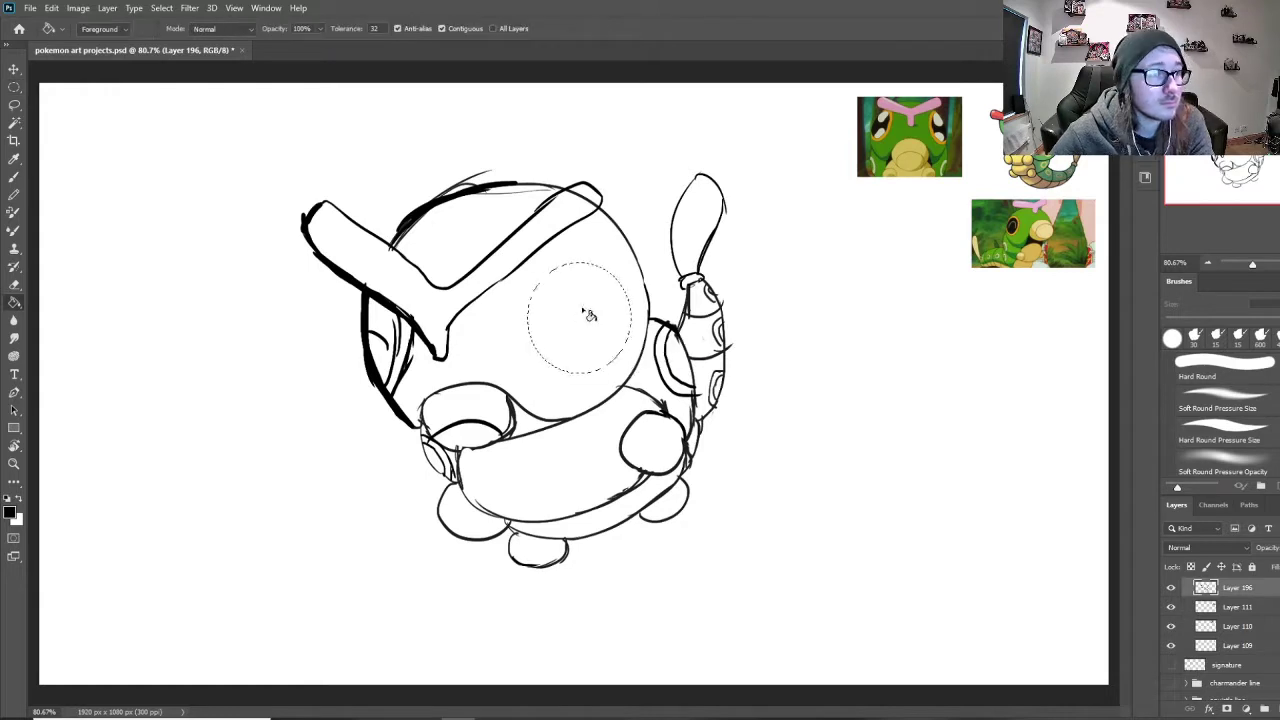
click(586, 314)
click(162, 8)
click(178, 36)
click(14, 69)
key(ctrl+z)
key(ctrl+z)
key(ctrl+z)
key(ctrl+z)
key(ctrl+z)
key(ctrl+z)
key(ctrl+z)
key(ctrl+z)
Step: Erase the whole near eye, including its heavier trial outlines
key(b)
drag(518, 290, 588, 381)
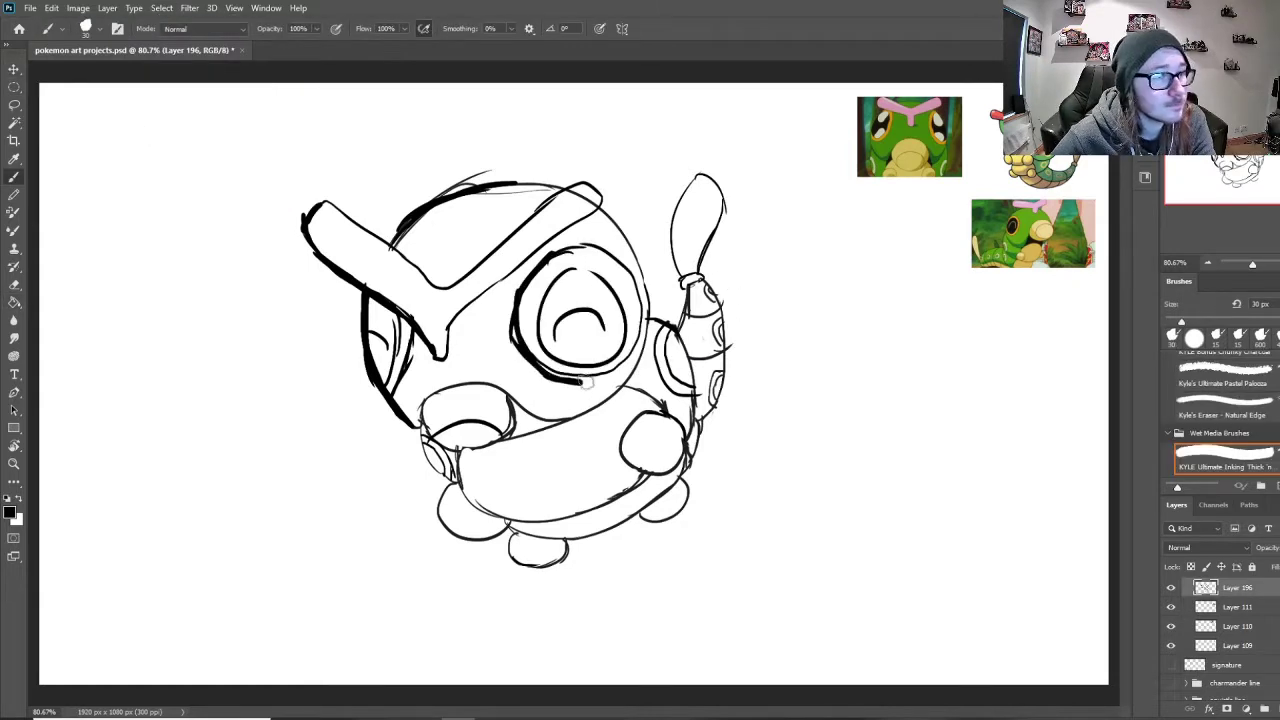
key(e)
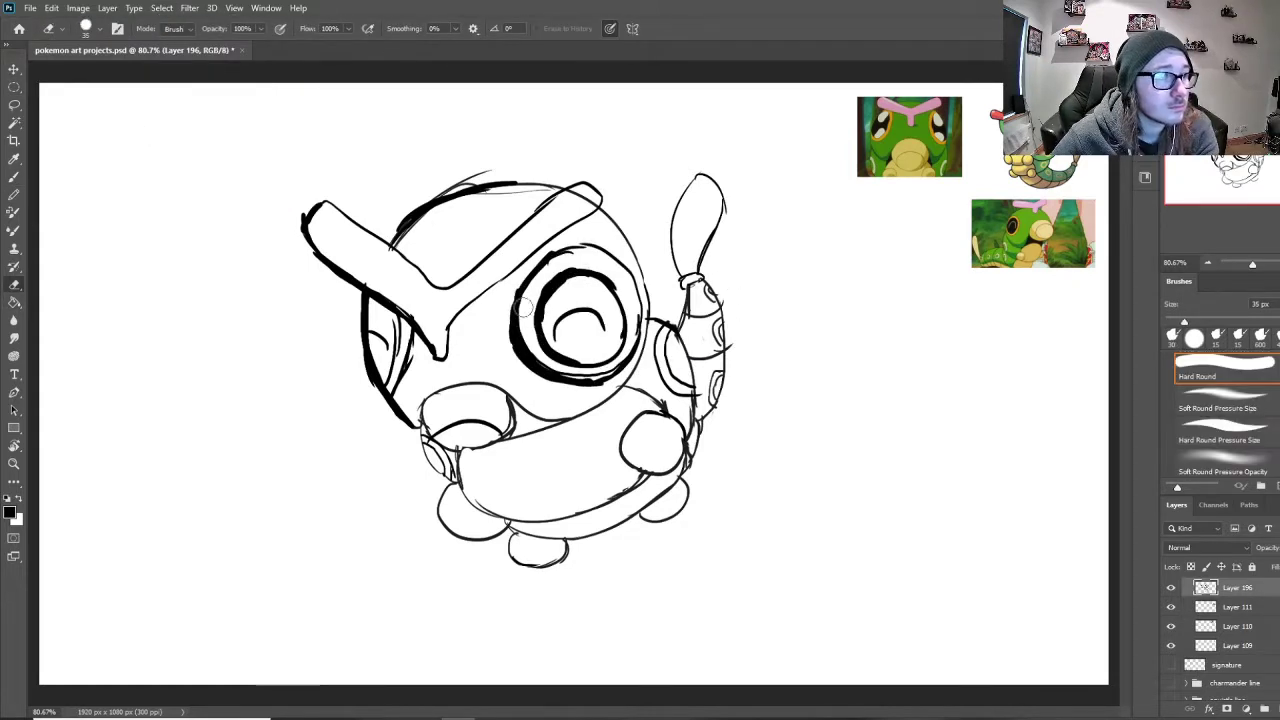
mouse_move(512, 330)
mouse_down()
mouse_move(580, 313)
mouse_move(572, 236)
mouse_move(601, 232)
mouse_move(549, 328)
mouse_move(518, 333)
mouse_move(604, 255)
mouse_move(574, 198)
mouse_up()
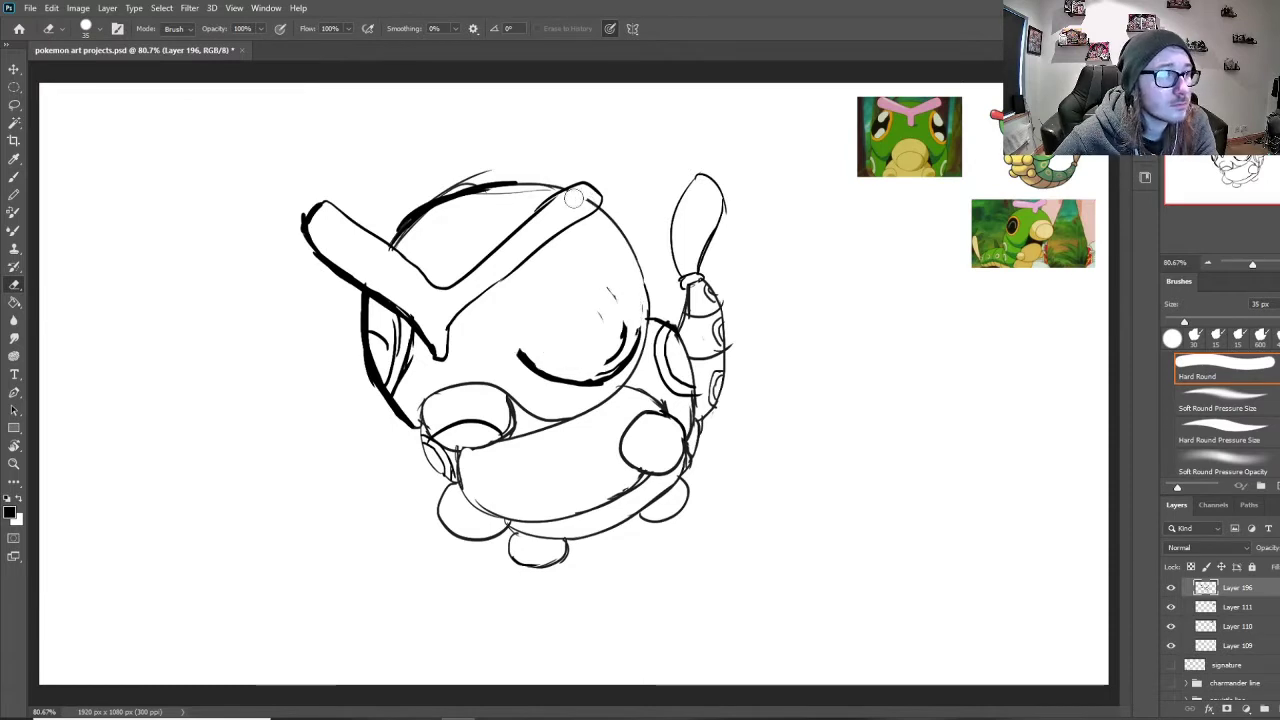
mouse_move(635, 330)
mouse_down()
mouse_move(547, 349)
mouse_move(515, 279)
mouse_move(520, 355)
mouse_up()
key(b)
mouse_move(560, 254)
mouse_down()
mouse_move(607, 337)
mouse_move(538, 323)
mouse_move(597, 347)
mouse_move(608, 270)
mouse_up()
key(b)
key(ctrl+z)
key(ctrl+z)
key(ctrl+z)
key(ctrl+z)
Step: Make a round elliptical selection in place of the near eye and outline it with a centred black stroke
click(13, 88)
mouse_move(514, 283)
mouse_down()
mouse_move(632, 372)
mouse_move(627, 390)
mouse_up()
right_click(565, 292)
click(590, 477)
click(755, 178)
right_click(533, 353)
click(580, 542)
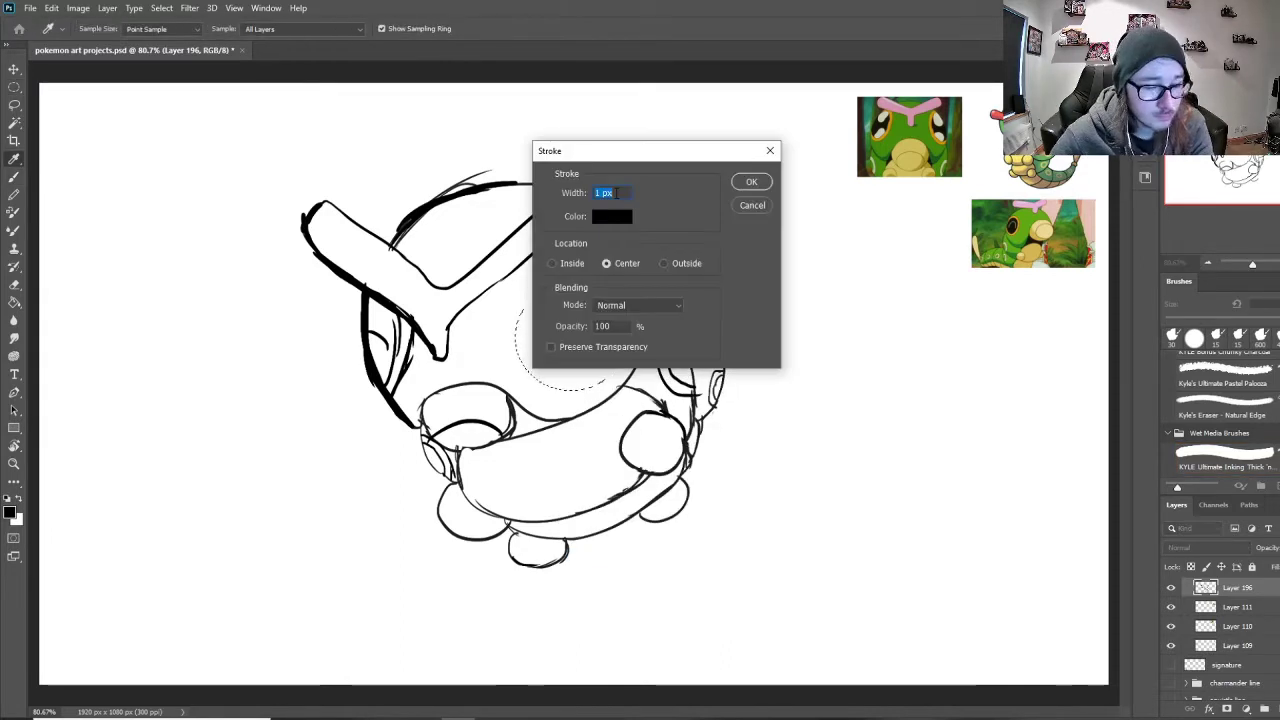
click(752, 181)
key(ctrl+d)
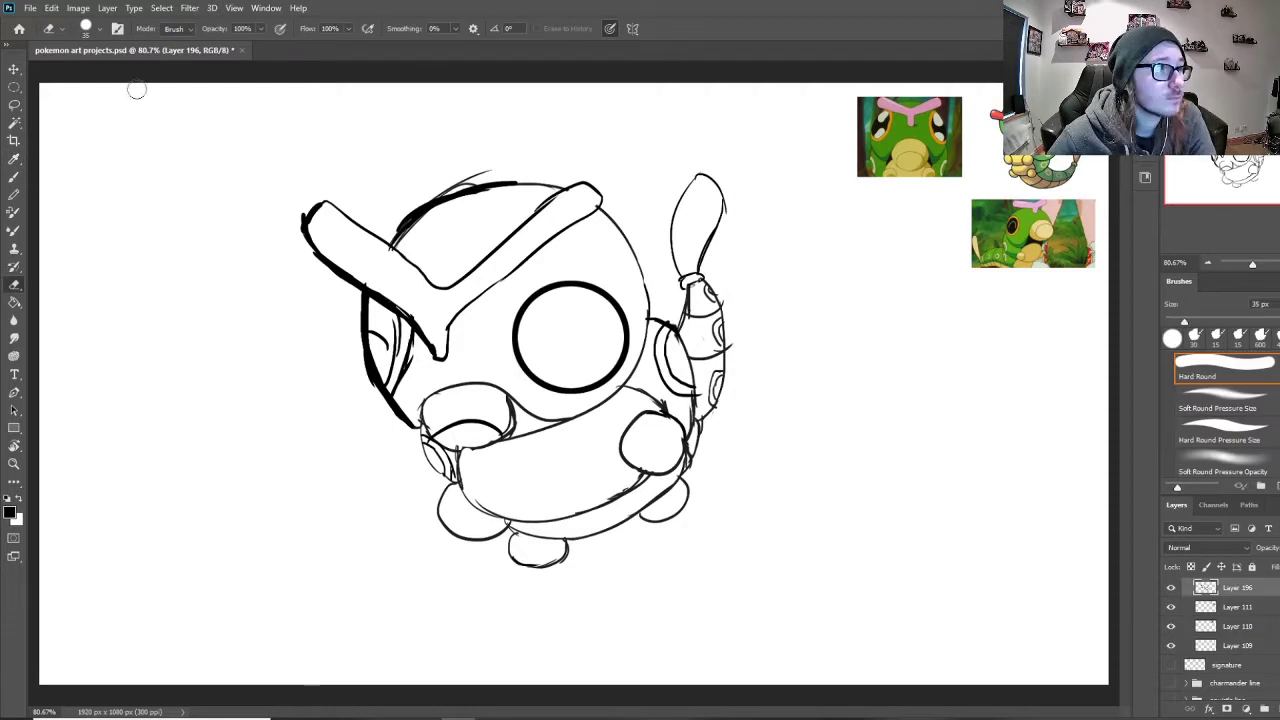
Step: Enlarge the near eye's circle and reposition it on the face
key(l)
key(ctrl+t)
drag(635, 262, 654, 229)
drag(606, 323, 593, 321)
key(Return)
key(ctrl+d)
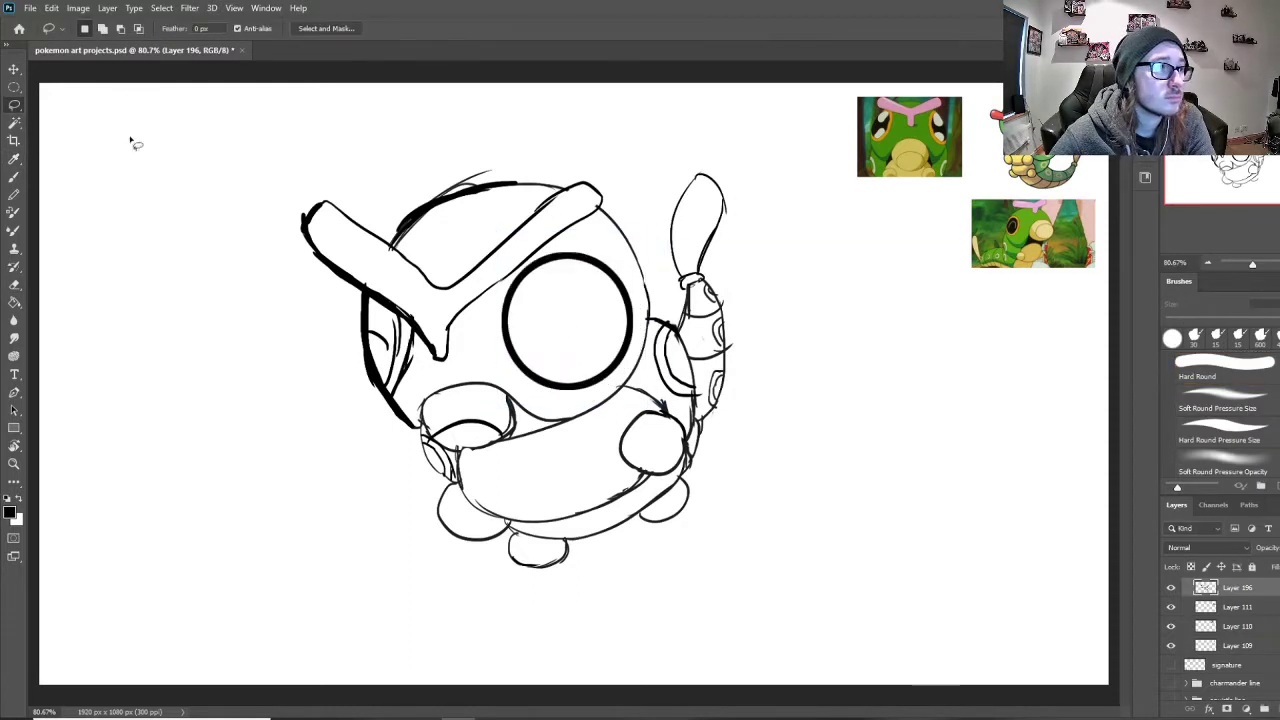
Step: Launch Photoshop again from the desktop and save the drawing
click(550, 551)
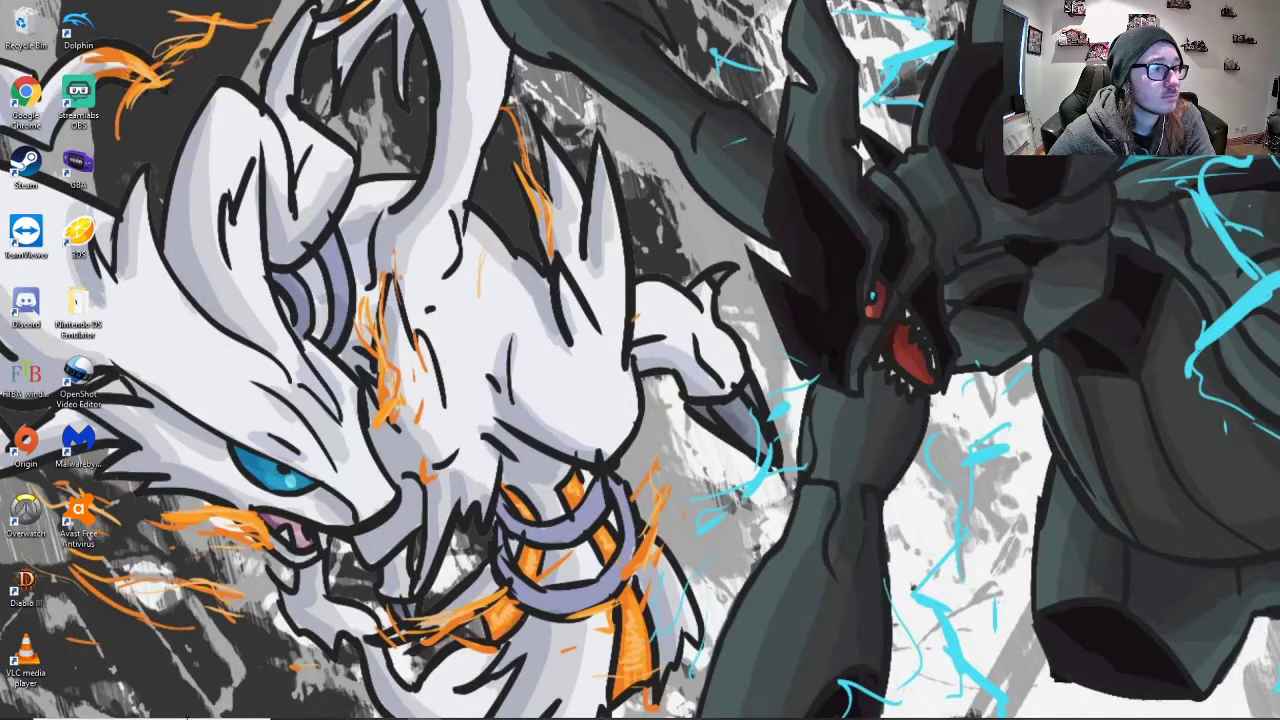
click(110, 718)
text(photoshop)
key(Return)
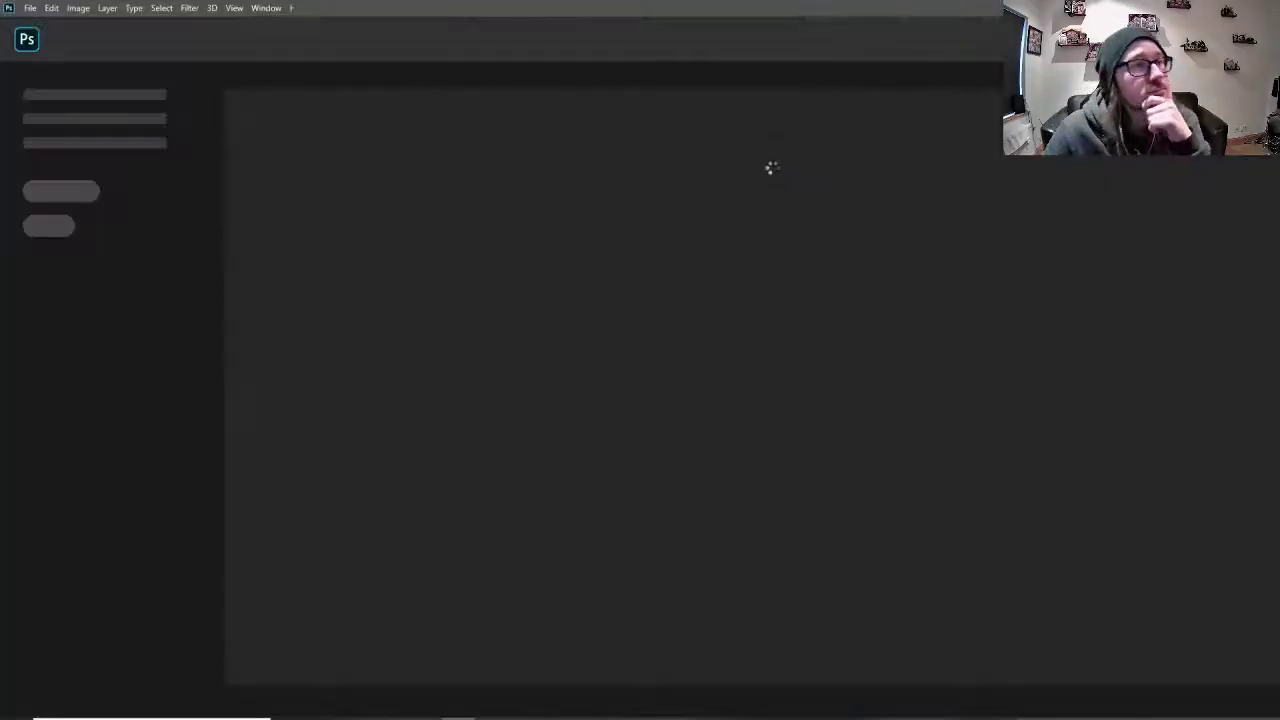
key(ctrl+s)
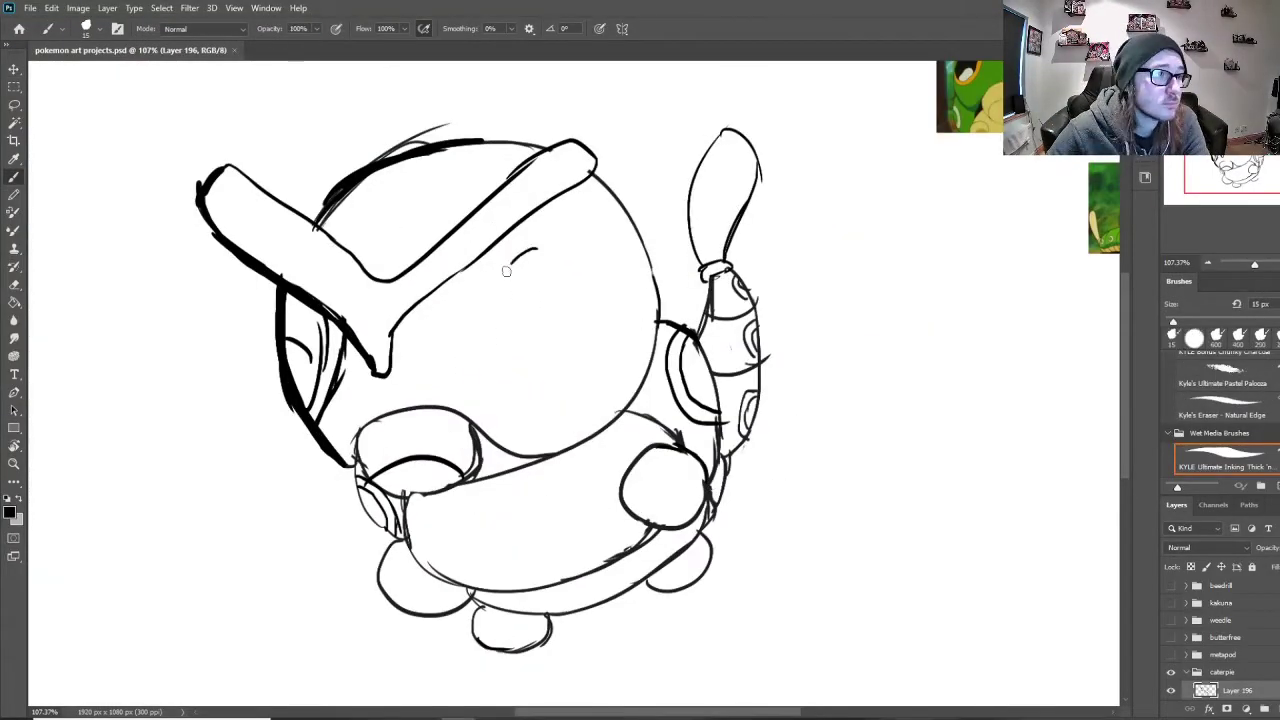
Step: Redraw the near eye with an outer ring, an inner circle and a curved highlight
mouse_move(506, 271)
mouse_down()
mouse_move(607, 256)
mouse_move(572, 247)
mouse_move(533, 352)
mouse_move(574, 374)
mouse_move(540, 272)
mouse_up()
drag(542, 328, 587, 312)
Step: On a new layer above the faded sketch, ink the face outline and upper snout contour with a 20 px brush
key(ctrl+shift+alt+n)
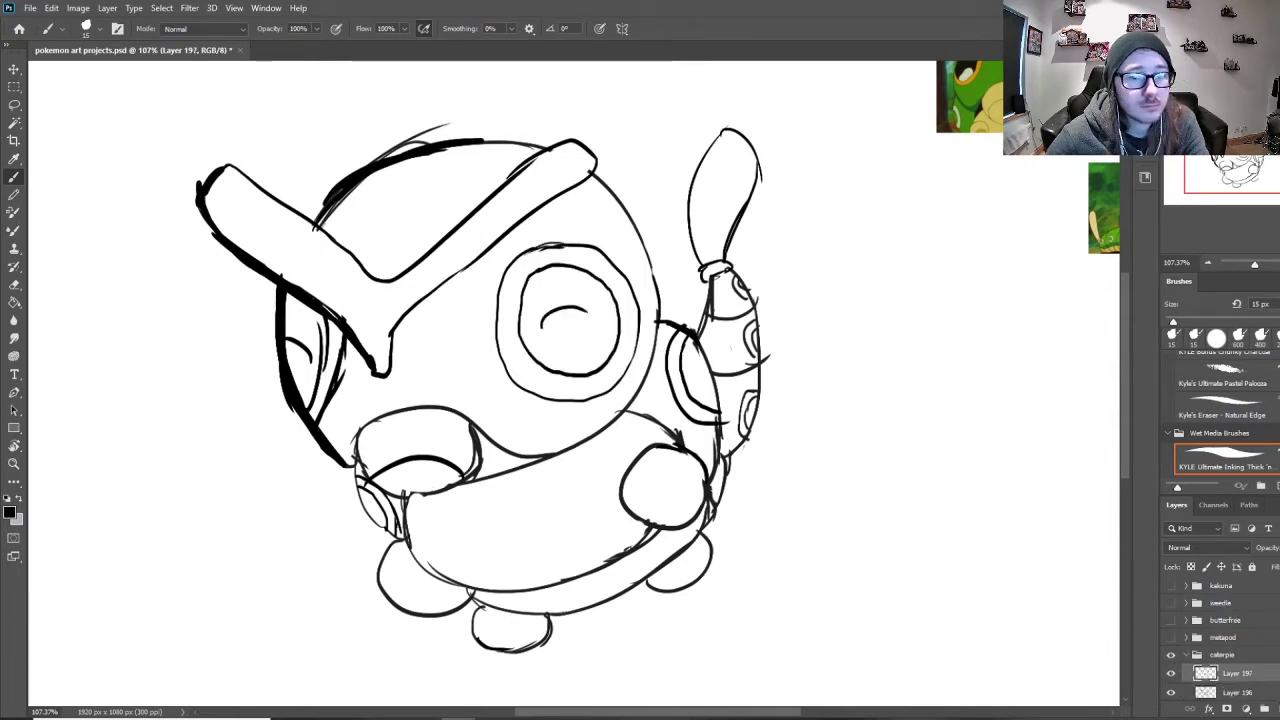
mouse_move(280, 282)
mouse_down()
mouse_move(285, 390)
mouse_move(352, 462)
mouse_move(535, 452)
mouse_up()
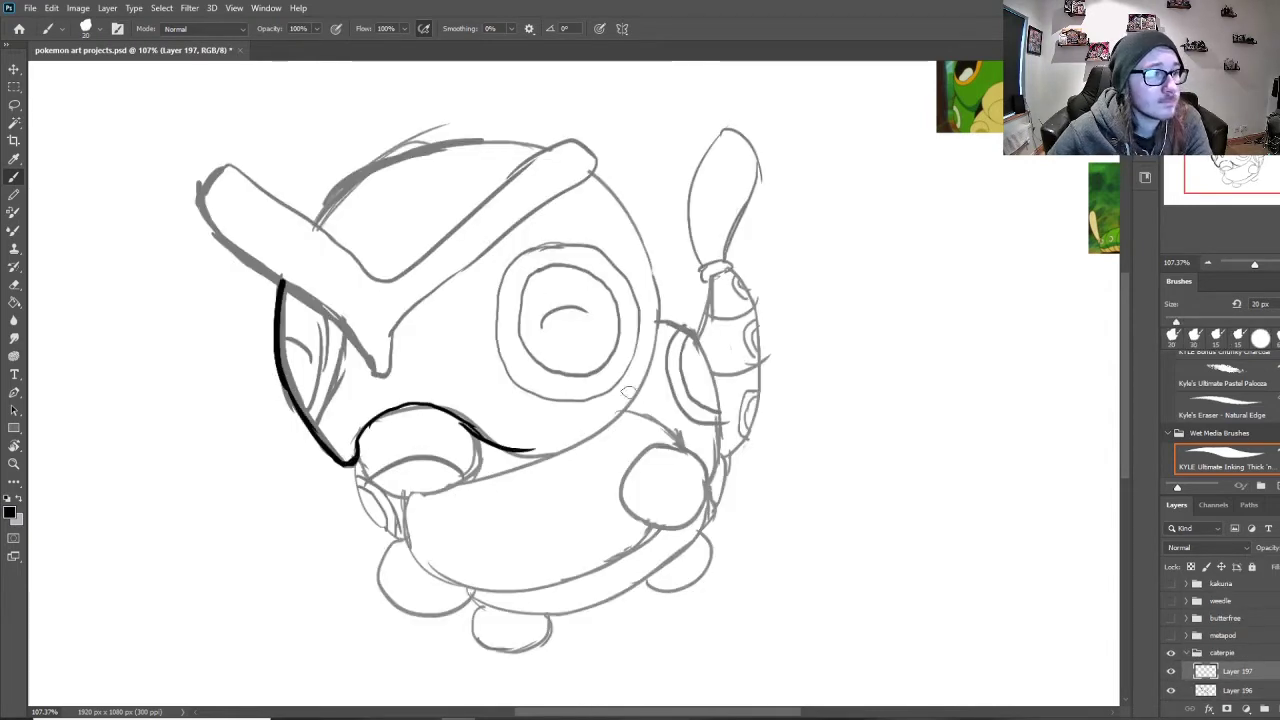
drag(628, 392, 652, 299)
key(ctrl+z)
drag(590, 171, 655, 366)
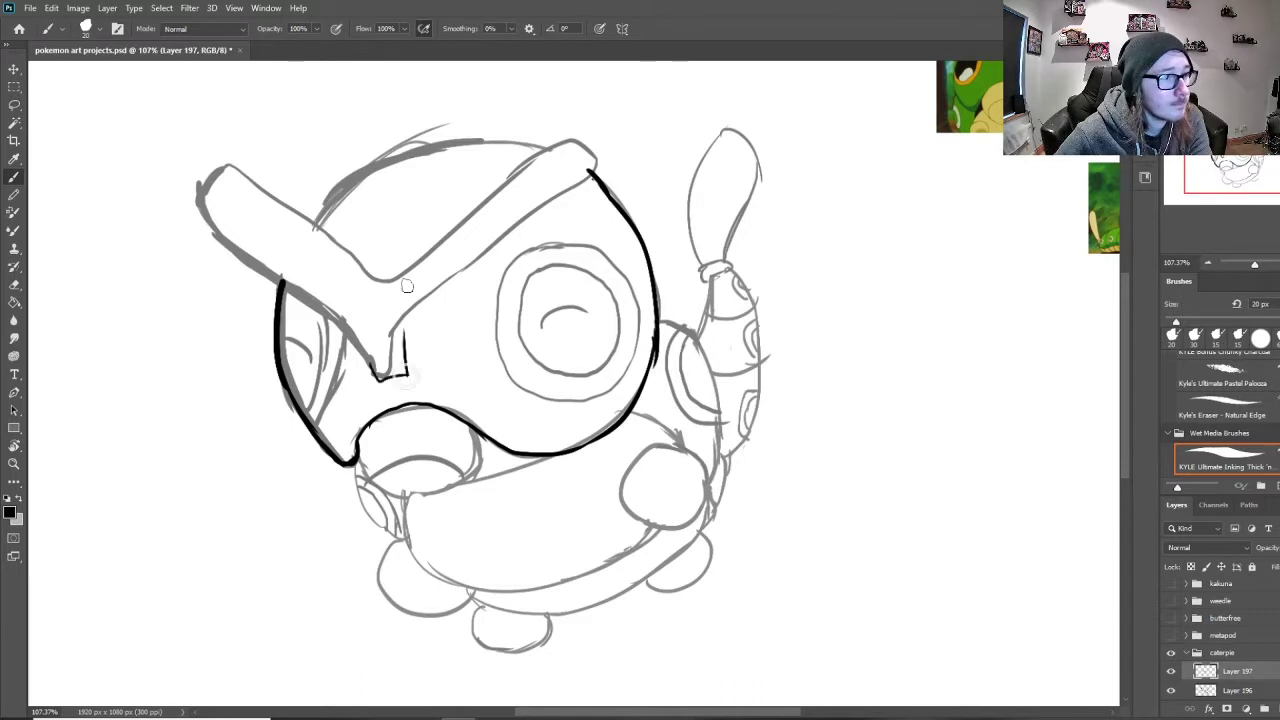
Step: Ink the V-shaped antennae with longer arms than the sketch and clean up their tips
drag(403, 381, 656, 139)
drag(638, 149, 368, 273)
drag(372, 273, 156, 218)
mouse_move(378, 364)
mouse_down()
mouse_move(146, 180)
mouse_move(92, 215)
mouse_up()
key(e)
key(b)
drag(156, 153, 150, 184)
key(e)
key(b)
Step: Ink the far eye, the snout and the crown of the head between the antennae
mouse_move(344, 316)
mouse_down()
mouse_move(362, 360)
mouse_move(296, 268)
mouse_move(329, 307)
mouse_up()
key(e)
key(b)
drag(300, 244, 545, 140)
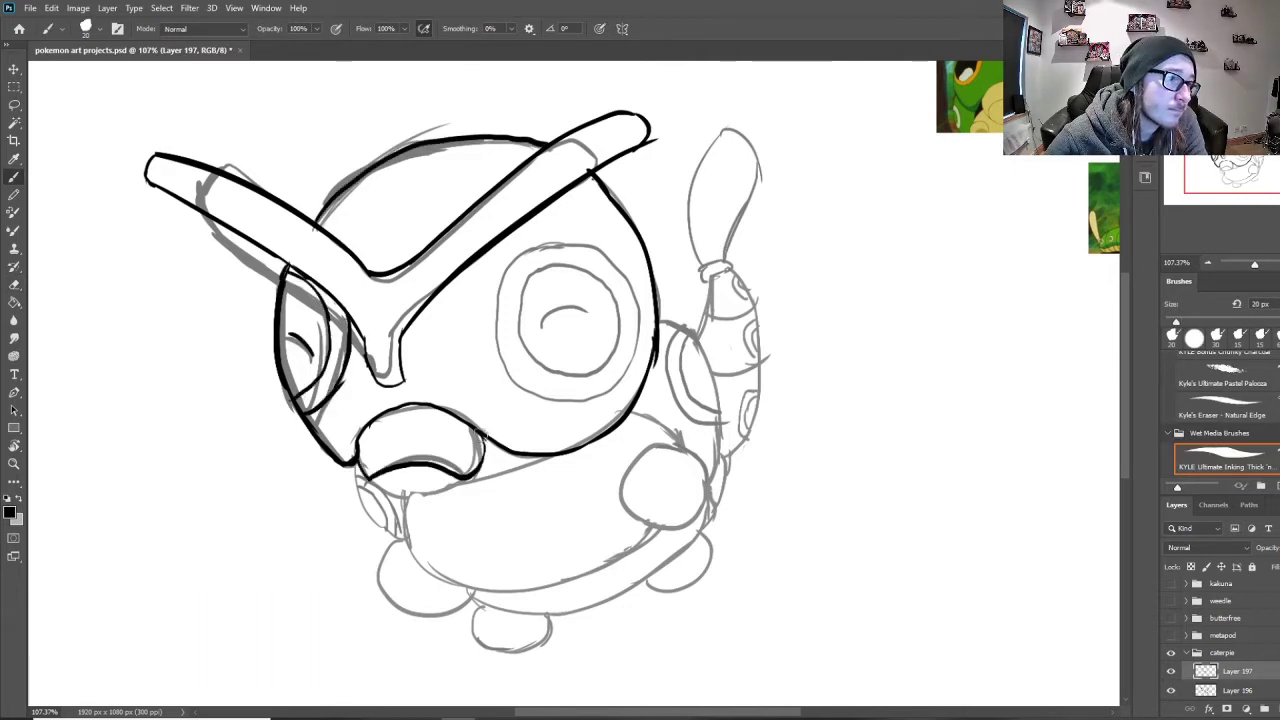
Step: Ink the near eye's outer and inner rings and its curved highlight, redoing uneven strokes
mouse_move(518, 258)
mouse_down()
mouse_move(582, 401)
mouse_move(638, 280)
mouse_move(562, 400)
mouse_up()
key(ctrl+z)
drag(639, 302, 558, 401)
key(ctrl+z)
drag(638, 326, 497, 290)
key(ctrl+z)
drag(639, 322, 592, 252)
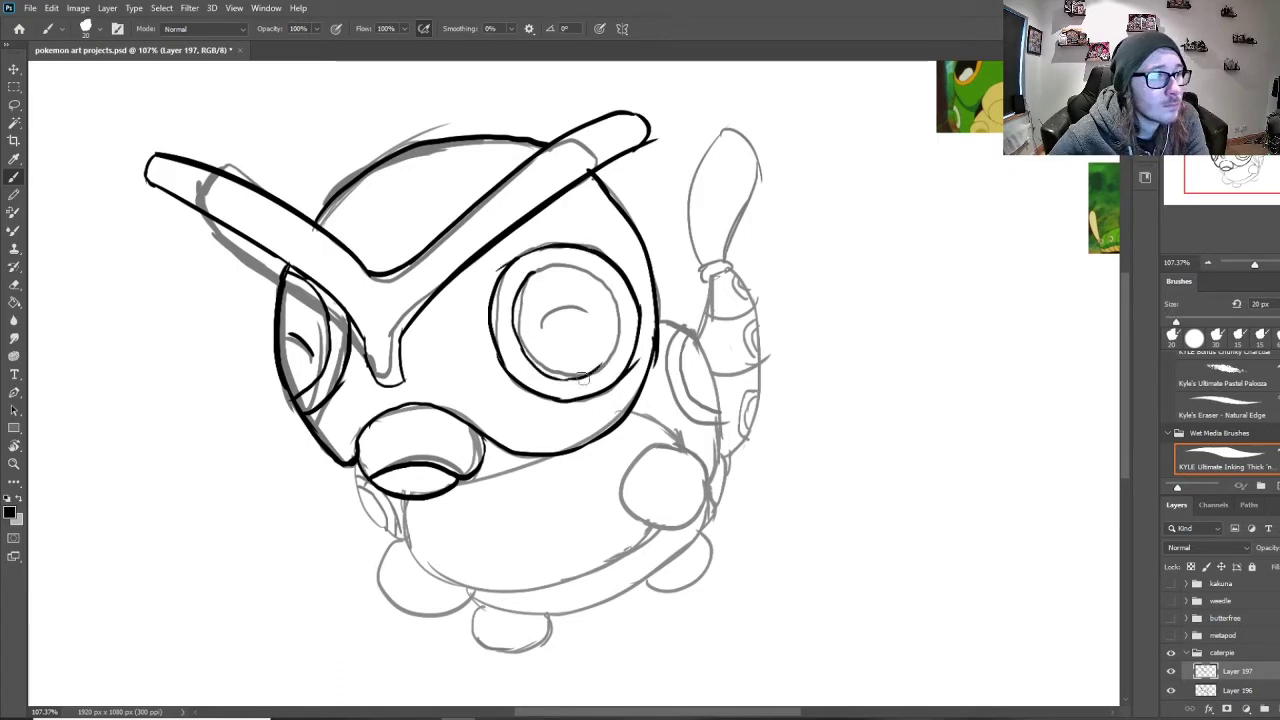
key(ctrl+z)
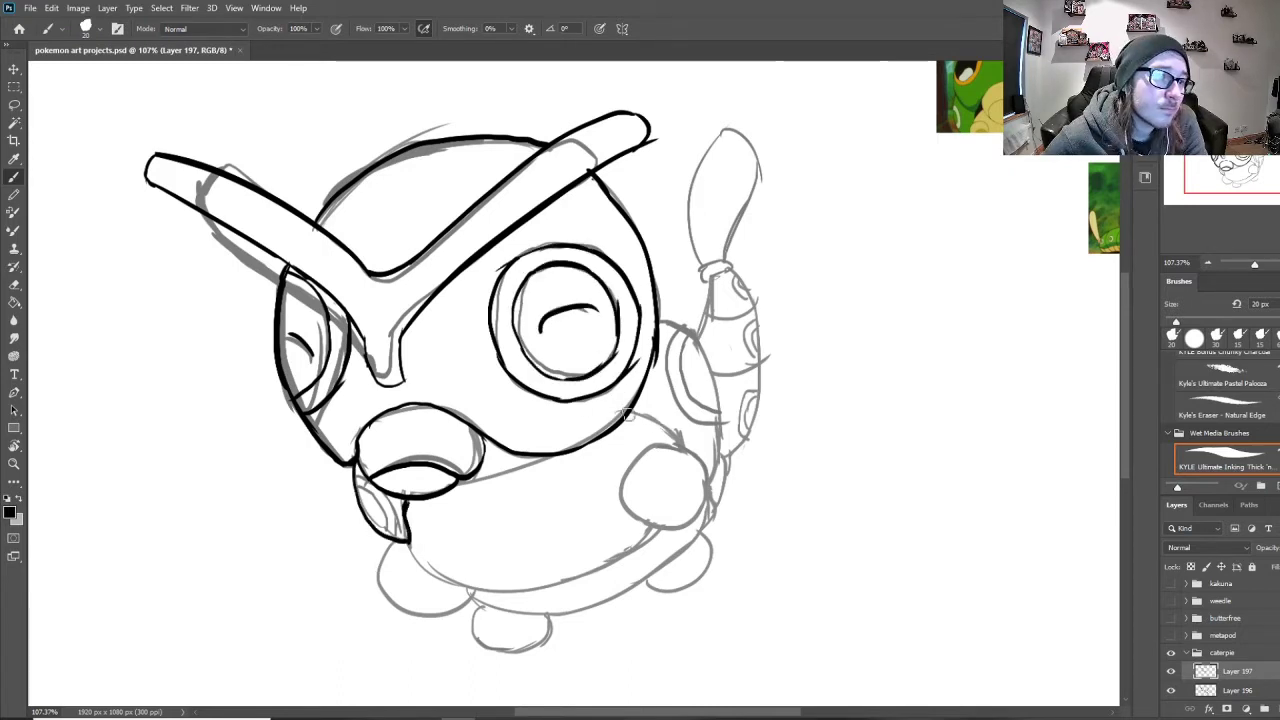
Step: Ink the body segment behind the head with its ring marking
key(ctrl+z)
mouse_move(710, 480)
mouse_down()
mouse_move(652, 320)
mouse_move(664, 290)
mouse_up()
key(ctrl+z)
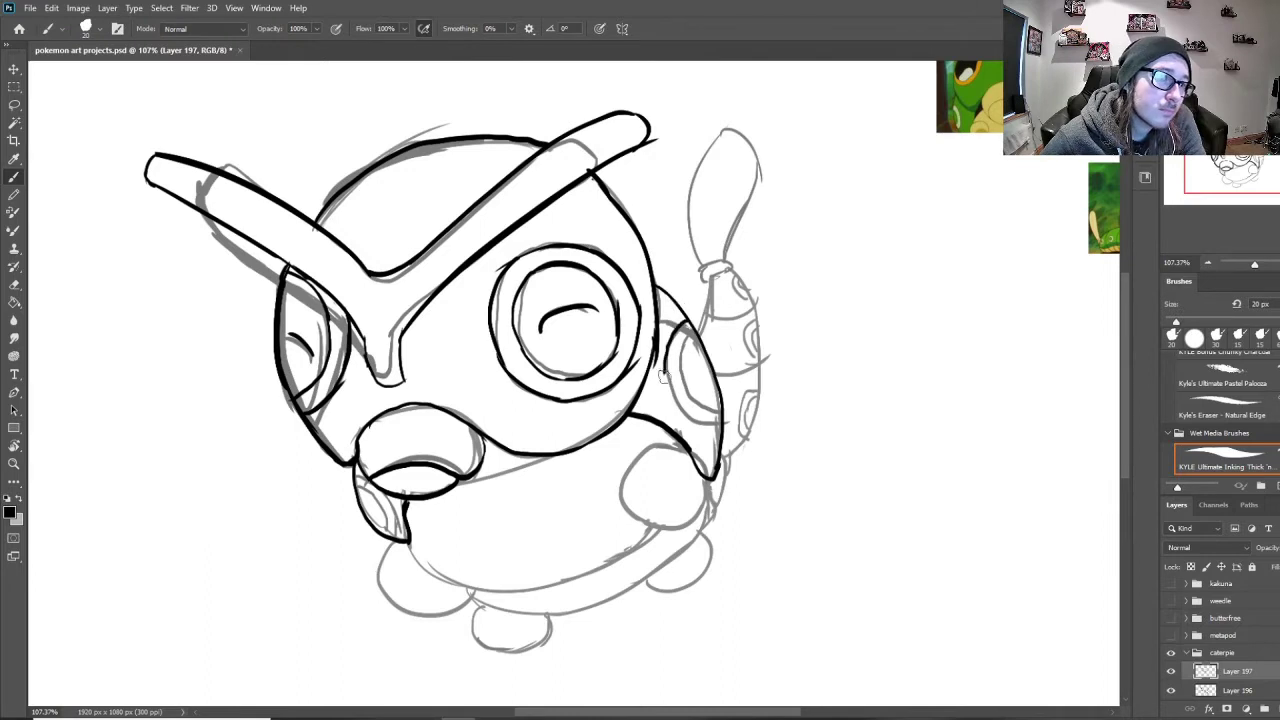
drag(678, 453, 700, 480)
Step: Ink the belly segment, its round foot and the lower body contour, erasing the overlap under the head
drag(411, 530, 668, 516)
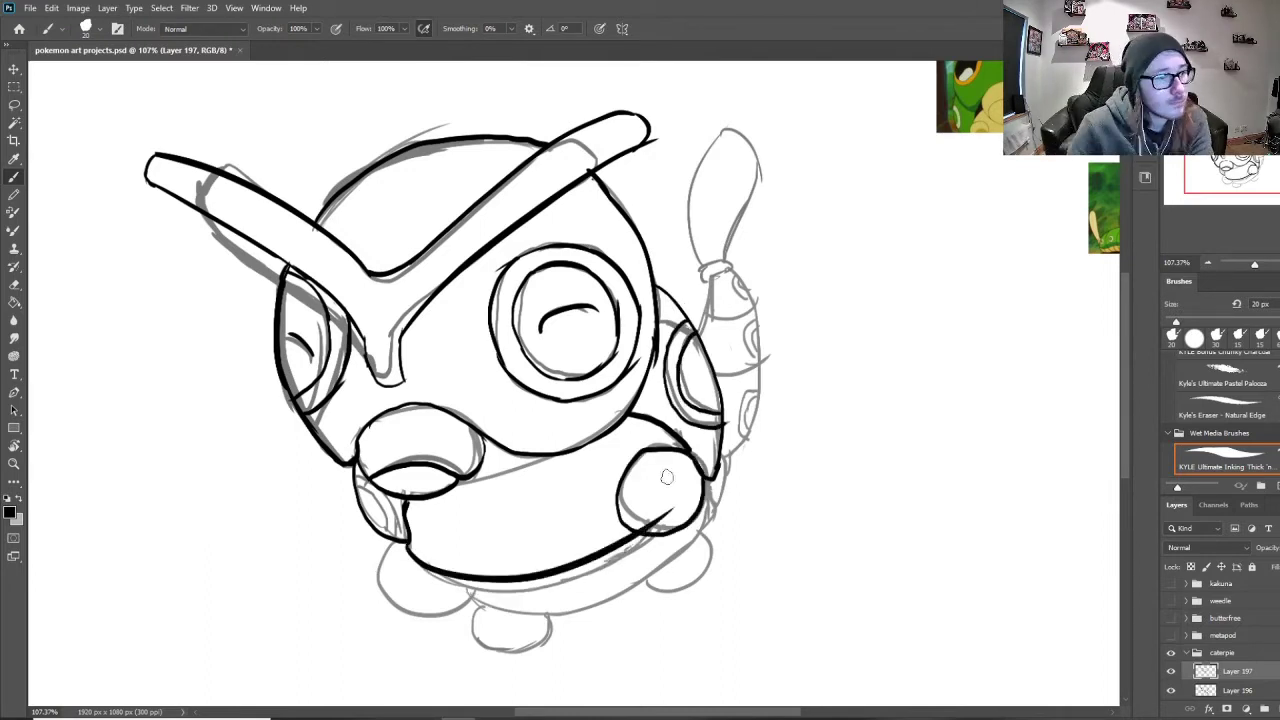
mouse_move(409, 522)
mouse_down()
mouse_move(603, 458)
mouse_move(570, 457)
mouse_up()
key(e)
drag(578, 463, 562, 472)
key(b)
mouse_move(462, 588)
mouse_down()
mouse_move(694, 548)
mouse_move(712, 492)
mouse_up()
key(ctrl+z)
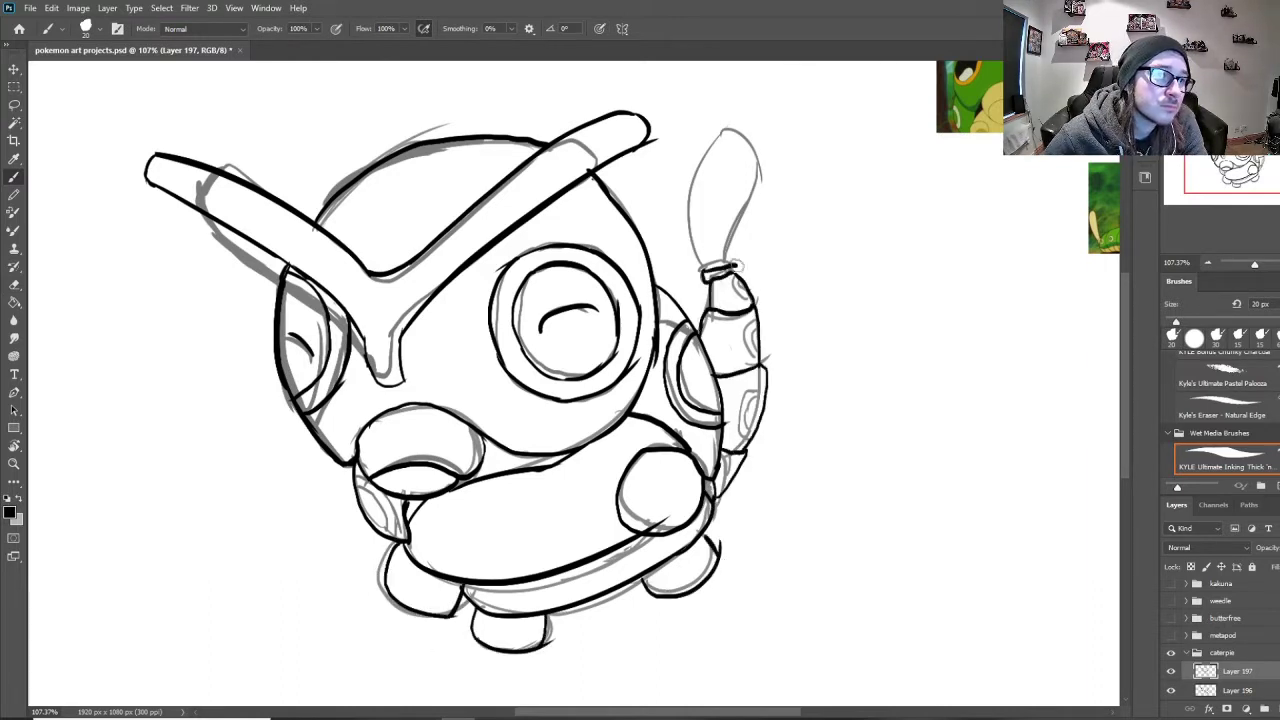
Step: Ink the tail tip and the ring markings along the tail segments
drag(724, 130, 722, 262)
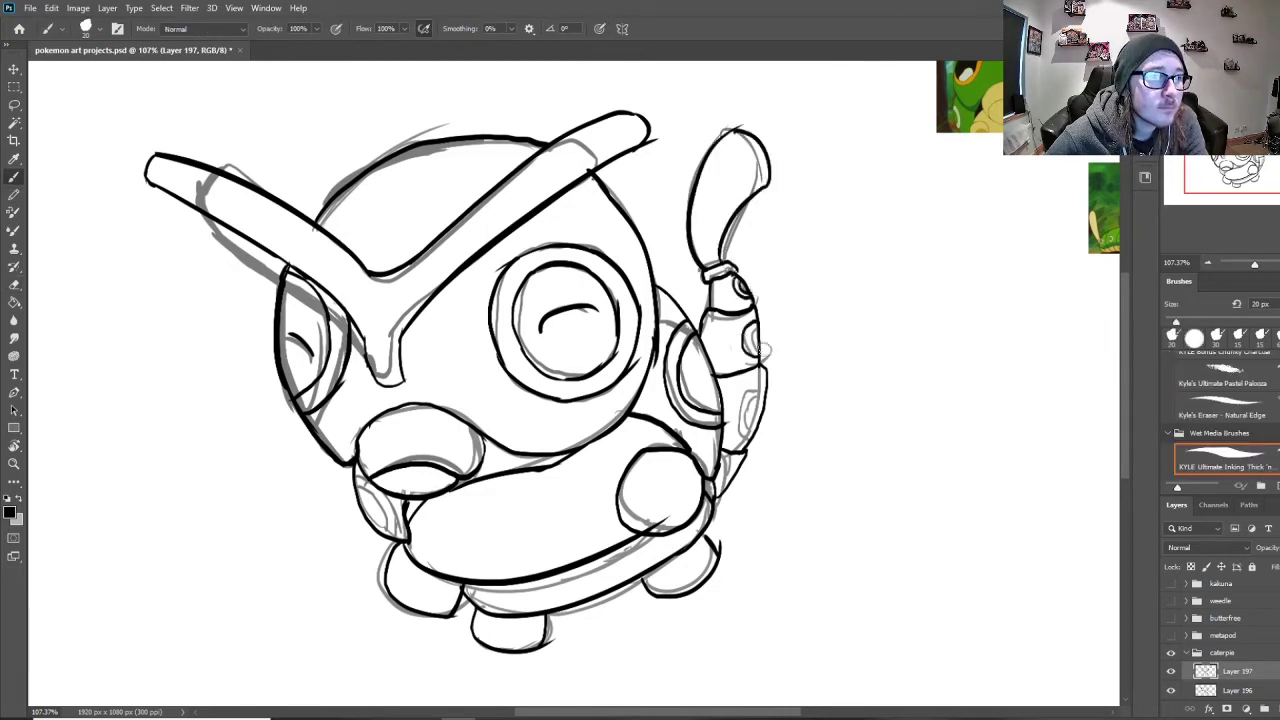
drag(752, 330, 762, 366)
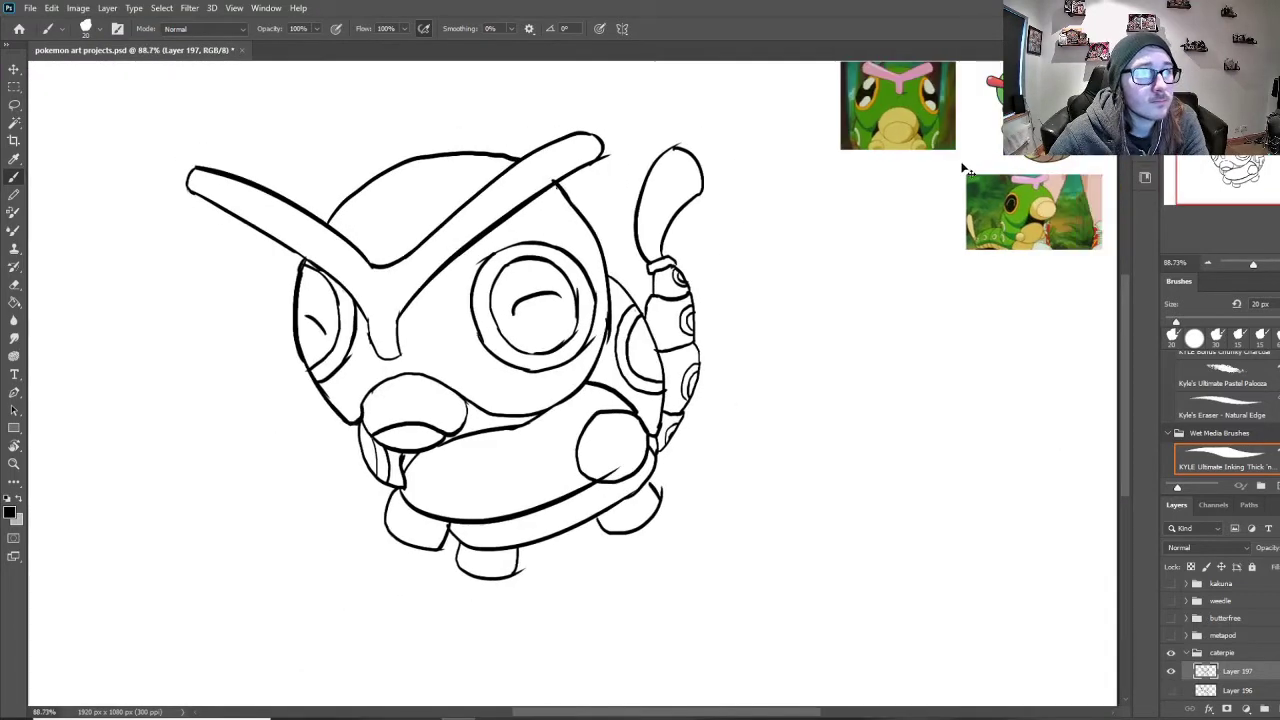
Step: Select the character's silhouette from the line art and fill it with grey on a new layer beneath
key(w)
click(161, 8)
click(173, 62)
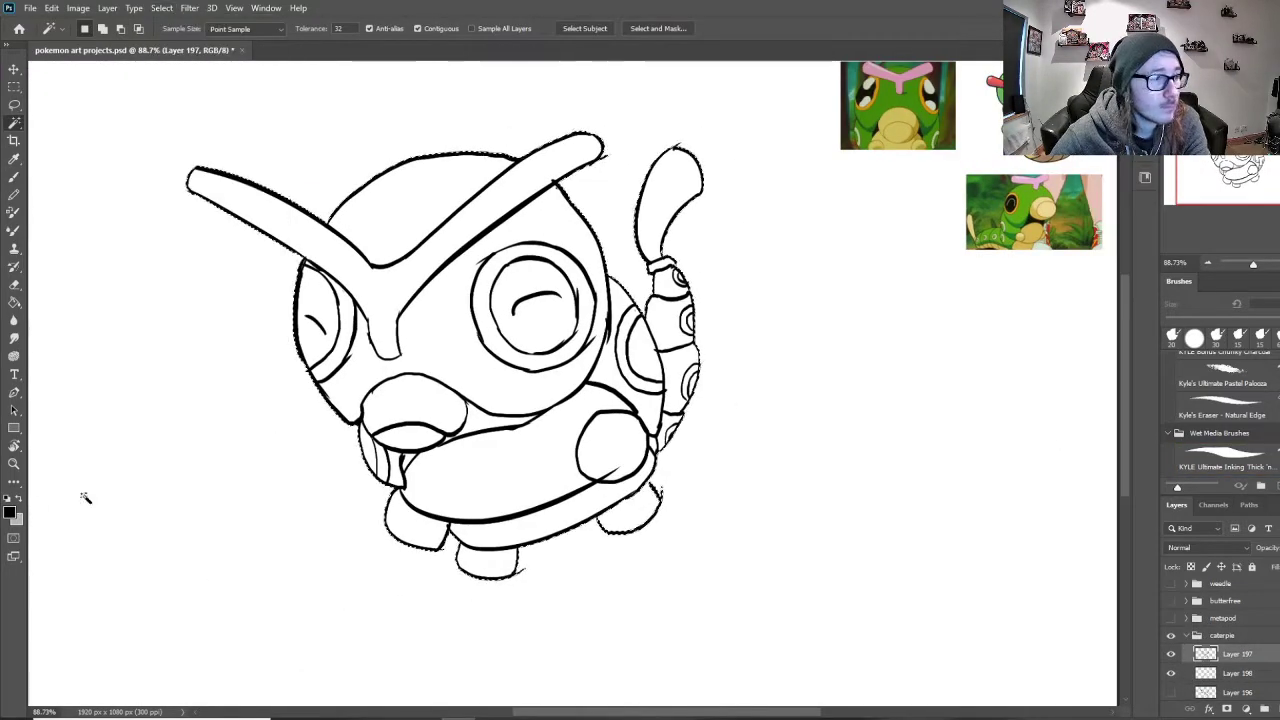
click(18, 498)
key(b)
click(1237, 673)
mouse_move(447, 437)
mouse_down()
mouse_move(638, 380)
mouse_move(585, 355)
mouse_up()
Step: Reduce the brush to 40 px and paint the unfilled back foot grey
key(bracketleft)
key(bracketleft)
key(bracketleft)
key(bracketleft)
key(bracketleft)
key(bracketleft)
key(bracketleft)
key(bracketleft)
key(bracketleft)
key(bracketleft)
key(bracketleft)
key(bracketleft)
key(bracketleft)
key(bracketleft)
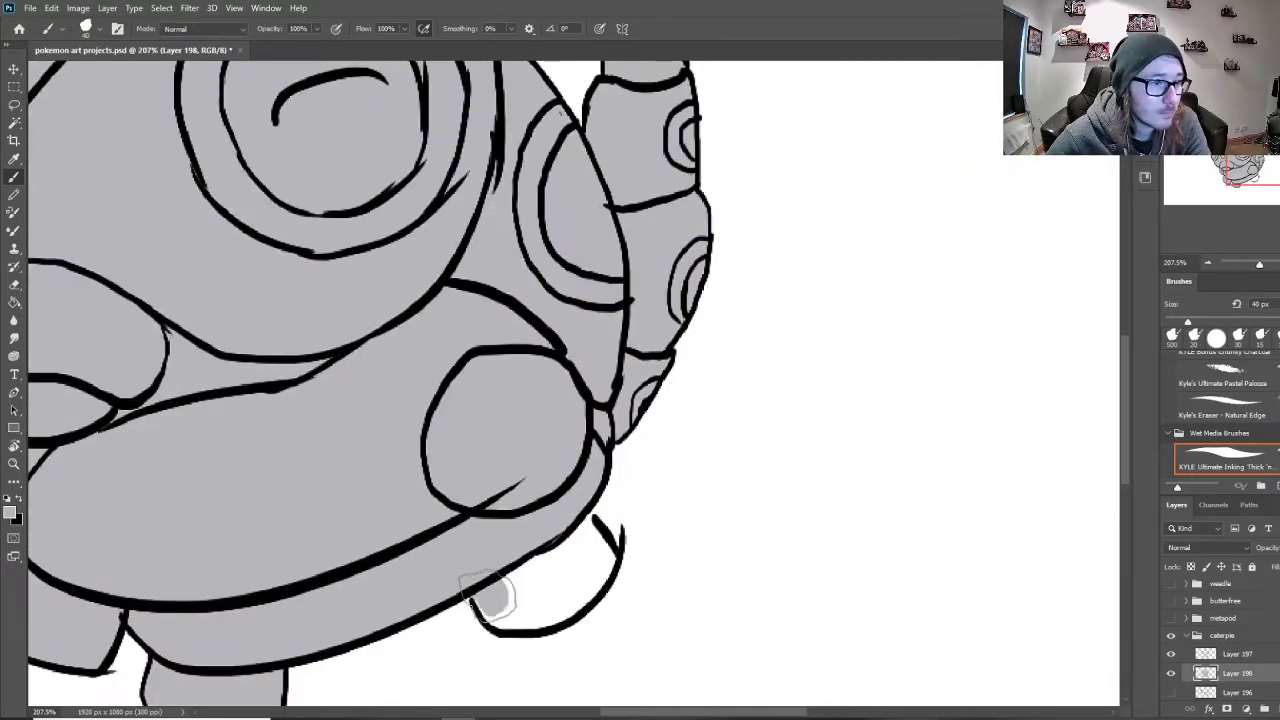
drag(495, 615, 575, 580)
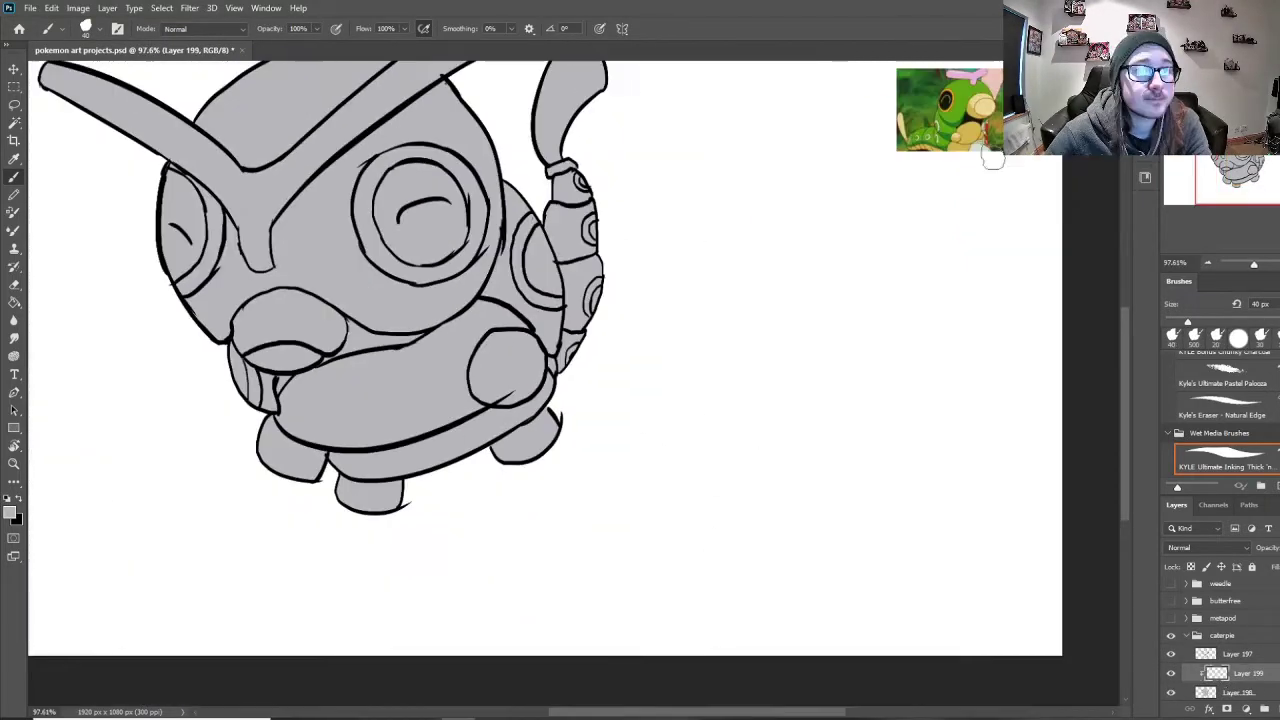
Step: Paint both eyes' inner circles and the gaps beneath the head near-black on a layer clipped to the grey base
mouse_move(415, 180)
mouse_down()
mouse_move(385, 208)
mouse_move(427, 172)
mouse_move(450, 185)
mouse_move(407, 240)
mouse_move(447, 245)
mouse_up()
mouse_move(172, 250)
mouse_down()
mouse_move(200, 205)
mouse_move(178, 225)
mouse_up()
key(bracketleft)
key(bracketleft)
key(bracketleft)
key(bracketleft)
key(bracketleft)
drag(288, 379, 279, 390)
drag(322, 359, 341, 346)
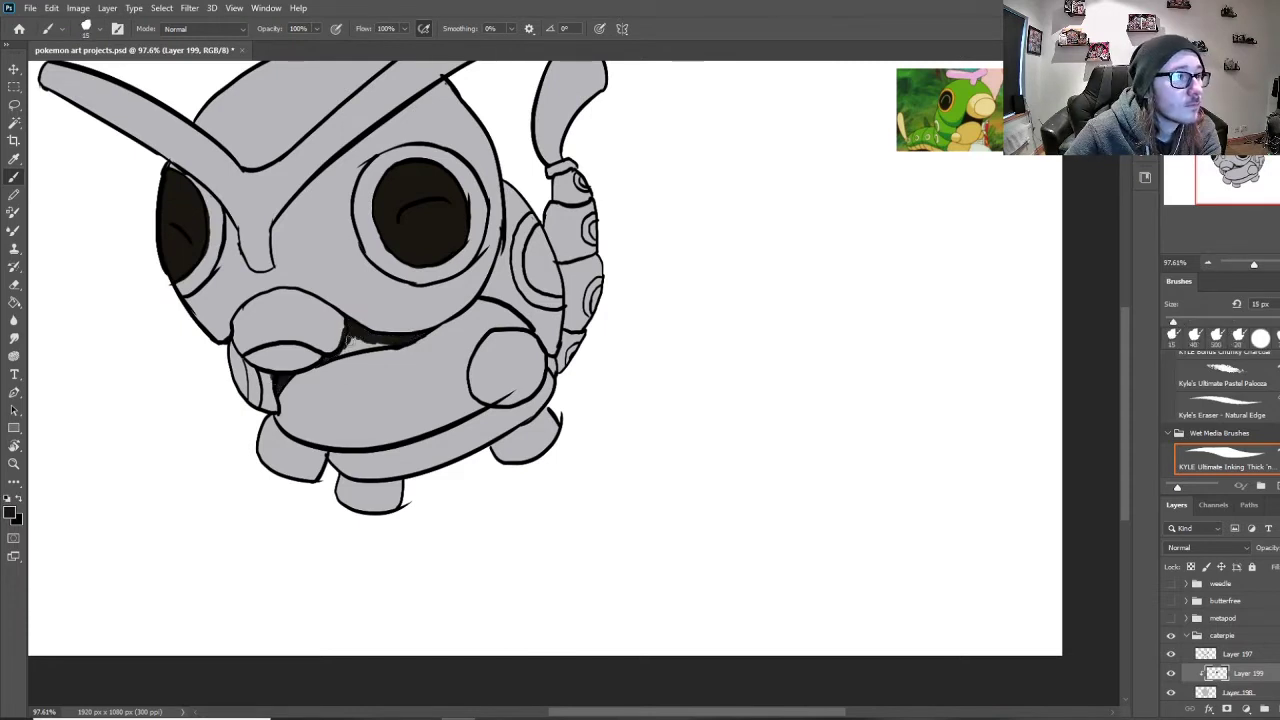
Step: Paint the head, body segments and tail segments with the base green
mouse_move(303, 205)
mouse_down()
mouse_move(450, 95)
mouse_move(580, 290)
mouse_move(215, 300)
mouse_move(250, 390)
mouse_move(420, 290)
mouse_up()
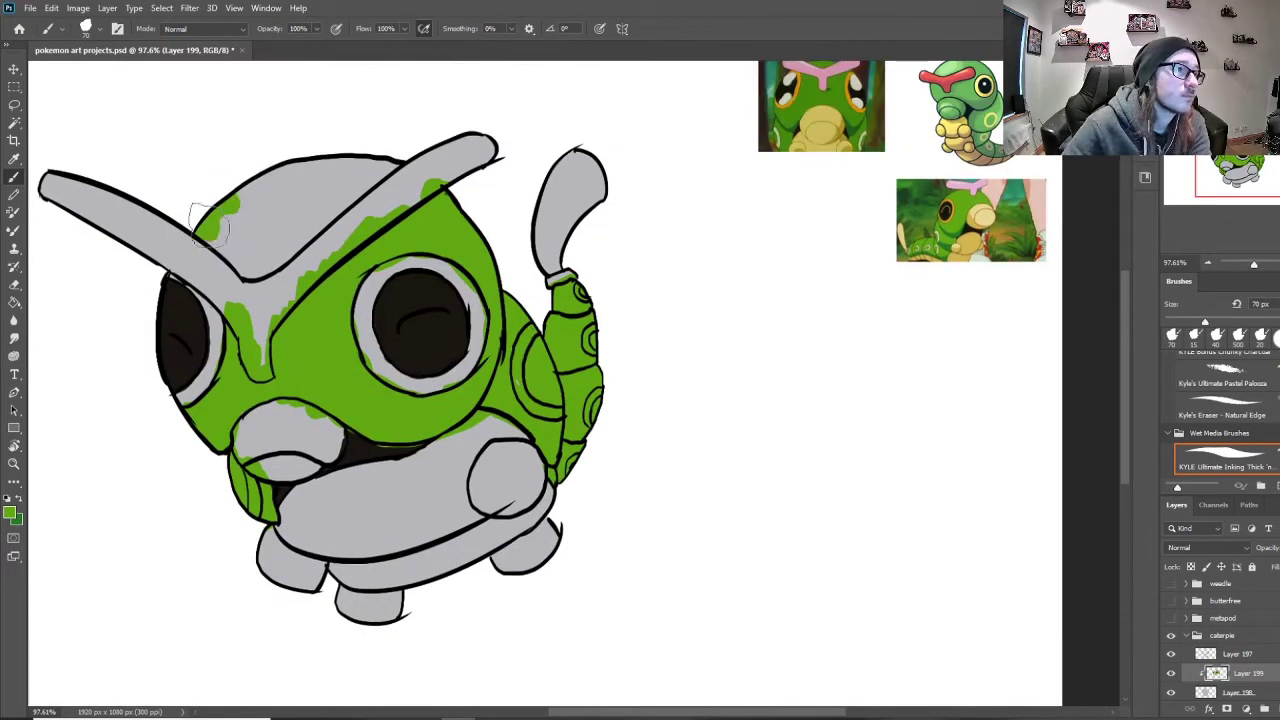
mouse_move(300, 250)
mouse_down()
mouse_move(405, 180)
mouse_move(455, 235)
mouse_up()
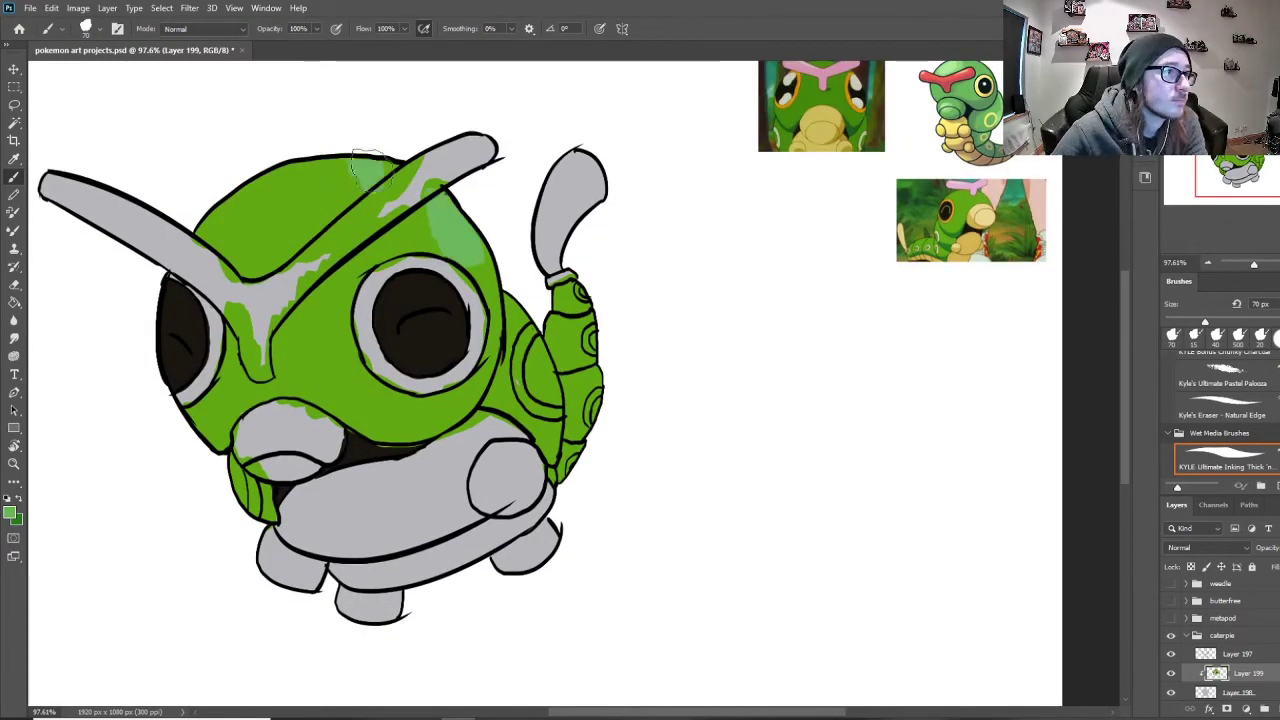
Step: Add light green highlights to the crown, the face and the body segments behind the head
drag(400, 180, 245, 190)
mouse_move(460, 225)
mouse_down()
mouse_move(490, 350)
mouse_move(465, 408)
mouse_up()
mouse_move(298, 312)
mouse_down()
mouse_move(325, 395)
mouse_move(364, 425)
mouse_up()
drag(515, 300, 553, 392)
drag(578, 295, 597, 418)
Step: Reduce the brush to 30 px and paint dark green shading beneath the smaller eye, around the larger eye and on the body segments
key(x)
drag(209, 429, 210, 410)
key(bracketleft)
key(bracketleft)
key(bracketleft)
key(bracketleft)
drag(228, 335, 245, 385)
drag(245, 385, 210, 427)
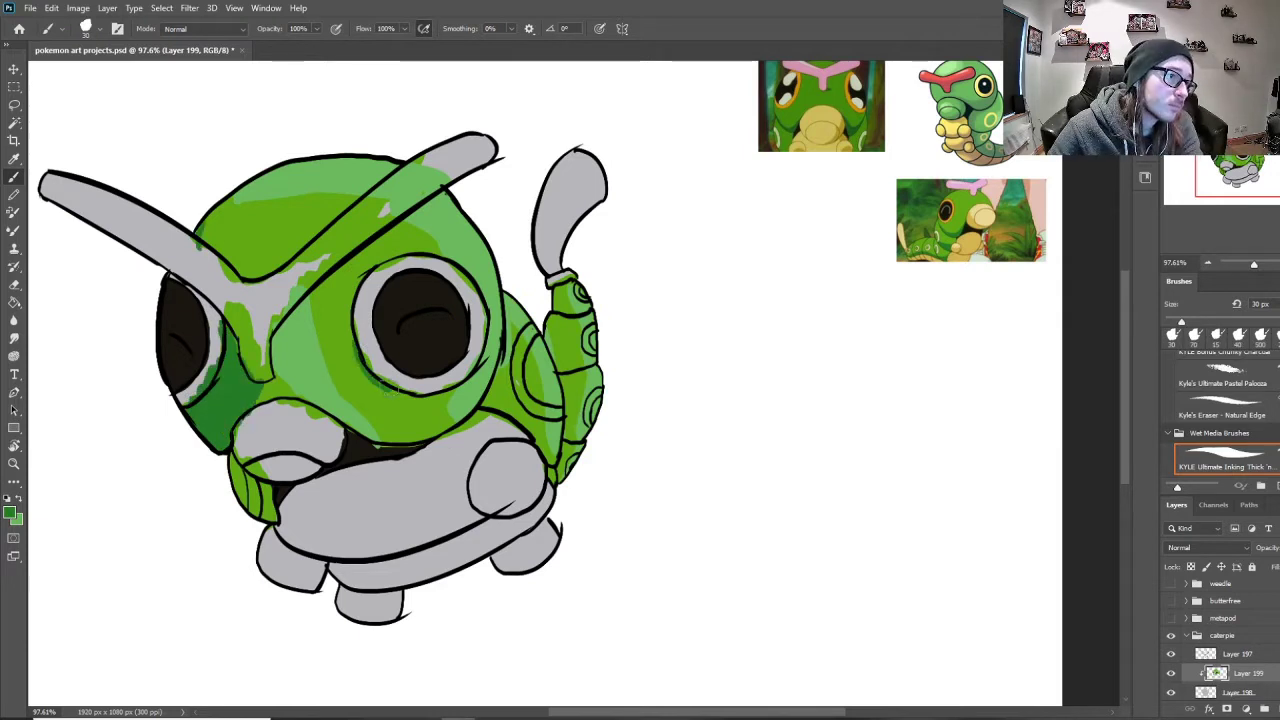
drag(482, 398, 505, 370)
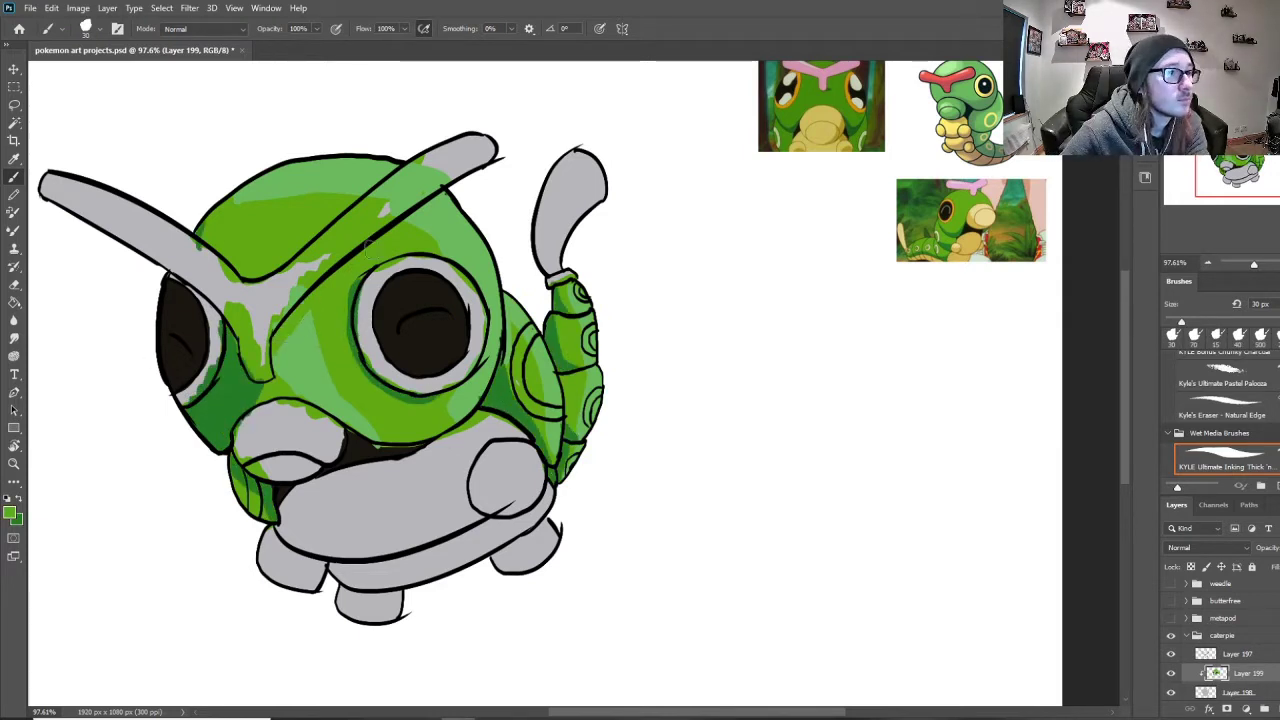
Step: Sample the yellow from the reference and paint the snout, both eye rings and the tail tip
alt+click(962, 150)
drag(262, 436, 245, 438)
mouse_move(335, 435)
mouse_down()
mouse_move(295, 435)
mouse_move(262, 468)
mouse_up()
drag(185, 398, 198, 303)
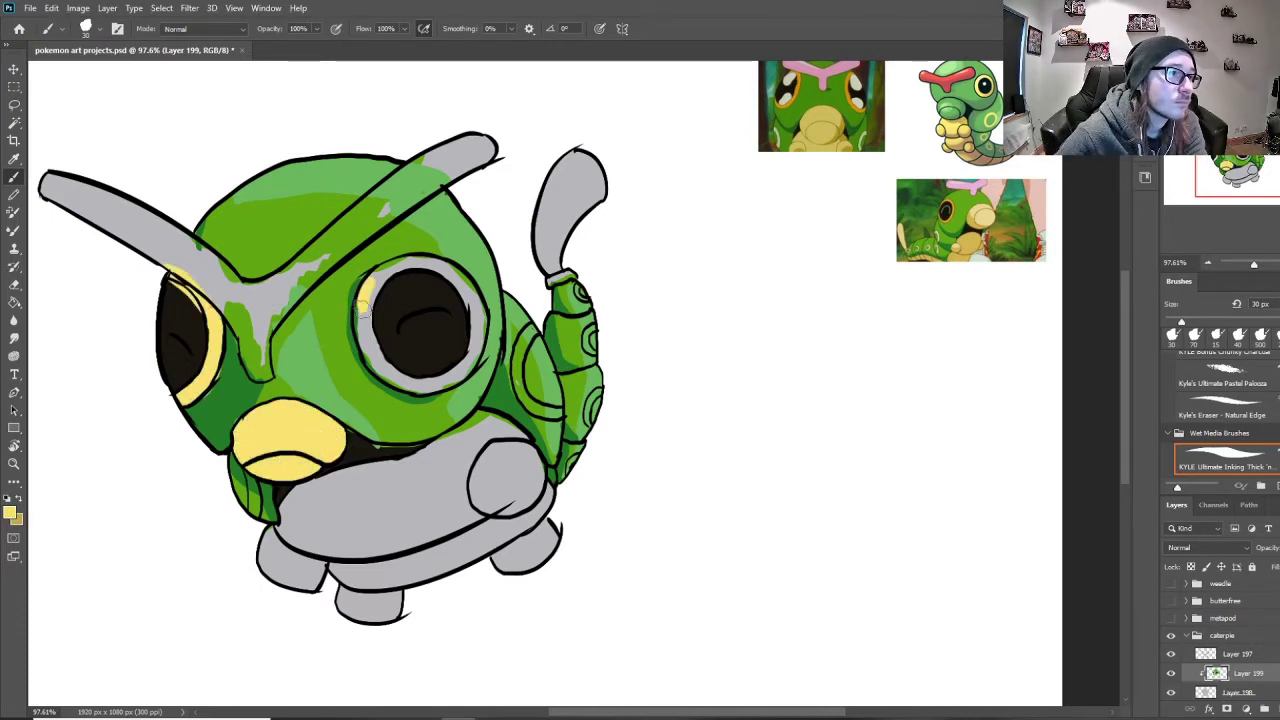
mouse_move(362, 310)
mouse_down()
mouse_move(460, 272)
mouse_move(470, 385)
mouse_move(480, 290)
mouse_up()
mouse_move(570, 175)
mouse_down()
mouse_move(541, 232)
mouse_move(558, 268)
mouse_up()
Step: Paint the feet and the lower part of the belly yellow with an enlarged brush
mouse_move(460, 500)
mouse_down()
mouse_move(371, 605)
mouse_move(520, 540)
mouse_up()
key(bracketright)
key(bracketright)
key(bracketright)
key(bracketright)
key(bracketright)
key(bracketright)
key(bracketright)
key(bracketright)
key(bracketright)
key(bracketright)
key(bracketright)
drag(520, 540, 277, 566)
Step: Reduce the brush to 25 px and fill the remaining grey of the upper belly and round side bump with yellow
key(bracketleft)
key(bracketleft)
key(bracketleft)
key(bracketleft)
key(bracketleft)
key(bracketleft)
key(bracketleft)
key(bracketleft)
key(bracketleft)
key(bracketleft)
key(bracketleft)
key(bracketleft)
drag(288, 500, 306, 508)
scroll(280, 475, up, 9)
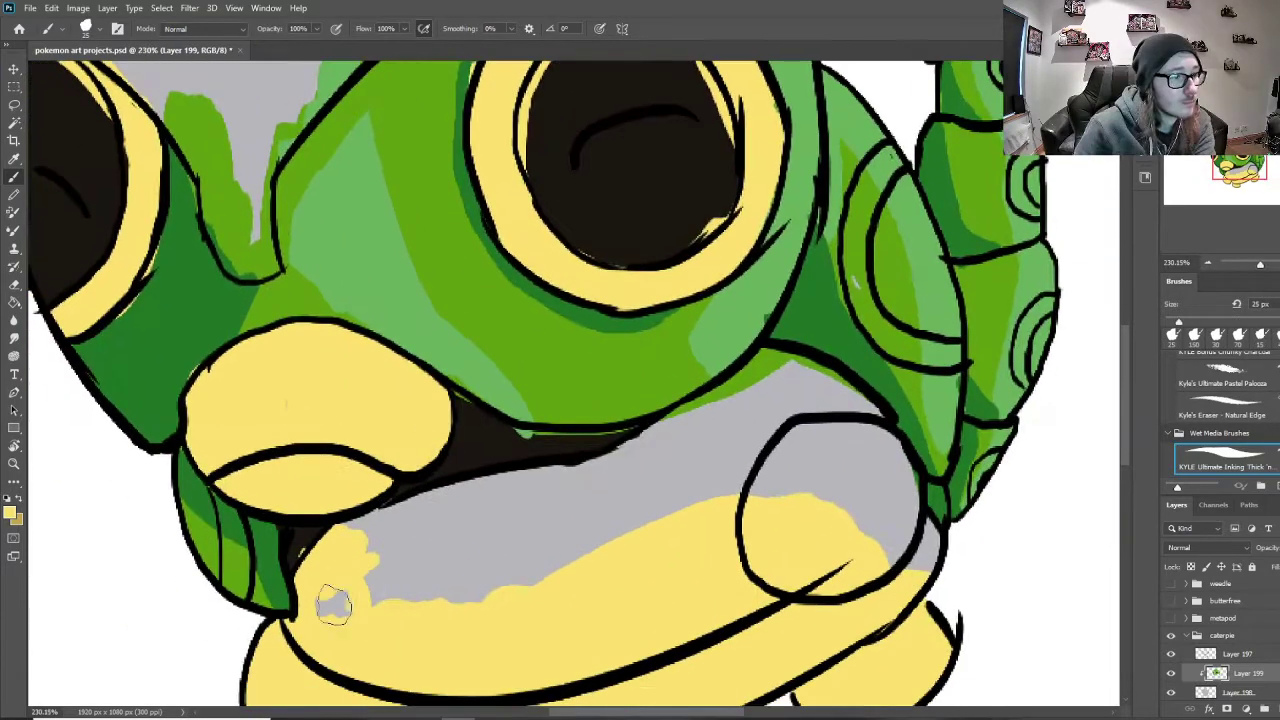
mouse_move(334, 604)
mouse_down()
mouse_move(550, 470)
mouse_move(870, 400)
mouse_move(820, 520)
mouse_move(689, 480)
mouse_move(420, 543)
mouse_up()
Step: Touch up the uneven colour edges under the chin and along the head's outer edge using sampled greens
drag(463, 403, 505, 445)
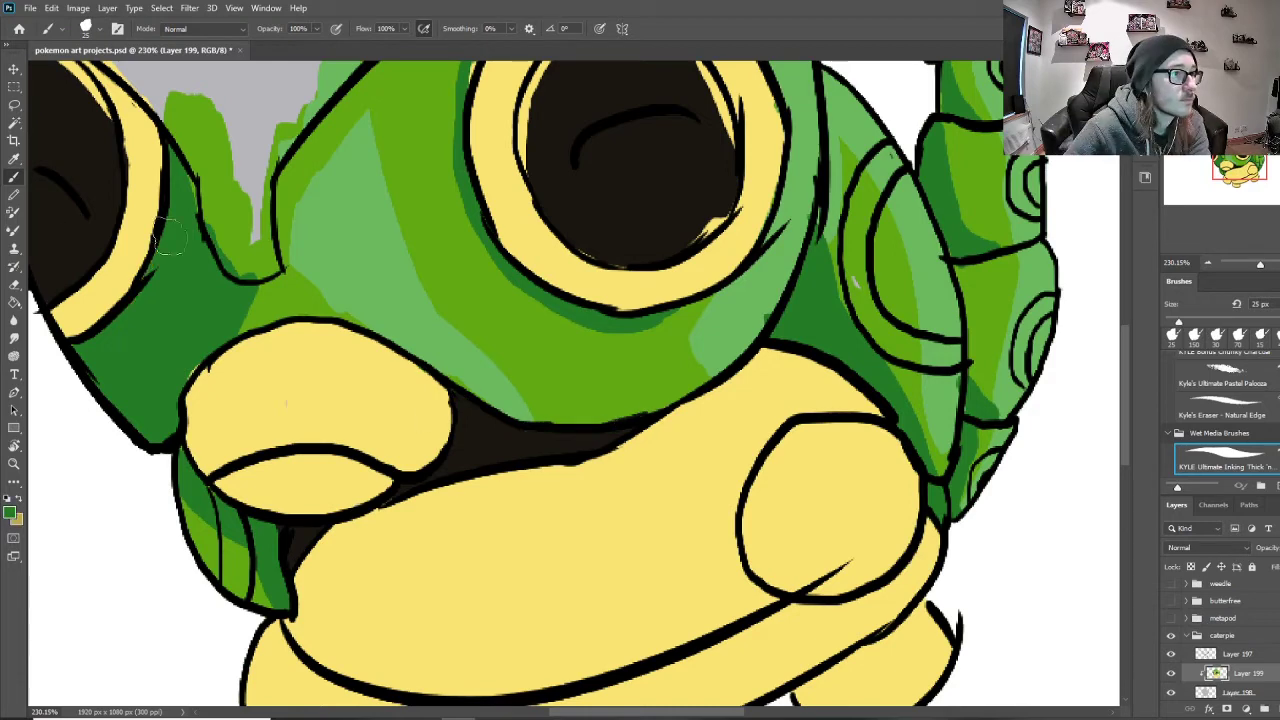
alt+click(362, 322)
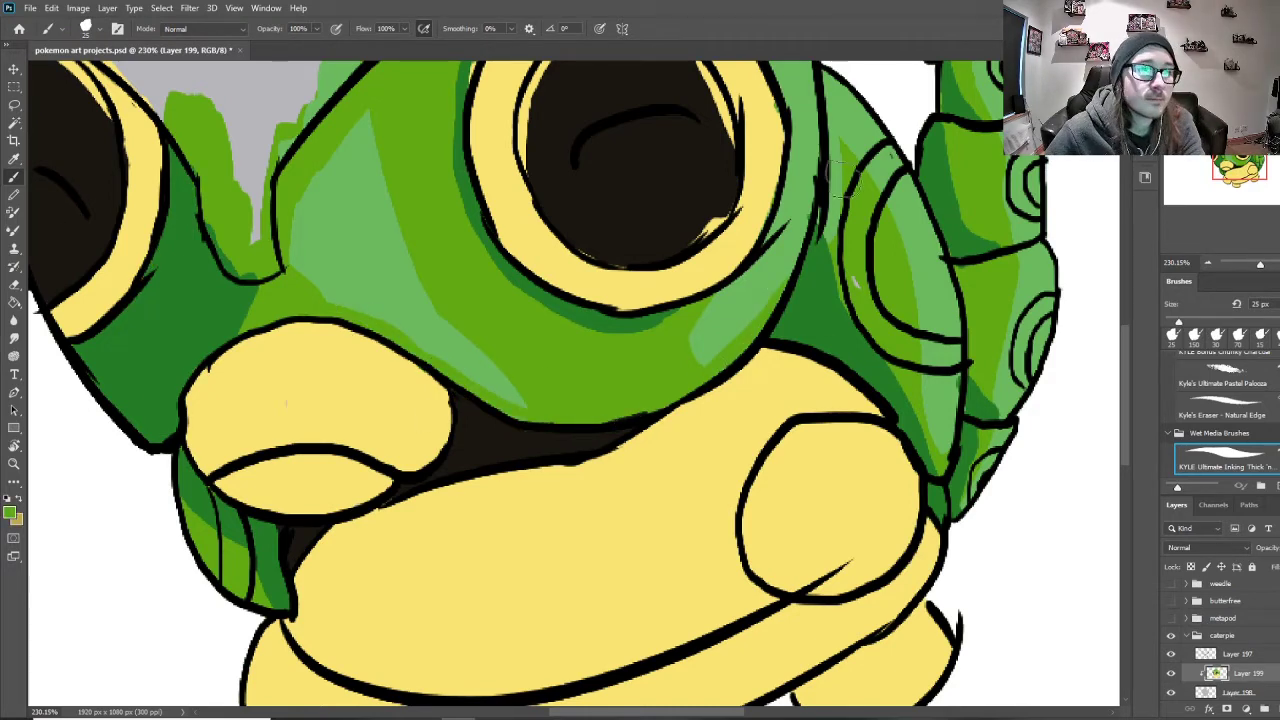
drag(843, 180, 826, 238)
alt+click(936, 500)
mouse_move(600, 350)
mouse_down()
mouse_move(610, 447)
mouse_move(678, 516)
mouse_up()
Step: Sample the near-black and fill the uneven gaps around the edges of both pupils
alt+click(140, 300)
drag(172, 265, 140, 232)
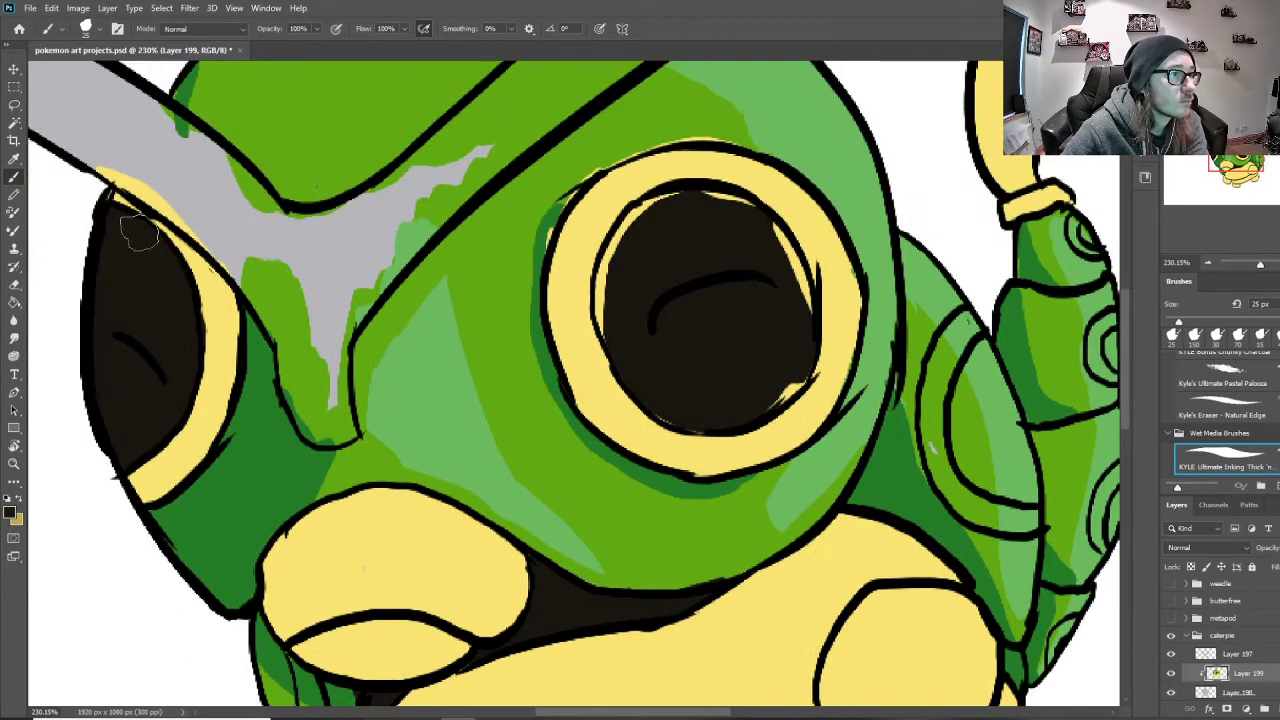
drag(618, 322, 734, 206)
drag(648, 204, 614, 248)
Step: Sample the yellow and paint the ring markings on the body and tail segments with an 8 px brush
scroll(660, 405, down, 2)
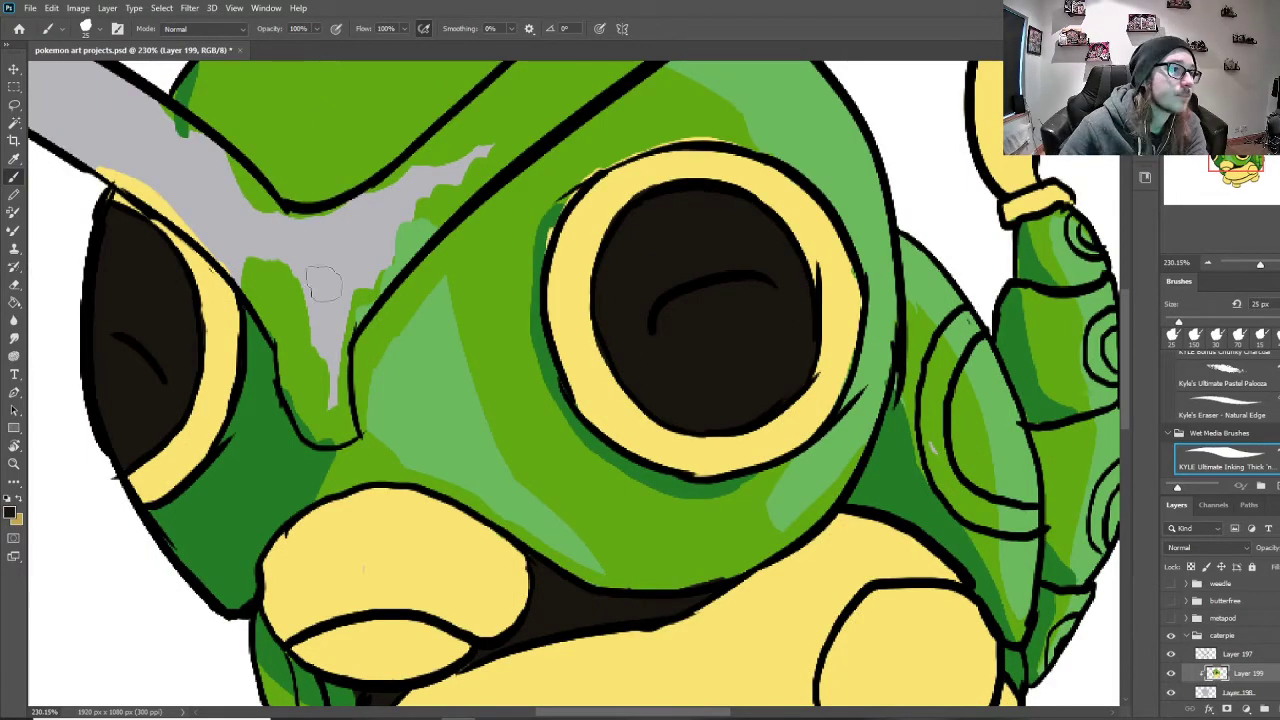
scroll(752, 420, down, 2)
scroll(752, 420, down, 3)
drag(841, 290, 734, 189)
scroll(752, 241, up, 8)
alt+click(531, 375)
mouse_move(726, 240)
mouse_down()
mouse_move(746, 448)
mouse_move(800, 462)
mouse_up()
key(bracketleft)
key(bracketleft)
key(bracketleft)
key(bracketleft)
drag(907, 407, 866, 480)
drag(875, 300, 862, 272)
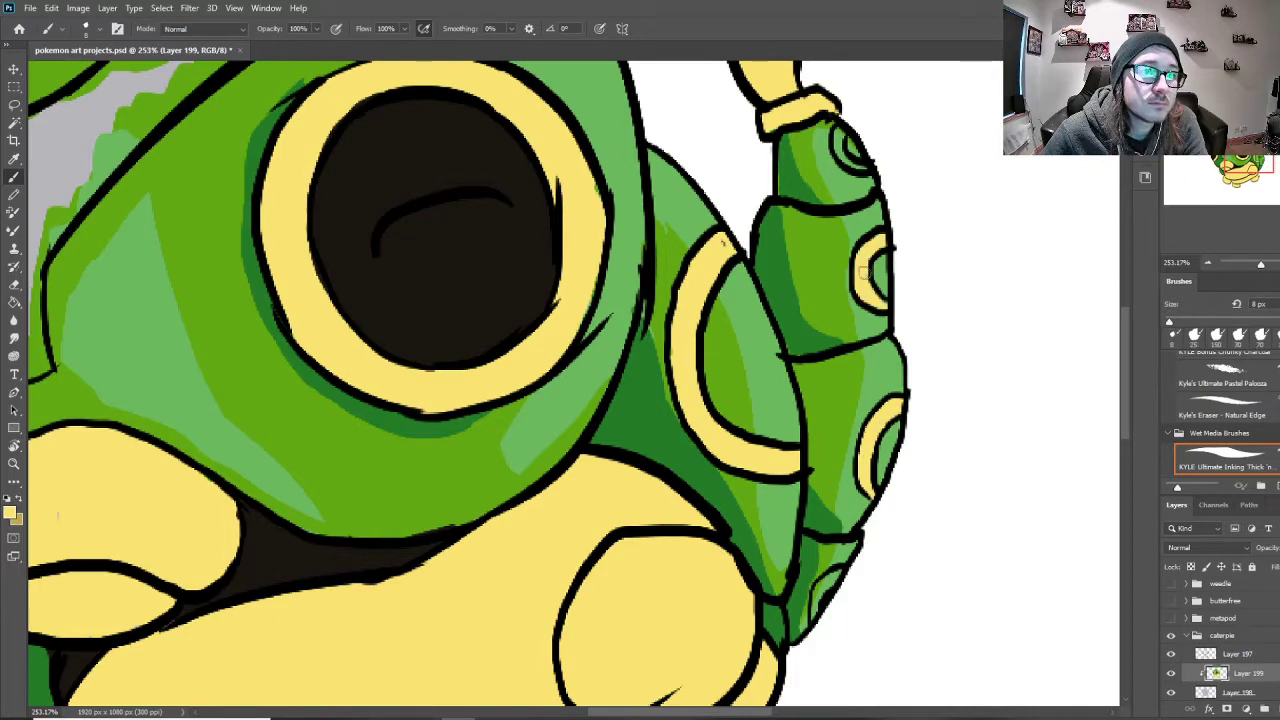
Step: Shade the underside of the belly and its lower fold in ochre with an enlarged brush
scroll(660, 513, down, 5)
mouse_move(260, 639)
mouse_down()
mouse_move(440, 490)
mouse_move(409, 425)
mouse_move(416, 480)
mouse_move(452, 535)
mouse_up()
scroll(440, 490, up, 3)
scroll(377, 327, down, 4)
key(bracketright)
key(bracketright)
key(bracketright)
key(bracketright)
key(bracketright)
key(bracketright)
key(bracketright)
key(bracketright)
key(bracketright)
mouse_move(456, 460)
mouse_down()
mouse_move(480, 410)
mouse_move(515, 390)
mouse_move(561, 478)
mouse_move(645, 485)
mouse_up()
key(bracketright)
key(bracketright)
mouse_move(535, 525)
mouse_down()
mouse_move(612, 520)
mouse_move(750, 480)
mouse_up()
Step: Shade the feet, the round side bump and the belly edge beneath the head in ochre with a 35 px brush
key(bracketleft)
key(bracketleft)
key(bracketleft)
key(bracketleft)
drag(775, 490, 805, 512)
drag(545, 580, 612, 555)
drag(743, 350, 806, 434)
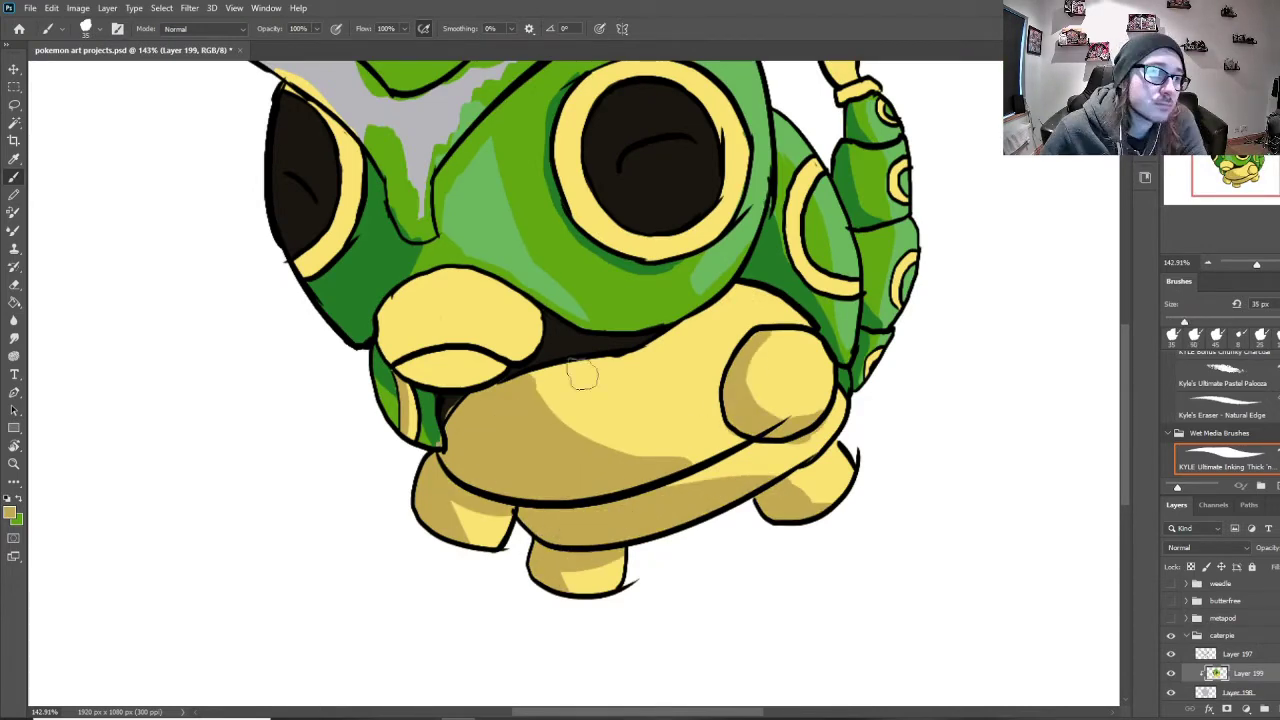
drag(583, 375, 615, 365)
Step: Reduce the brush to 15 px and add ochre shading below the side bump and on the body and tail rings
scroll(700, 430, up, 3)
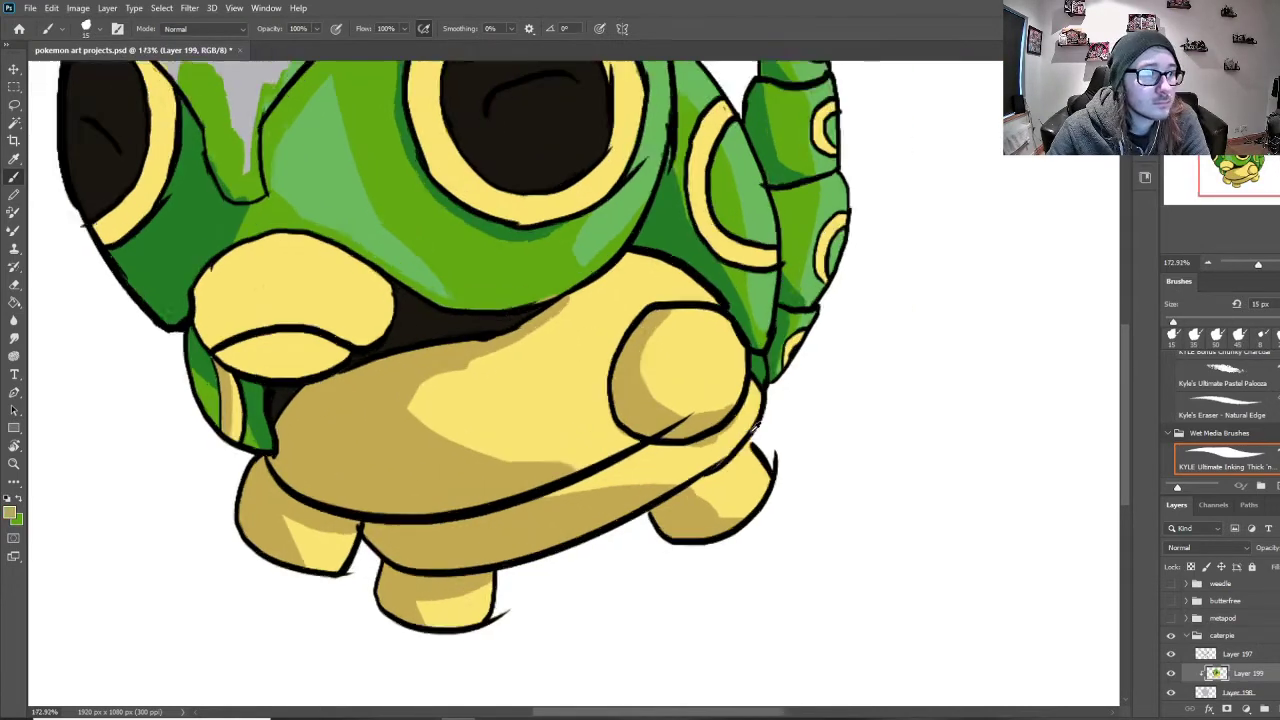
alt+click(702, 462)
drag(688, 443, 733, 420)
key(x)
alt+click(722, 408)
drag(776, 244, 717, 73)
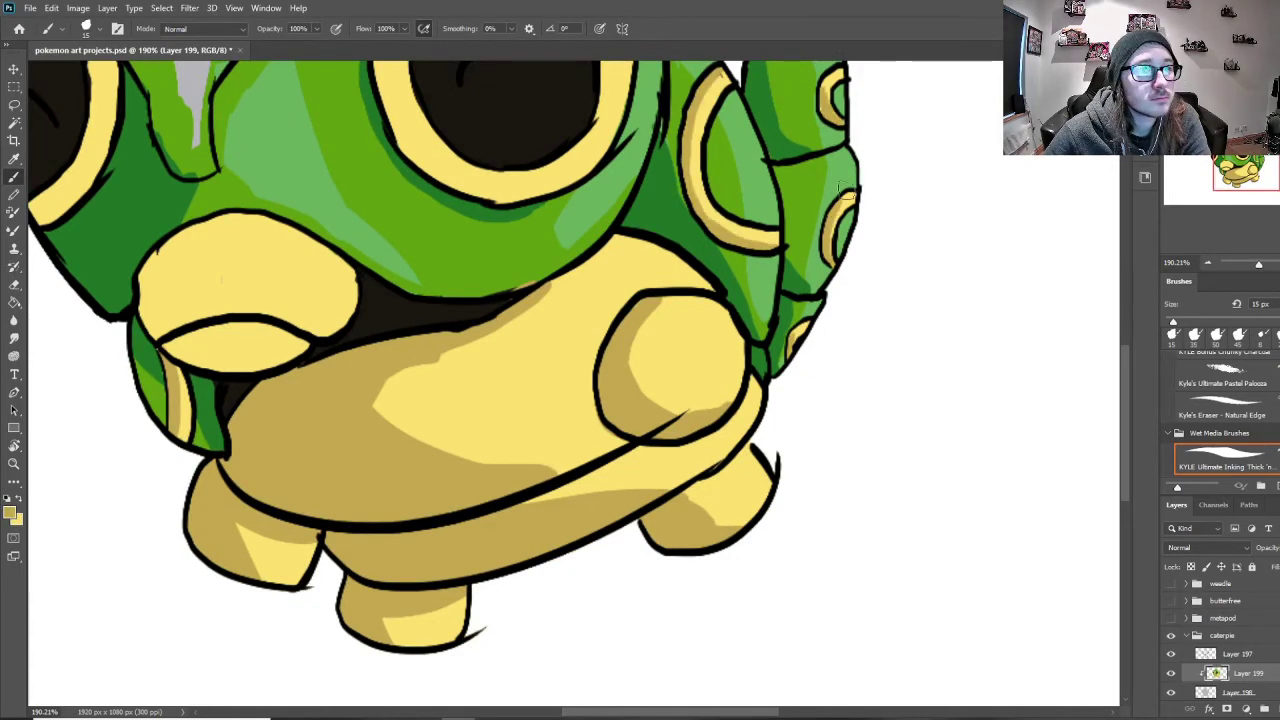
key(x)
Step: Shade the snout, the lower edges of both eye rings and the inner edge of the tail tip in ochre
scroll(709, 134, down, 2)
scroll(284, 443, up, 3)
key(x)
mouse_move(395, 446)
mouse_down()
mouse_move(404, 385)
mouse_move(377, 430)
mouse_move(468, 476)
mouse_up()
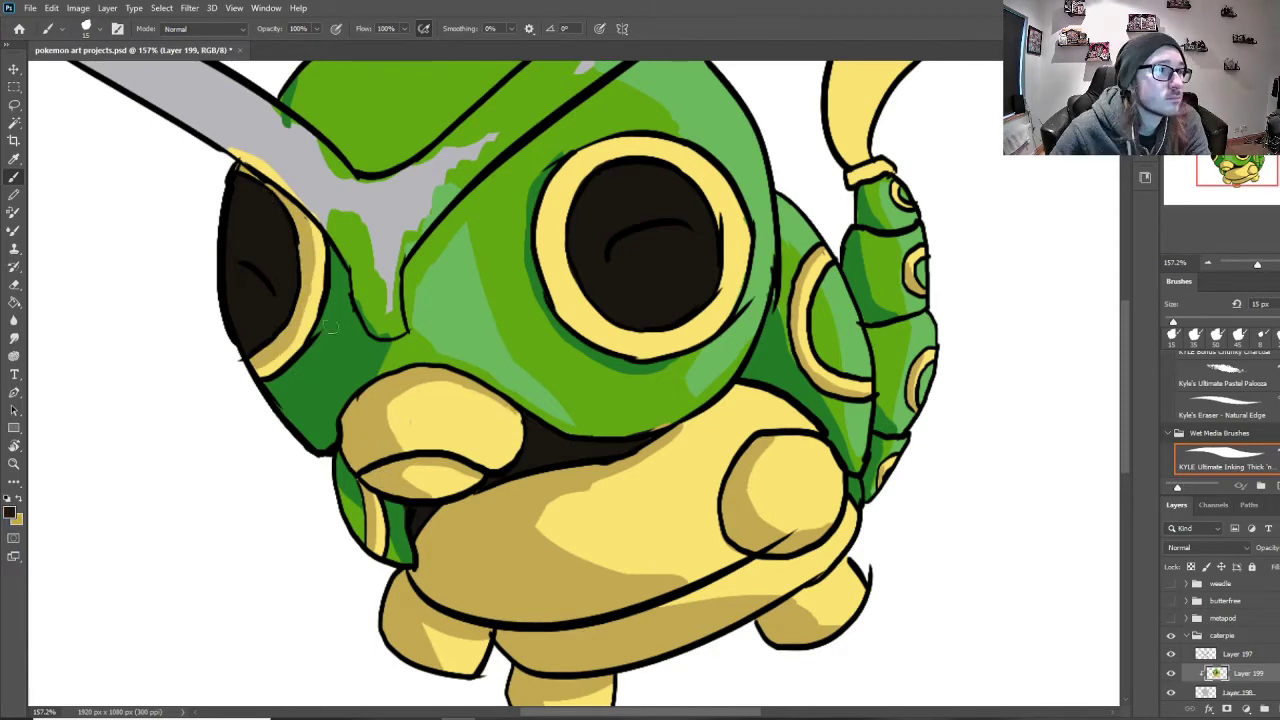
drag(549, 187, 724, 333)
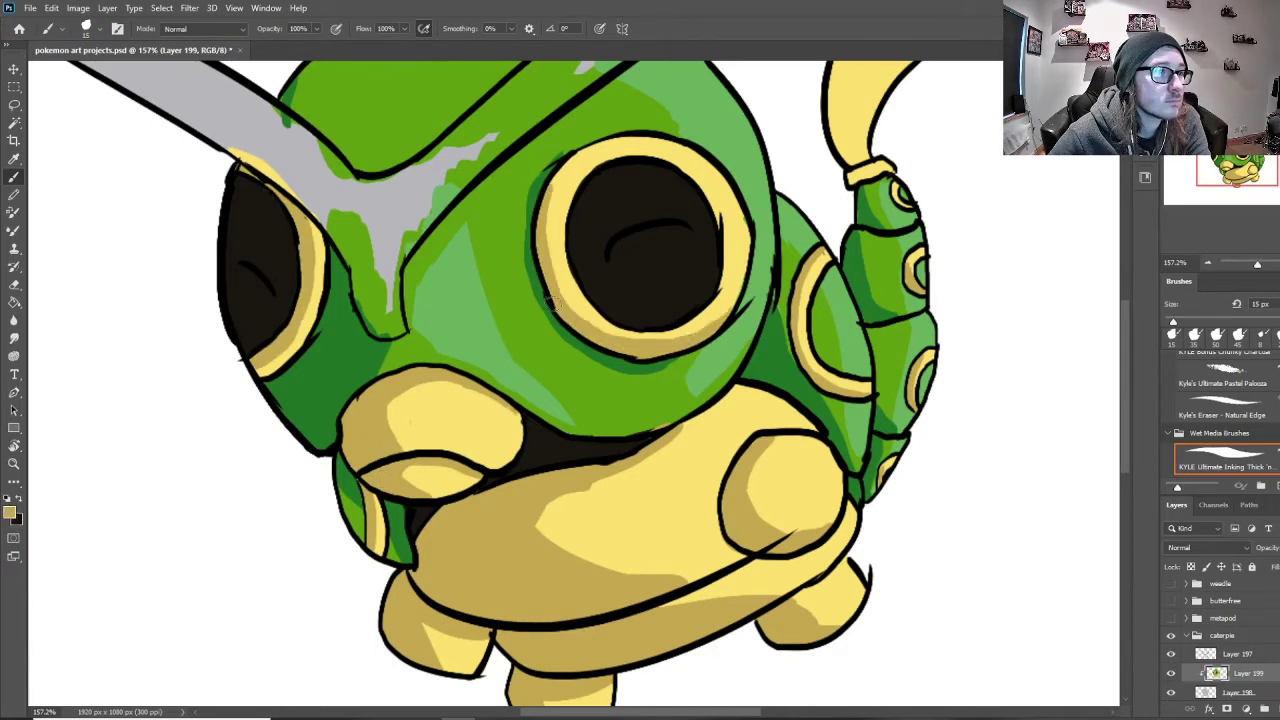
drag(631, 295, 431, 445)
drag(700, 125, 645, 320)
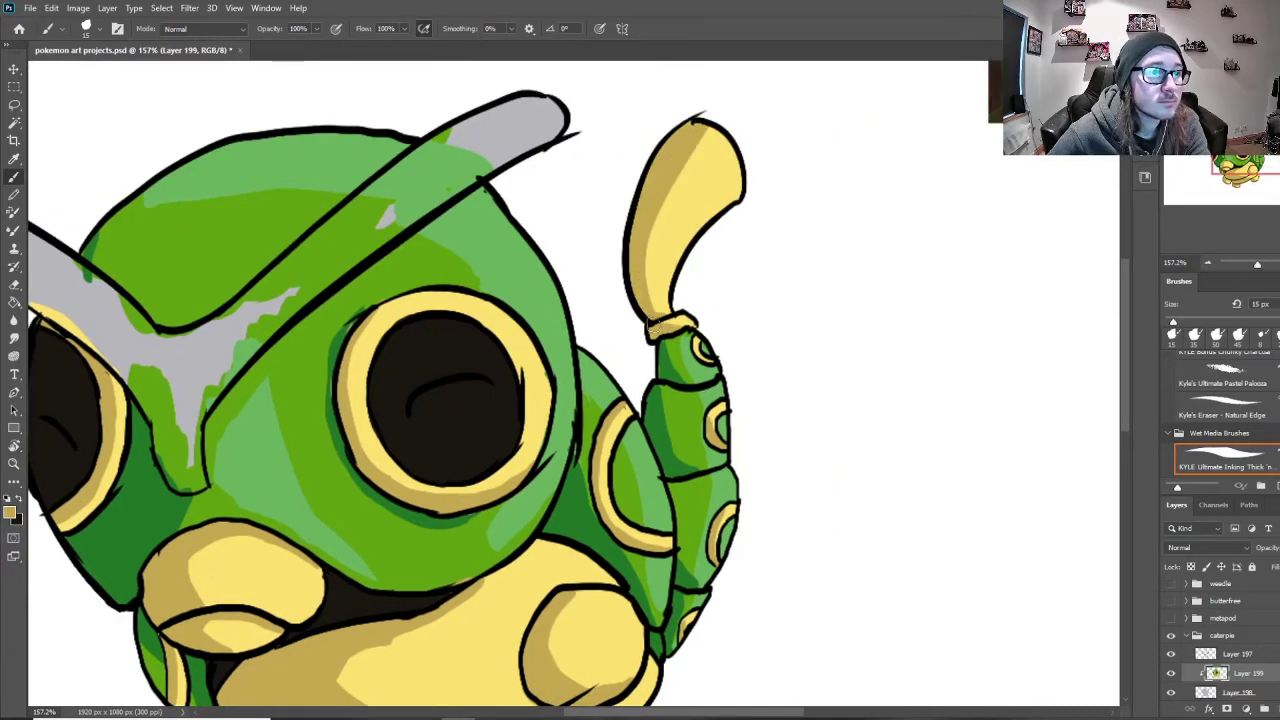
Step: Pick a paler yellow and paint highlights on the tail tip, eye ring, snout and upper belly
click(10, 512)
click(649, 206)
click(886, 197)
drag(736, 150, 705, 206)
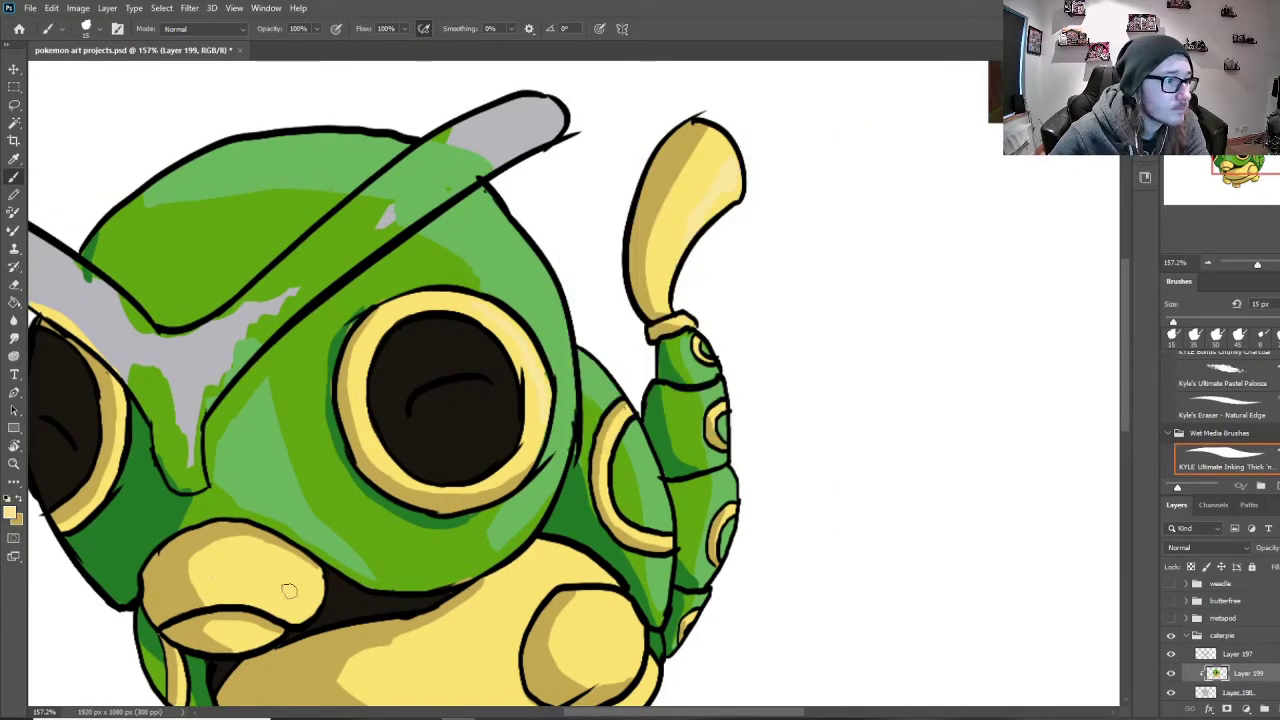
scroll(755, 261, down, 2)
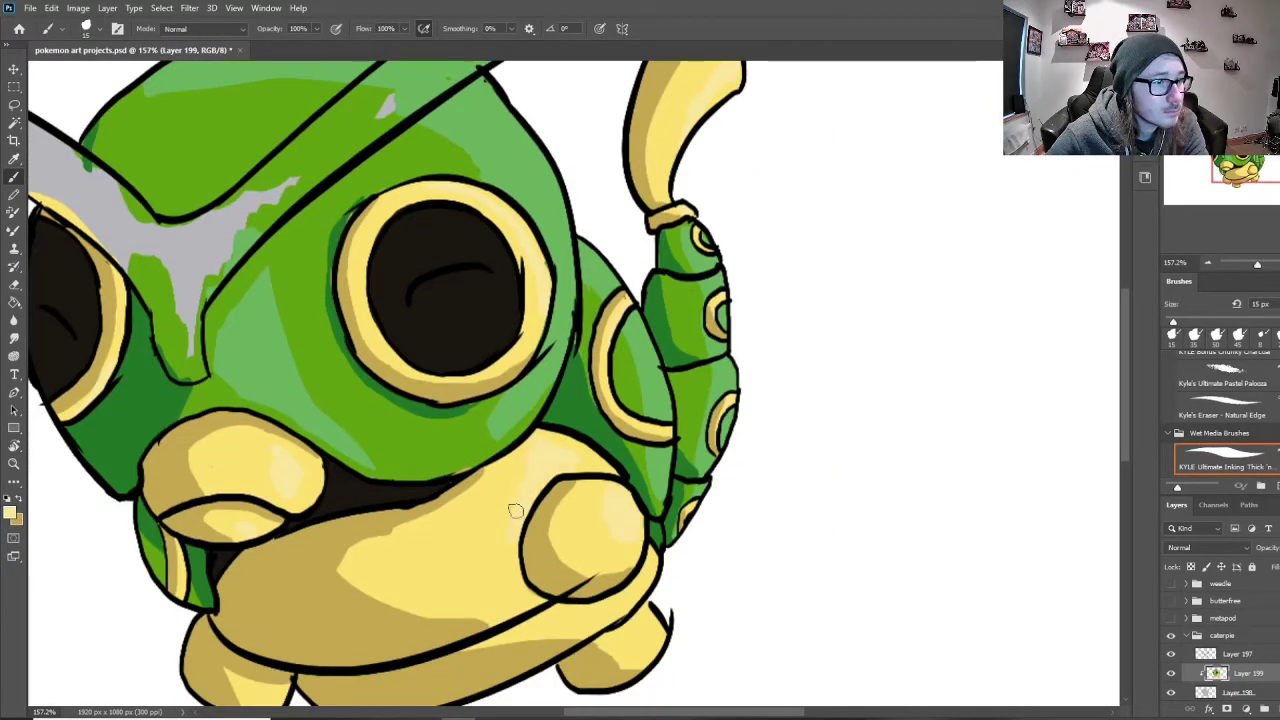
scroll(643, 593, down, 2)
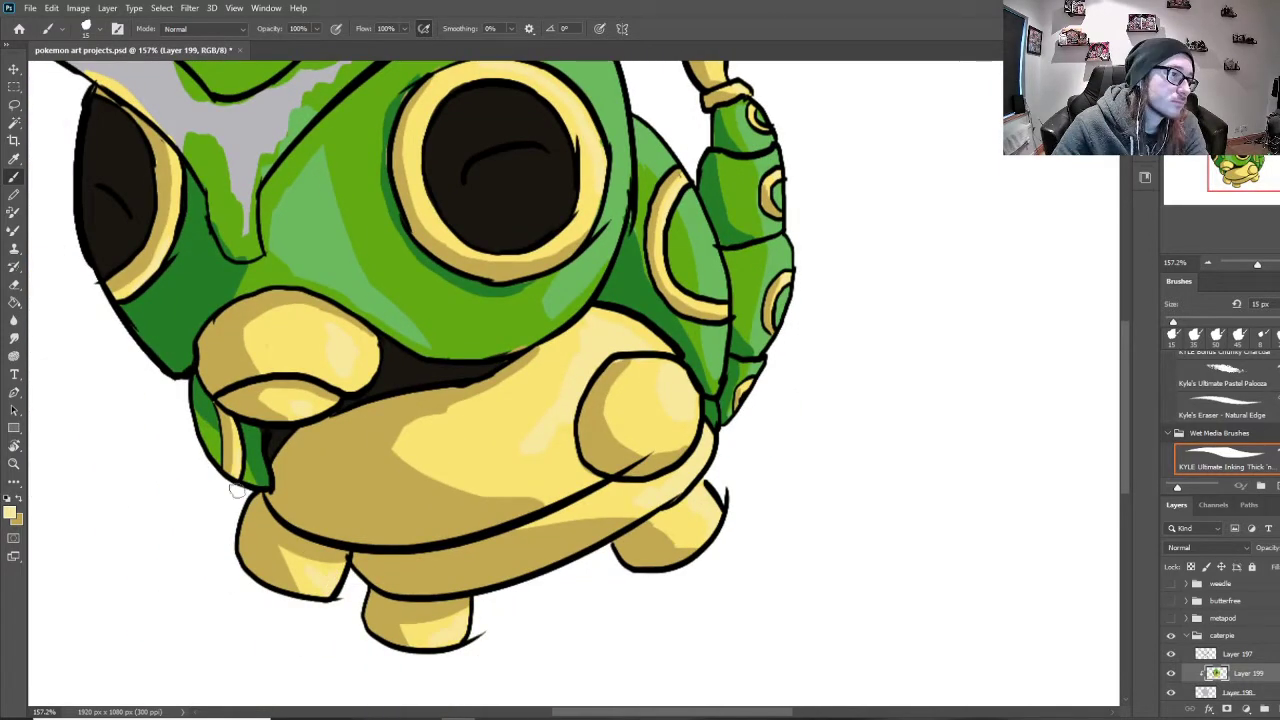
Step: Sample the red from the reference and paint the antenna above the larger eye and the forehead stem
scroll(237, 490, down, 3)
alt+click(1040, 85)
scroll(500, 350, left, 2)
key(bracketright)
key(bracketright)
key(bracketright)
key(bracketright)
key(bracketright)
key(bracketright)
key(bracketright)
mouse_move(538, 194)
mouse_down()
mouse_move(455, 235)
mouse_move(322, 340)
mouse_up()
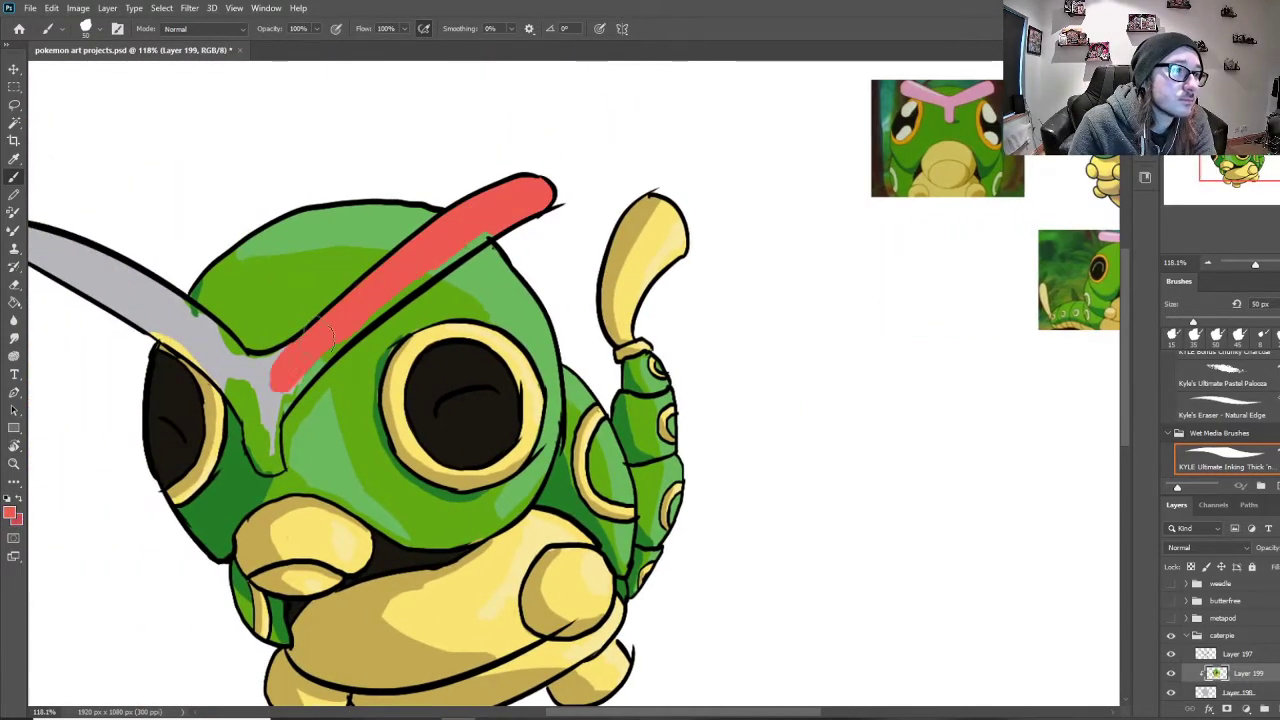
drag(272, 418, 270, 466)
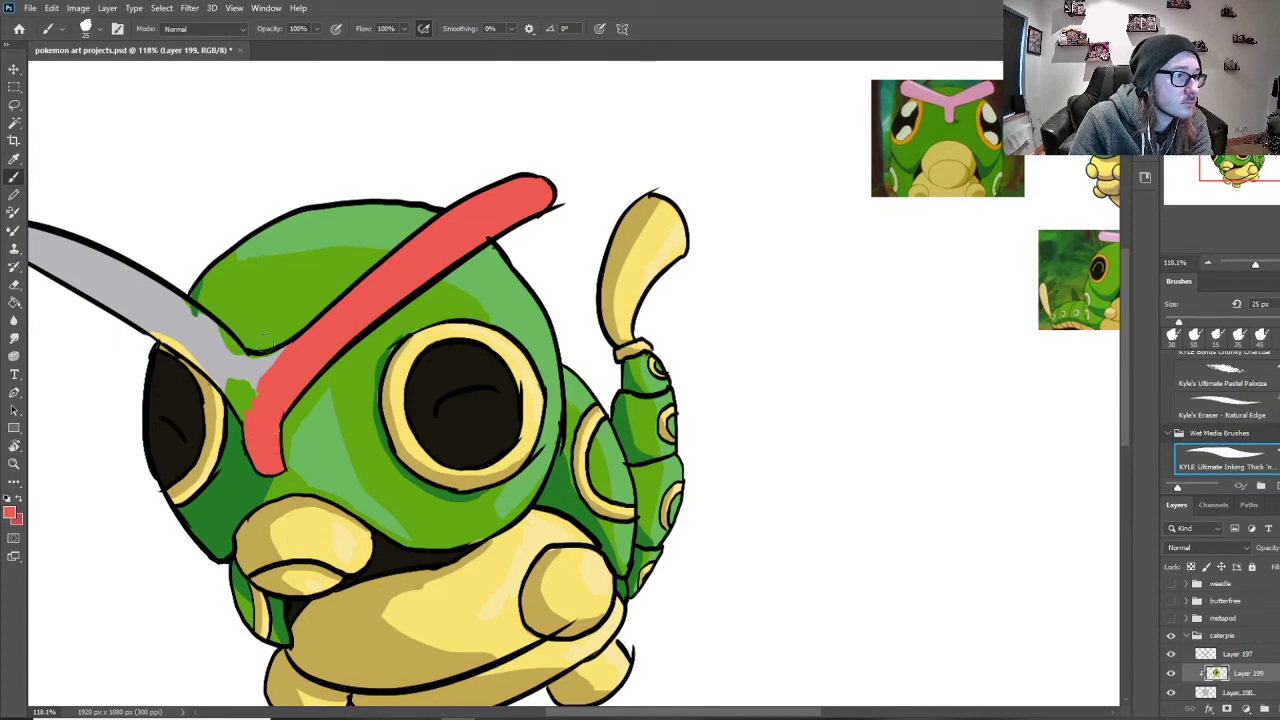
Step: Paint the antenna above the smaller eye red with a 25 px brush and join it to the forehead stem
scroll(180, 238, up, 4)
scroll(180, 238, left, 2)
mouse_move(82, 226)
mouse_down()
mouse_move(326, 340)
mouse_move(420, 428)
mouse_up()
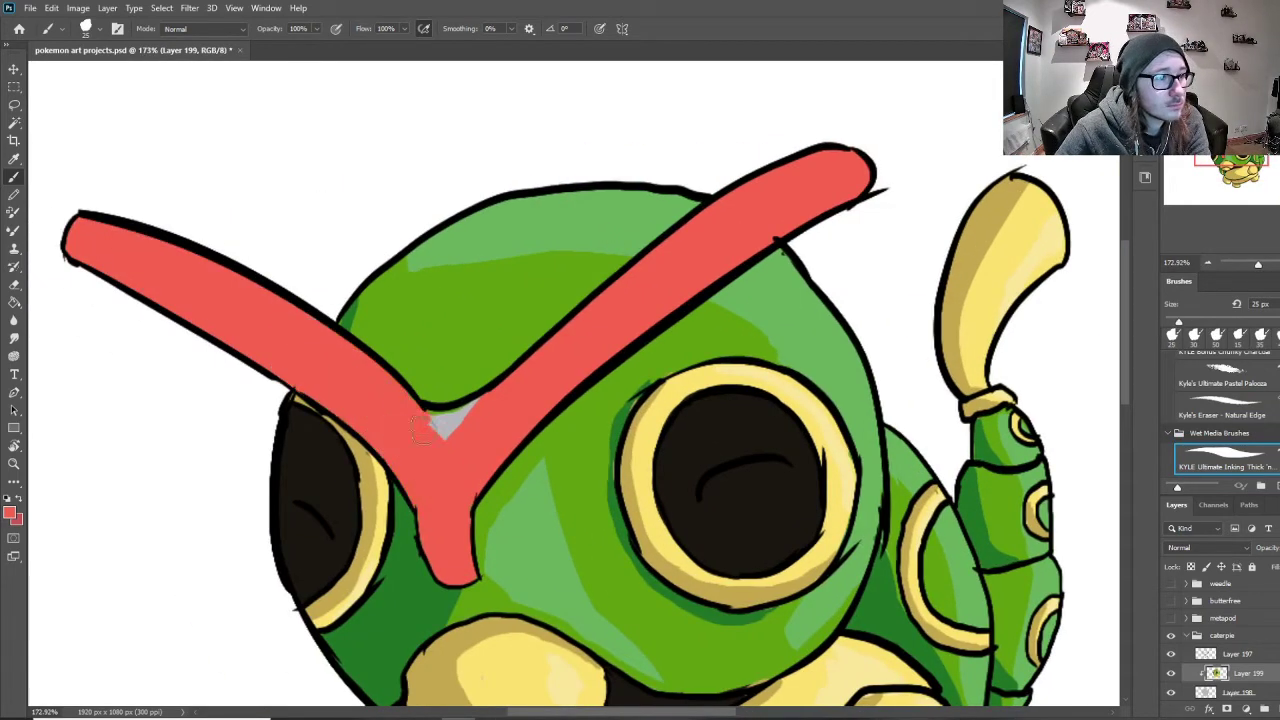
Step: Shade the undersides of both antennae and the edge of the forehead stem in darker red
mouse_move(449, 582)
mouse_down()
mouse_move(95, 275)
mouse_move(387, 437)
mouse_up()
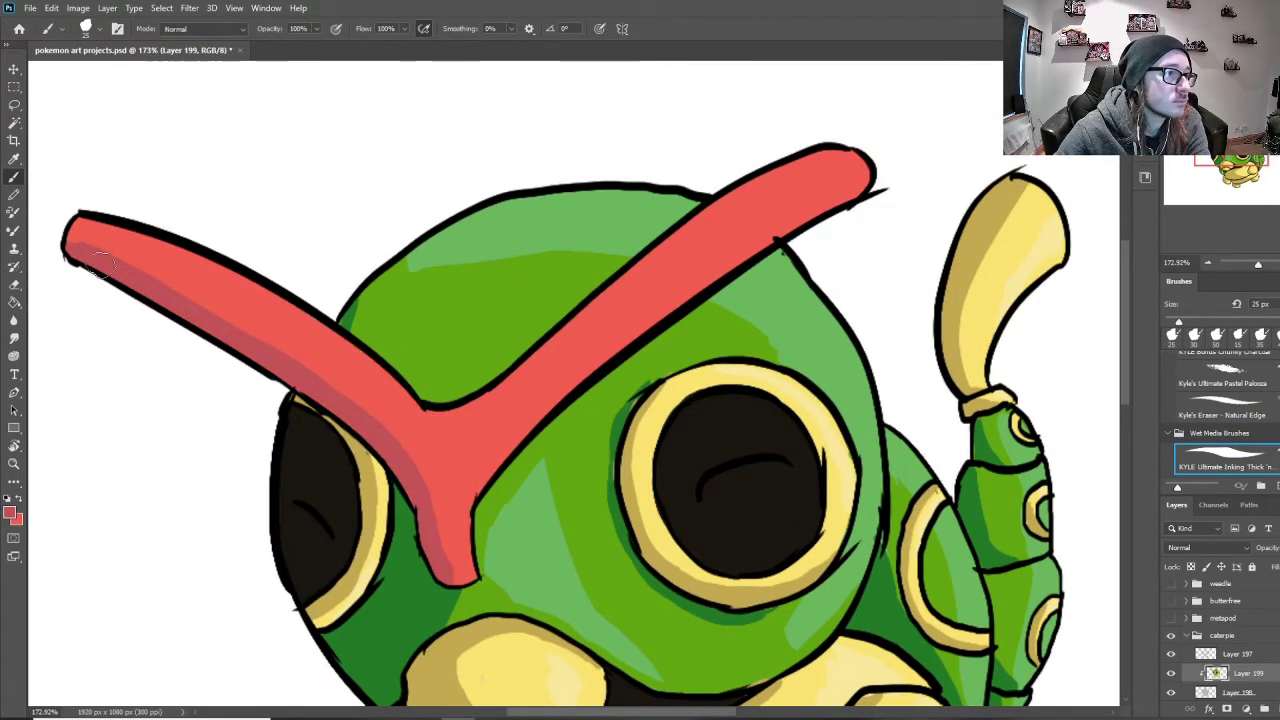
mouse_move(477, 490)
mouse_down()
mouse_move(575, 372)
mouse_move(477, 490)
mouse_up()
drag(725, 222, 388, 222)
Step: Sample white from the reference and paint over the curved glint in the larger eye with a 10 px brush
scroll(388, 222, down, 5)
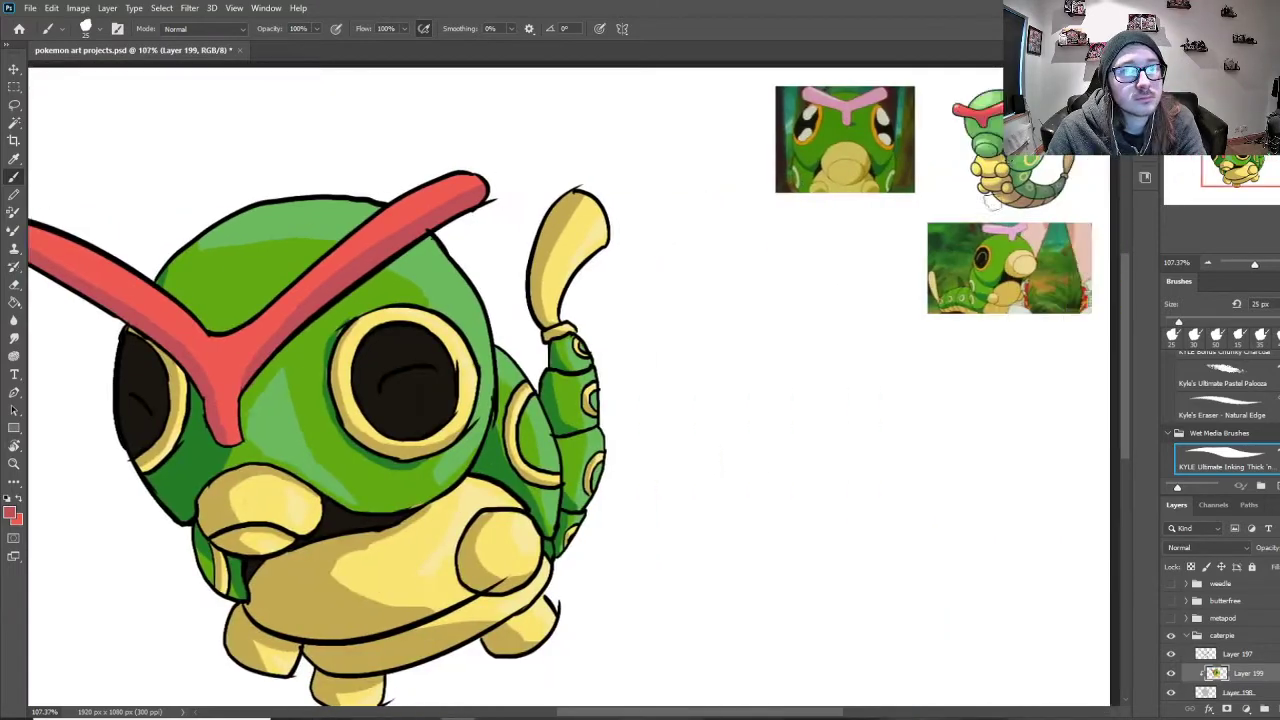
scroll(1000, 150, up, 6)
alt+click(1026, 331)
scroll(1026, 331, down, 5)
scroll(260, 480, up, 7)
key(bracketleft)
key(bracketleft)
key(bracketleft)
mouse_move(342, 547)
mouse_down()
mouse_move(357, 516)
mouse_move(458, 498)
mouse_up()
Step: Paint the curved glint in the smaller eye white, redoing the stroke once
scroll(458, 498, left, 5)
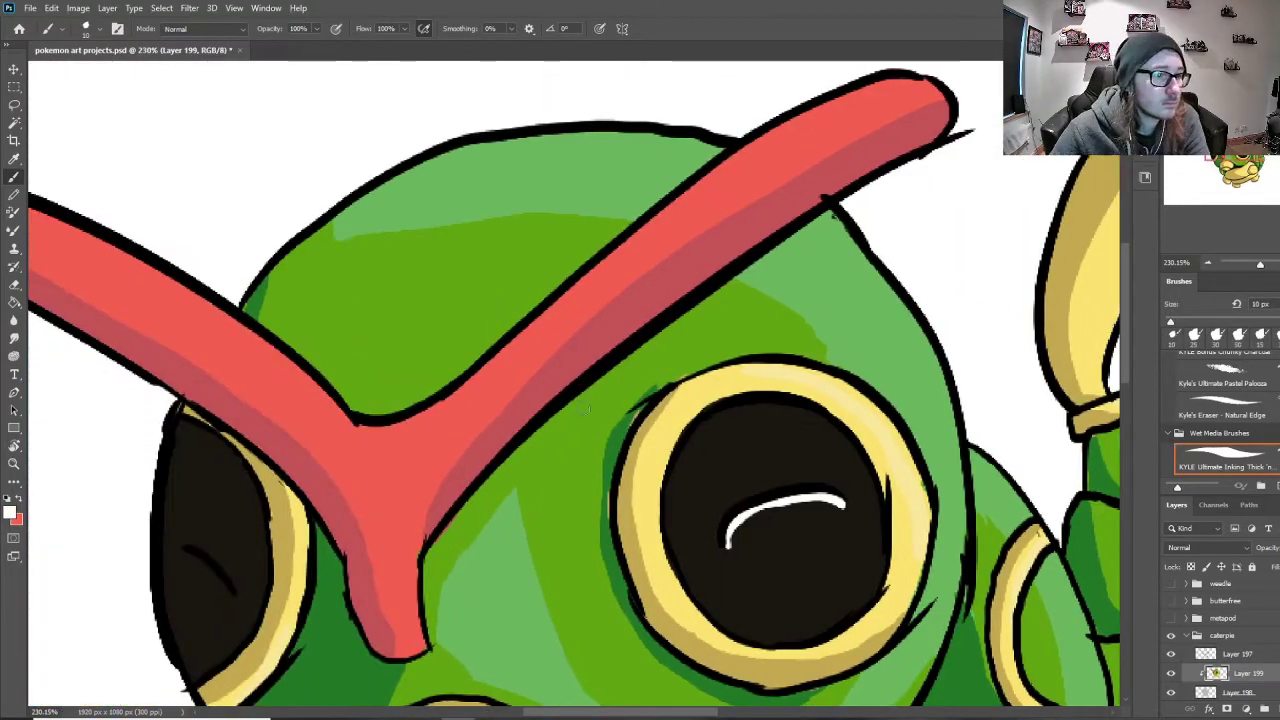
mouse_move(231, 602)
mouse_down()
mouse_move(175, 546)
mouse_move(207, 563)
mouse_move(190, 555)
mouse_up()
key(ctrl+z)
scroll(175, 546, up, 2)
scroll(709, 459, down, 4)
drag(709, 459, 610, 471)
Step: Pick a lighter red and paint highlights along the antenna above the larger eye
key(x)
click(10, 512)
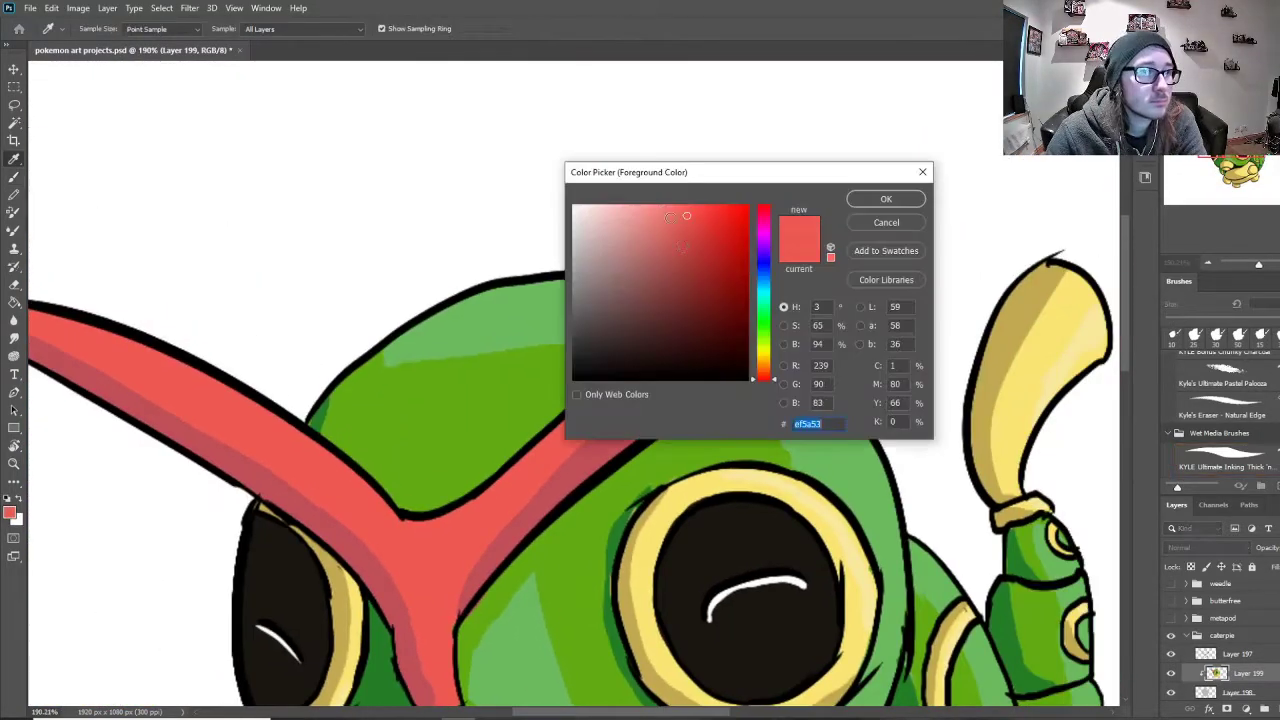
click(672, 208)
click(886, 198)
drag(868, 240, 656, 366)
mouse_move(858, 238)
mouse_down()
mouse_move(656, 372)
mouse_move(666, 354)
mouse_up()
Step: Add light red highlights where the antennae meet and along the antenna above the smaller eye
mouse_move(436, 534)
mouse_down()
mouse_move(390, 541)
mouse_move(468, 535)
mouse_up()
drag(466, 530, 190, 337)
drag(284, 386, 158, 323)
drag(230, 352, 463, 505)
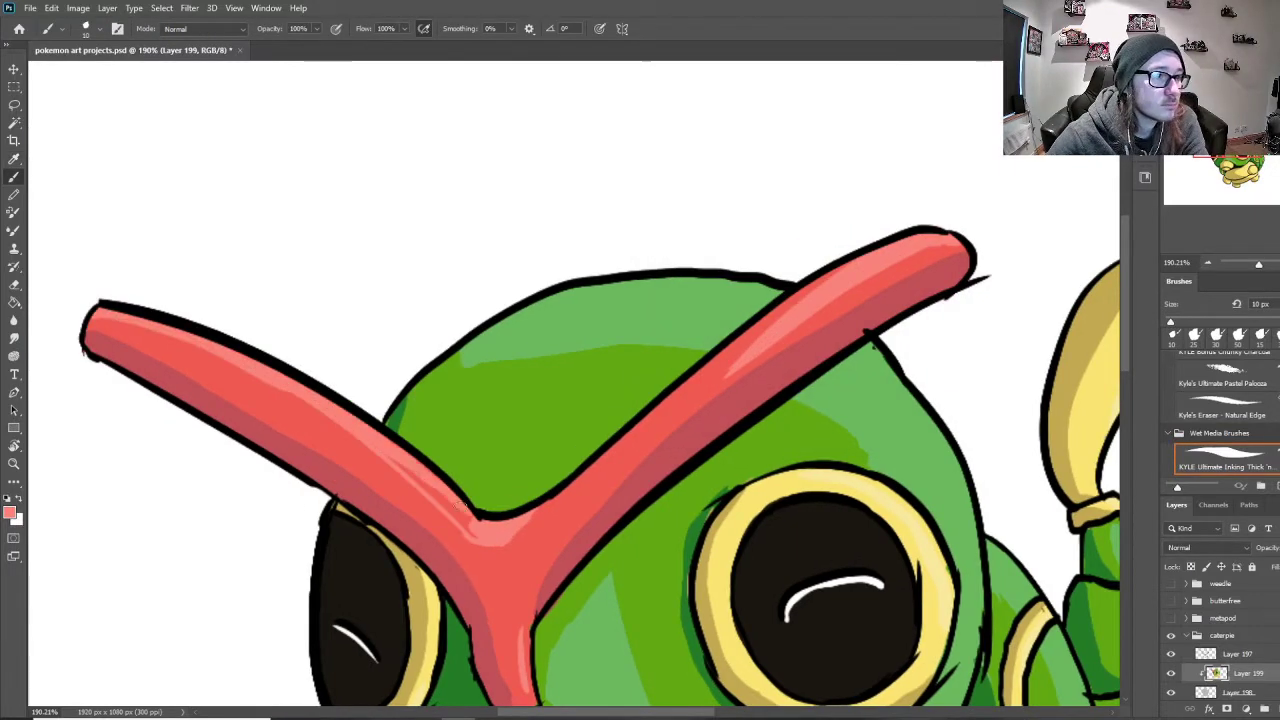
Step: Pick a lighter green and paint highlights over the top and outer side of the Caterpie's head with a 30 px brush
click(10, 512)
click(642, 212)
click(886, 198)
key(bracketright)
key(bracketright)
key(bracketright)
key(bracketright)
drag(968, 538, 864, 350)
mouse_move(770, 290)
mouse_down()
mouse_move(588, 296)
mouse_move(579, 309)
mouse_up()
drag(868, 368, 968, 572)
Step: Paint light green highlights between the eyes, beside the larger eye and on the body segment behind the head
scroll(960, 560, down, 3)
drag(575, 511, 652, 597)
drag(966, 396, 974, 486)
drag(1062, 520, 885, 399)
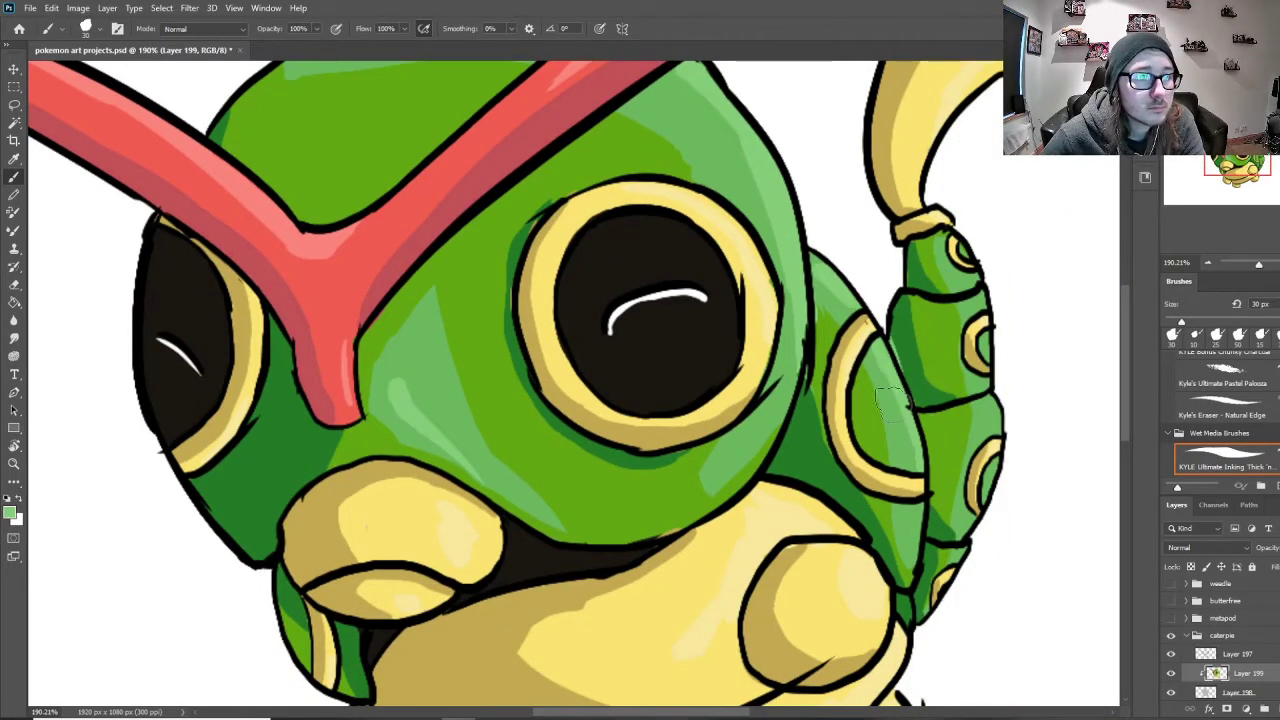
scroll(514, 266, down, 3)
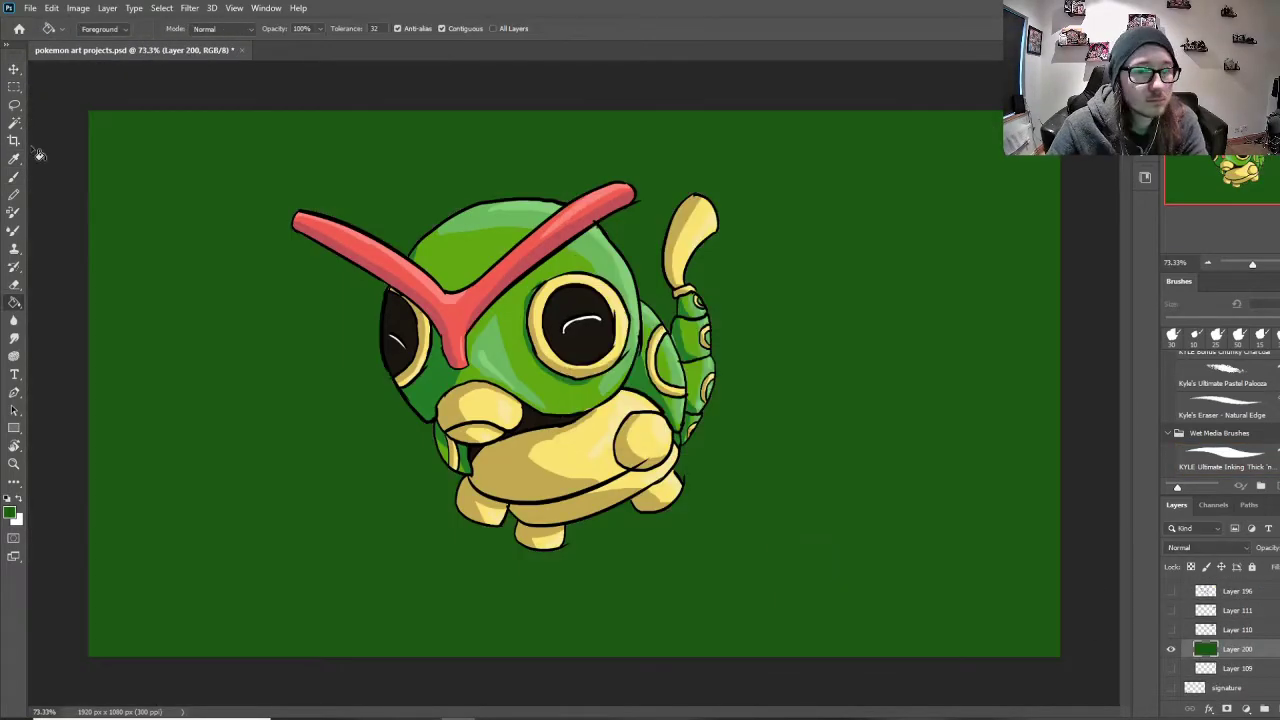
Step: Sample the light green of the Caterpie's face, enlarge the Kyle's Inkbox brush to 500 px and try a stroke on the dark green background
key(period)
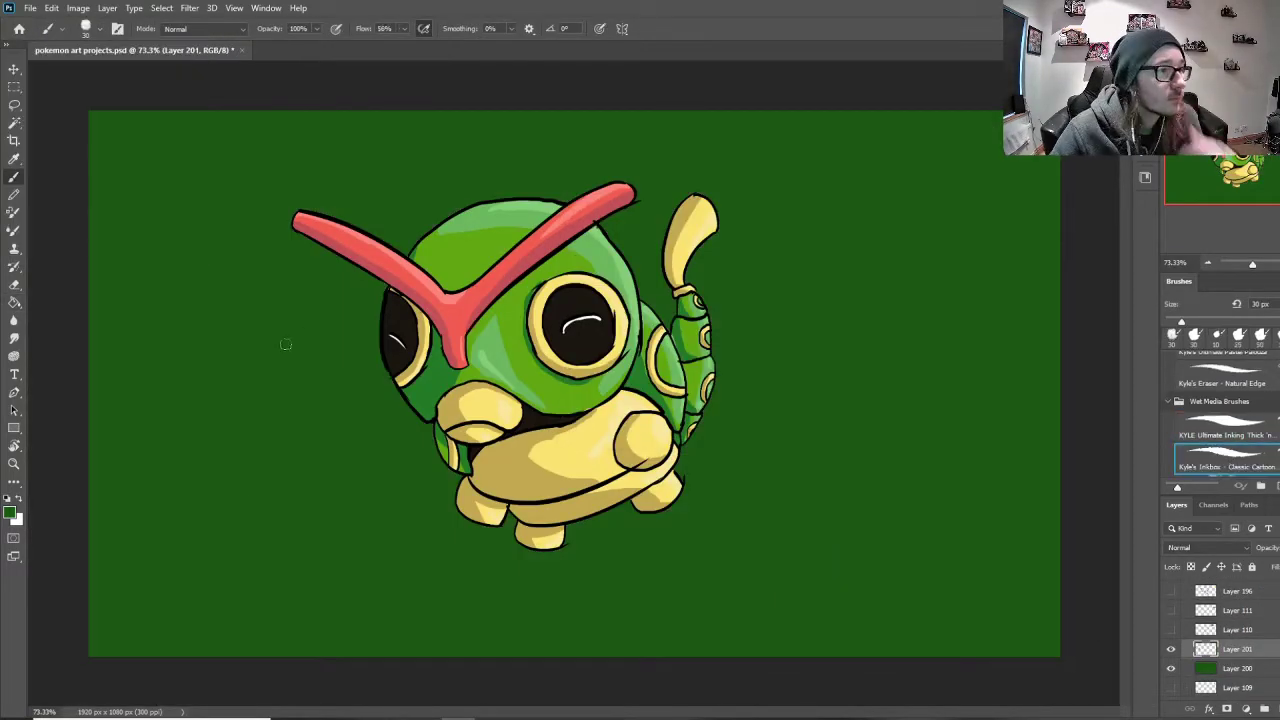
alt+click(493, 334)
key(bracketright)
key(bracketright)
key(bracketright)
key(bracketright)
key(bracketright)
key(bracketright)
key(bracketright)
key(bracketright)
key(bracketright)
key(bracketright)
key(bracketright)
key(bracketright)
key(bracketright)
key(bracketright)
key(bracketright)
drag(335, 190, 268, 248)
key(ctrl+z)
click(100, 29)
scroll(100, 210, up, 5)
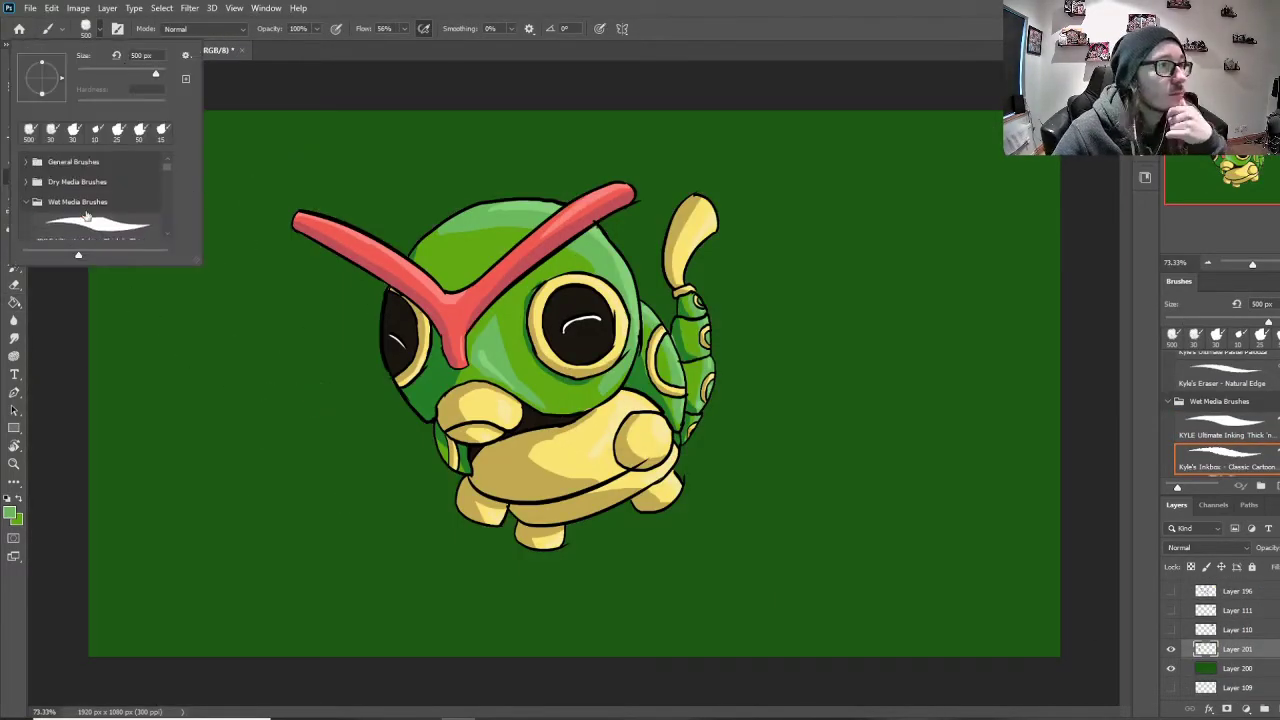
click(26, 202)
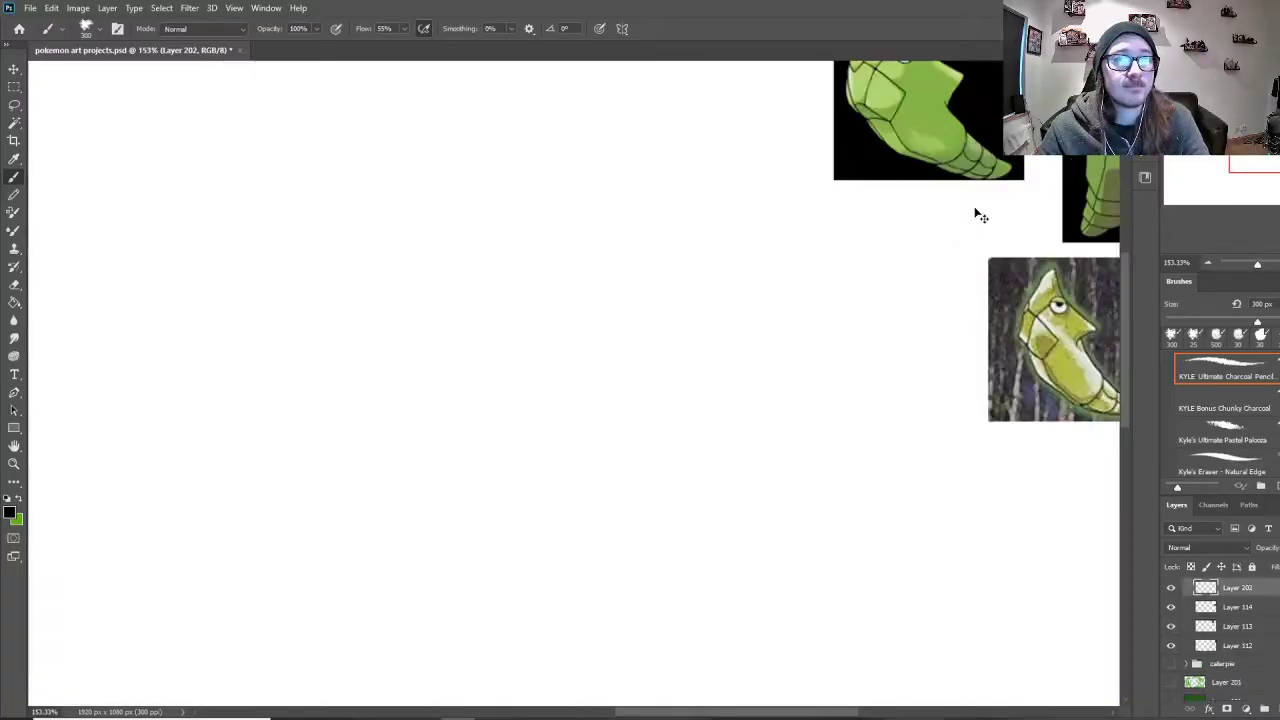
key(ctrl+0)
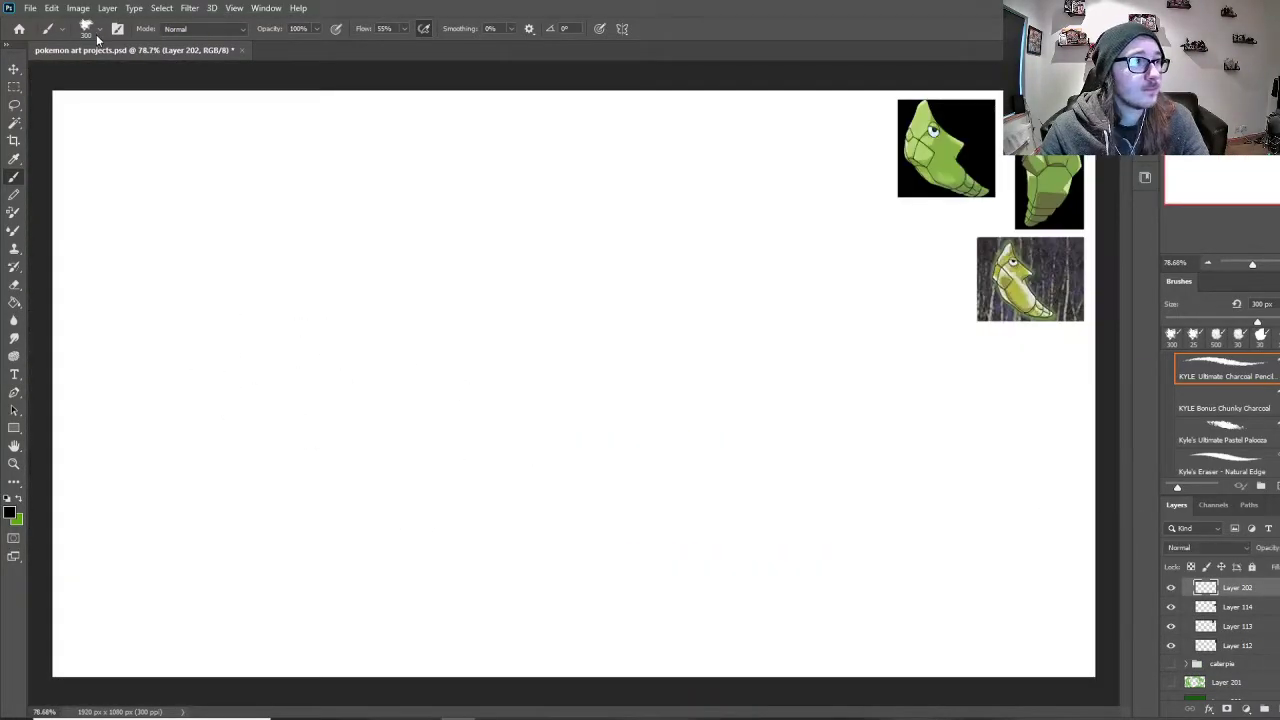
click(99, 33)
scroll(60, 190, down, 3)
click(26, 185)
scroll(111, 206, down, 5)
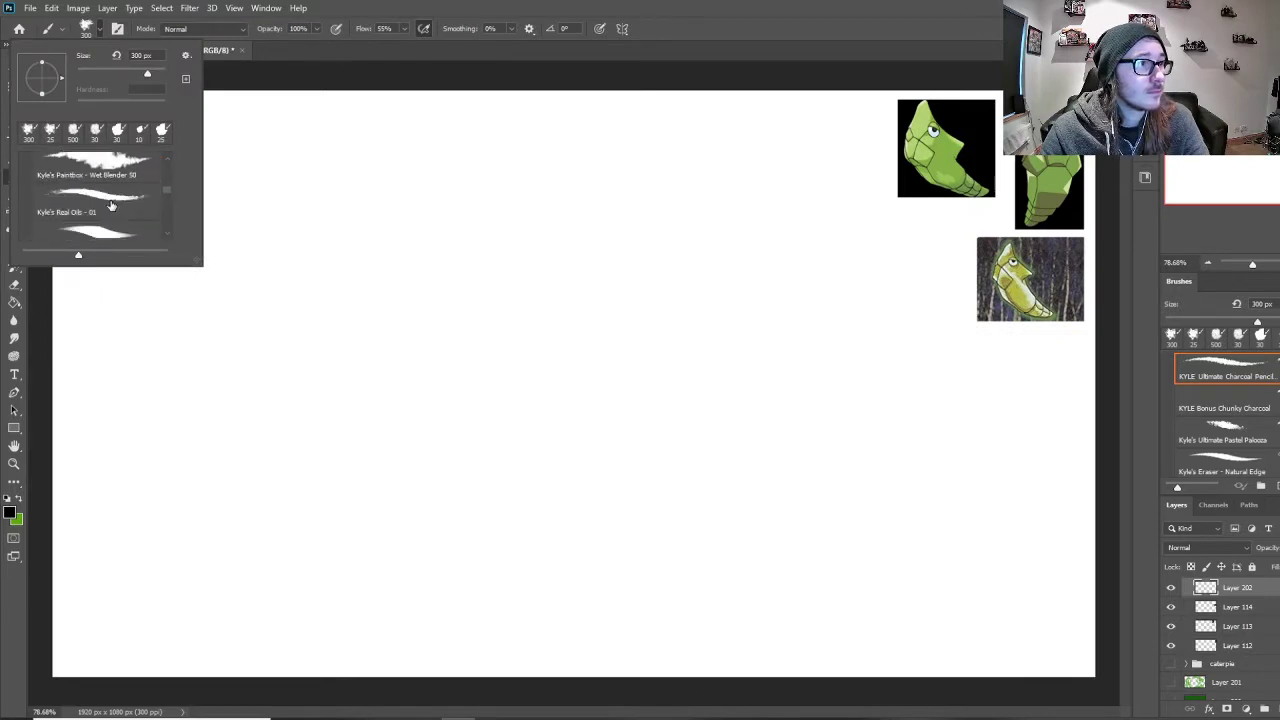
click(111, 206)
drag(486, 250, 617, 422)
key(ctrl+z)
click(62, 30)
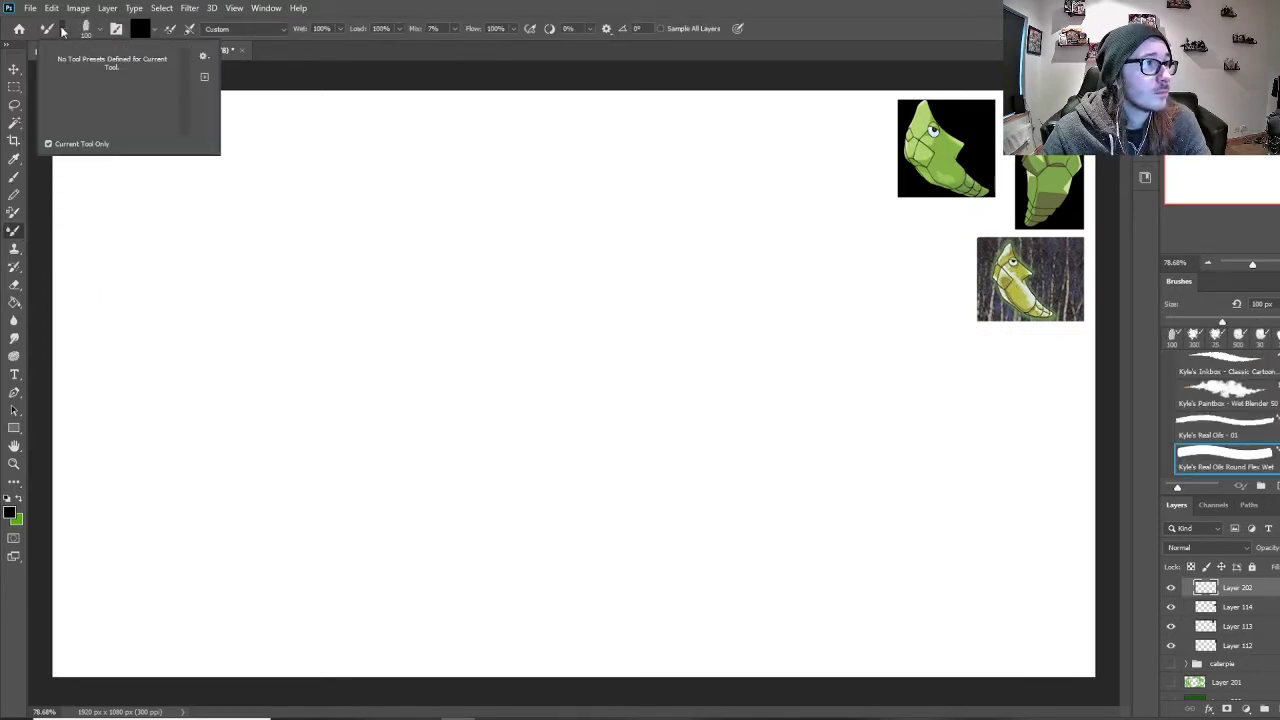
Step: Choose the KYLE Ultimate Inking brush at 25 px and test it with a stroke on the blank canvas
click(99, 31)
scroll(114, 194, up, 3)
click(114, 192)
drag(474, 257, 649, 523)
key(ctrl+z)
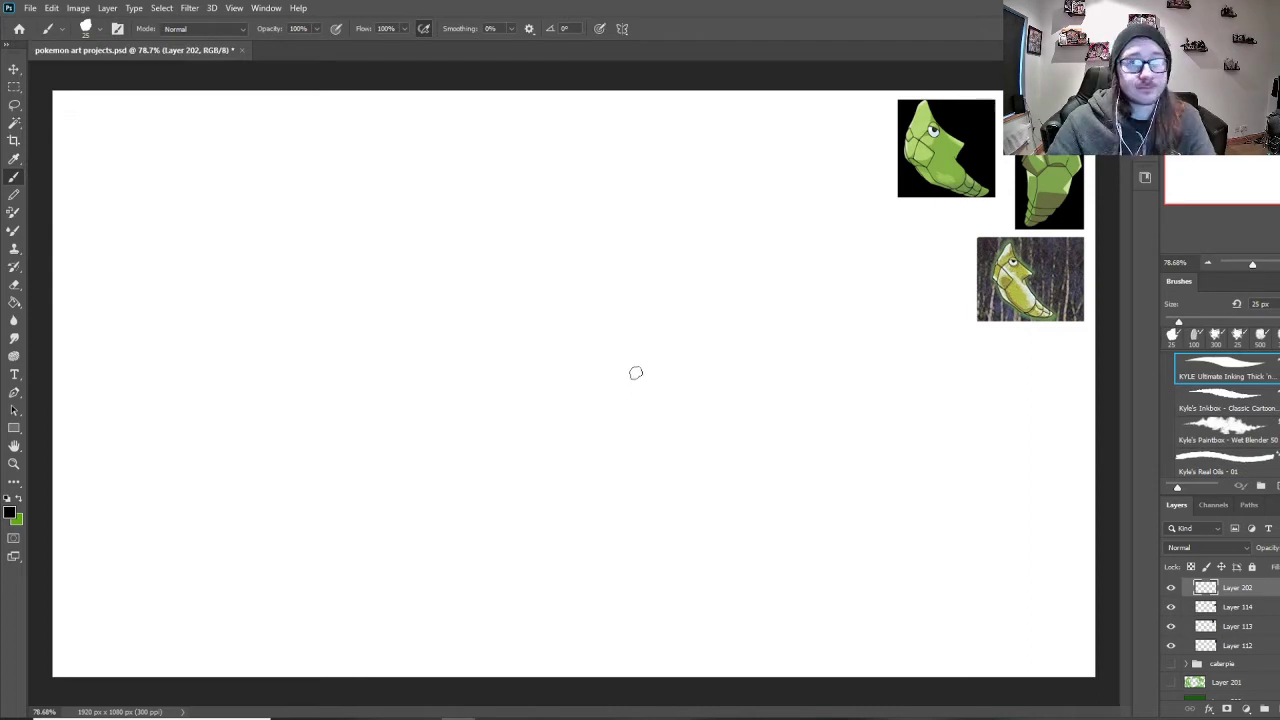
Step: Sketch the Metapod's crescent-shaped body outline with a rounded crest, side spike and curved tail, redoing the first stroke
mouse_move(379, 296)
mouse_down()
mouse_move(430, 155)
mouse_move(470, 170)
mouse_up()
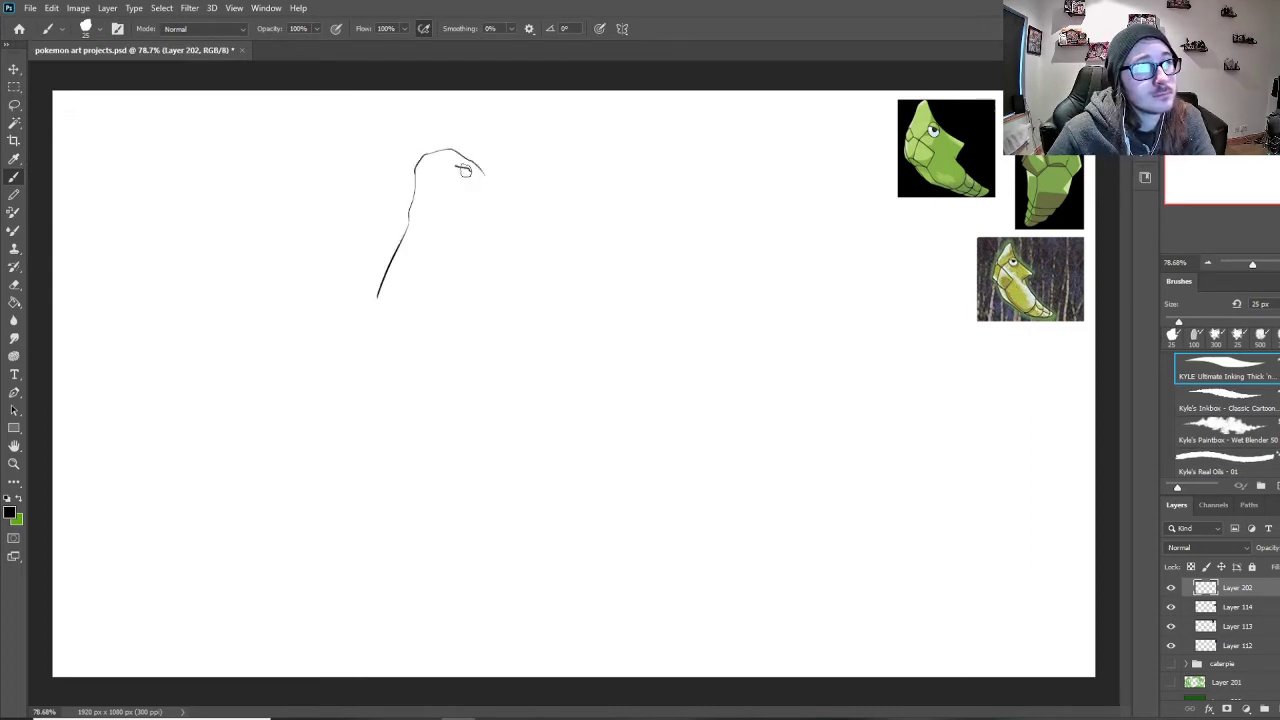
key(ctrl+z)
drag(341, 329, 425, 155)
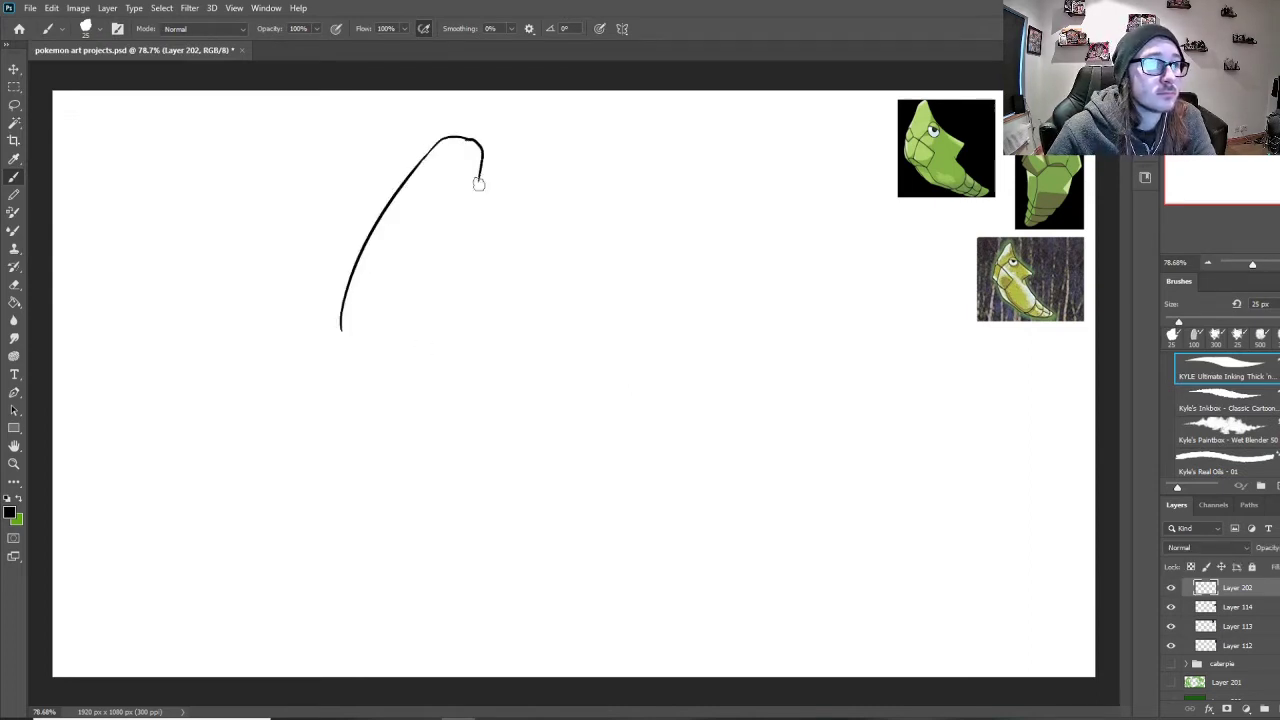
mouse_move(352, 282)
mouse_down()
mouse_move(277, 389)
mouse_move(386, 571)
mouse_move(559, 650)
mouse_move(500, 370)
mouse_move(598, 620)
mouse_up()
drag(550, 395, 527, 500)
drag(595, 385, 563, 305)
drag(497, 275, 598, 388)
Step: Erase the stray inner lines between the side spike and the tail and redraw that edge as a single curve
key(e)
drag(563, 303, 572, 341)
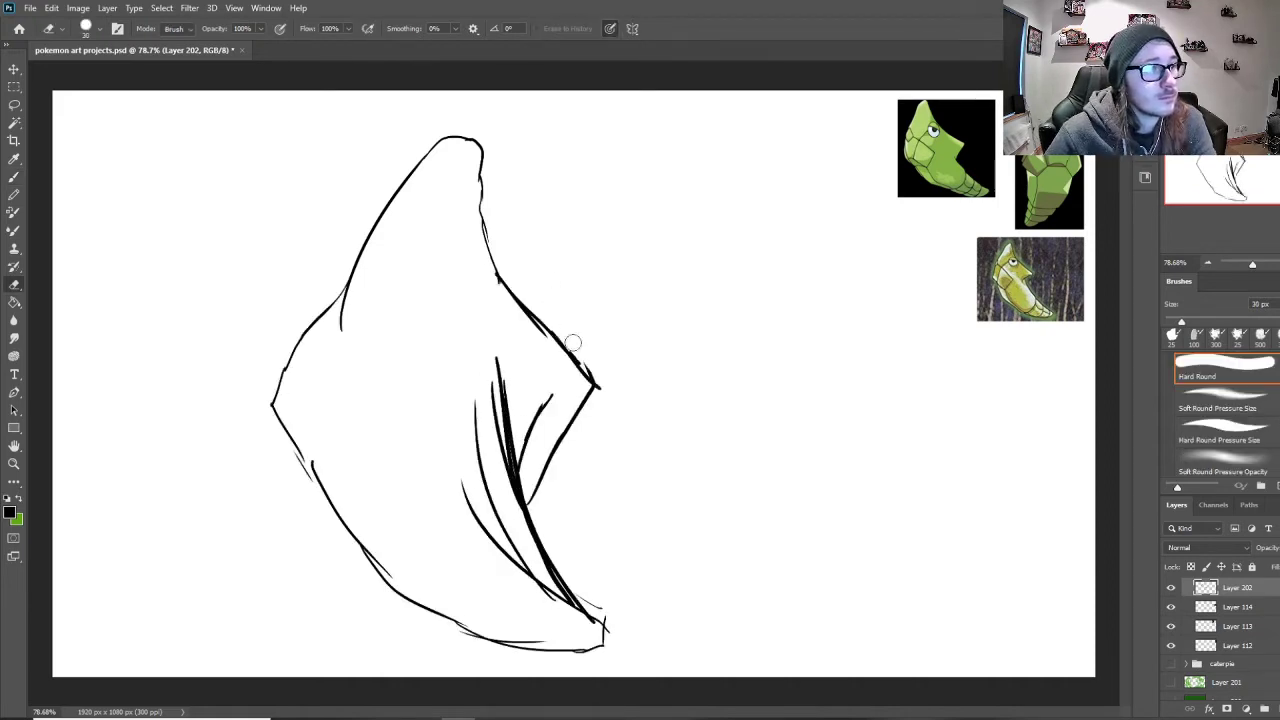
mouse_move(499, 360)
mouse_down()
mouse_move(498, 442)
mouse_move(487, 523)
mouse_move(509, 598)
mouse_move(517, 533)
mouse_move(560, 579)
mouse_up()
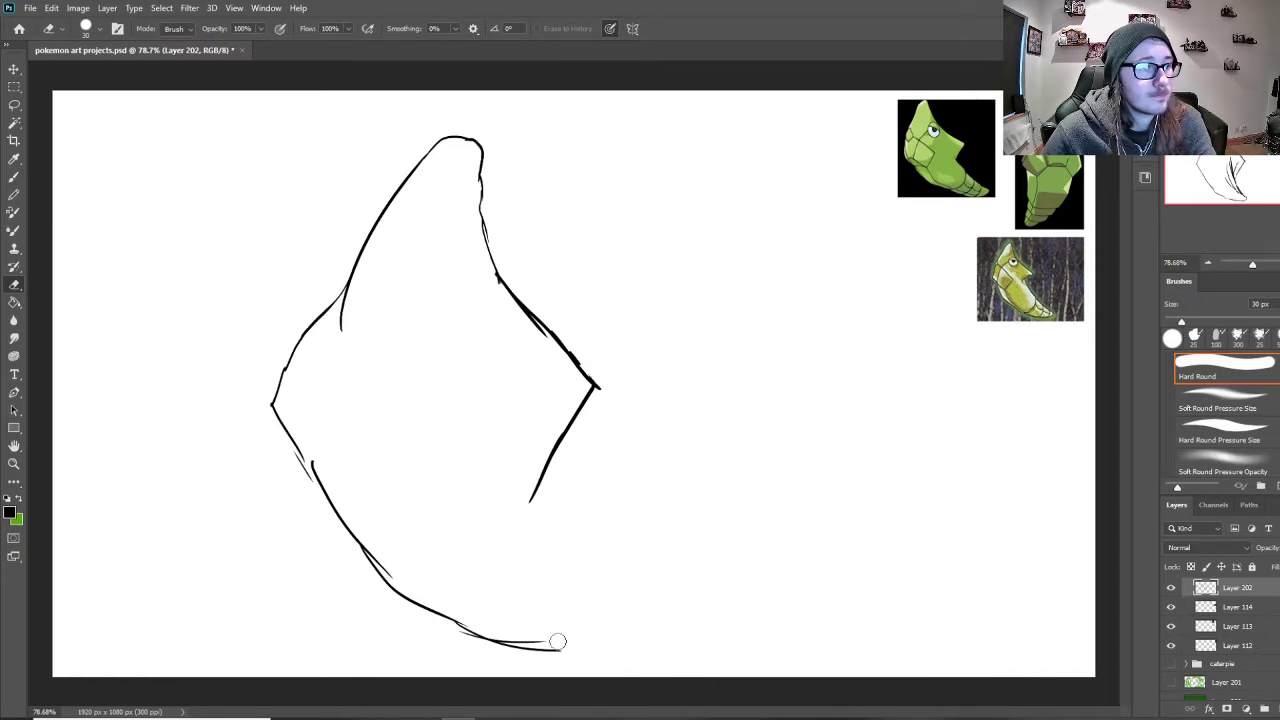
key(b)
drag(531, 488, 567, 648)
Step: Sketch the diamond plate and the face plate below it, with two lines running from them to the spike side of the outline
drag(360, 322, 391, 273)
drag(391, 273, 411, 336)
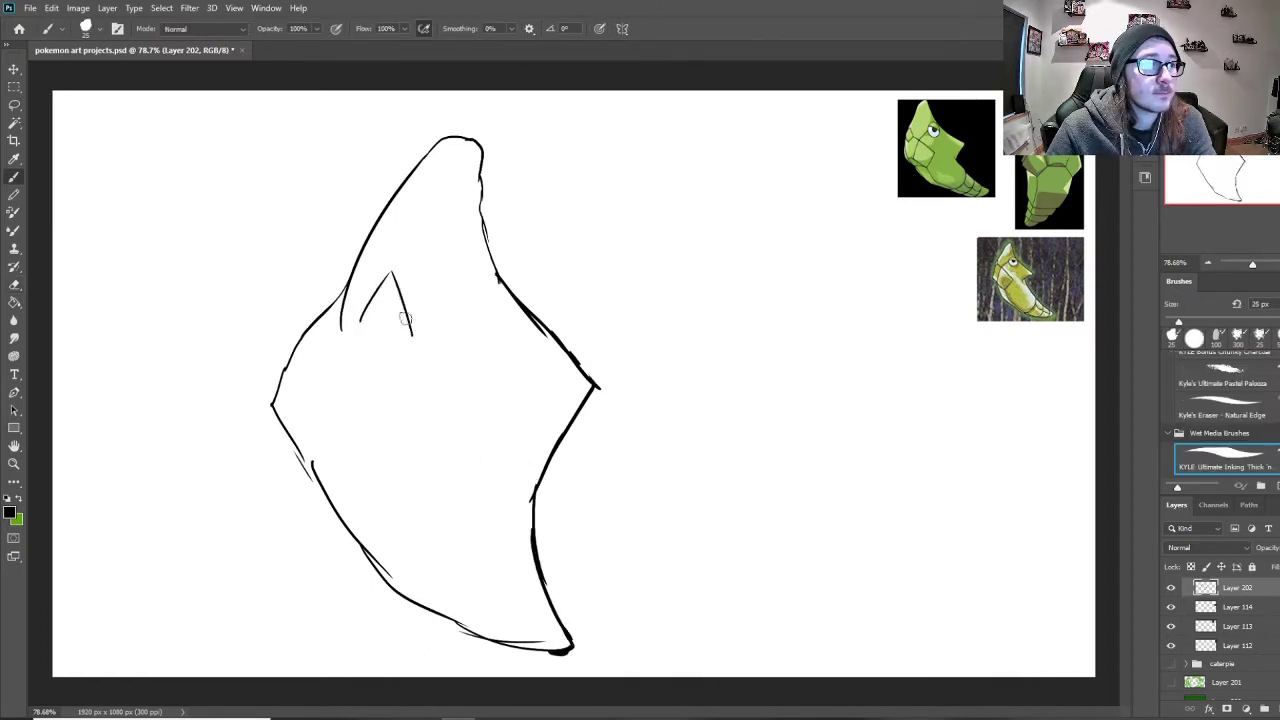
key(ctrl+z)
key(ctrl+z)
drag(380, 268, 341, 330)
mouse_move(384, 268)
mouse_down()
mouse_move(406, 331)
mouse_move(368, 388)
mouse_up()
mouse_move(368, 388)
mouse_down()
mouse_move(345, 348)
mouse_move(398, 492)
mouse_up()
drag(309, 364, 354, 478)
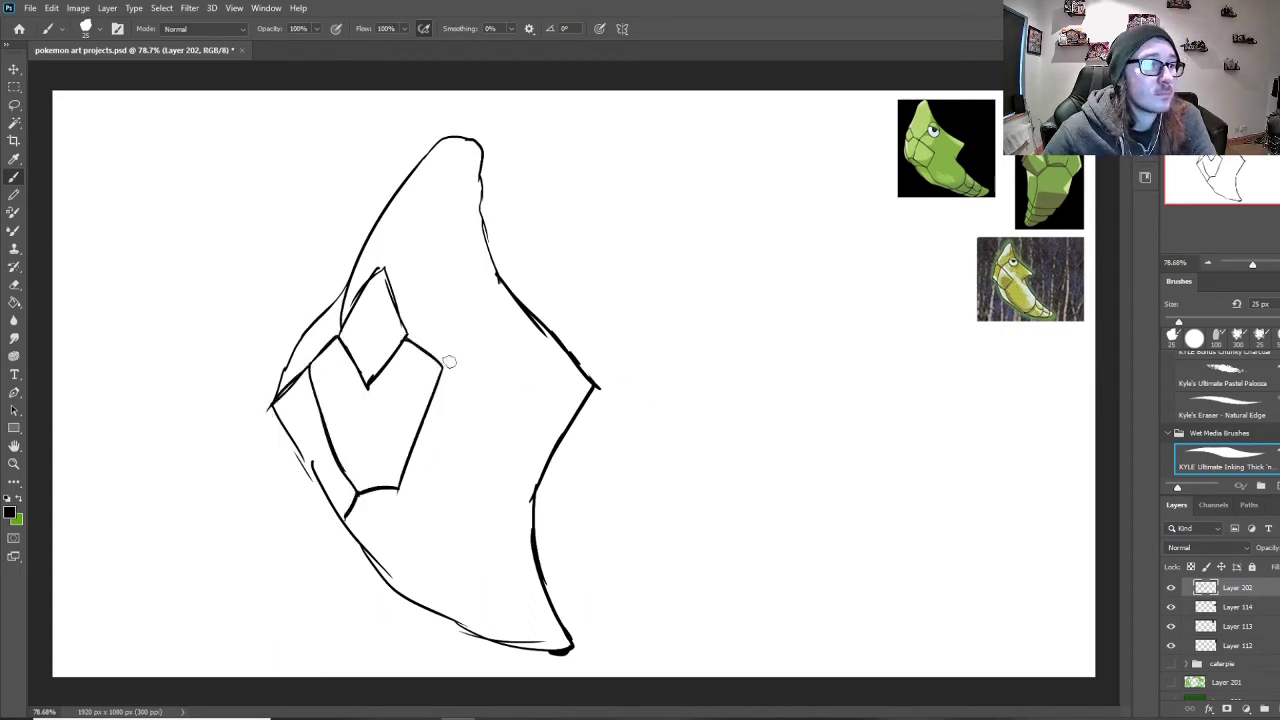
mouse_move(440, 370)
mouse_down()
mouse_move(551, 371)
mouse_move(633, 396)
mouse_up()
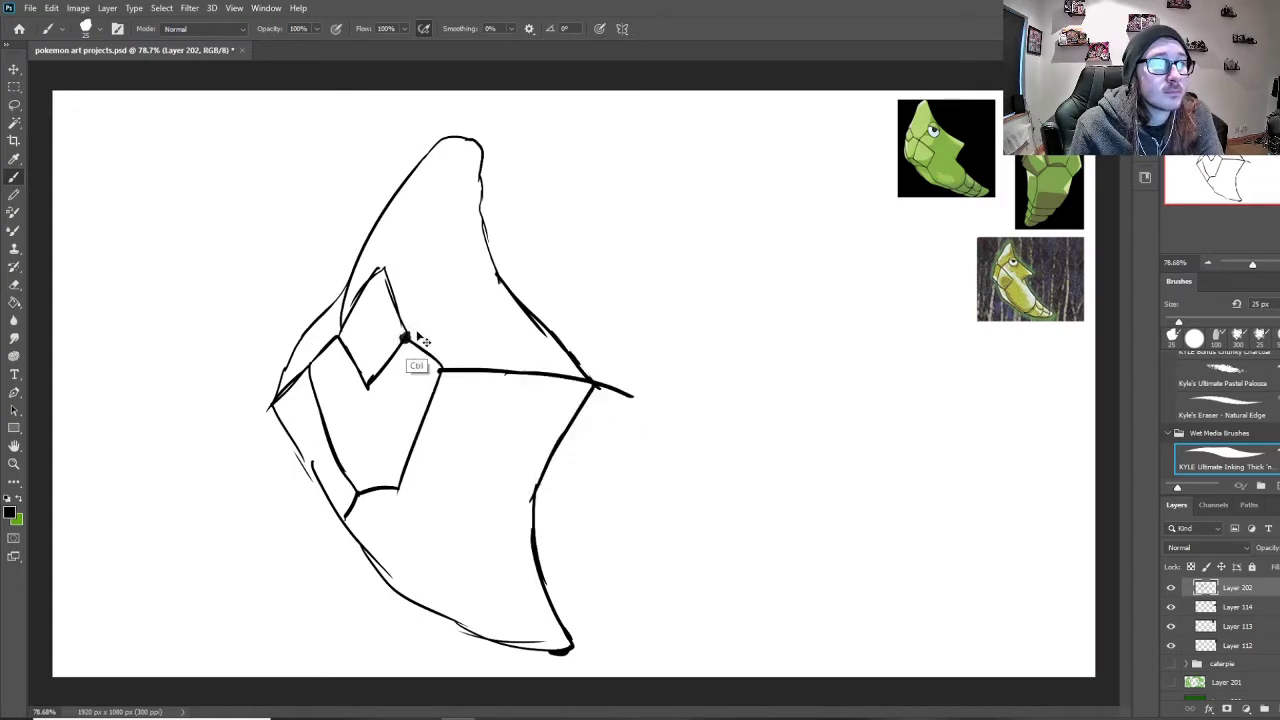
drag(407, 334, 525, 282)
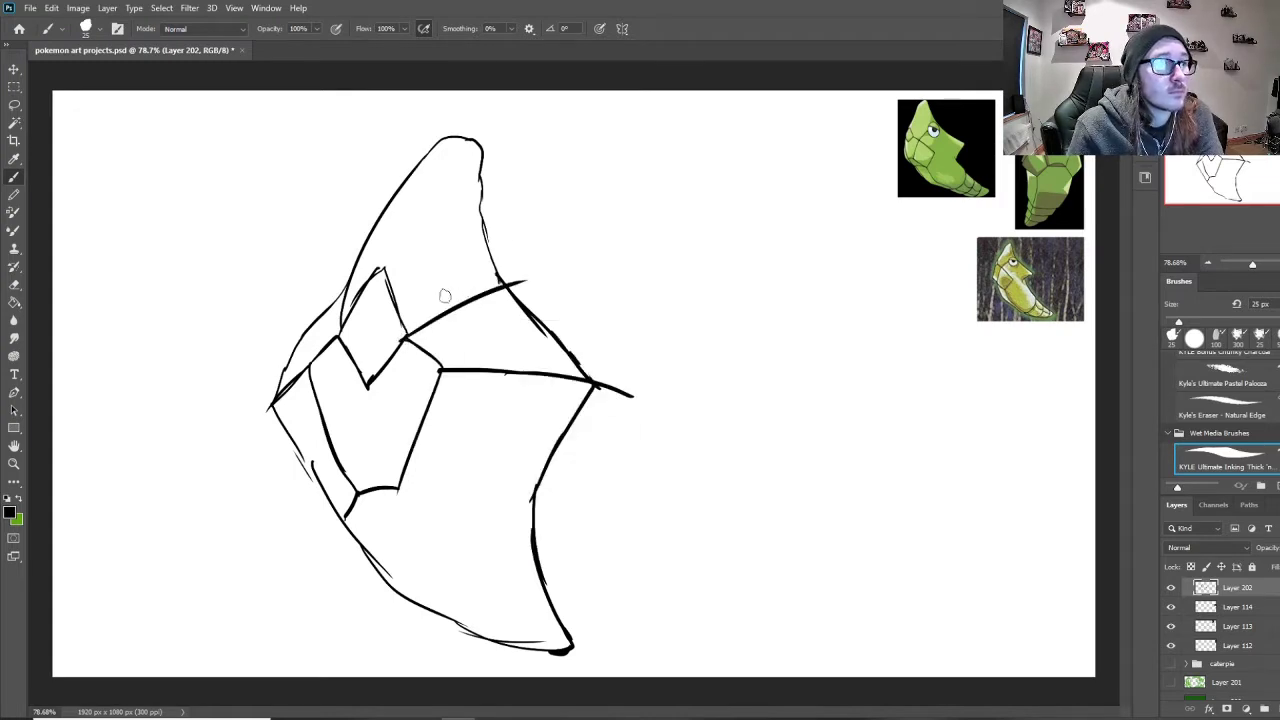
Step: Sketch the larger round eye with a half-closed lid and pupil, erasing the plate line that crosses it
drag(445, 298, 474, 256)
key(ctrl+z)
mouse_move(462, 259)
mouse_down()
mouse_move(422, 313)
mouse_move(489, 308)
mouse_move(460, 257)
mouse_up()
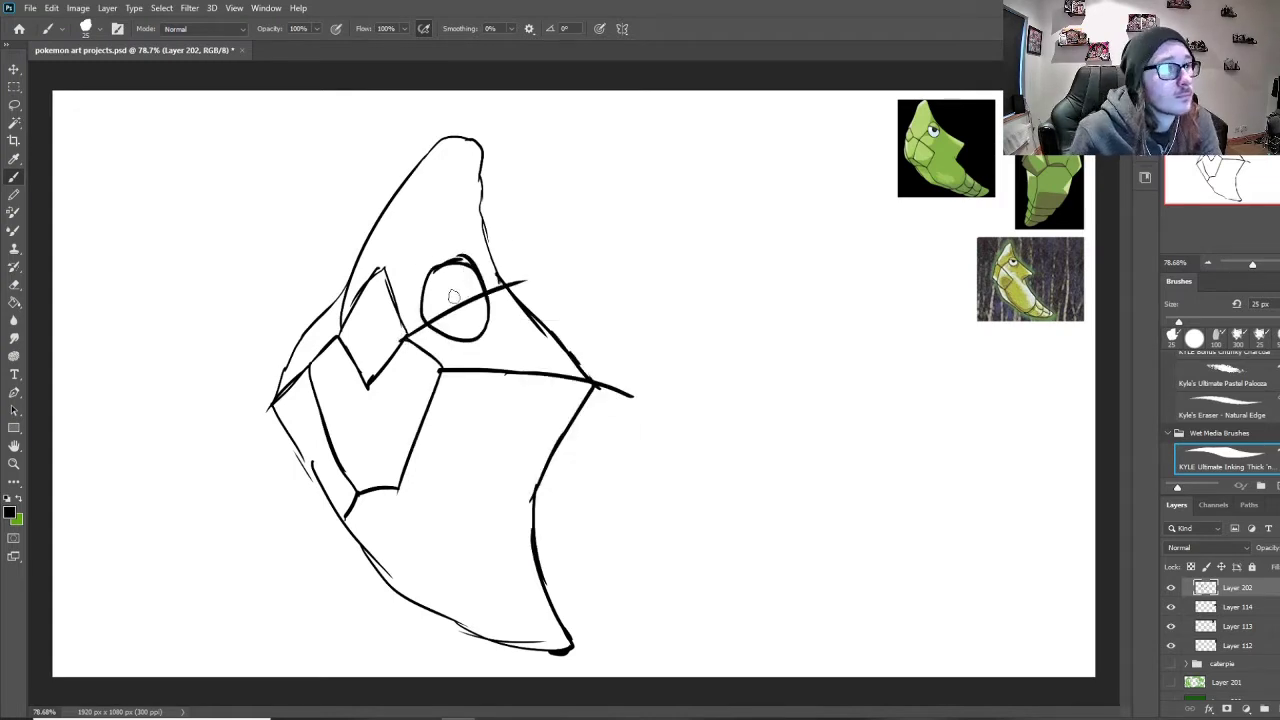
key(e)
mouse_move(455, 306)
mouse_down()
mouse_move(477, 297)
mouse_move(434, 316)
mouse_move(418, 299)
mouse_up()
key(b)
drag(443, 298, 445, 307)
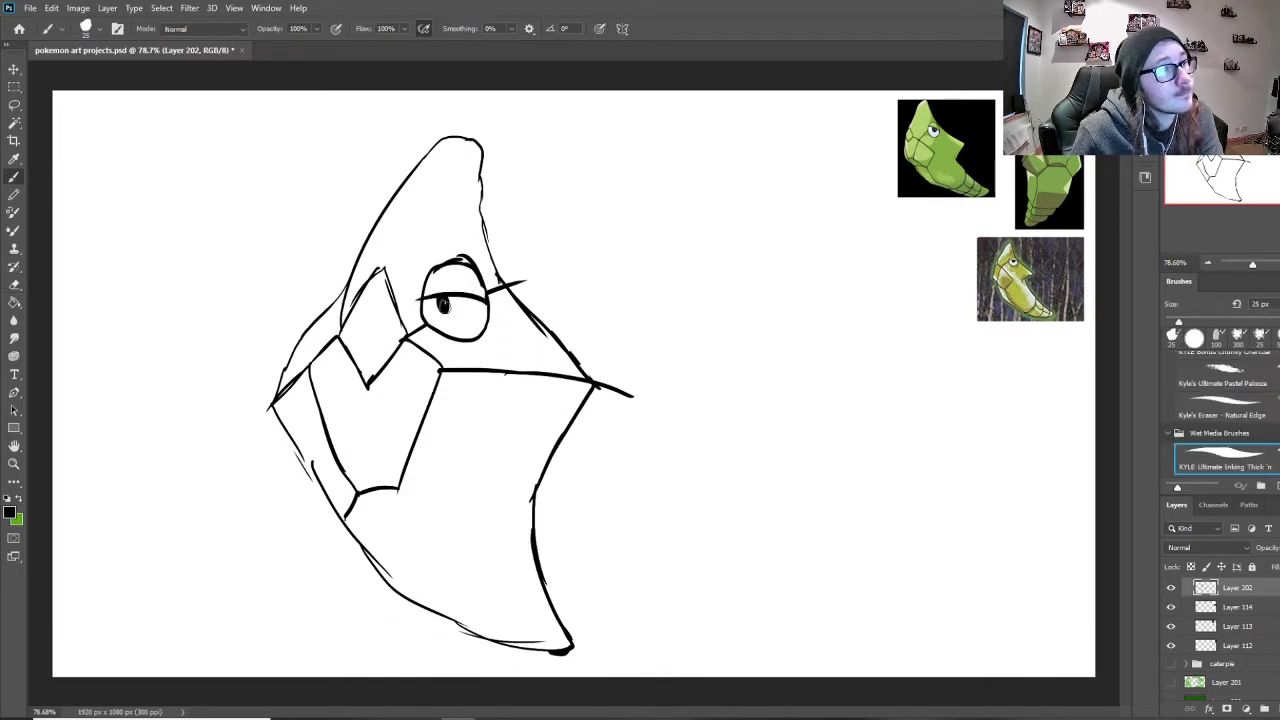
Step: Sketch the smaller, narrow eye with its lid and pupil on the far side of the diamond plate
mouse_move(351, 271)
mouse_down()
mouse_move(332, 316)
mouse_move(340, 297)
mouse_up()
key(e)
key(b)
drag(330, 295, 331, 302)
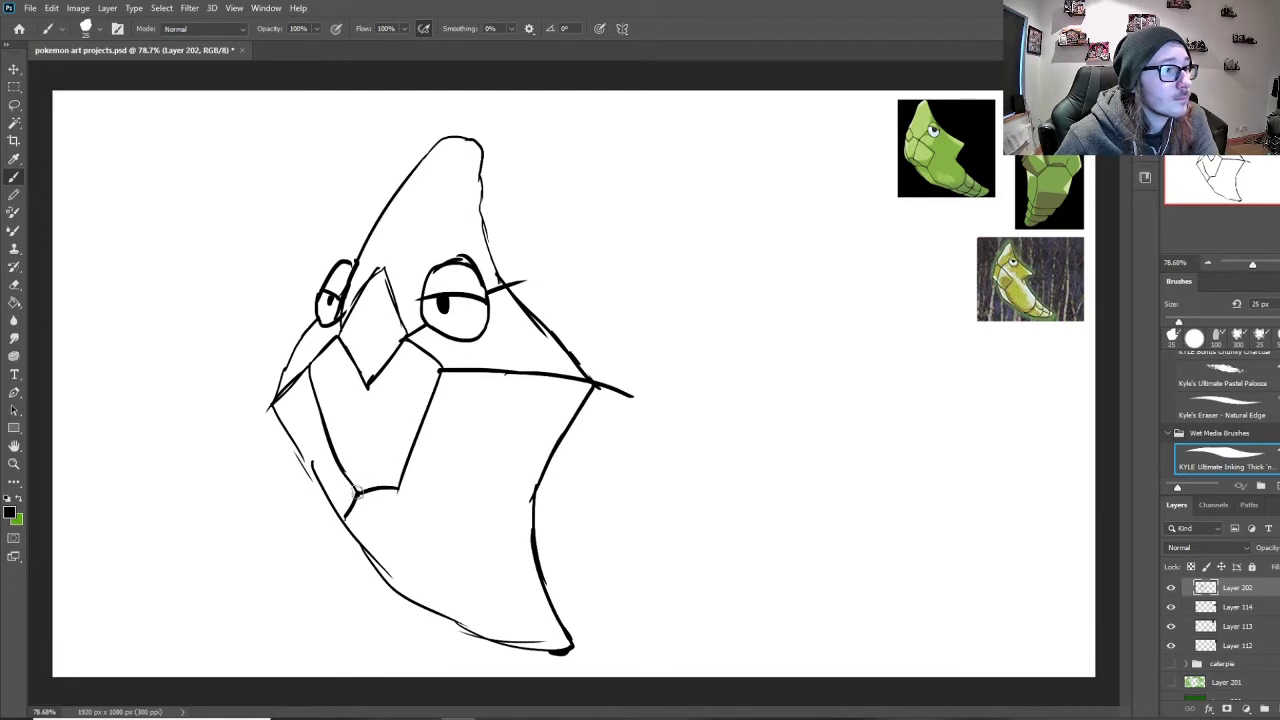
Step: Add centre lines to the crest and front plates, then sketch an angular side plate beside the face plate
drag(454, 142, 392, 258)
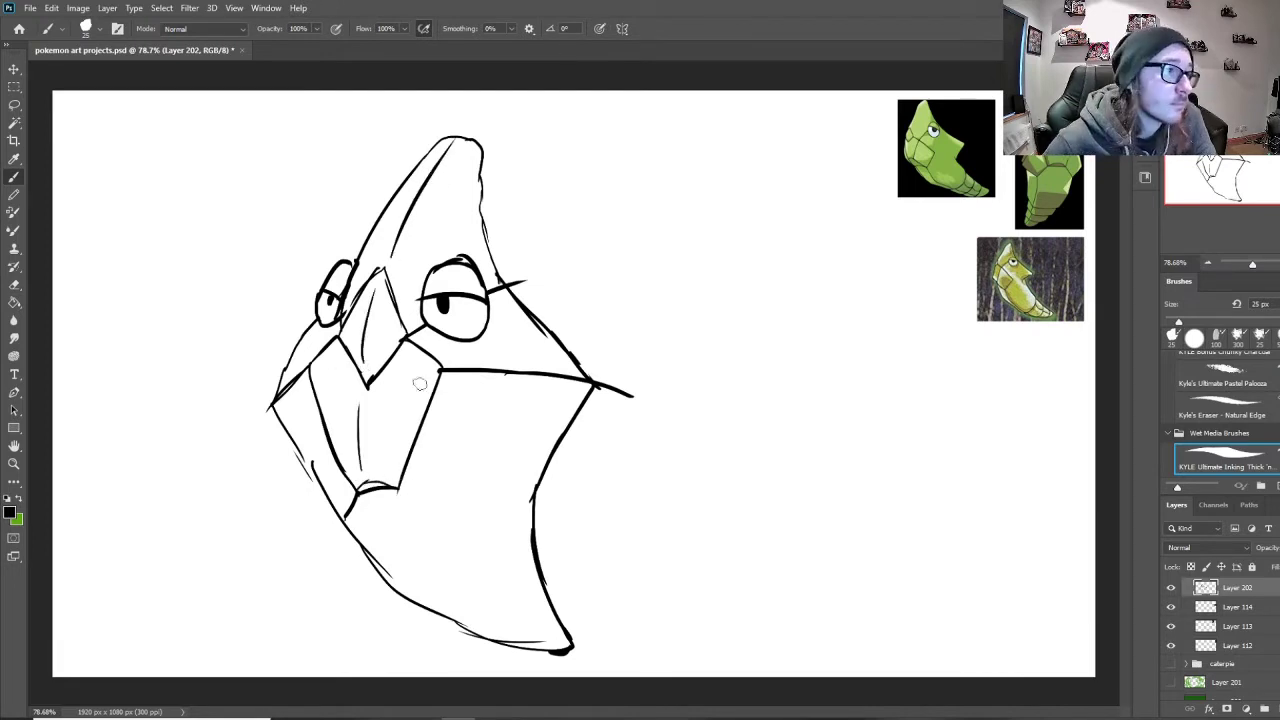
drag(395, 488, 501, 526)
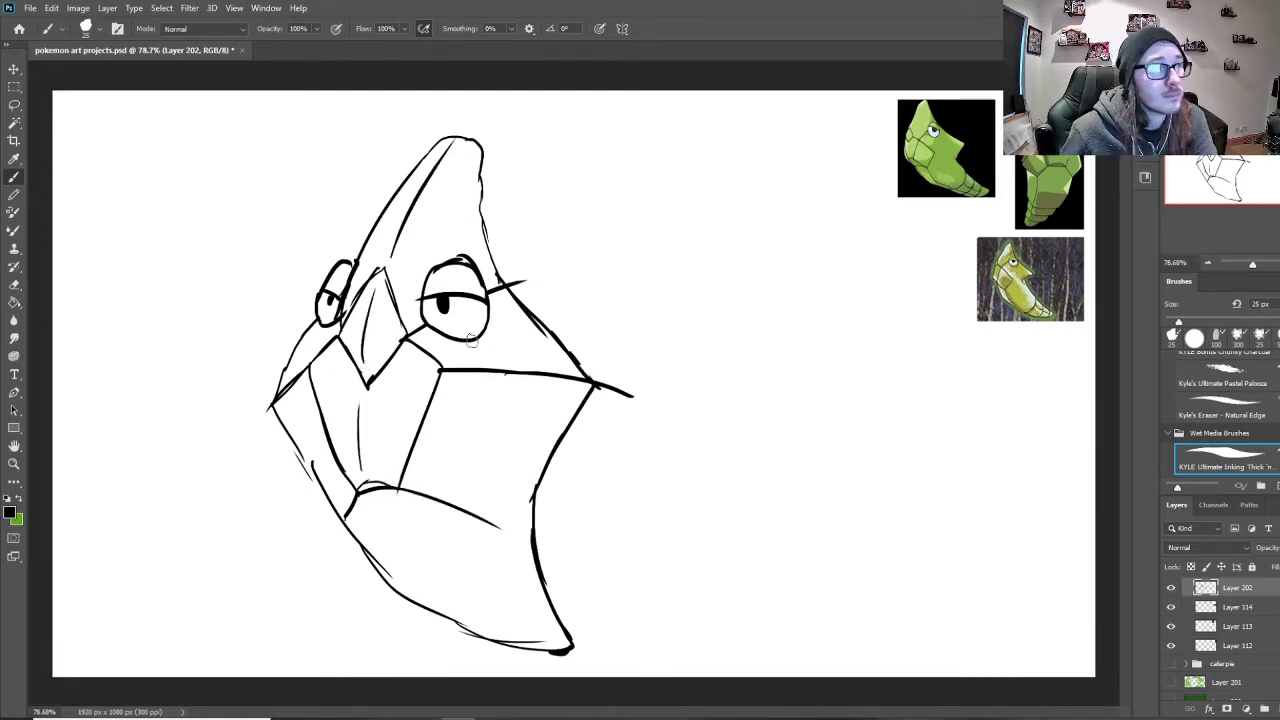
mouse_move(441, 370)
mouse_down()
mouse_move(501, 440)
mouse_move(489, 514)
mouse_up()
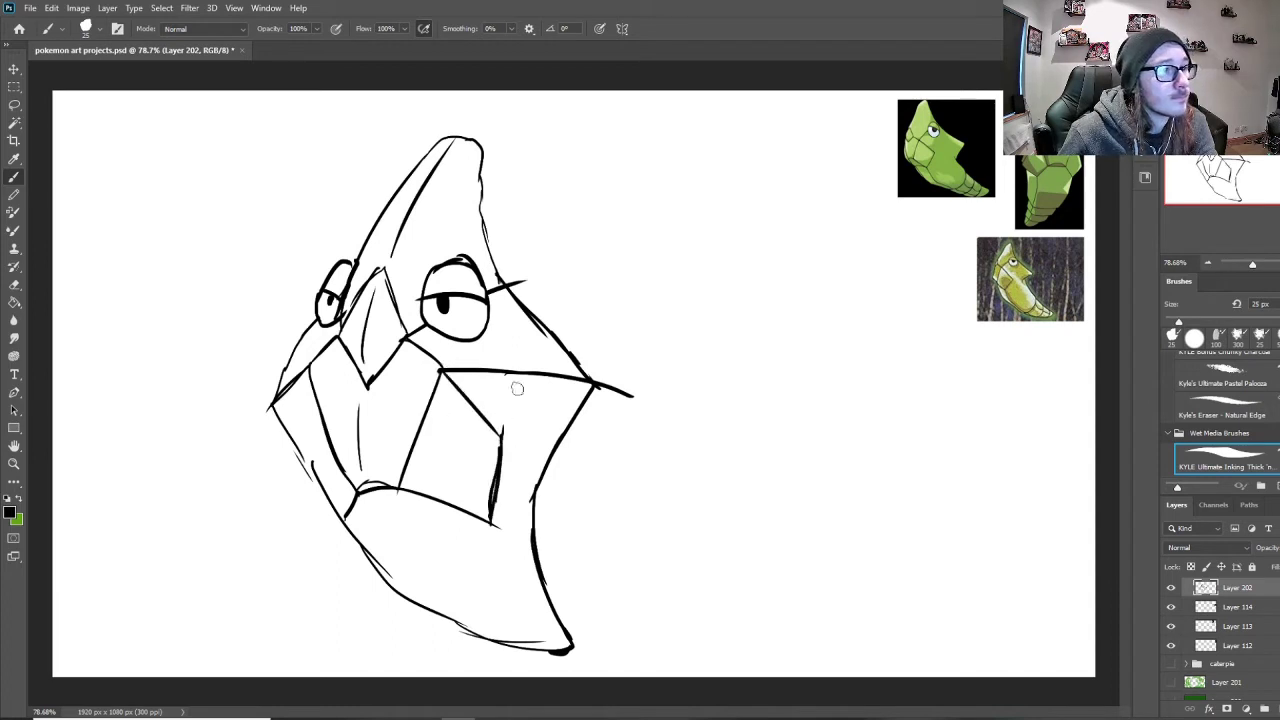
Step: Erase the line running to the side spike and the outer edge of the angular side plate
key(e)
drag(525, 375, 463, 368)
drag(570, 385, 614, 397)
drag(490, 520, 502, 441)
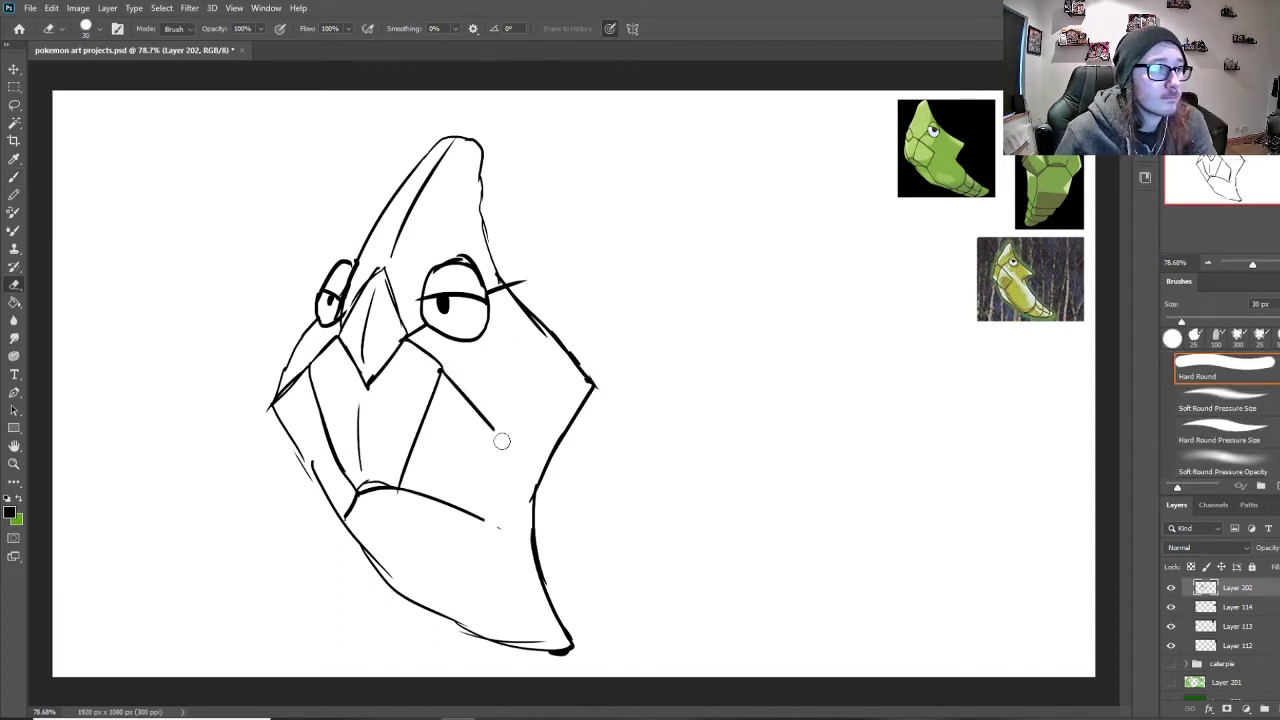
Step: Draw the curved segment beneath the face plate, the belly line and the tail band, and trim the overshoot at the band
key(b)
mouse_move(399, 488)
mouse_down()
mouse_move(441, 528)
mouse_move(352, 550)
mouse_move(446, 530)
mouse_up()
key(ctrl+z)
mouse_move(439, 530)
mouse_down()
mouse_move(492, 611)
mouse_move(534, 548)
mouse_up()
key(e)
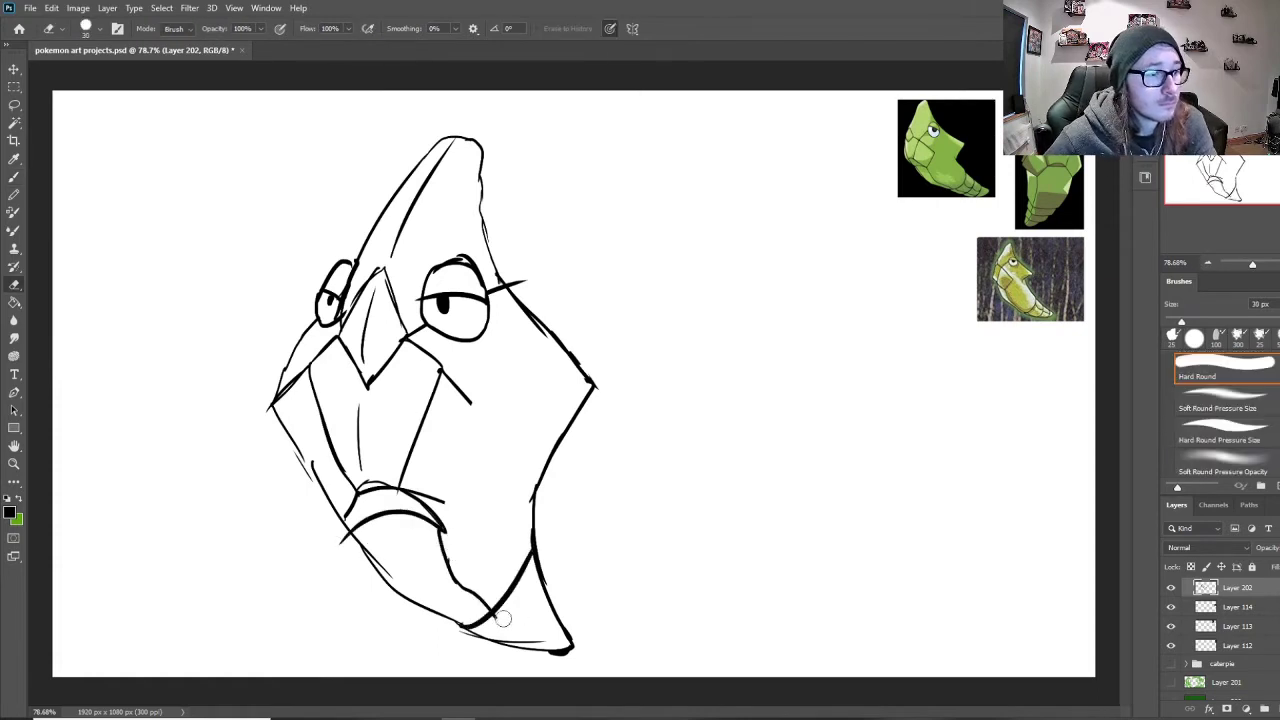
drag(500, 617, 504, 611)
Step: Redraw the side plate as an angular shape reaching the lower segment and add short contour lines inside it
key(b)
drag(460, 392, 534, 454)
key(ctrl+z)
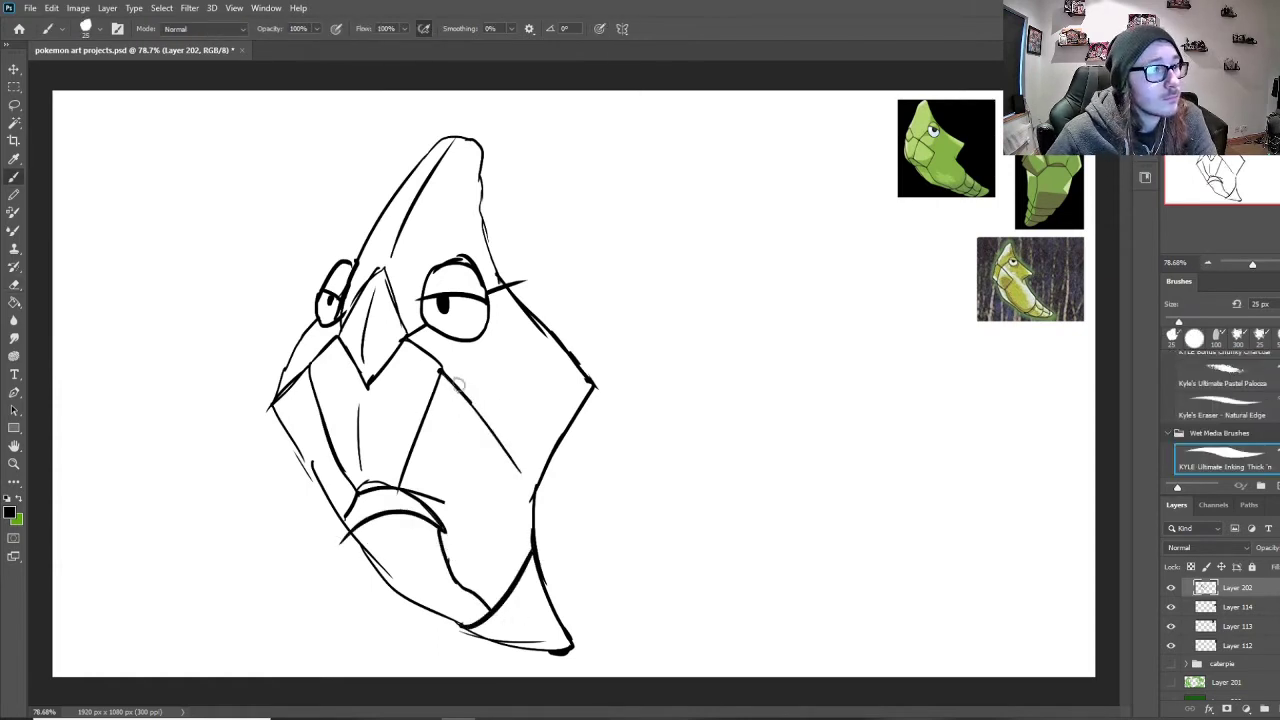
key(ctrl+z)
drag(460, 391, 497, 440)
drag(497, 440, 450, 532)
drag(425, 468, 448, 473)
drag(484, 443, 460, 470)
key(ctrl+z)
mouse_move(453, 408)
mouse_down()
mouse_move(453, 460)
mouse_move(422, 494)
mouse_move(446, 504)
mouse_up()
key(e)
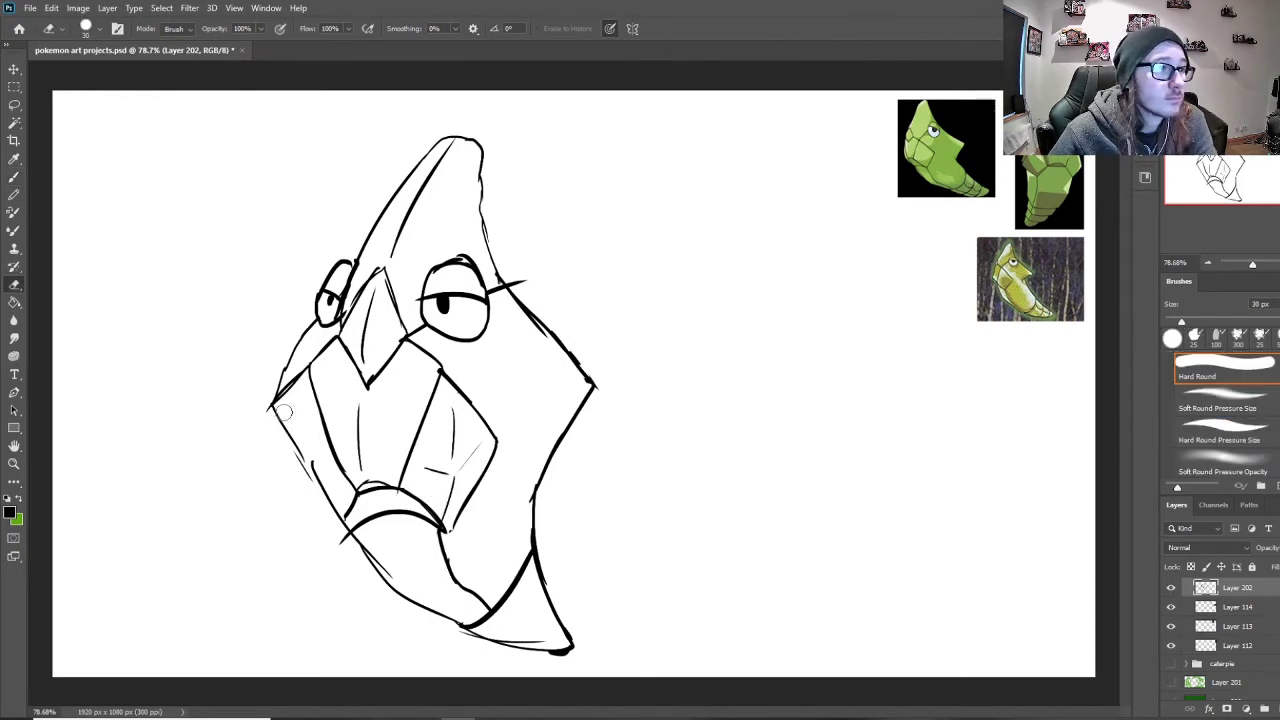
drag(284, 412, 334, 514)
key(b)
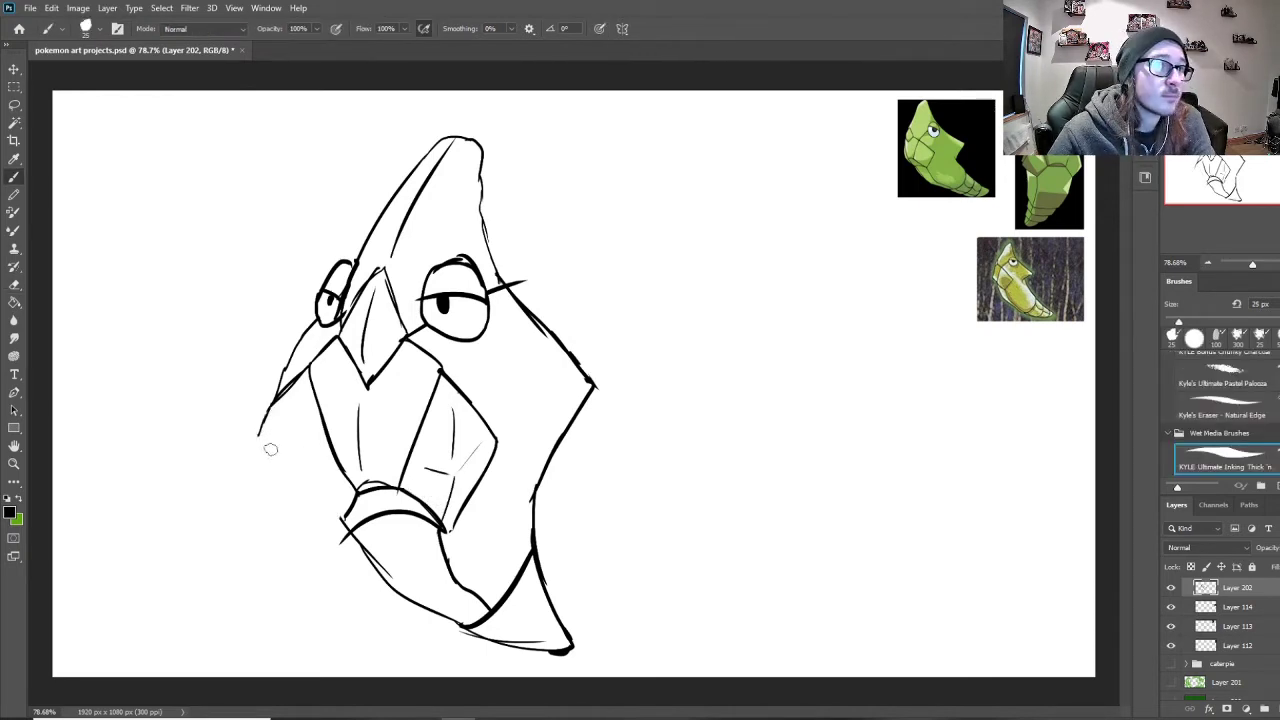
drag(260, 432, 345, 520)
drag(302, 370, 320, 478)
key(ctrl+z)
key(ctrl+z)
key(ctrl+z)
key(ctrl+z)
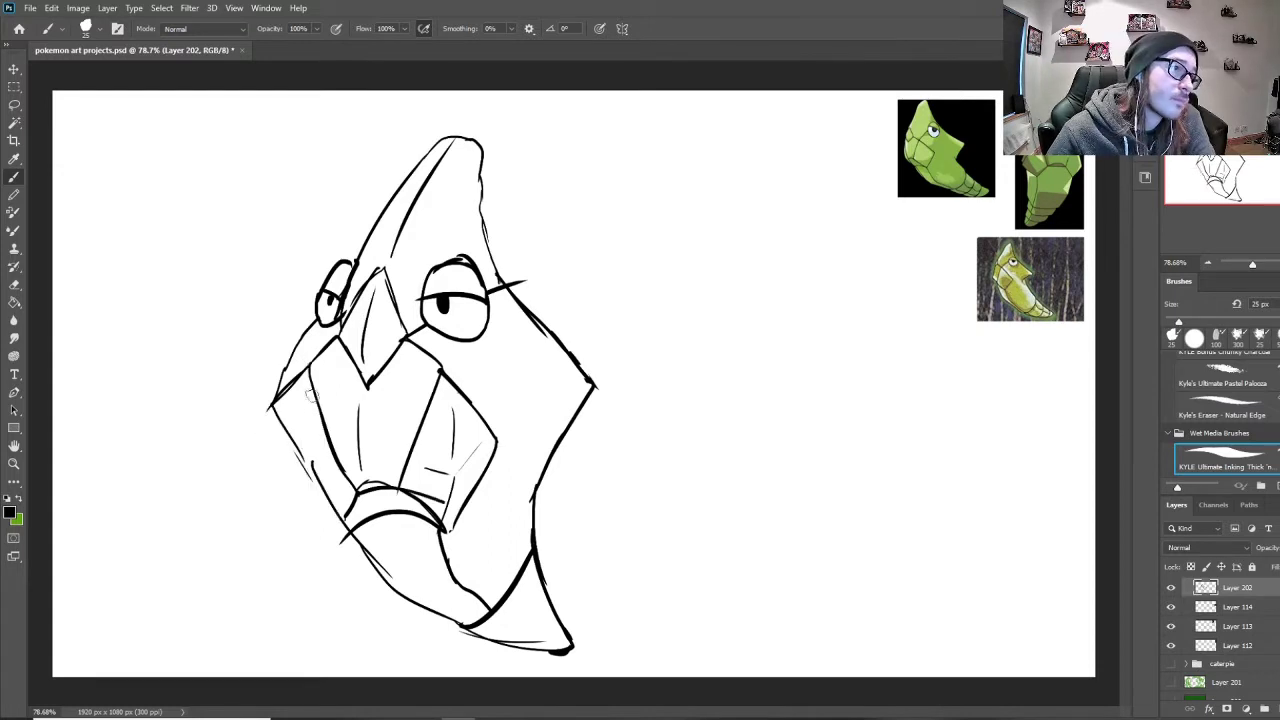
Step: Erase the far-side outline below the smaller eye and redraw it as a narrow angular plate joining the lower segment
key(e)
mouse_move(280, 390)
mouse_down()
mouse_move(296, 329)
mouse_move(313, 330)
mouse_move(306, 367)
mouse_up()
key(b)
key(e)
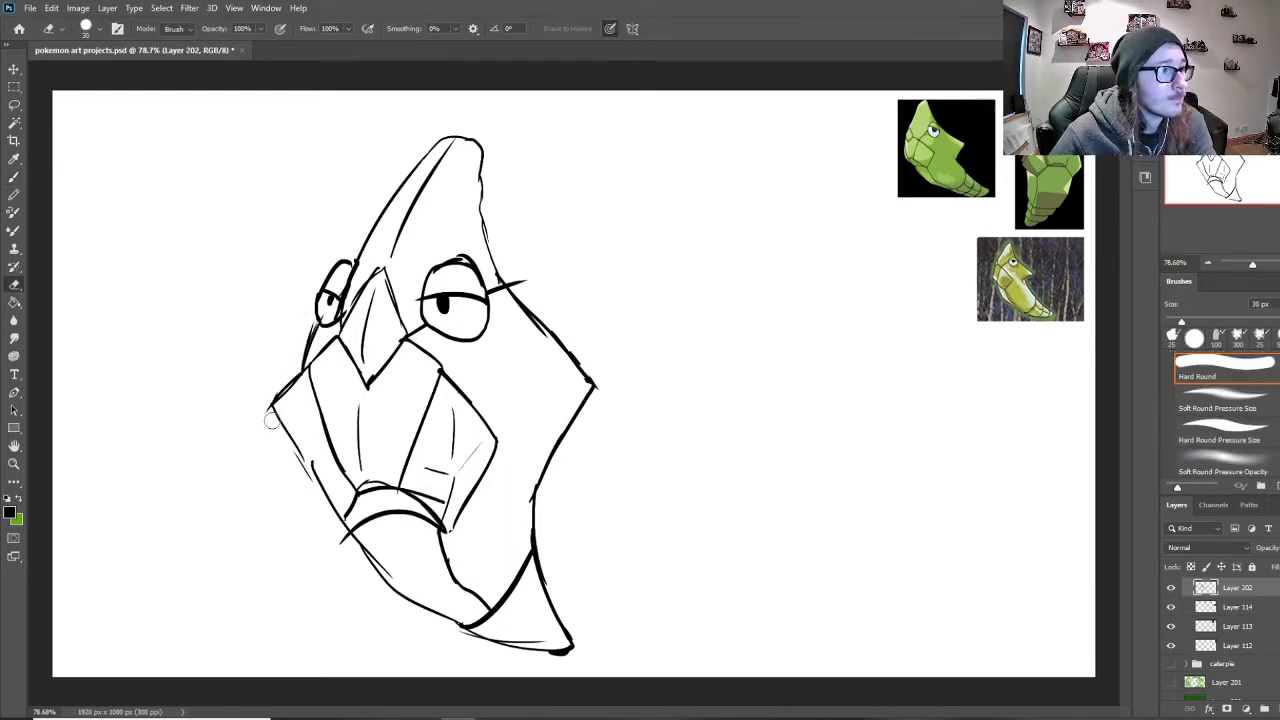
mouse_move(271, 414)
mouse_down()
mouse_move(334, 514)
mouse_move(315, 471)
mouse_move(352, 462)
mouse_move(337, 521)
mouse_move(296, 381)
mouse_move(289, 491)
mouse_up()
key(b)
mouse_move(290, 491)
mouse_down()
mouse_move(294, 373)
mouse_move(297, 415)
mouse_up()
key(ctrl+z)
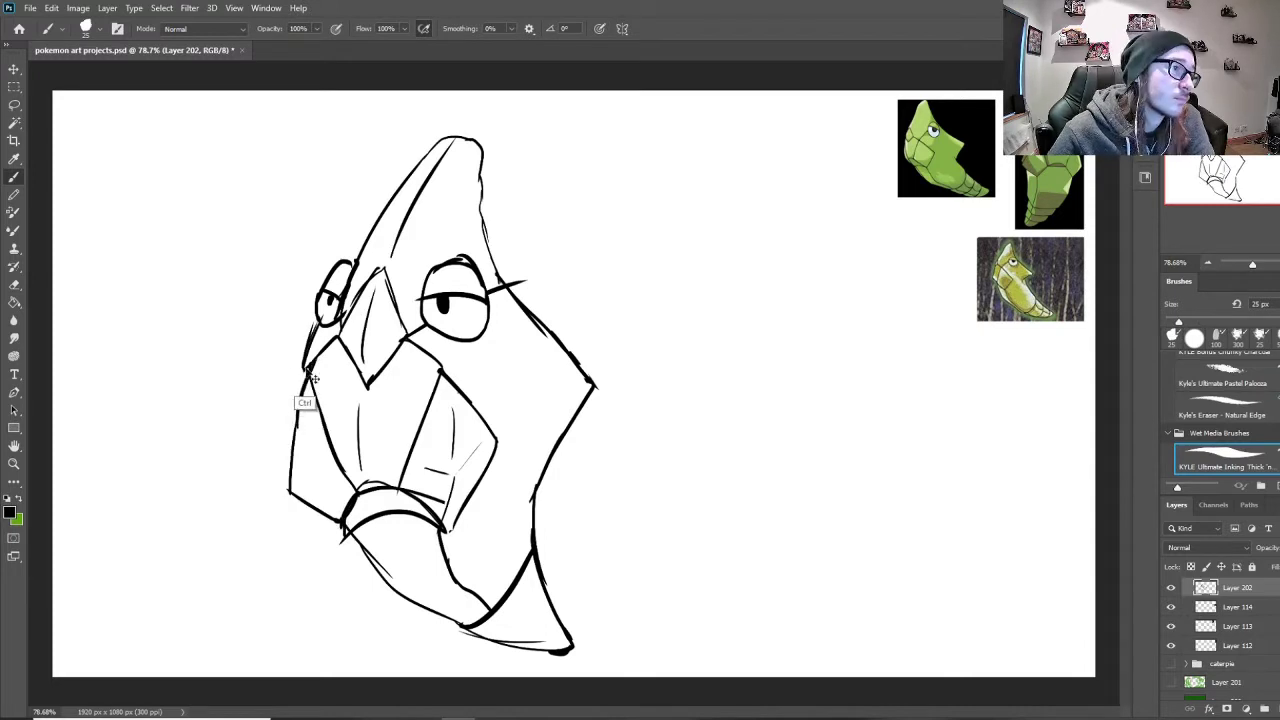
Step: Redraw the side spike's lower edge steeper, then erase the old edge and the belly's outer curve
drag(541, 450, 592, 384)
key(e)
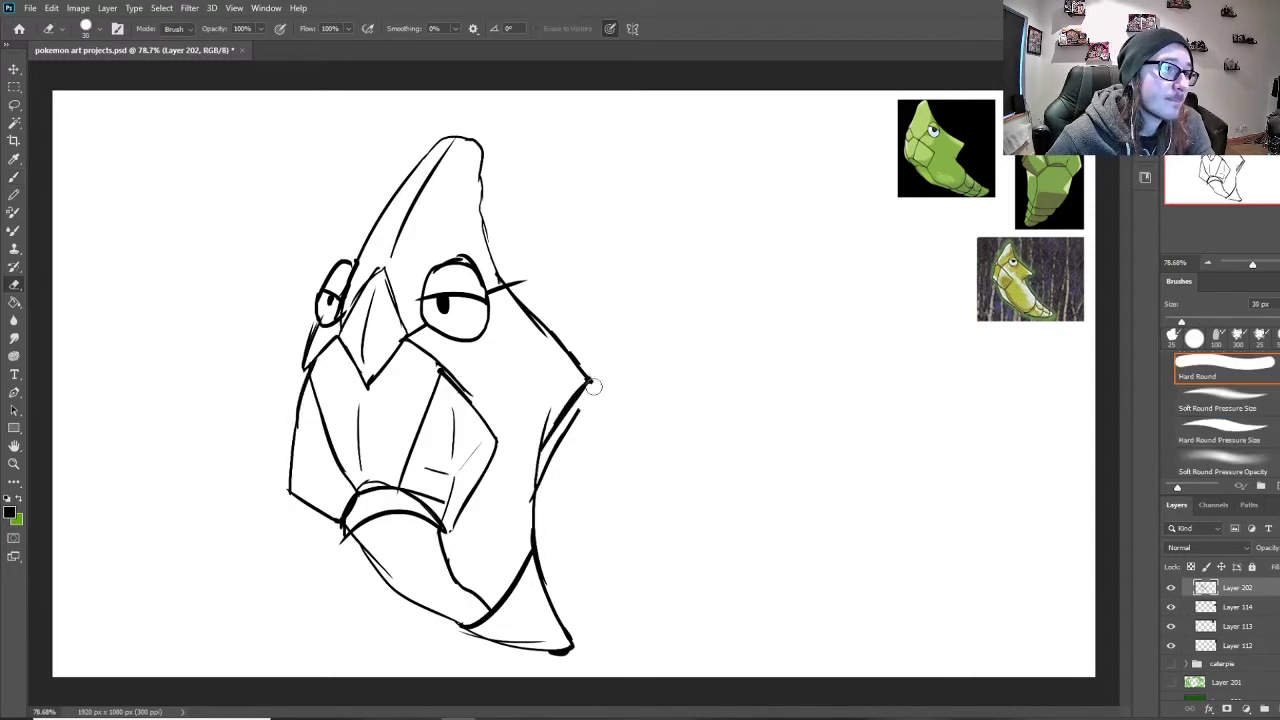
drag(543, 490, 543, 484)
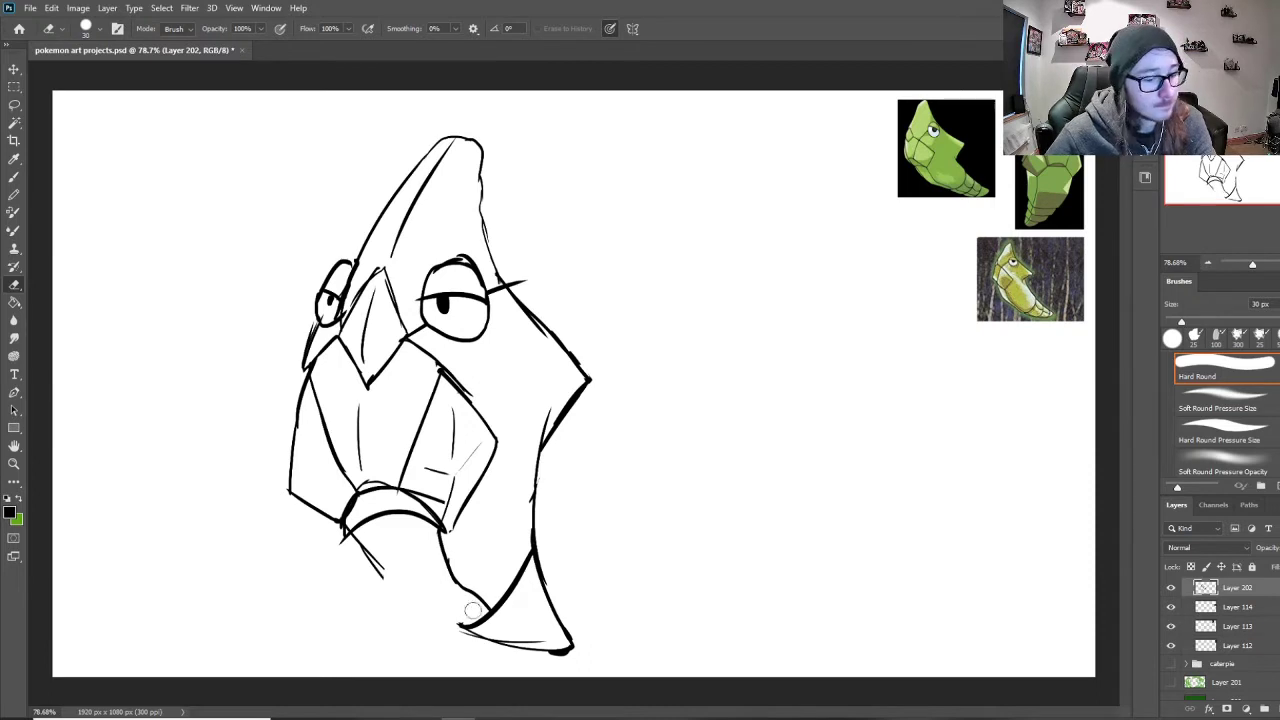
Step: Redraw the belly's outer edge as a curve from the lower segment down to the tail band
key(b)
drag(414, 594, 437, 612)
key(ctrl+z)
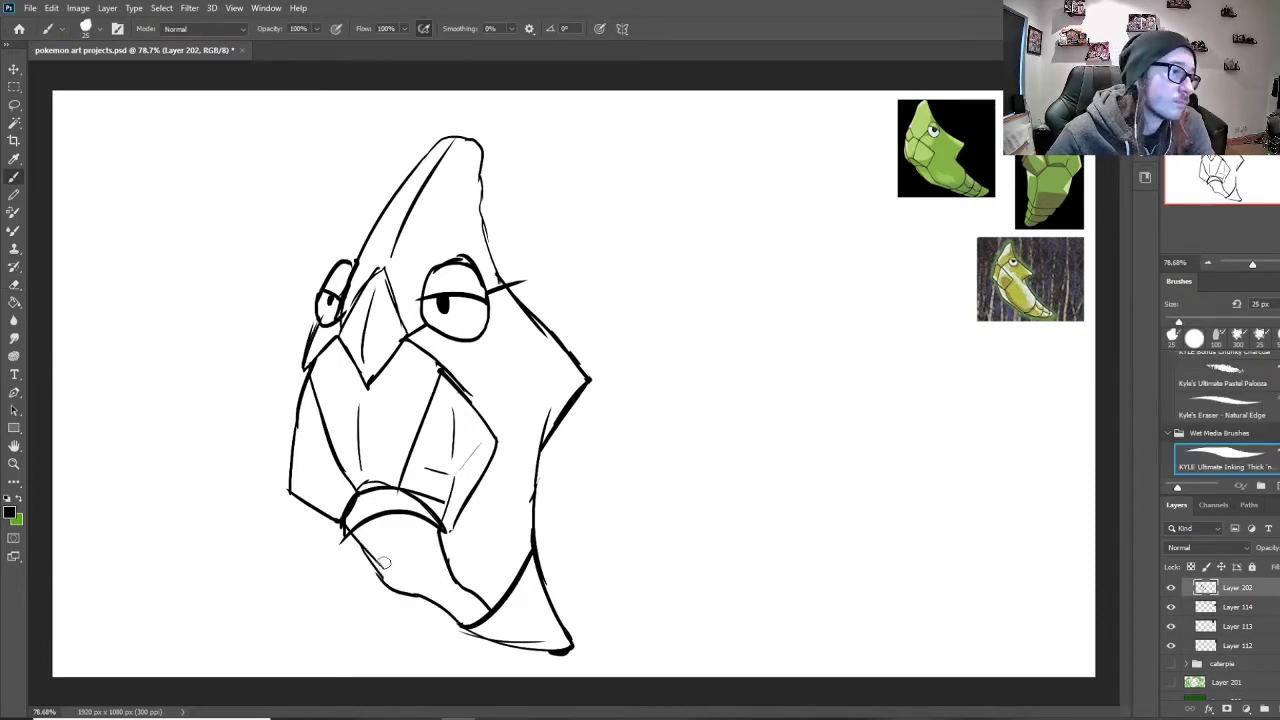
key(e)
key(b)
drag(404, 595, 450, 619)
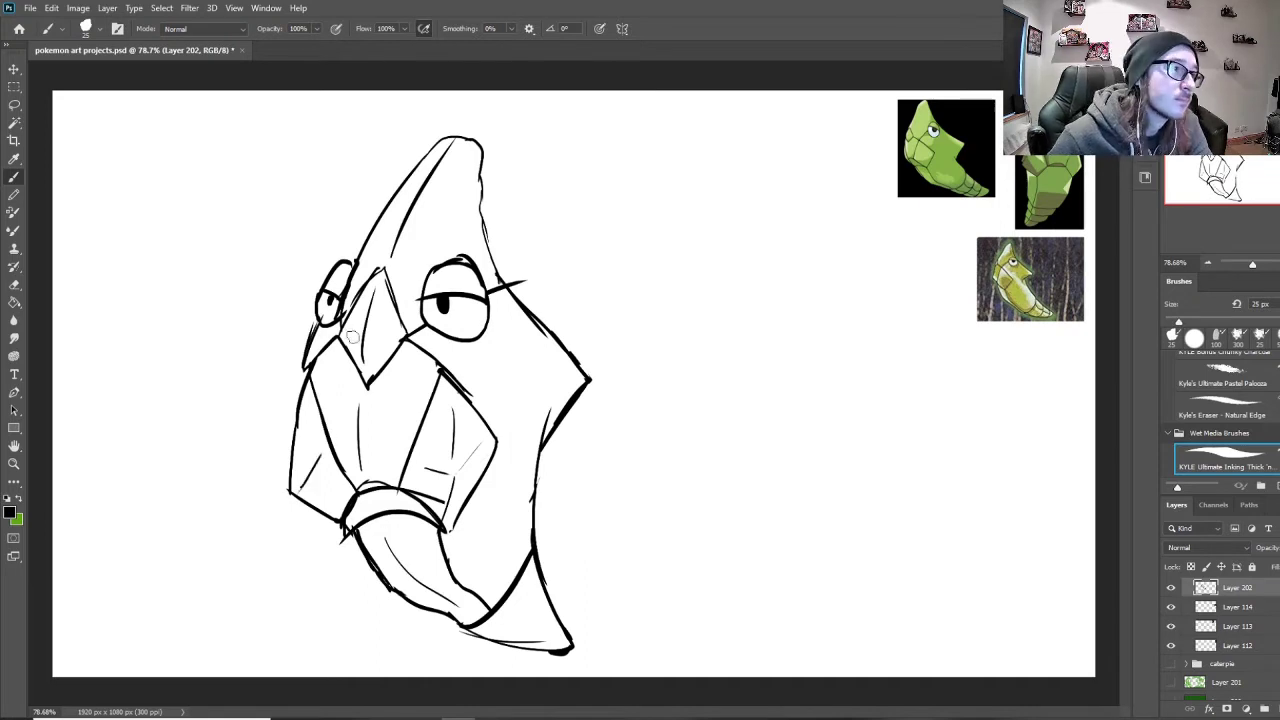
Step: Erase the pupils inside the larger and smaller eyes, keeping the eyelid lines
key(e)
drag(447, 306, 440, 302)
drag(327, 300, 330, 305)
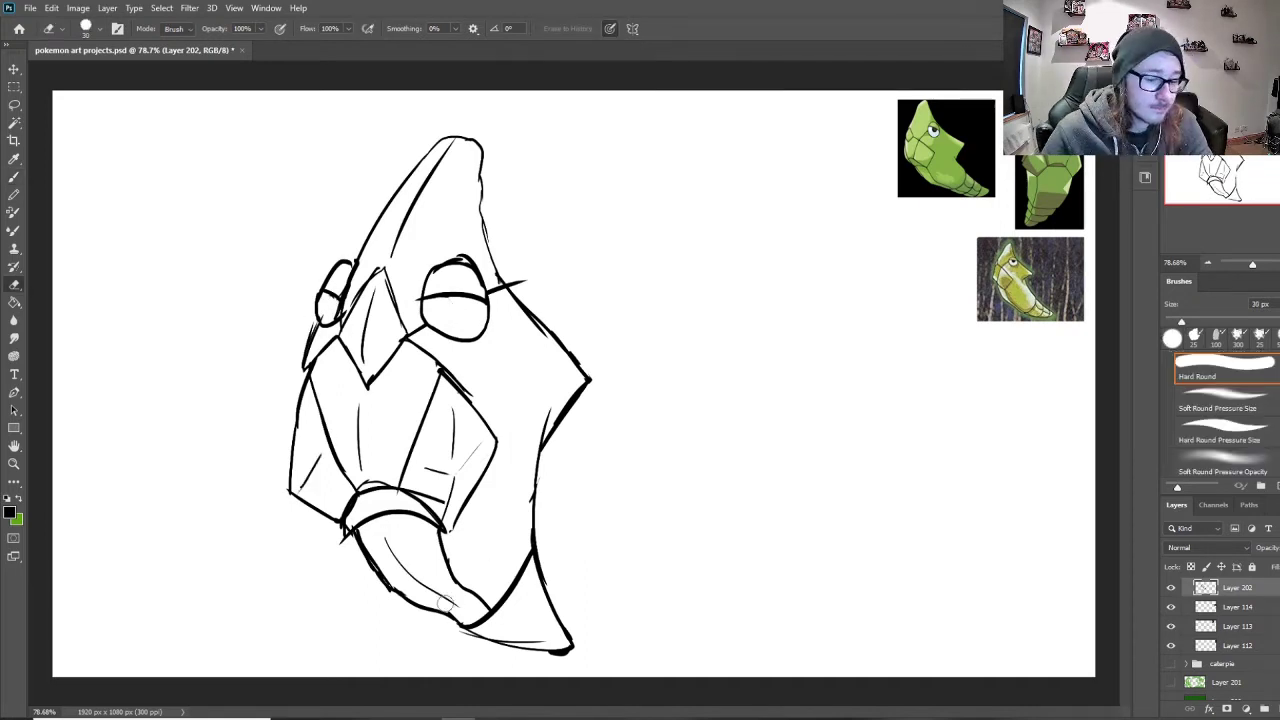
Step: Thicken the outline along the belly, tail underside and far-side plates up to the smaller eye
key(b)
mouse_move(384, 580)
mouse_down()
mouse_move(412, 603)
mouse_move(582, 653)
mouse_up()
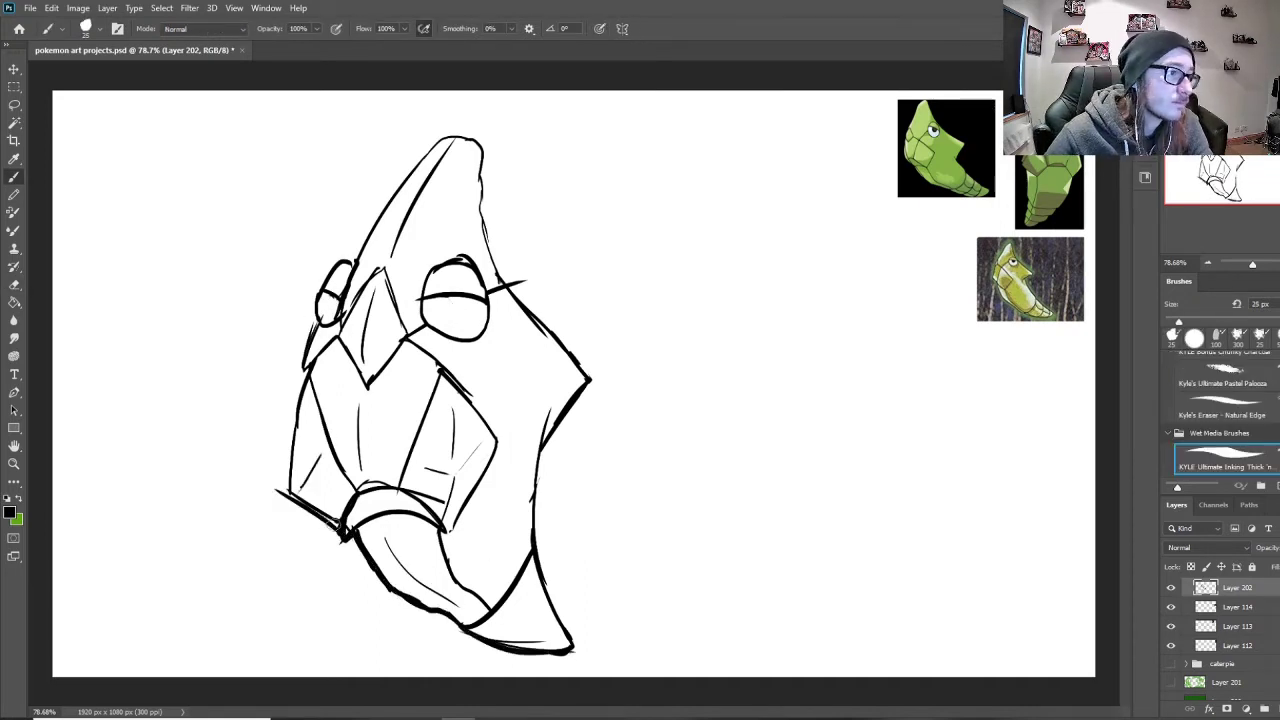
key(ctrl+z)
drag(273, 487, 345, 526)
drag(312, 361, 297, 460)
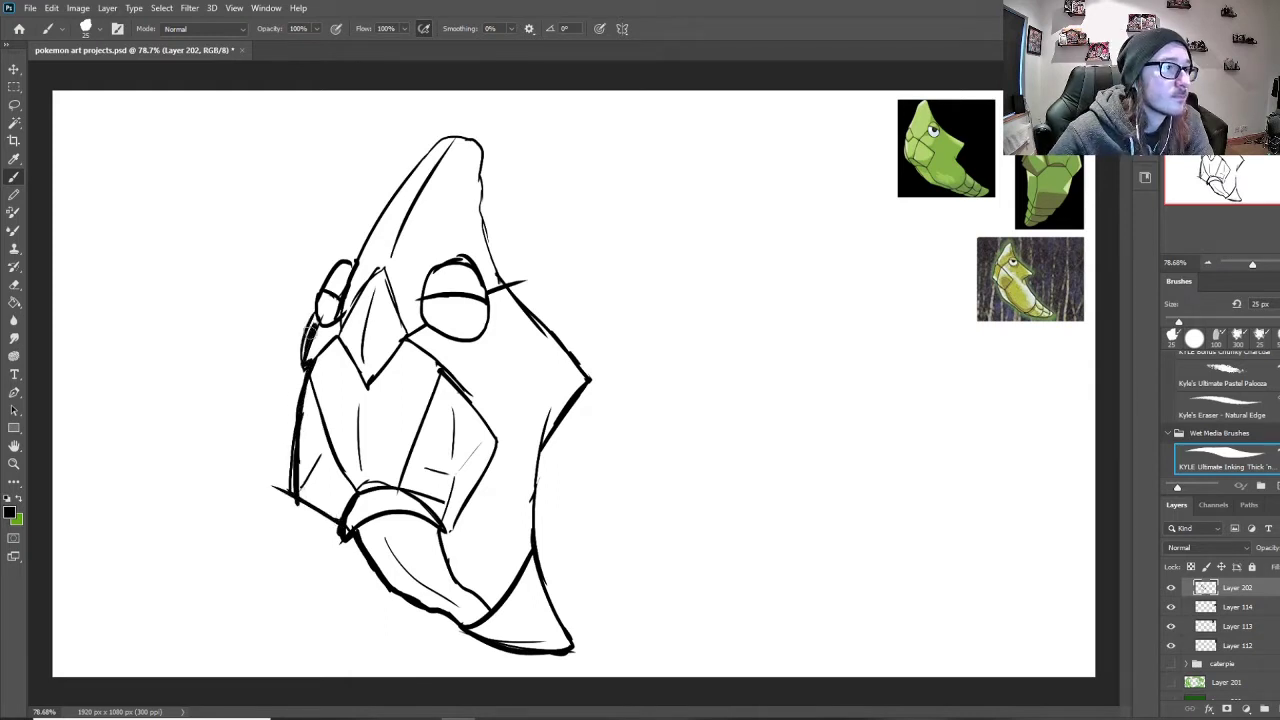
key(ctrl+z)
drag(305, 366, 321, 317)
Step: Redraw the head horn's front edge as one thick curve from the smaller eye to the tip
drag(355, 268, 462, 114)
key(ctrl+z)
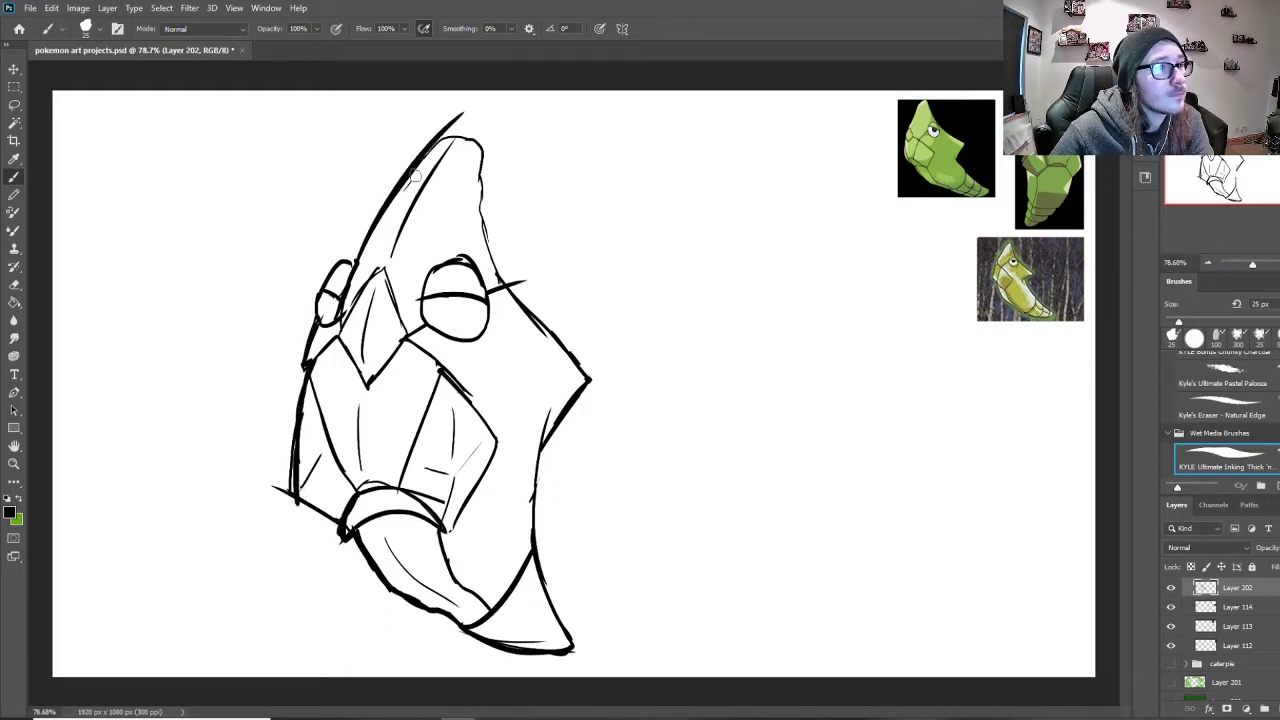
key(ctrl+z)
drag(344, 290, 447, 135)
drag(346, 288, 453, 118)
key(ctrl+z)
Step: Erase the smaller eye's outer edge and redraw it as a narrower eye against the head outline
key(e)
mouse_move(324, 308)
mouse_down()
mouse_move(355, 247)
mouse_move(355, 261)
mouse_up()
key(b)
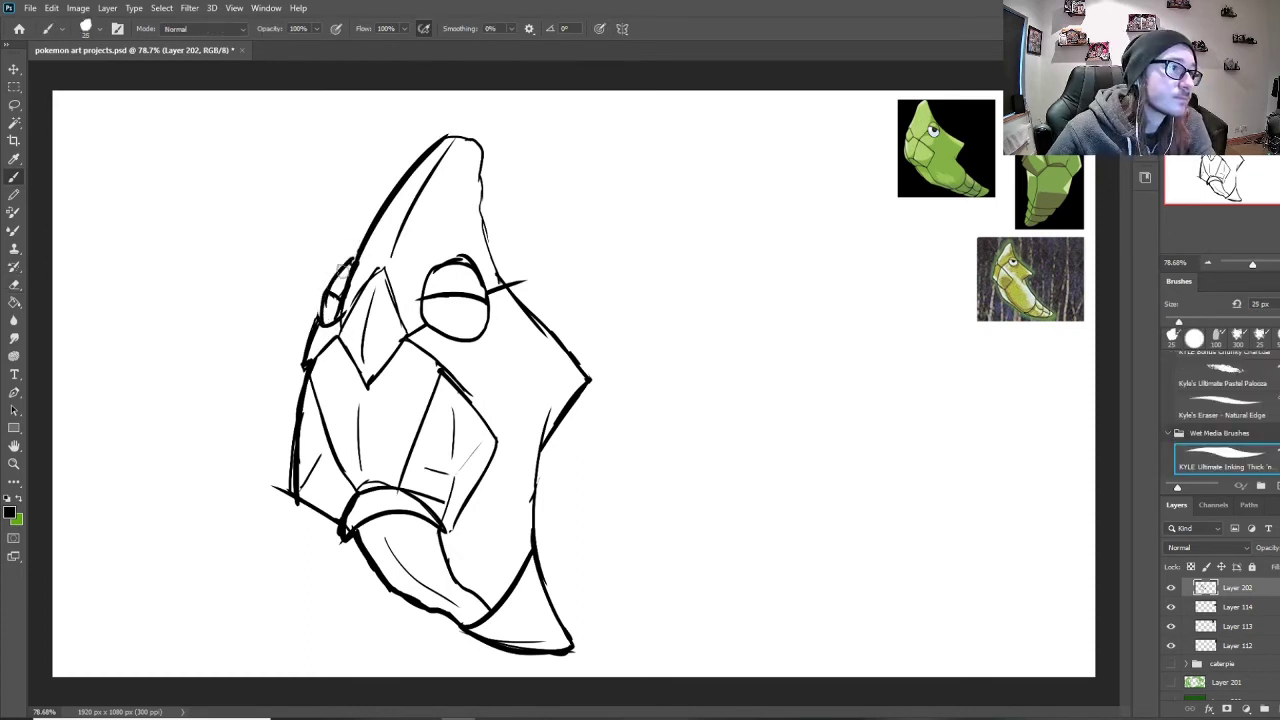
key(e)
key(b)
Step: Thicken the horn's back edge and tip and the larger eye's outline, then move the sketch to the canvas centre
mouse_move(519, 282)
mouse_down()
mouse_move(480, 198)
mouse_move(481, 160)
mouse_up()
key(ctrl+z)
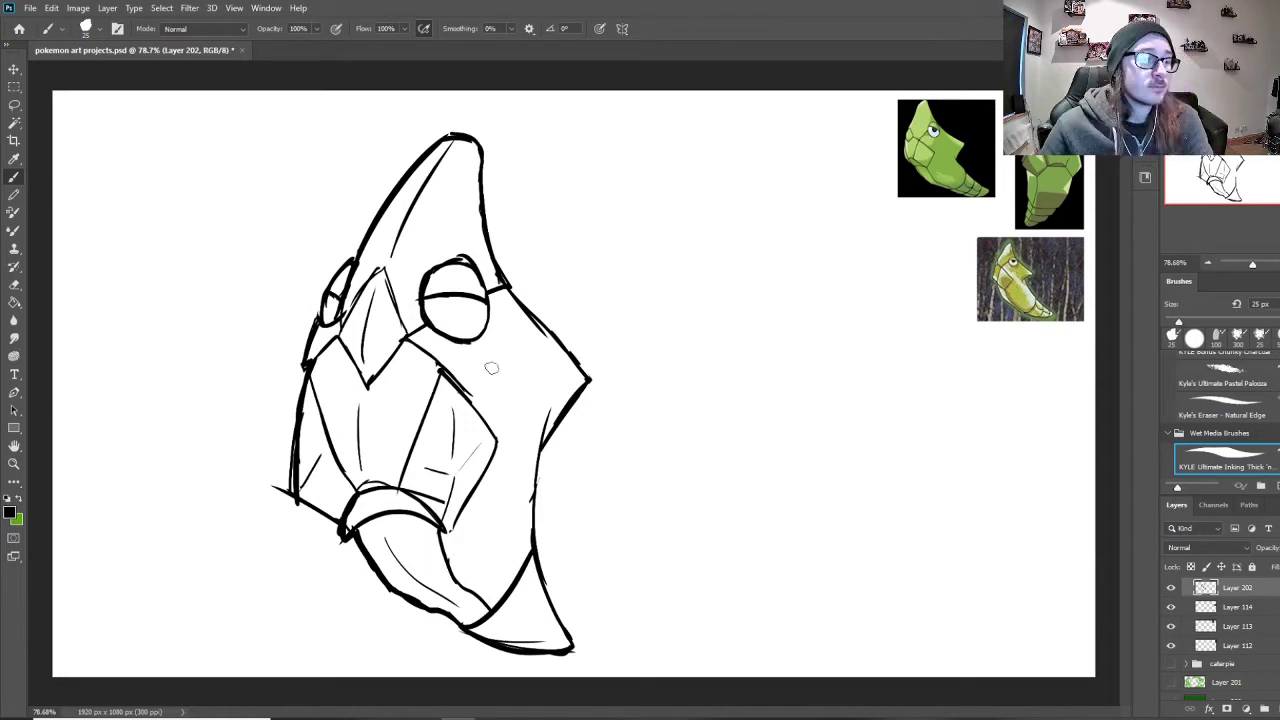
key(v)
drag(565, 293, 690, 285)
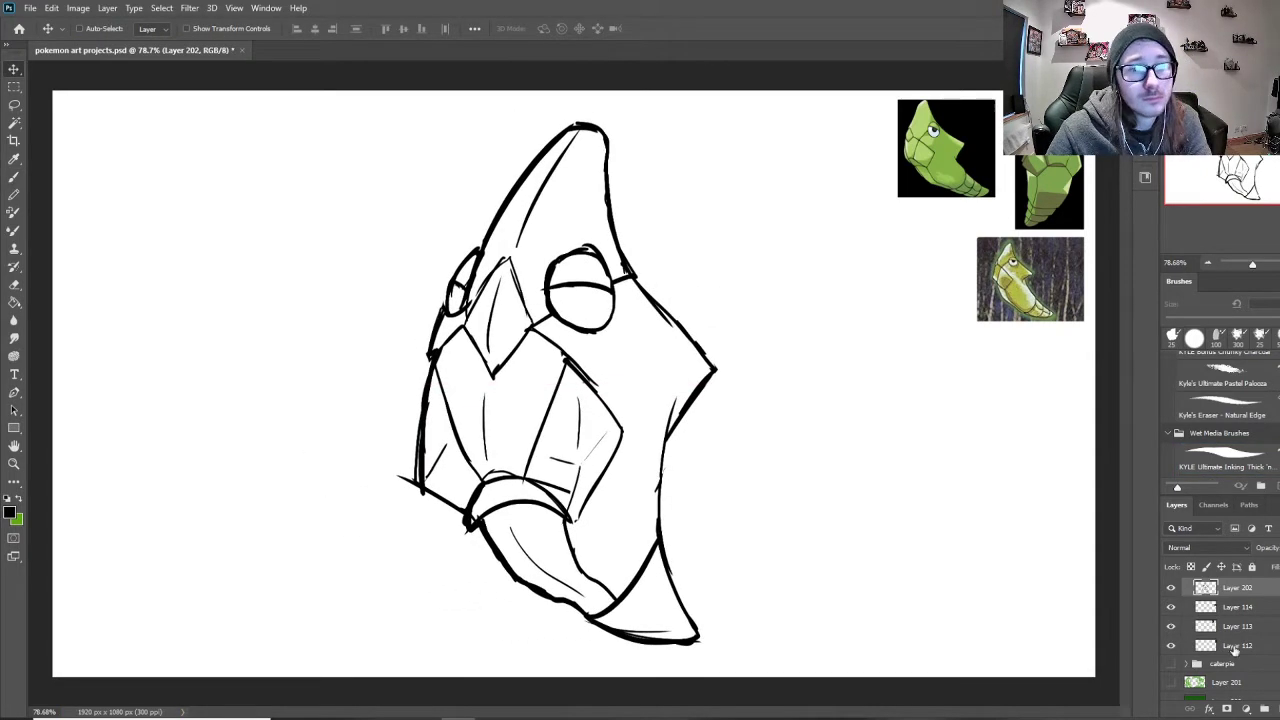
Step: Select the Metapod's silhouette by inverting a selection of the outside area, and add a new layer beneath the line art
key(w)
click(820, 430)
click(161, 8)
click(172, 69)
click(1279, 709)
drag(1238, 588, 1238, 615)
Step: Fill the selected silhouette with mid green sampled from the reference using a 500 px brush, and deselect it
key(b)
alt+click(924, 148)
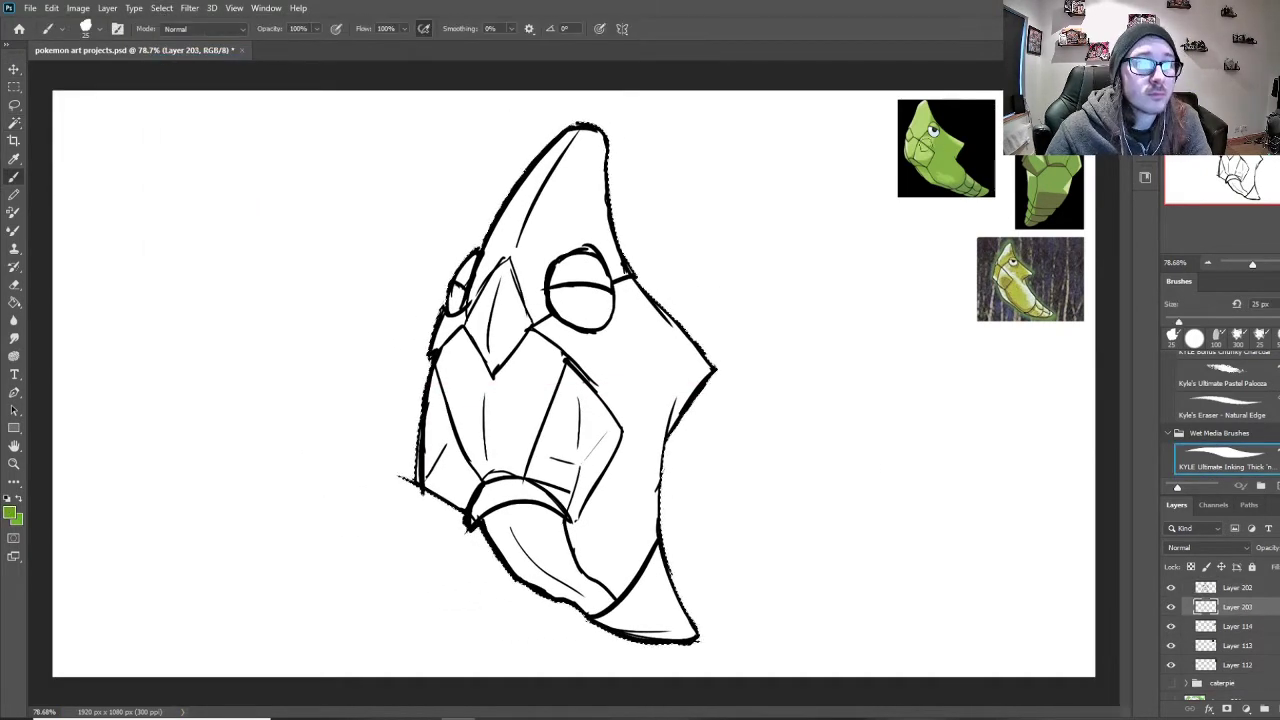
alt+click(924, 148)
key(bracketright)
key(bracketright)
key(bracketright)
key(bracketright)
key(bracketright)
key(bracketright)
key(bracketright)
key(bracketright)
key(bracketright)
key(bracketright)
key(bracketright)
key(bracketright)
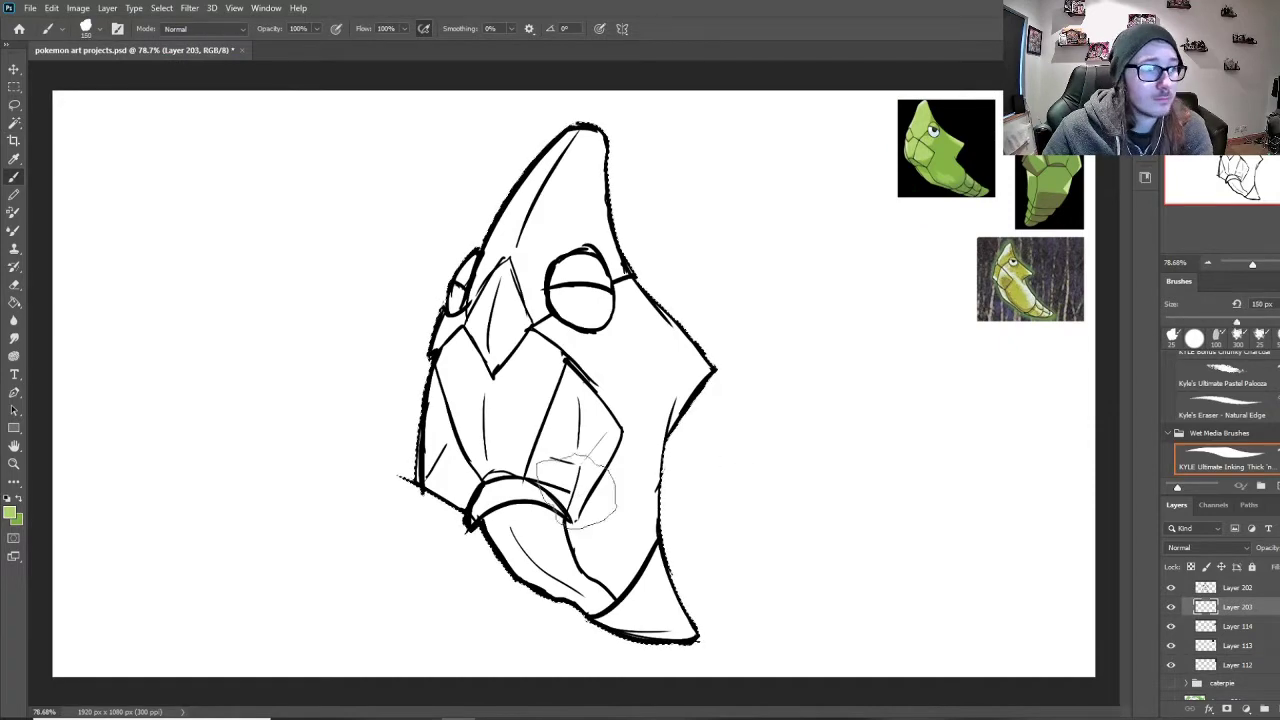
key(bracketright)
key(bracketright)
key(bracketright)
key(bracketright)
key(bracketright)
key(bracketright)
key(x)
drag(603, 594, 757, 355)
key(ctrl+d)
Step: Add a layer clipped to the green fill and paint light green highlights on the horn, face, plates, spike and tail at 60 px
click(1279, 709)
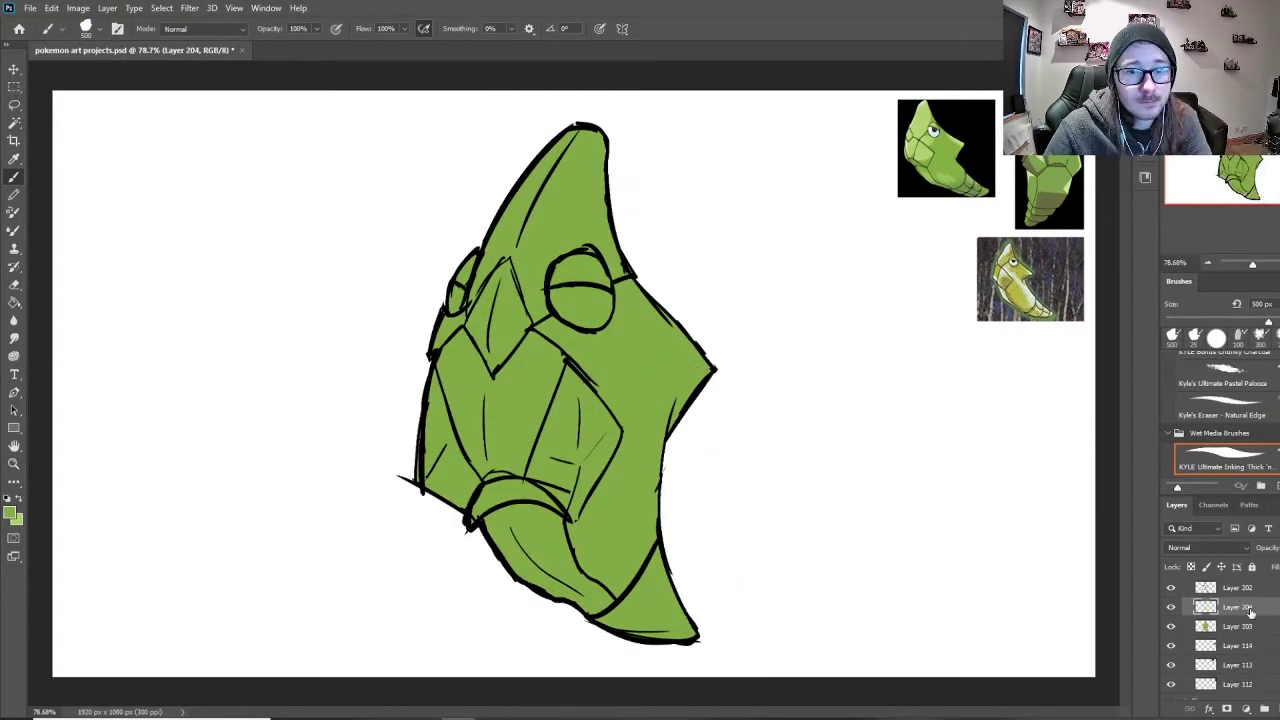
alt+click(1247, 614)
key(bracketleft)
key(bracketleft)
key(bracketleft)
key(bracketleft)
key(bracketleft)
key(bracketleft)
key(bracketleft)
key(bracketleft)
key(bracketleft)
key(bracketleft)
key(bracketleft)
key(bracketleft)
key(bracketleft)
key(bracketleft)
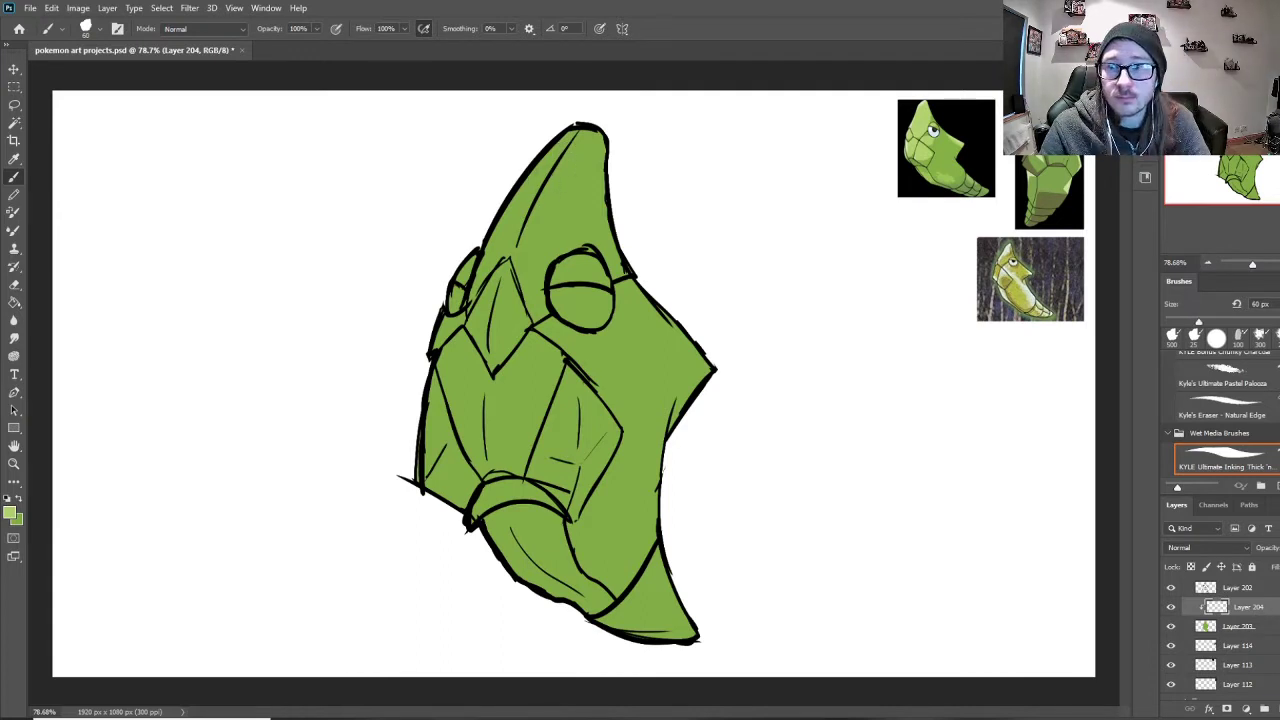
drag(622, 274, 588, 135)
mouse_move(505, 260)
mouse_down()
mouse_move(505, 370)
mouse_move(516, 312)
mouse_up()
drag(618, 285, 681, 319)
mouse_move(655, 424)
mouse_down()
mouse_move(652, 545)
mouse_move(691, 630)
mouse_up()
mouse_move(600, 590)
mouse_down()
mouse_move(558, 518)
mouse_move(600, 385)
mouse_move(535, 440)
mouse_move(505, 375)
mouse_move(525, 395)
mouse_move(600, 310)
mouse_move(570, 262)
mouse_up()
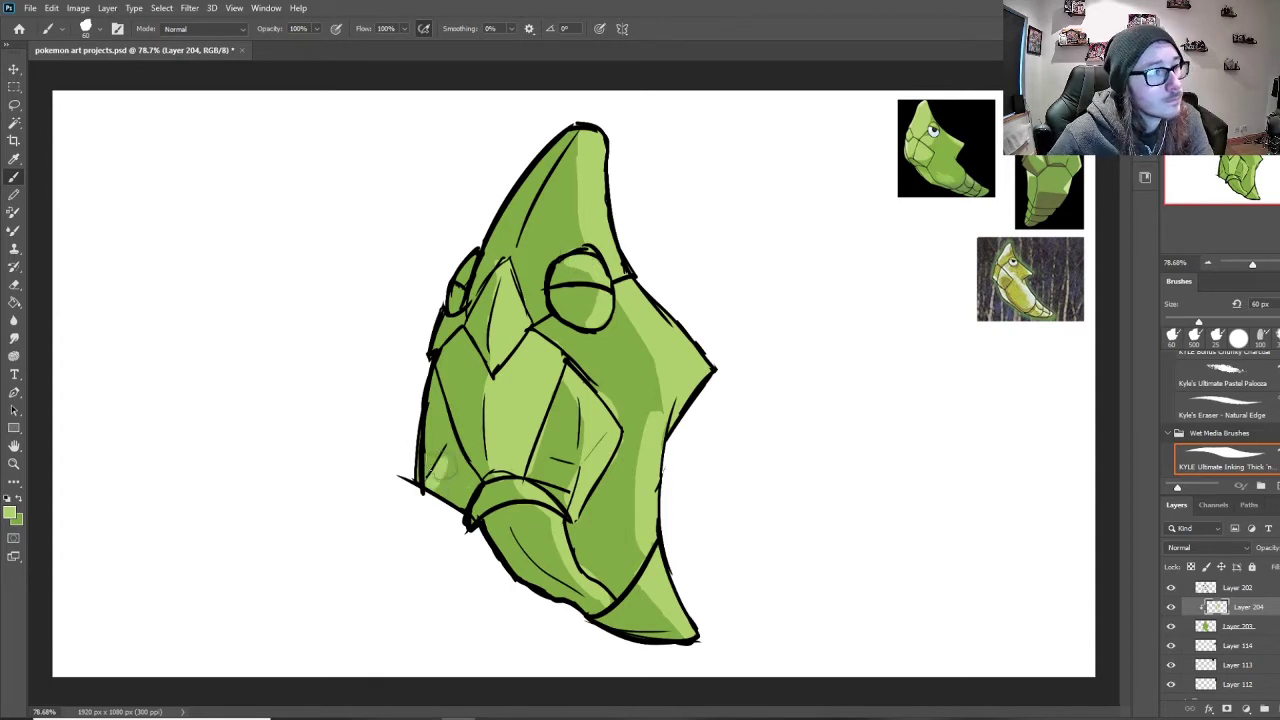
Step: Paint dark green shadows under the belly and tail, beside the near side plate and around the larger eye, using 40 px for details
drag(470, 535, 495, 518)
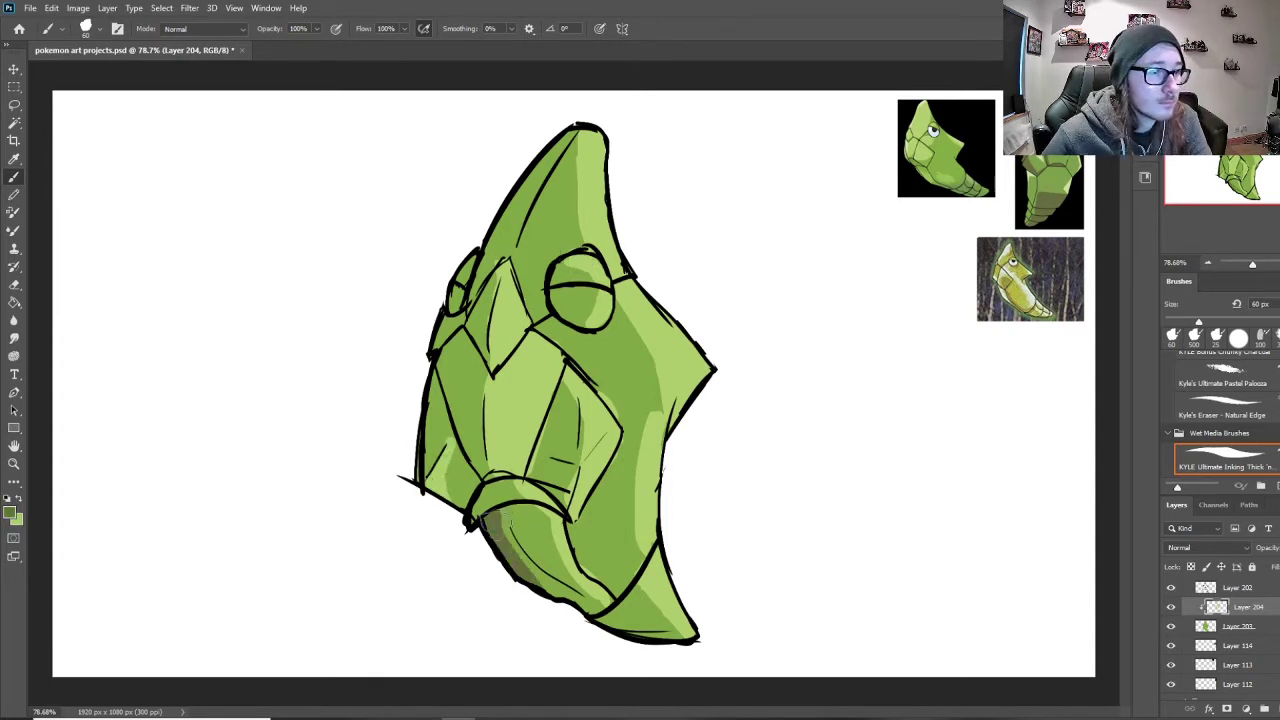
drag(540, 590, 690, 635)
key(bracketleft)
key(bracketleft)
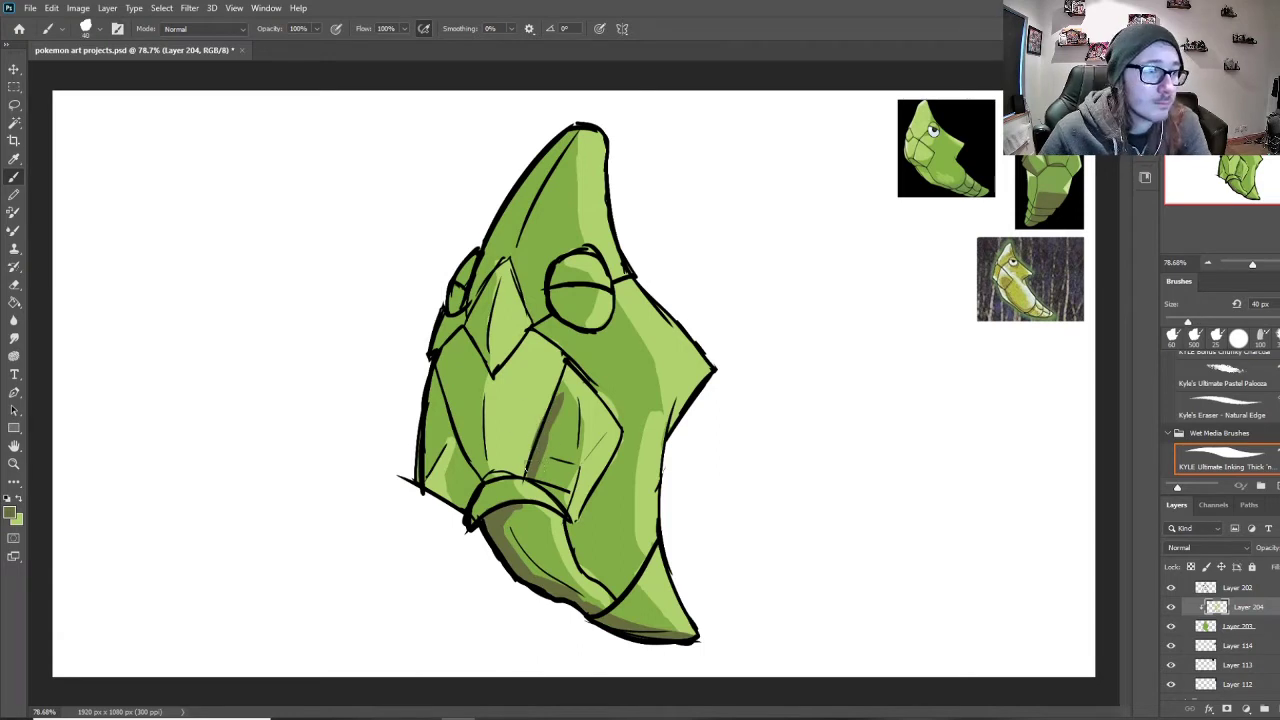
drag(530, 476, 562, 390)
key(ctrl+z)
drag(574, 331, 553, 264)
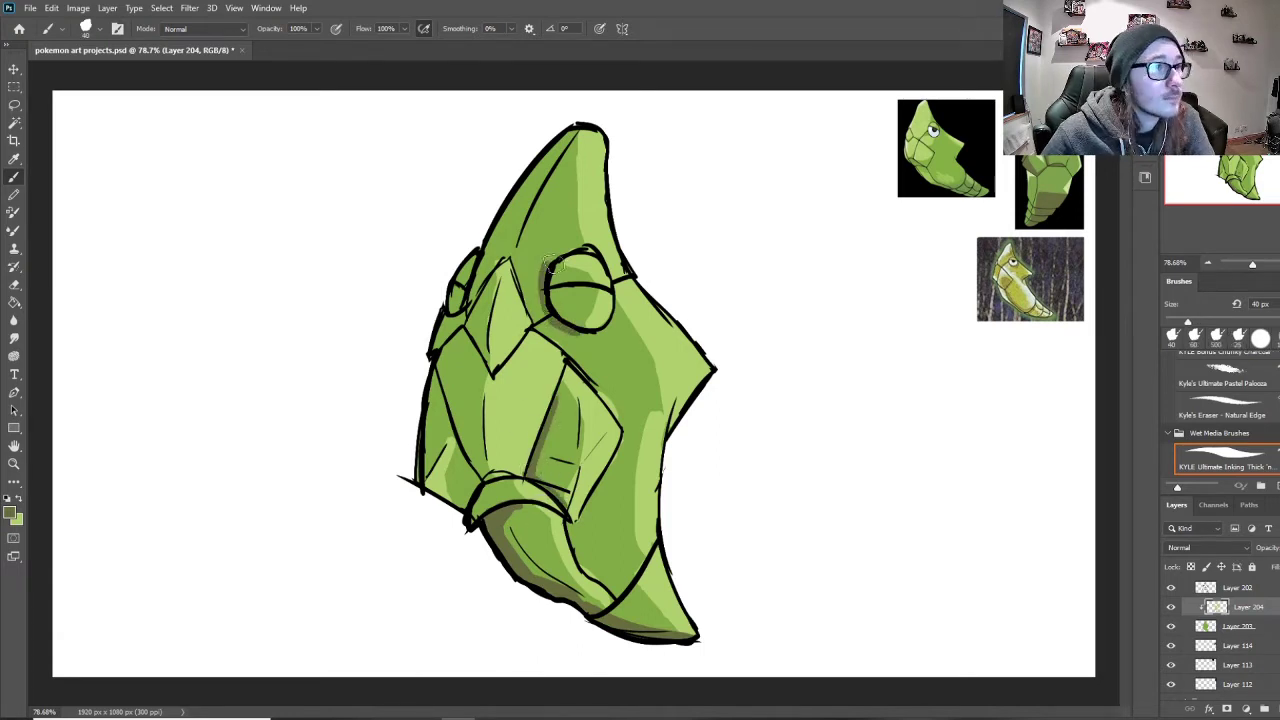
Step: Shade the far side of the face and the inner edges of the far-side plates in dark green
drag(470, 365, 490, 265)
key(ctrl+z)
mouse_move(466, 322)
mouse_down()
mouse_move(456, 272)
mouse_move(570, 138)
mouse_move(429, 486)
mouse_up()
drag(456, 345, 445, 393)
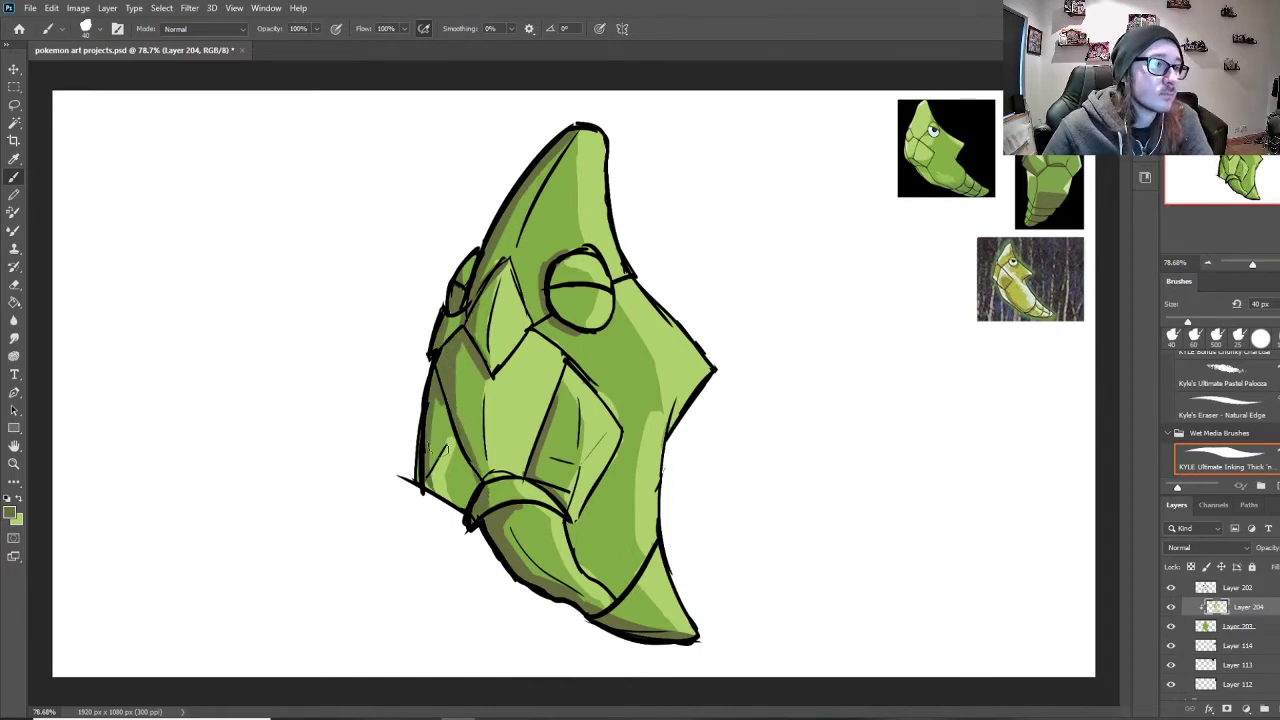
Step: Darken the far-side plate and the area below the smaller eye, and repaint the plate's lower part in lighter green
drag(437, 451, 468, 480)
drag(449, 337, 464, 316)
key(x)
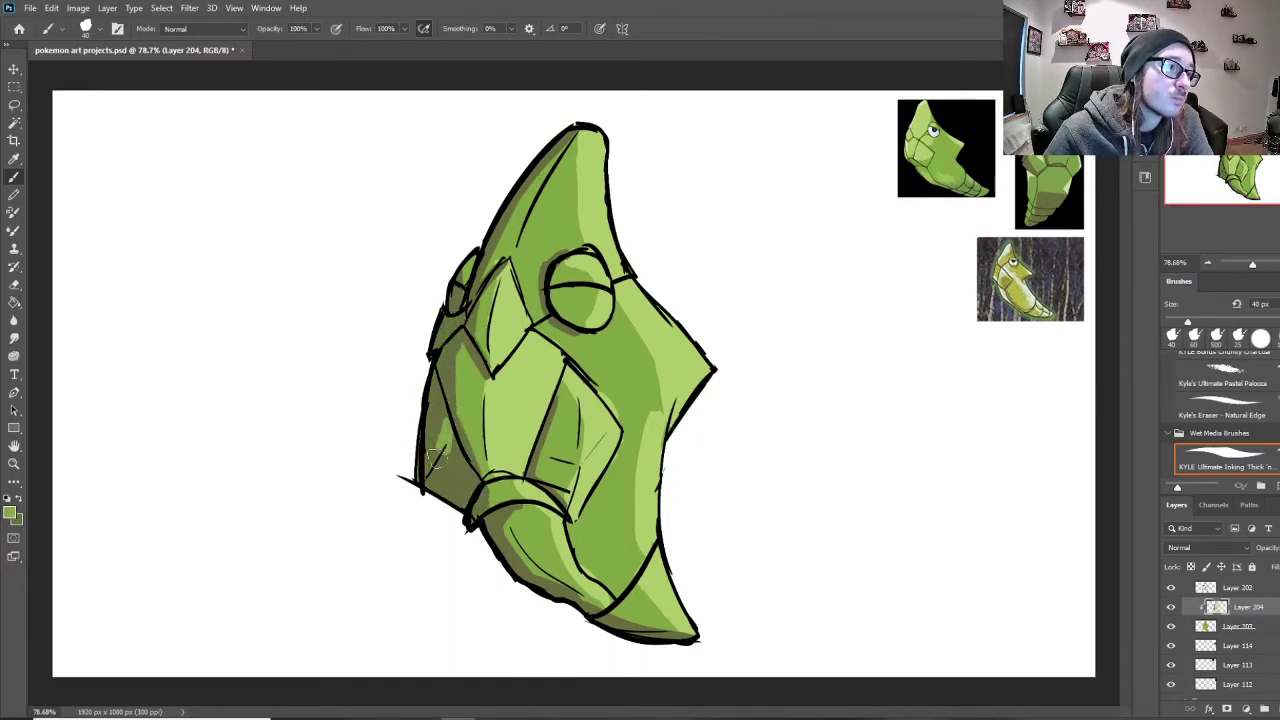
mouse_move(437, 458)
mouse_down()
mouse_move(452, 472)
mouse_move(428, 425)
mouse_move(440, 466)
mouse_up()
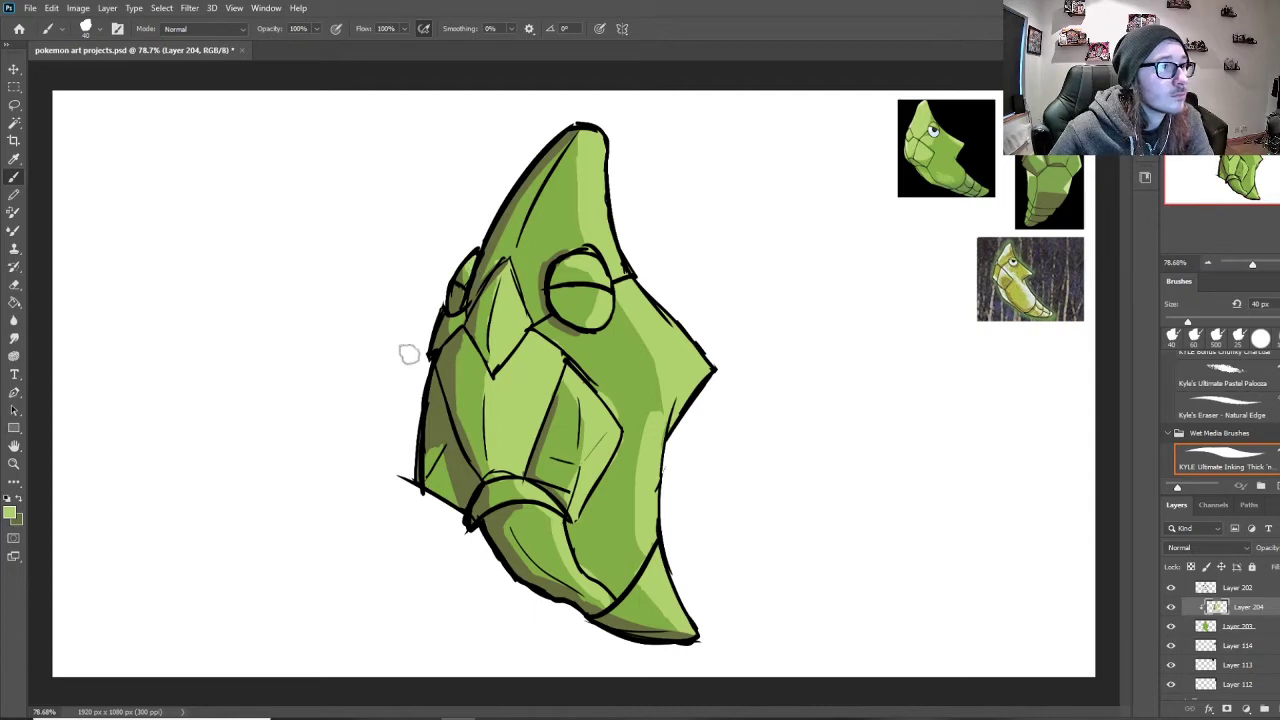
Step: Choose a paler green and paint bright highlights on the side spike, the horn's back edge and the larger eye
click(9, 512)
click(638, 214)
click(886, 198)
drag(641, 291, 684, 392)
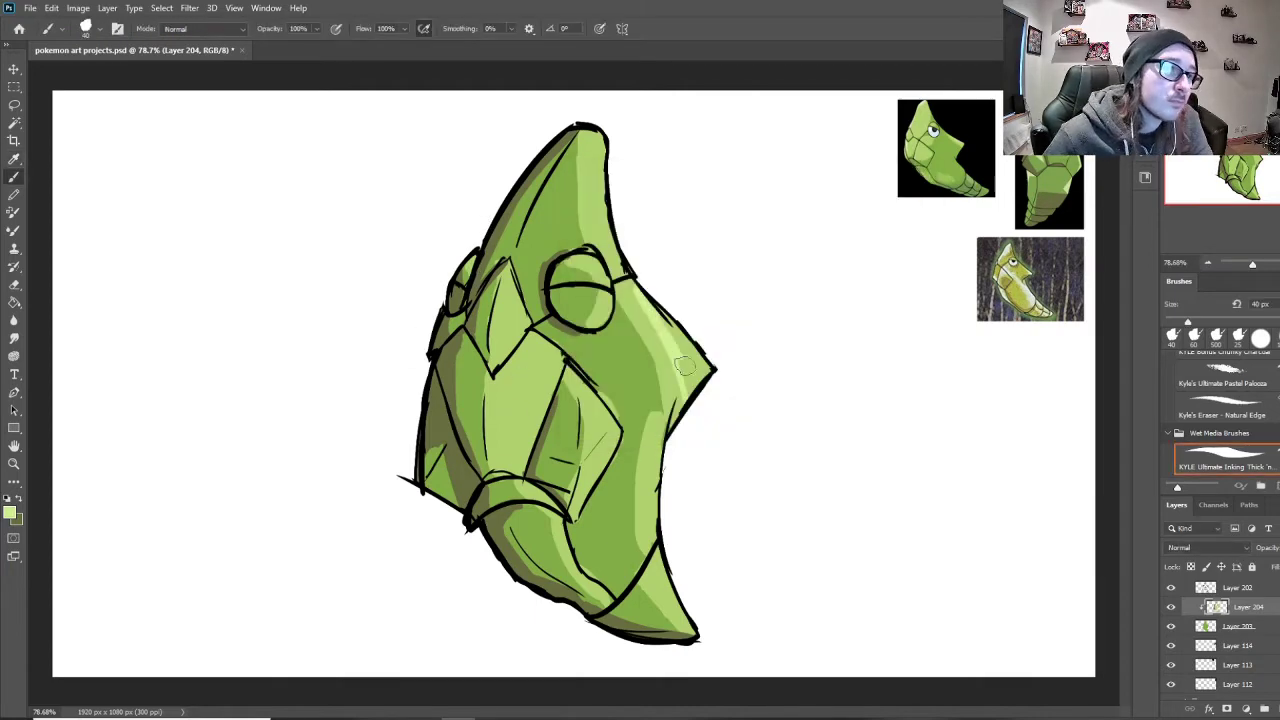
drag(664, 316, 686, 368)
drag(600, 140, 610, 246)
drag(588, 261, 597, 273)
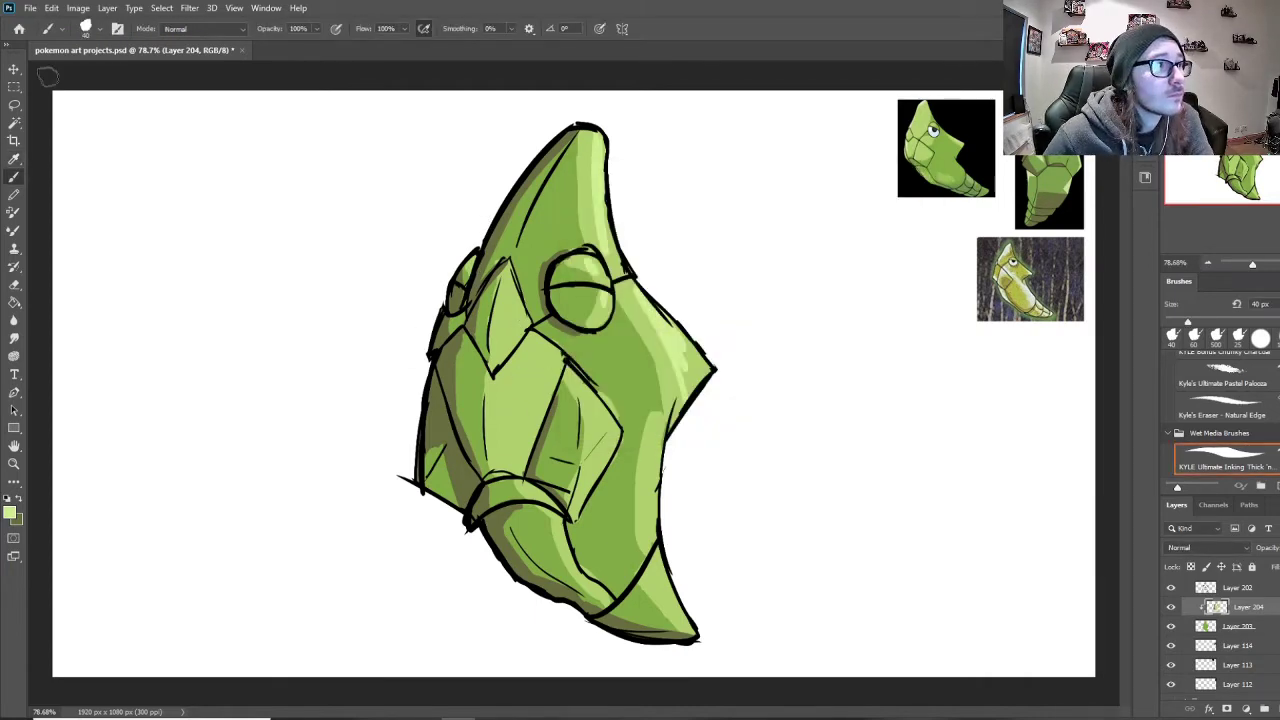
Step: Add pale green highlights to the central chest panel, near side plate, rear body edge and tail
drag(548, 356, 522, 470)
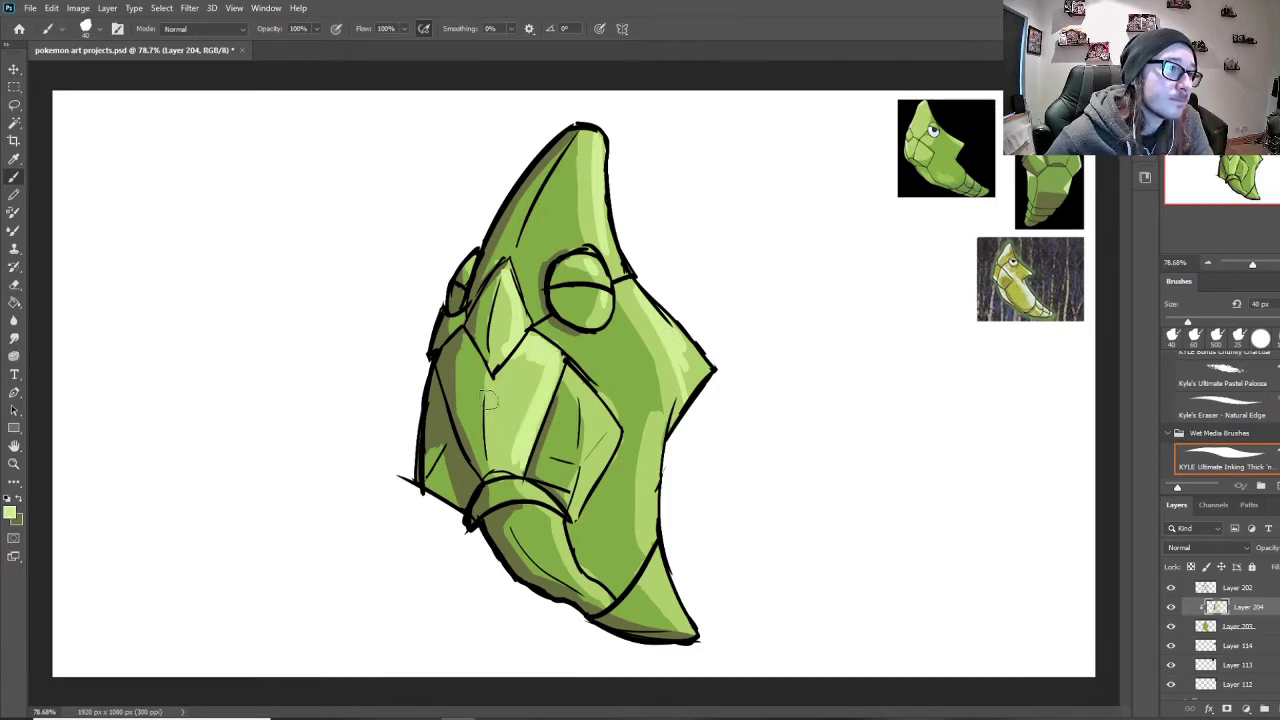
drag(598, 505, 594, 390)
drag(645, 430, 648, 530)
drag(670, 550, 678, 630)
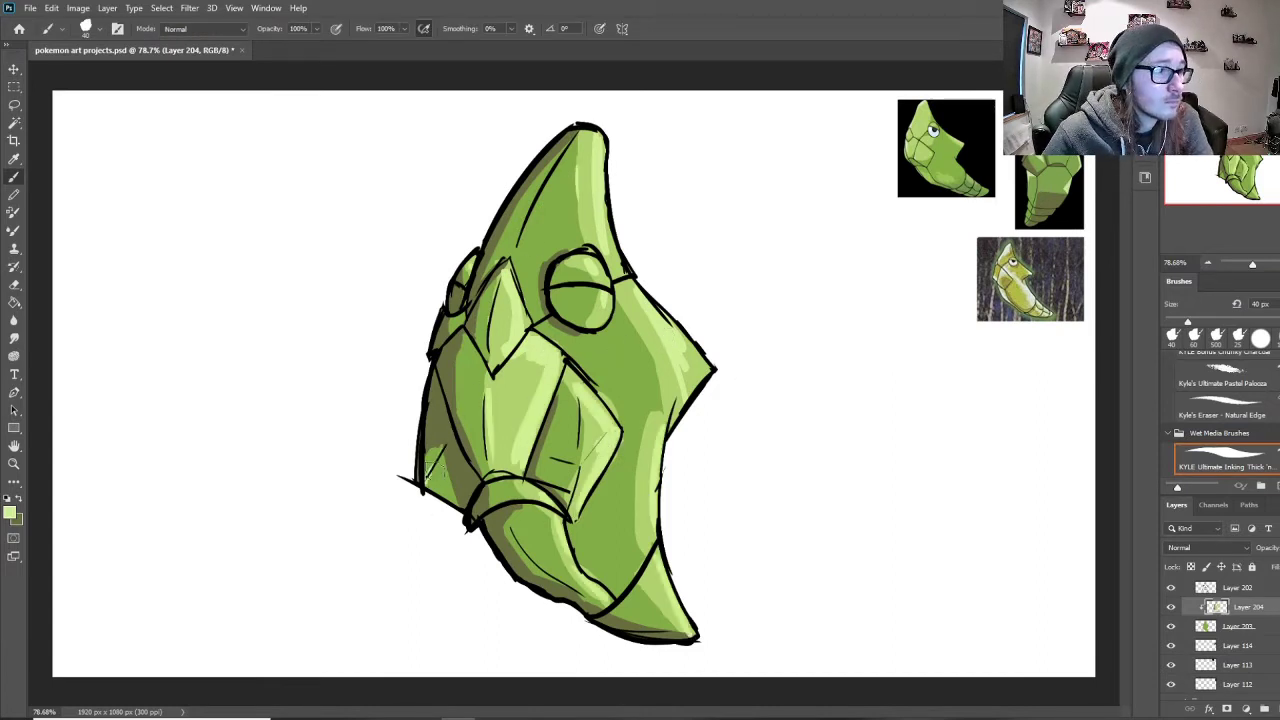
Step: Hide the three reference image layers and switch the visibility of the line-art layer and a layer beneath the painting
click(14, 69)
scroll(1171, 612, down, 1)
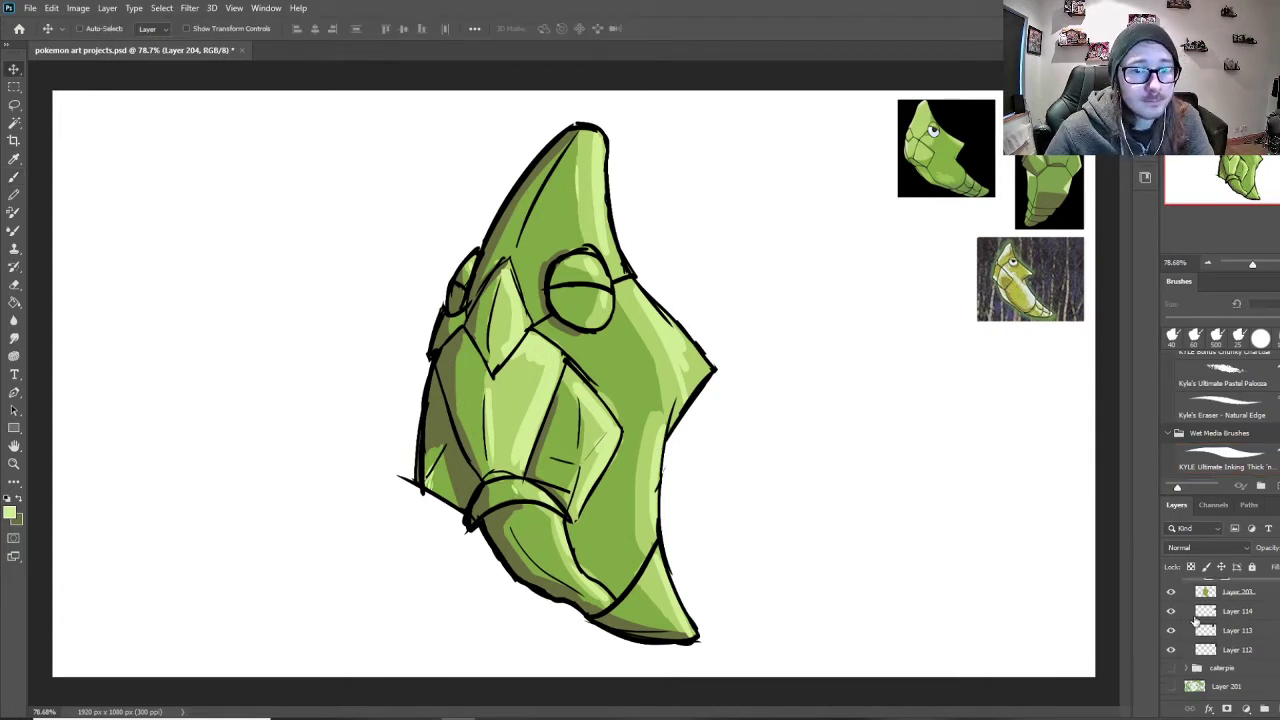
drag(1171, 612, 1171, 650)
scroll(1171, 640, down, 2)
click(1171, 617)
scroll(1170, 612, up, 5)
click(1171, 587)
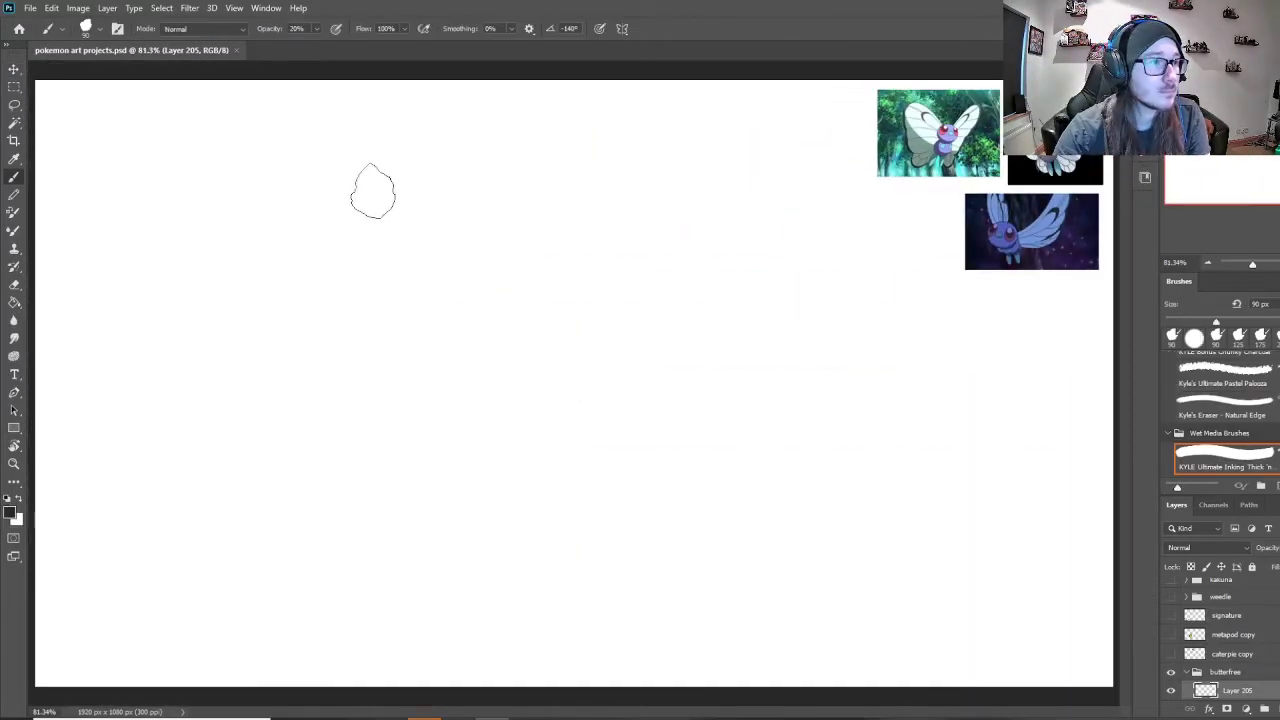
Step: Set the brush to 100% opacity and 25 px and draw Butterfree's head as a large oval
key(0)
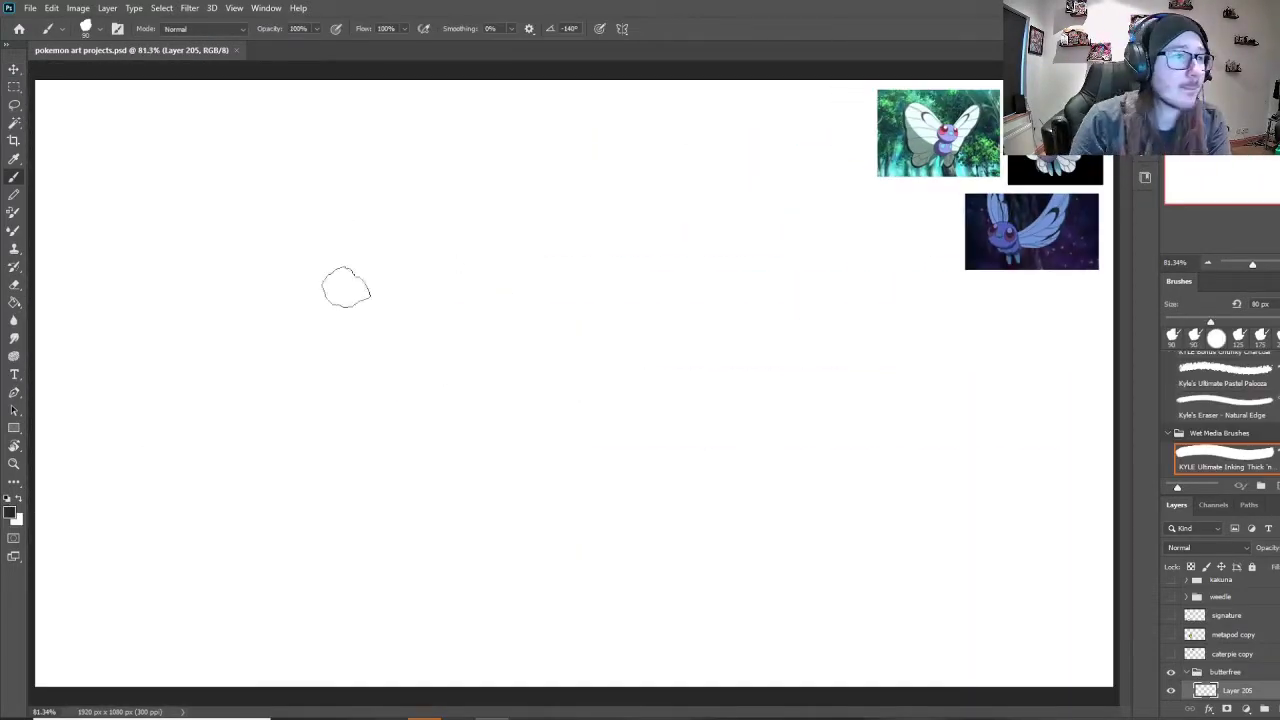
key(bracketleft)
key(bracketleft)
key(bracketleft)
key(bracketleft)
key(bracketleft)
key(bracketleft)
key(bracketleft)
key(bracketleft)
key(bracketleft)
drag(471, 234, 496, 236)
Step: Sketch the round body with rough overlapping strokes below the head, and close the gap in the head's upper outline
drag(483, 386, 613, 459)
drag(572, 354, 614, 460)
drag(605, 367, 598, 482)
drag(470, 390, 600, 474)
drag(487, 377, 524, 476)
drag(476, 432, 620, 402)
drag(456, 239, 512, 238)
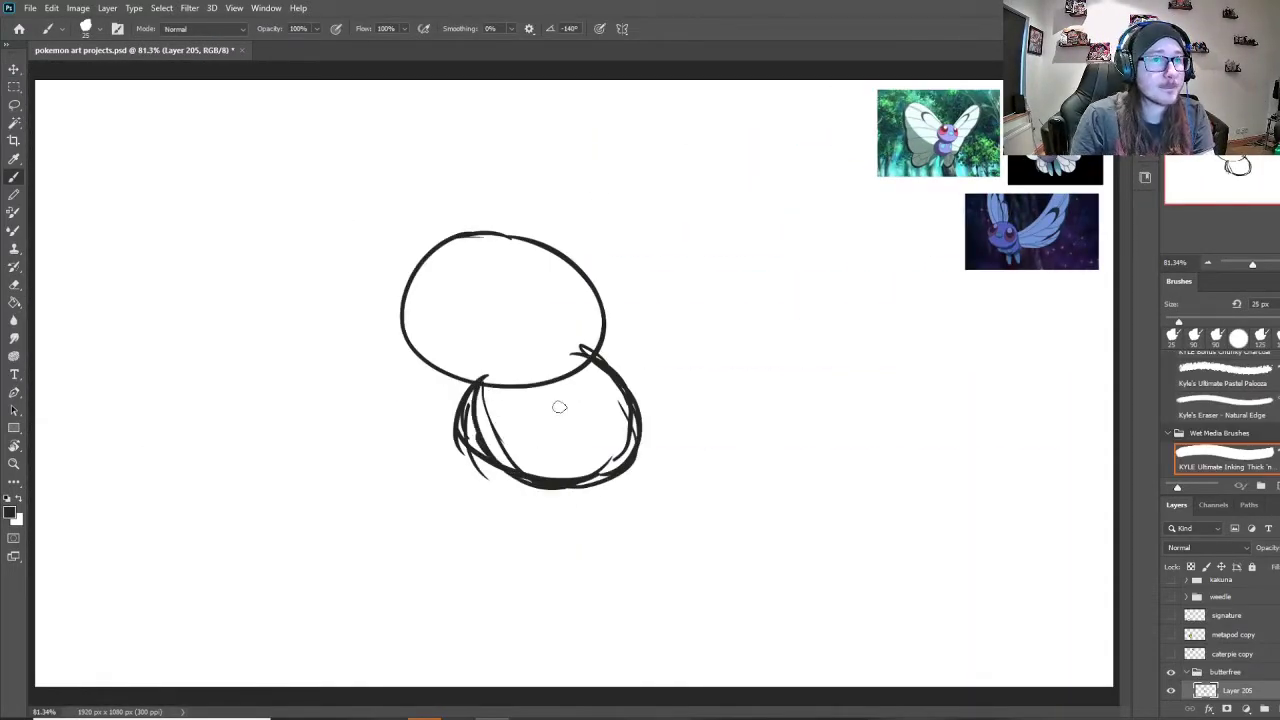
Step: Redraw the head outline with thicker strokes as a slightly larger, wider oval
drag(412, 256, 434, 370)
drag(424, 258, 458, 376)
drag(408, 310, 466, 215)
drag(467, 222, 618, 328)
drag(622, 300, 486, 388)
drag(590, 374, 510, 391)
Step: Erase the stray head and body lines and redraw the body's lower curve slightly deeper
key(e)
mouse_move(537, 266)
mouse_down()
mouse_move(469, 240)
mouse_move(494, 249)
mouse_move(486, 414)
mouse_move(626, 461)
mouse_up()
key(b)
mouse_move(452, 443)
mouse_down()
mouse_move(577, 513)
mouse_move(642, 416)
mouse_up()
drag(612, 478, 634, 396)
mouse_move(508, 499)
mouse_down()
mouse_move(480, 616)
mouse_move(540, 532)
mouse_up()
key(ctrl+z)
key(ctrl+z)
drag(441, 634, 532, 502)
mouse_move(470, 574)
mouse_down()
mouse_move(532, 508)
mouse_move(472, 543)
mouse_up()
key(ctrl+z)
key(ctrl+z)
key(ctrl+z)
Step: Draw two long oval feet beneath the body, angling the one under its right side outward
mouse_move(458, 562)
mouse_down()
mouse_move(515, 499)
mouse_move(500, 620)
mouse_move(532, 595)
mouse_move(545, 515)
mouse_move(637, 577)
mouse_up()
key(ctrl+z)
key(ctrl+z)
key(ctrl+z)
mouse_move(622, 640)
mouse_down()
mouse_move(651, 509)
mouse_move(637, 523)
mouse_move(629, 646)
mouse_up()
key(ctrl+z)
key(ctrl+z)
key(ctrl+z)
key(ctrl+z)
drag(586, 509, 697, 611)
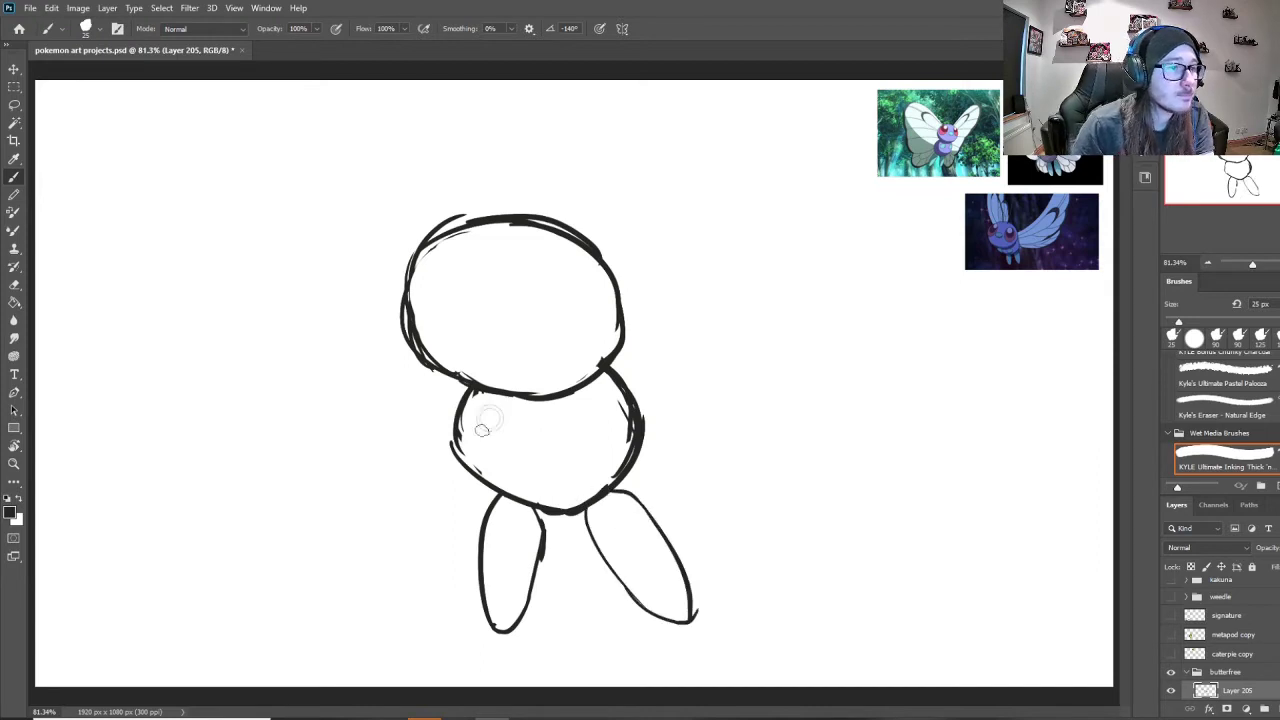
Step: Draw two small pointed hands on the body just below the head
drag(502, 421, 478, 438)
drag(578, 409, 576, 437)
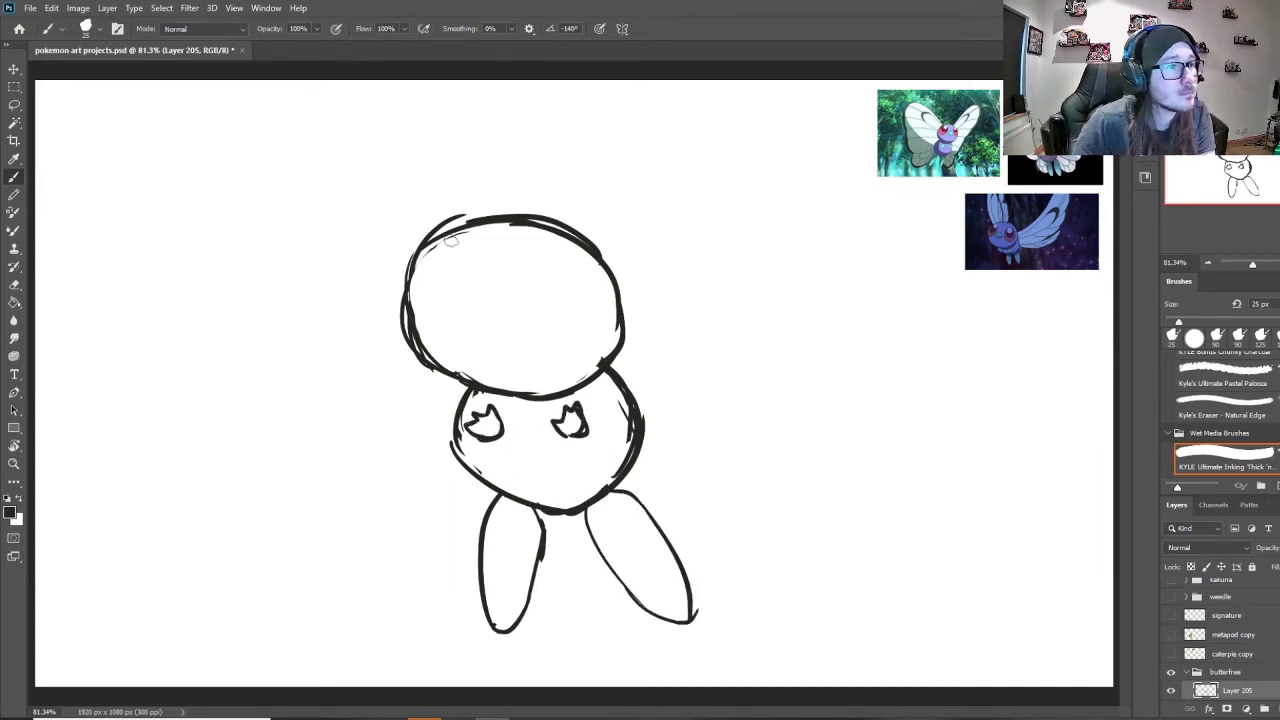
Step: Draw an oval eye near the head's left edge and thicken the head outline around it
mouse_move(451, 241)
mouse_down()
mouse_move(464, 310)
mouse_move(443, 345)
mouse_move(437, 251)
mouse_move(474, 325)
mouse_up()
key(ctrl+z)
key(ctrl+z)
drag(430, 236, 390, 265)
drag(428, 237, 397, 287)
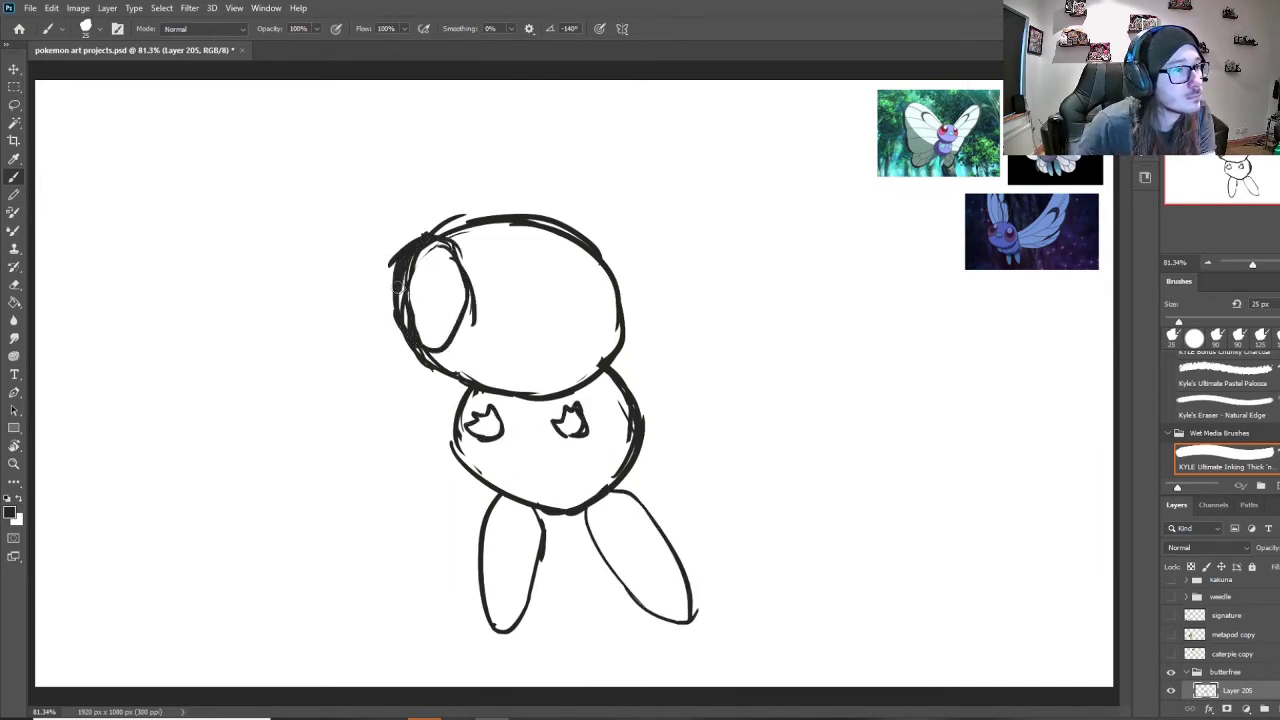
Step: Complete the face with a large second eye and small fanged mouth, and add two curved antennae with knobbed tips
mouse_move(566, 254)
mouse_down()
mouse_move(562, 350)
mouse_move(530, 256)
mouse_up()
key(ctrl+z)
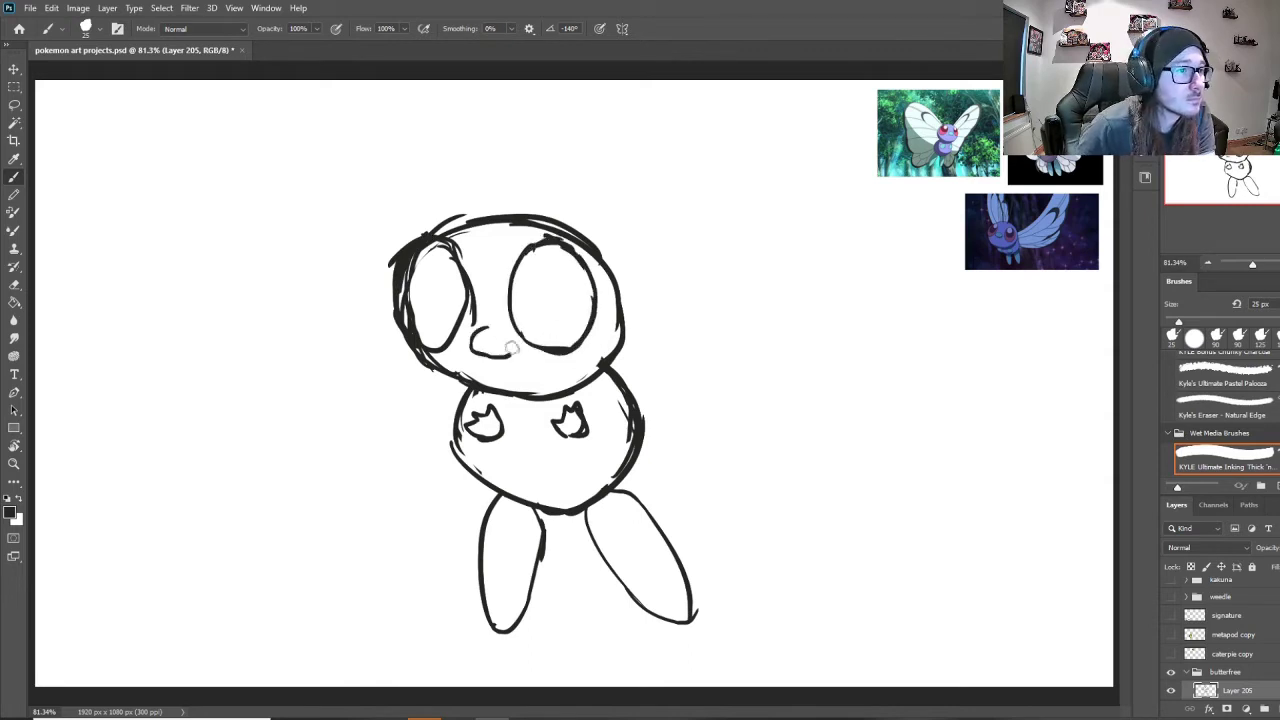
drag(470, 222, 508, 137)
drag(528, 214, 631, 146)
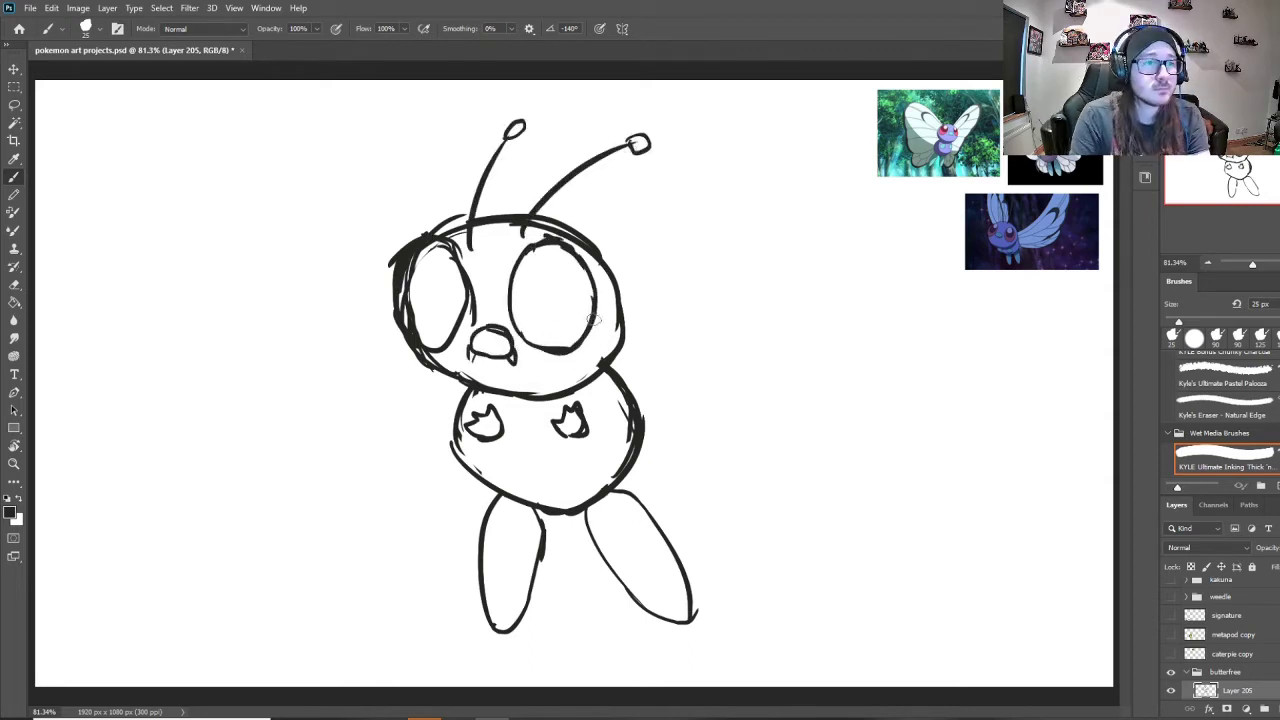
key(l)
drag(662, 456, 636, 357)
key(ctrl+s)
mouse_move(672, 403)
mouse_down()
mouse_move(608, 366)
mouse_move(764, 567)
mouse_move(681, 383)
mouse_up()
key(ctrl+t)
mouse_move(699, 360)
mouse_down()
mouse_move(701, 418)
mouse_move(698, 398)
mouse_up()
drag(766, 362, 765, 320)
drag(709, 362, 655, 402)
drag(724, 343, 783, 438)
drag(705, 469, 646, 455)
drag(728, 434, 723, 419)
drag(625, 455, 647, 467)
drag(737, 400, 634, 301)
drag(528, 459, 633, 412)
drag(742, 283, 756, 293)
drag(658, 382, 634, 404)
drag(726, 316, 751, 337)
key(Return)
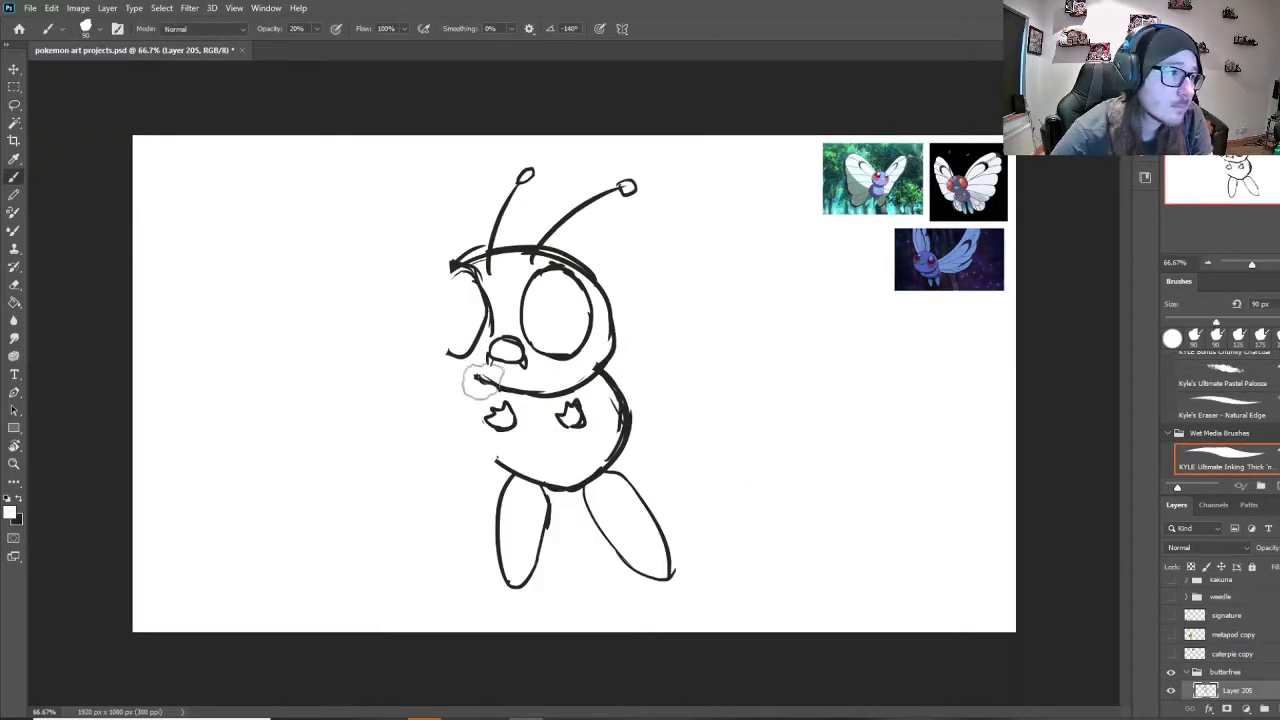
Step: Redraw the body as a smaller round shape beneath the head, erasing its old outline
key(x)
mouse_move(449, 357)
mouse_down()
mouse_move(467, 379)
mouse_move(529, 387)
mouse_move(515, 474)
mouse_up()
key(ctrl+z)
key(0)
key(e)
mouse_move(609, 374)
mouse_down()
mouse_move(612, 460)
mouse_move(560, 253)
mouse_move(620, 345)
mouse_up()
Step: Trim the thick head outline and redraw the left eye as a narrow oval overlapping the head's edge
key(b)
key(e)
drag(459, 266, 477, 250)
drag(631, 297, 619, 368)
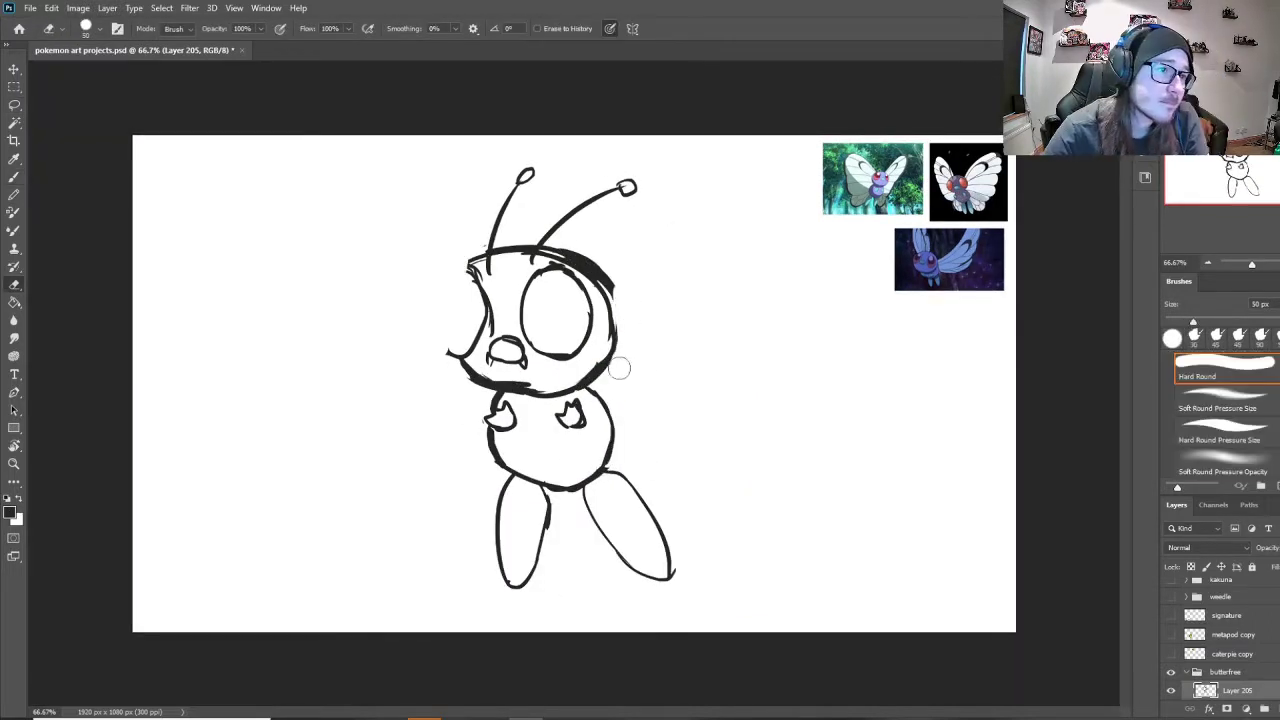
drag(605, 270, 552, 248)
key(b)
mouse_move(452, 352)
mouse_down()
mouse_move(484, 261)
mouse_move(452, 352)
mouse_up()
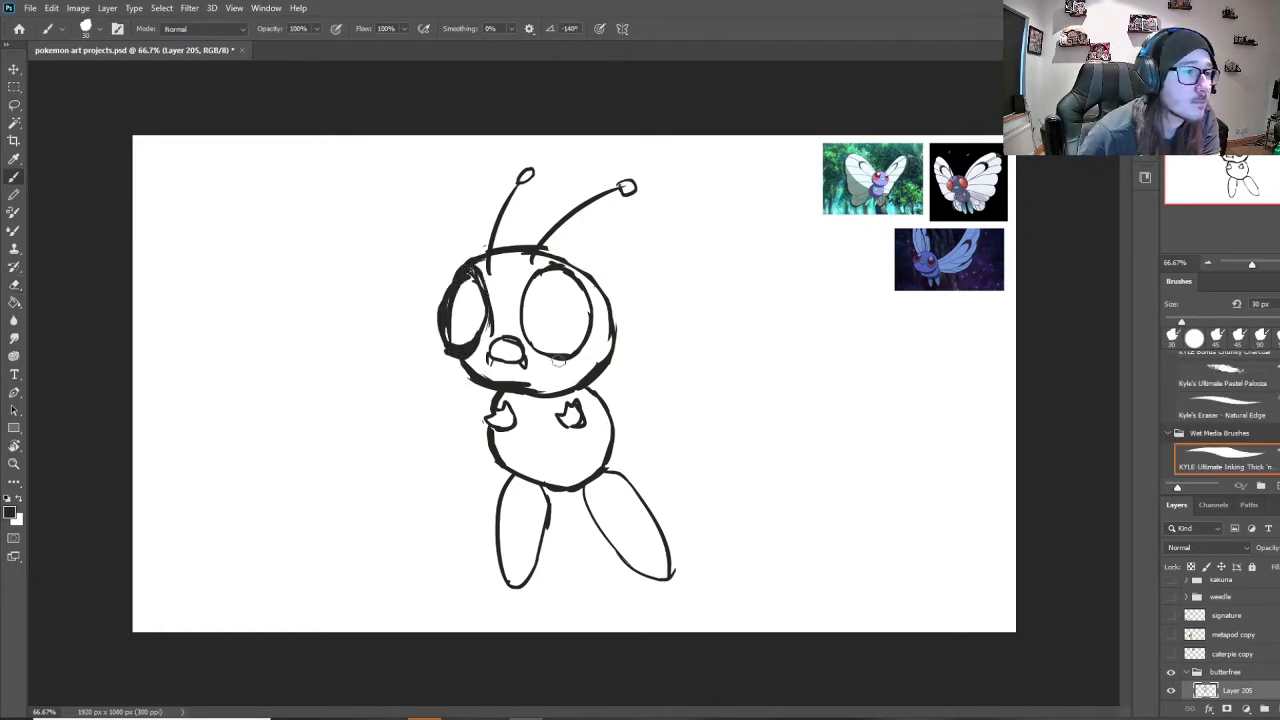
Step: Draw a large raised upper wing and a small rounded lower wing on the body's right side
drag(614, 334, 828, 290)
mouse_move(828, 285)
mouse_down()
mouse_move(711, 460)
mouse_move(728, 413)
mouse_move(743, 429)
mouse_move(682, 476)
mouse_up()
key(ctrl+z)
key(ctrl+z)
mouse_move(731, 442)
mouse_down()
mouse_move(614, 426)
mouse_move(715, 455)
mouse_up()
key(e)
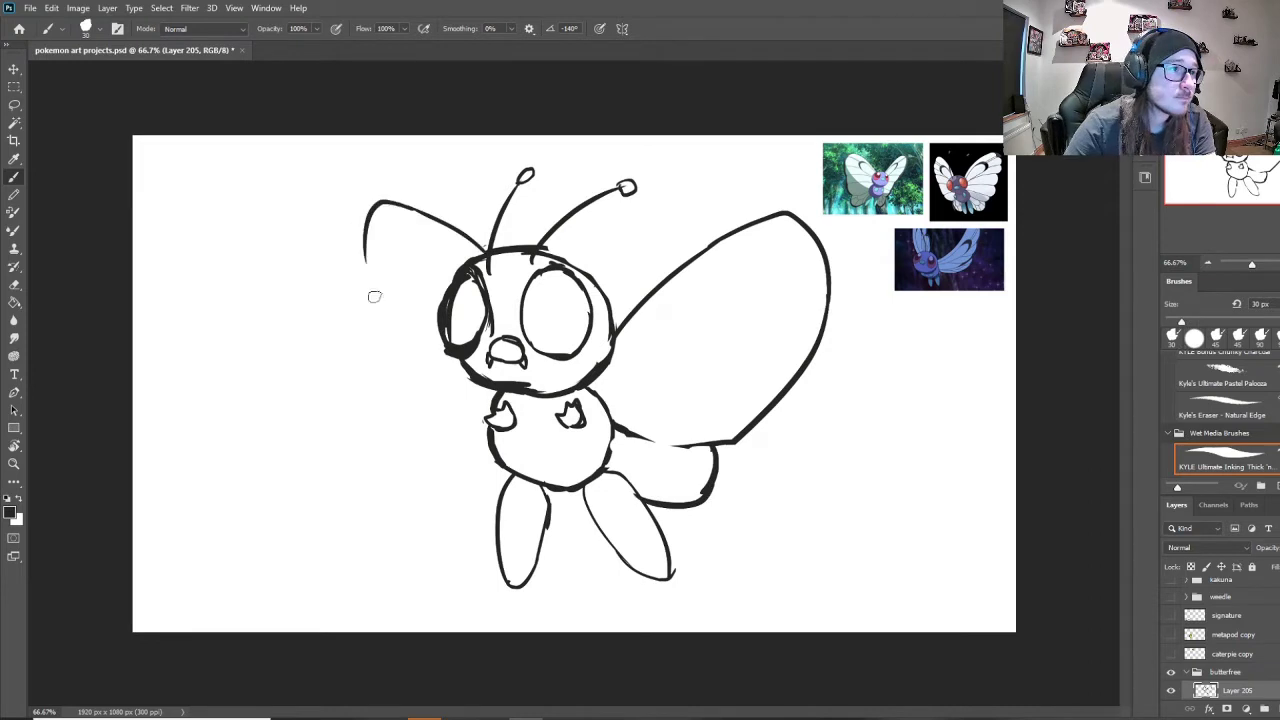
Step: Draw a narrow upper wing and a small lower wing on the left side, behind the head and body
drag(364, 238, 446, 350)
drag(482, 392, 476, 462)
drag(460, 361, 491, 408)
key(e)
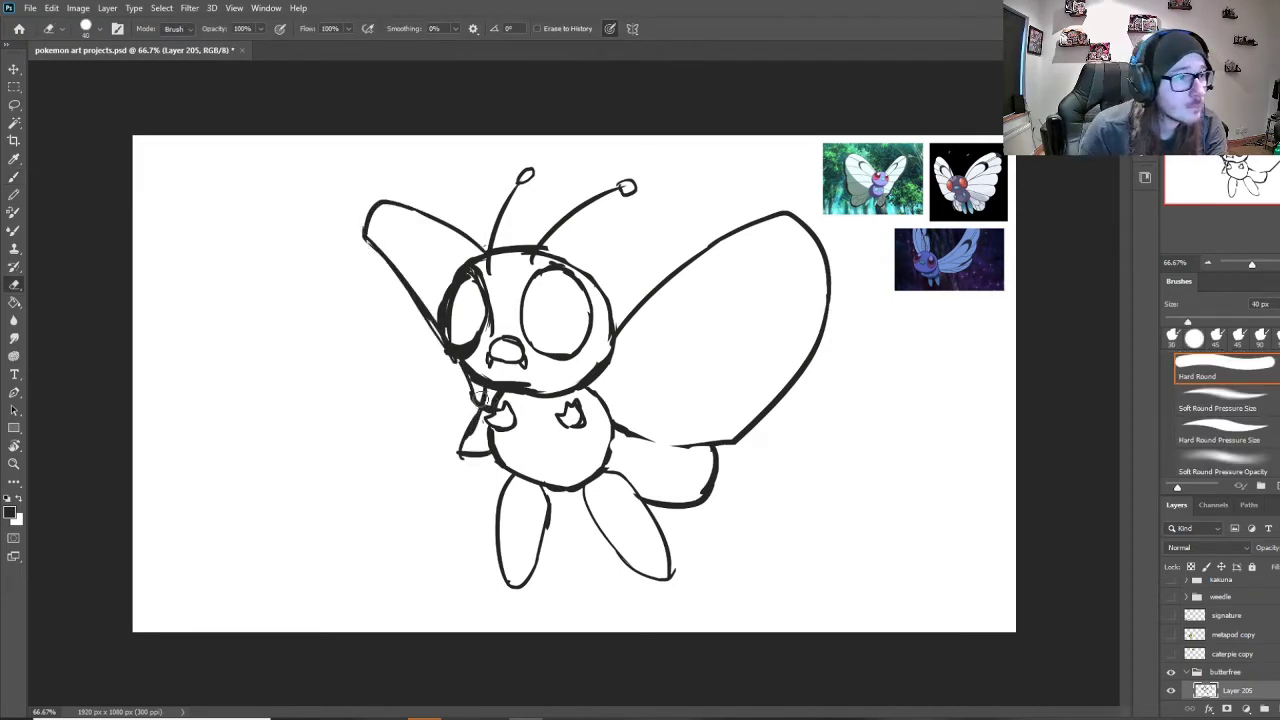
drag(486, 452, 462, 458)
key(b)
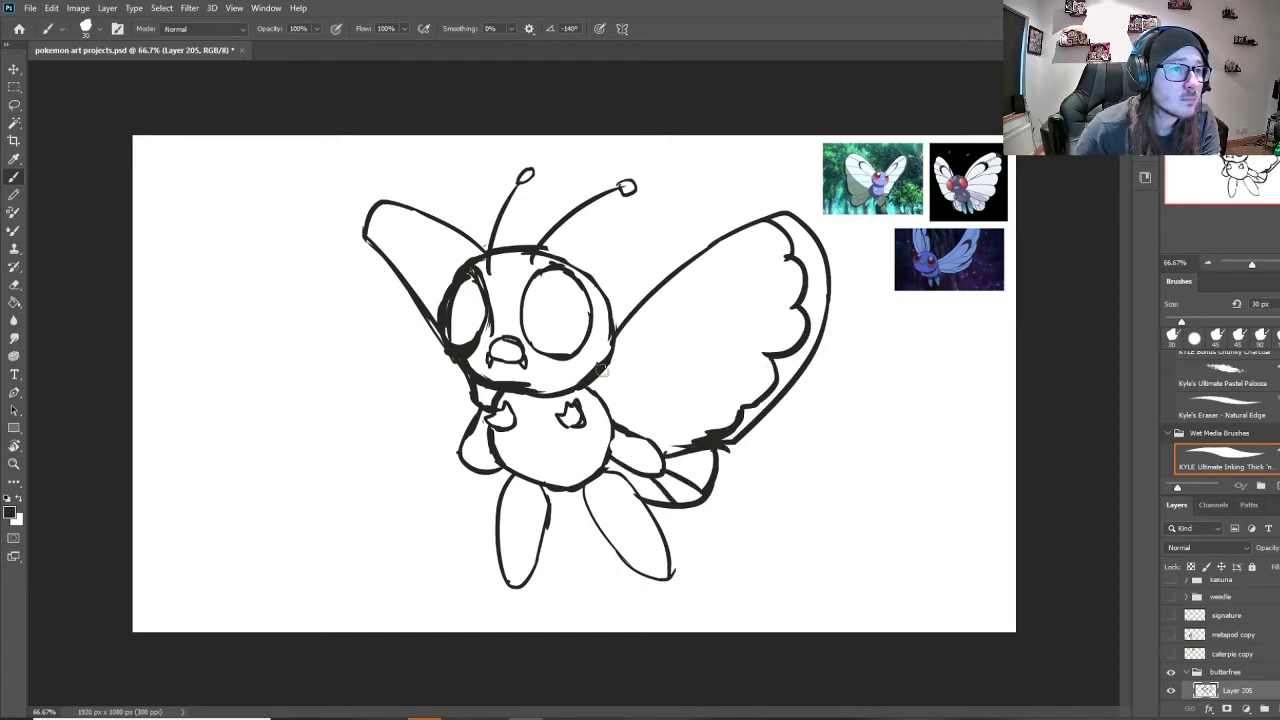
Step: Draw a long hooked marking inside the large upper wing and erase the middle of the head's lower outline
drag(600, 368, 745, 300)
key(e)
key(b)
Step: Redraw both eyes as narrower, slanted ovals with cleaner outlines
drag(489, 308, 474, 351)
key(e)
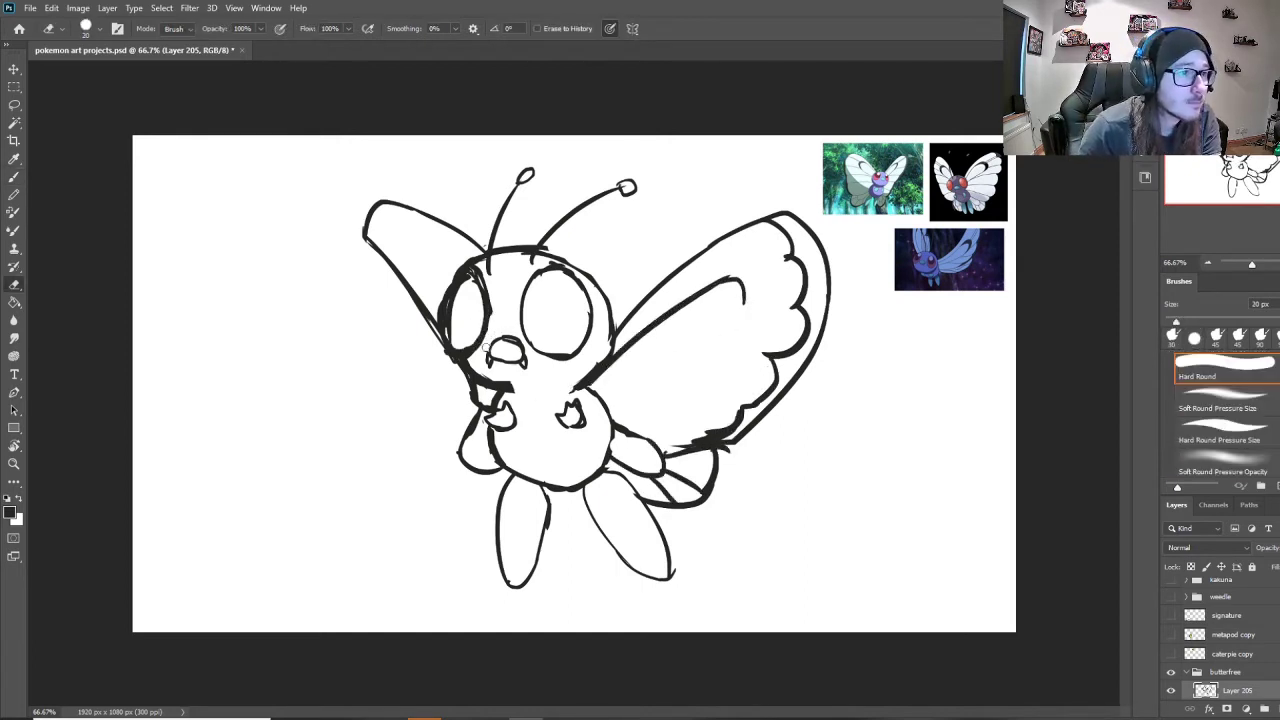
drag(456, 296, 452, 340)
key(b)
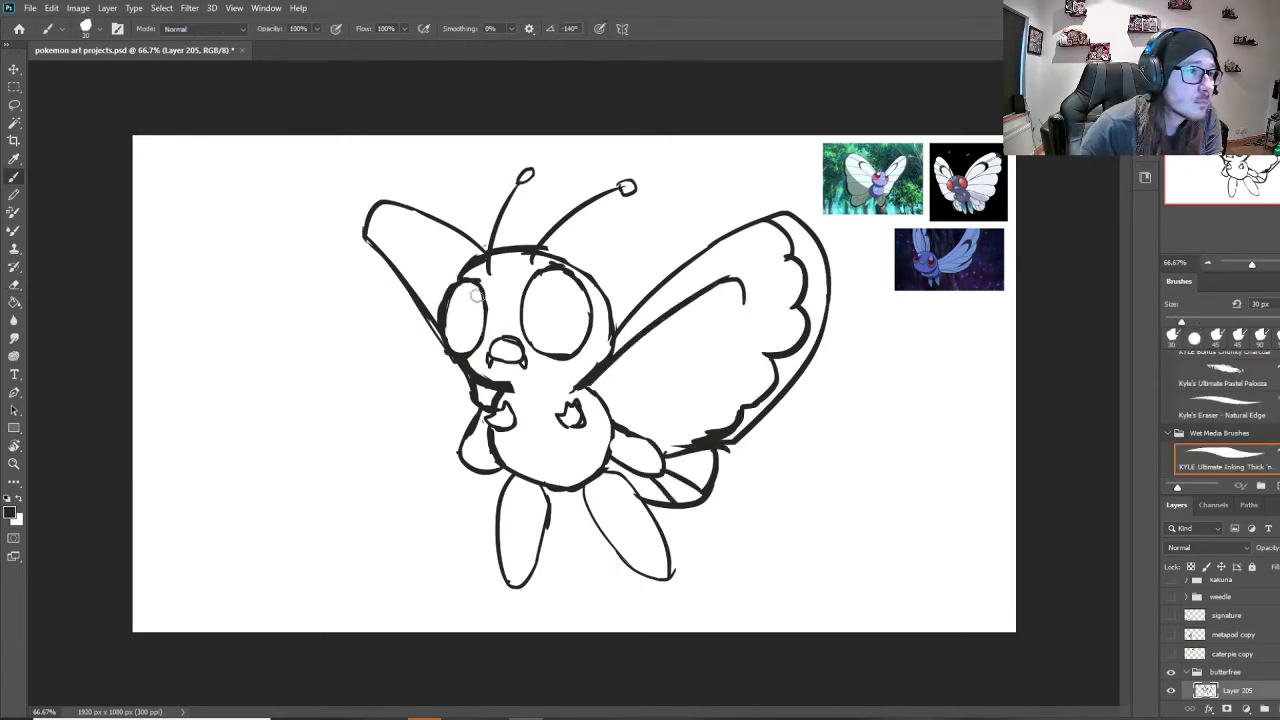
key(e)
key(b)
drag(547, 285, 590, 350)
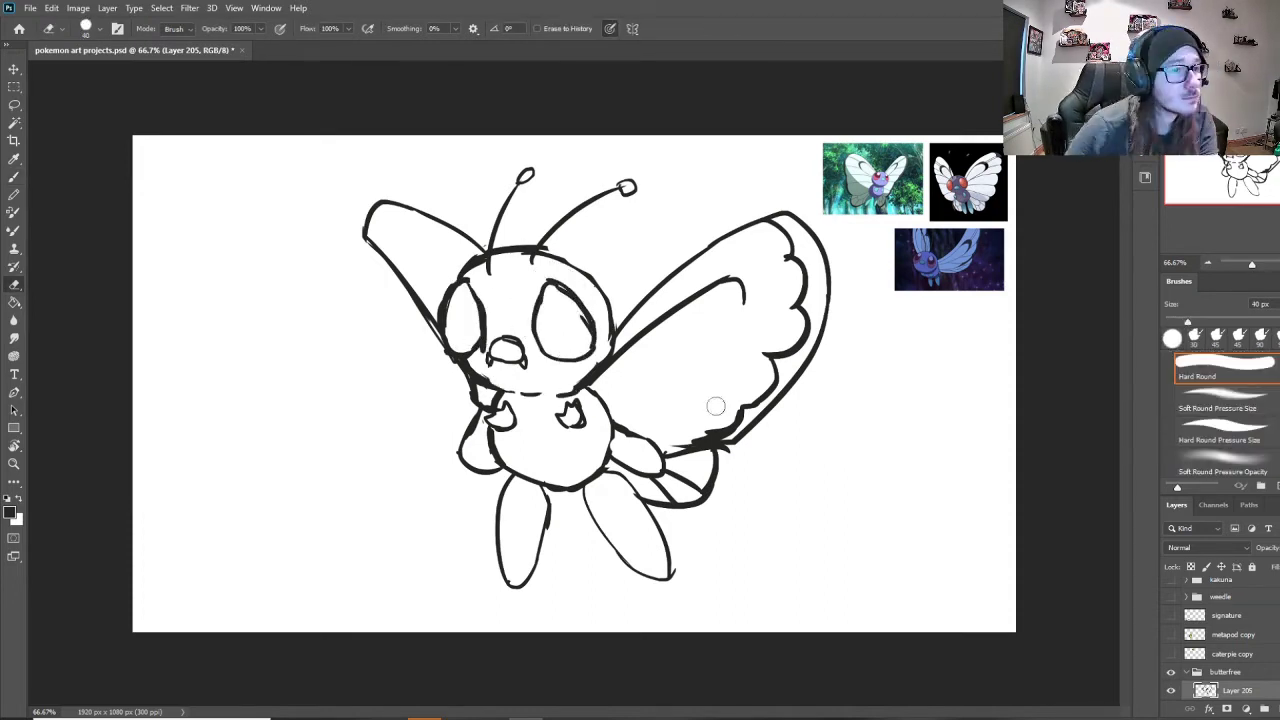
Step: Draw radiating veins across all four wings and add outer borders around the lower wings
drag(745, 295, 622, 377)
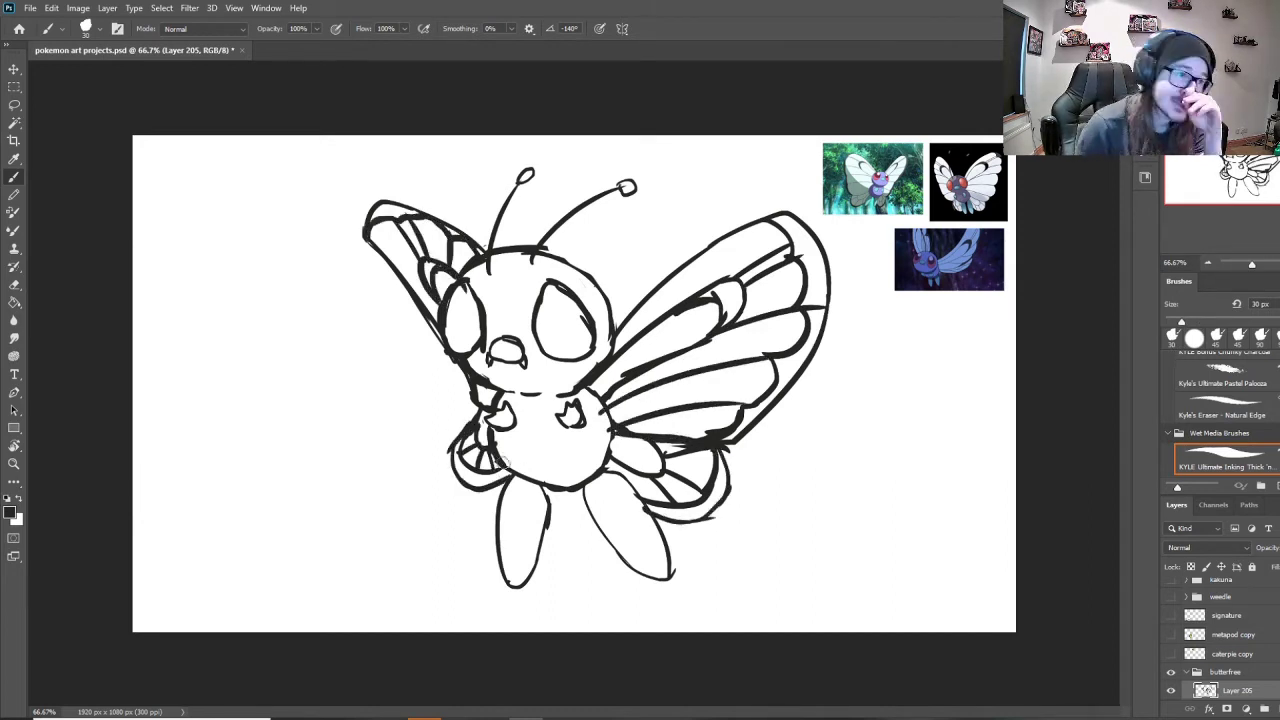
drag(478, 430, 489, 424)
Step: Erase the stray lines around both hands and redraw their pointed outlines
key(e)
drag(491, 413, 505, 406)
key(b)
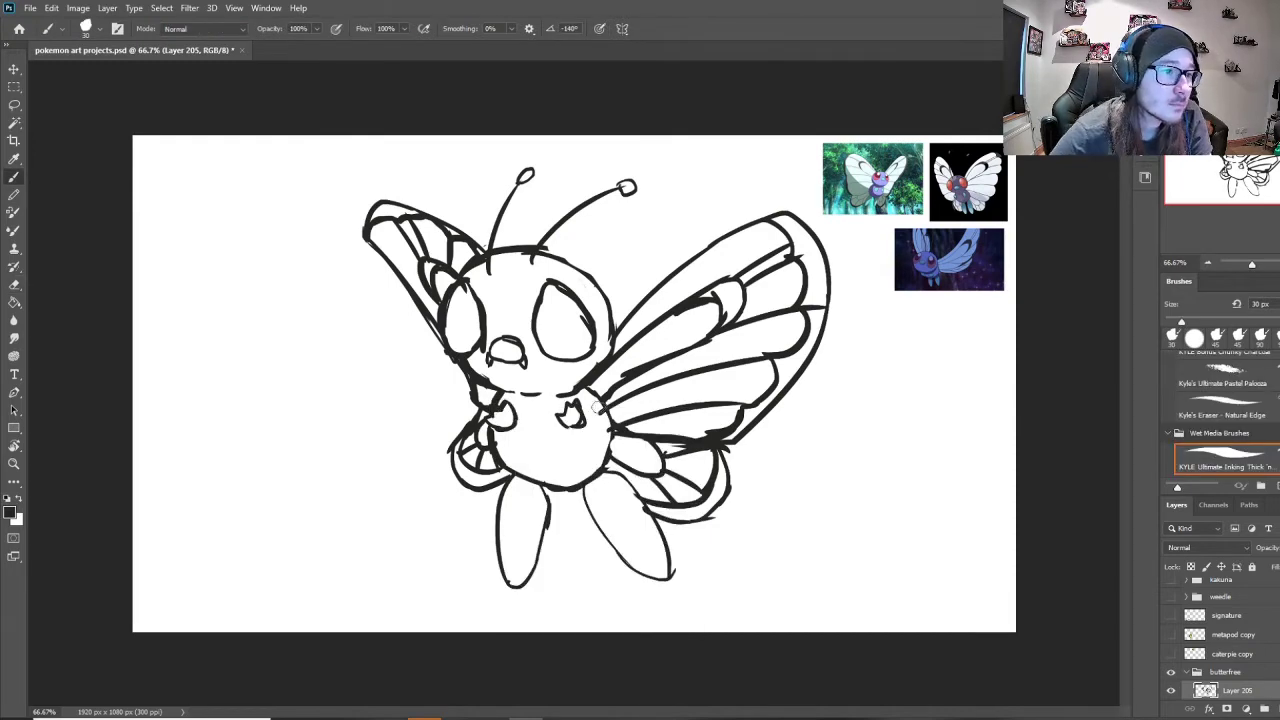
key(e)
drag(584, 406, 583, 422)
key(b)
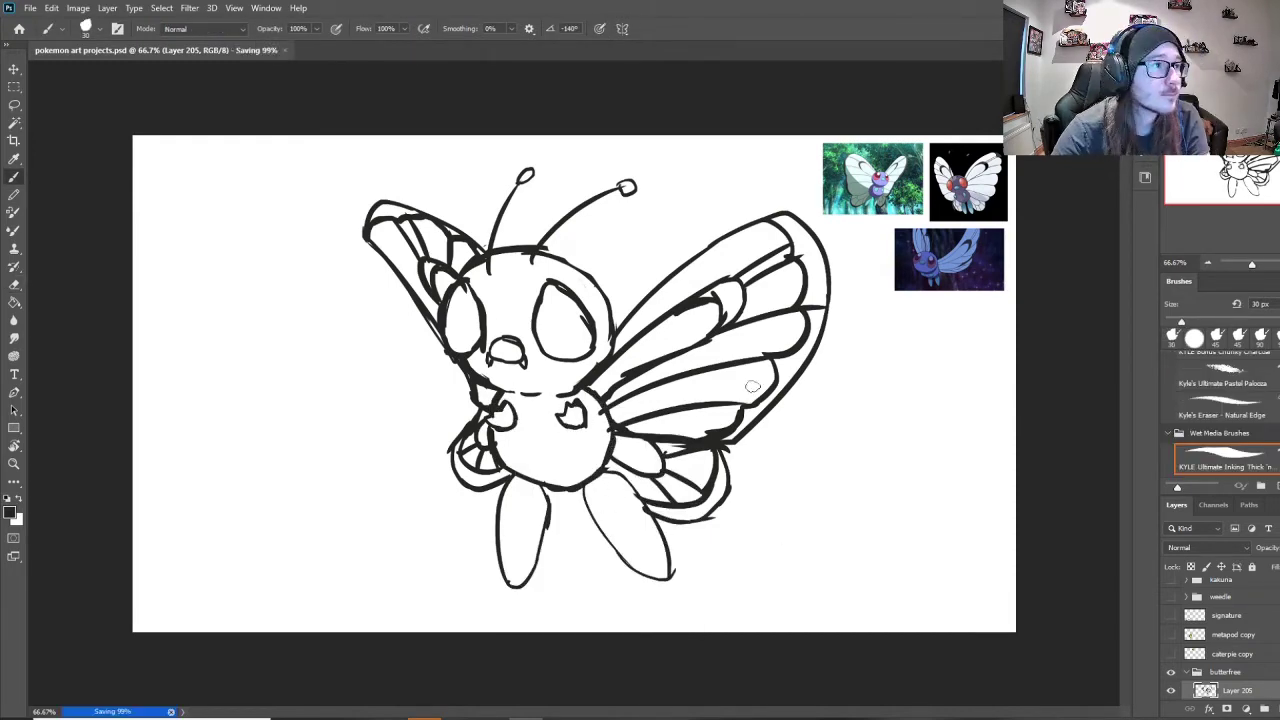
Step: Scale the whole Butterfree sketch down slightly
key(v)
key(ctrl+t)
drag(830, 168, 777, 214)
key(Return)
key(b)
Step: Clean up the left upper wing's outer edge and the left eye's outline
scroll(493, 354, up, 9)
key(e)
drag(425, 461, 482, 503)
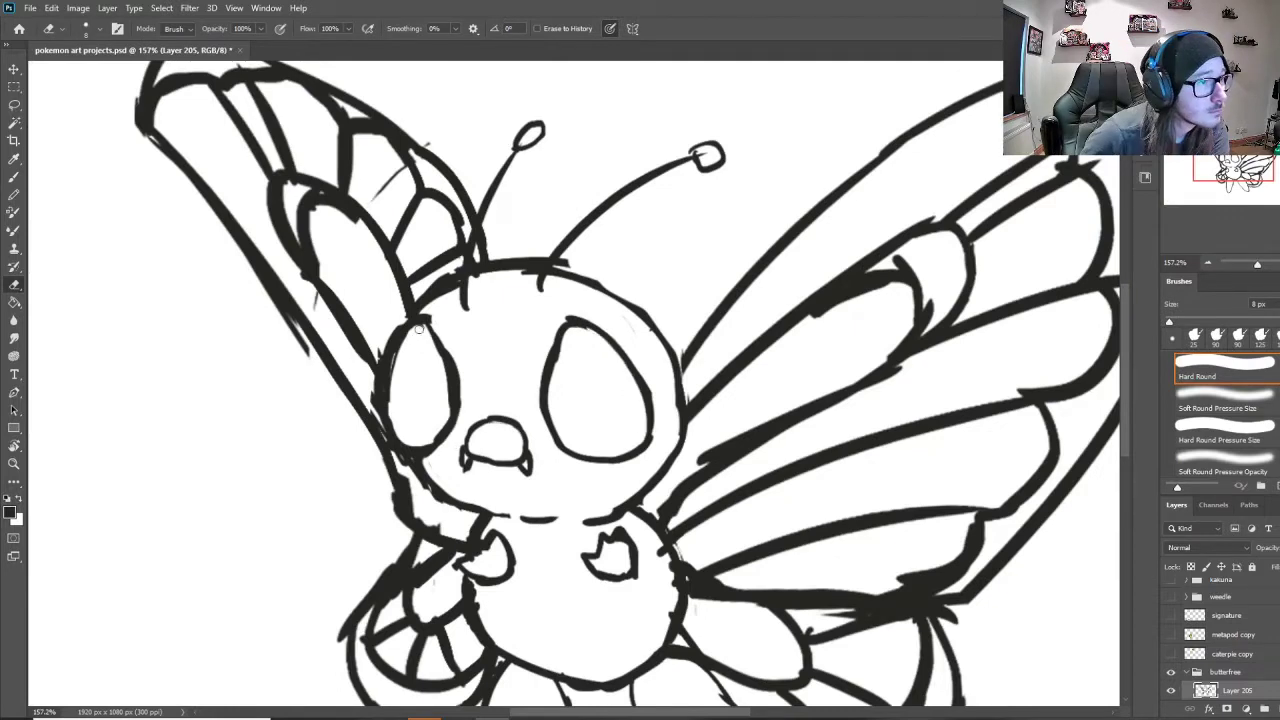
key(b)
mouse_move(419, 328)
mouse_down()
mouse_move(420, 386)
mouse_move(460, 397)
mouse_up()
key(e)
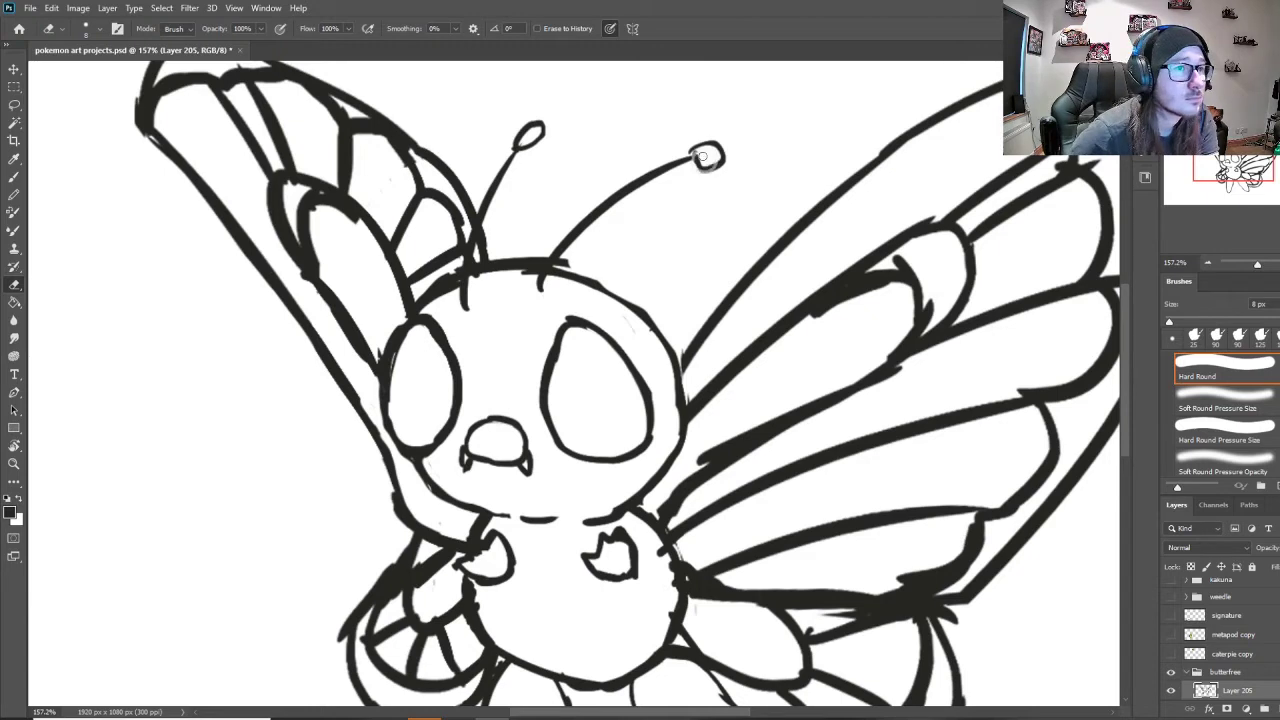
Step: Thicken the head's outline along its right side and tidy the antenna and wing lines
key(b)
mouse_move(560, 265)
mouse_down()
mouse_move(675, 352)
mouse_move(645, 500)
mouse_up()
key(e)
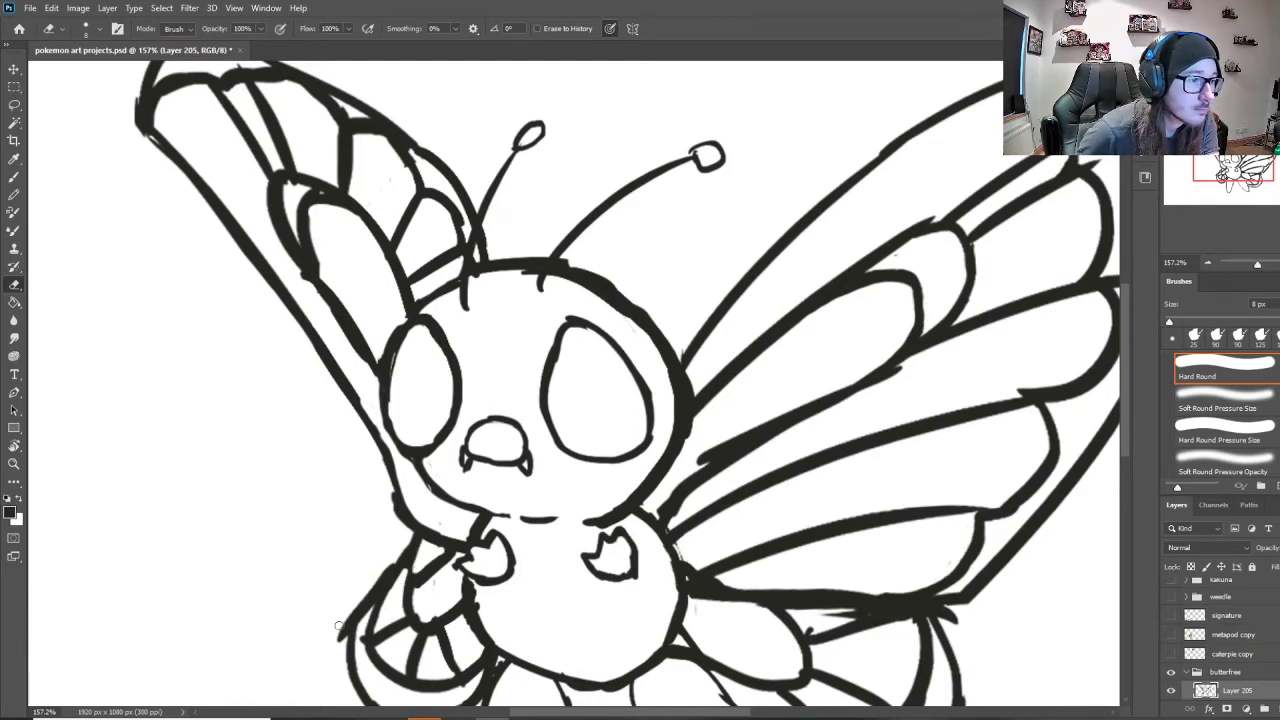
scroll(693, 250, down, 2)
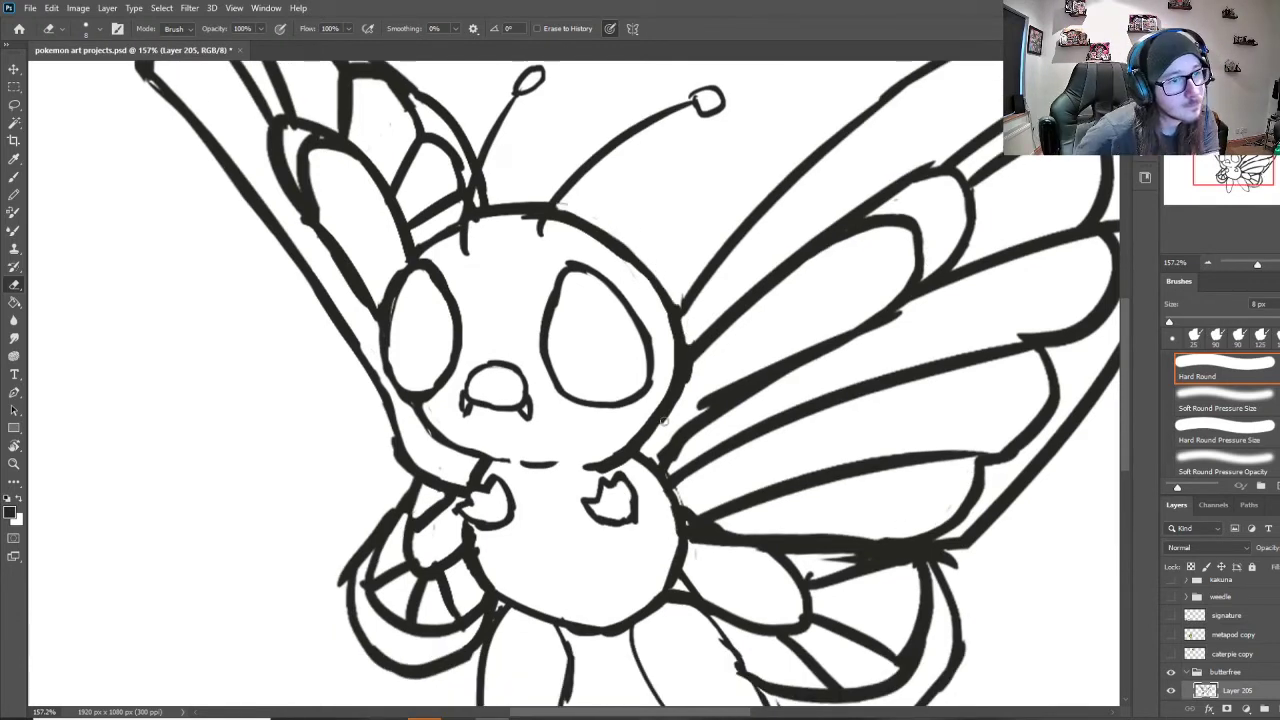
scroll(436, 450, down, 3)
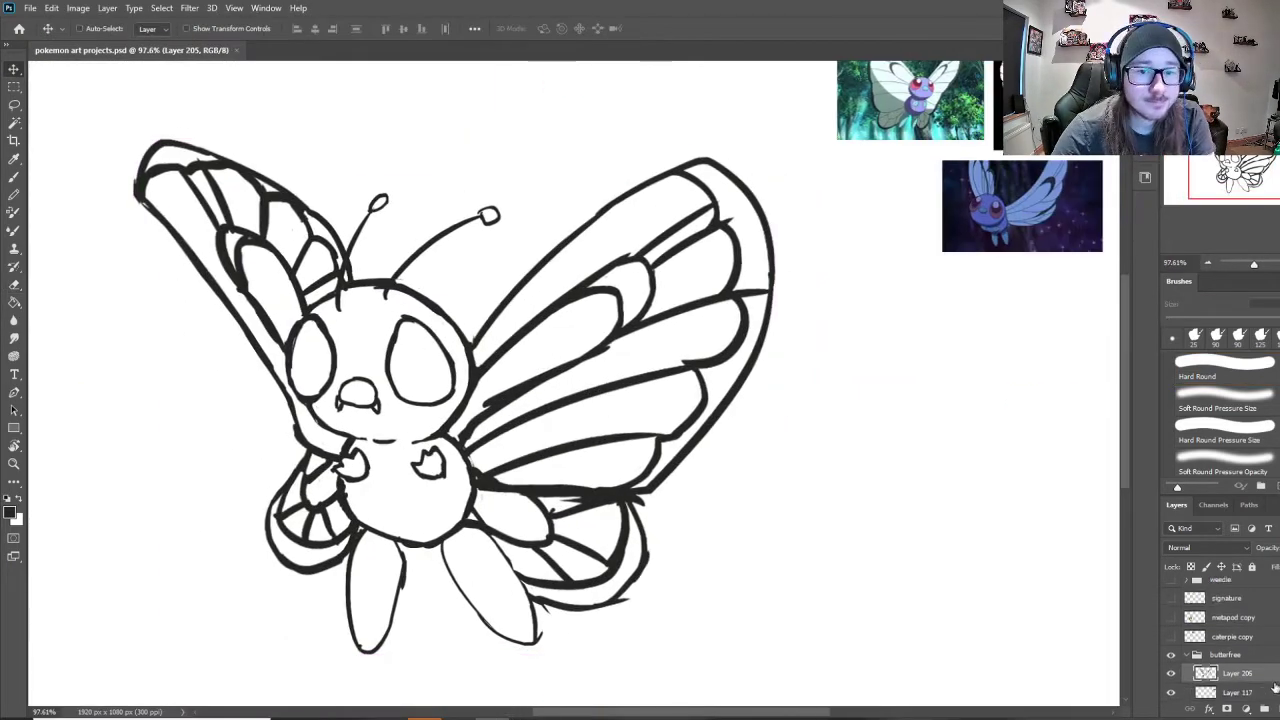
Step: Select the area inside the Butterfree's outer outline and paint it solid dark on Layer 206, beneath the linework
click(1237, 656)
key(w)
click(850, 440)
click(161, 8)
click(172, 66)
click(1237, 675)
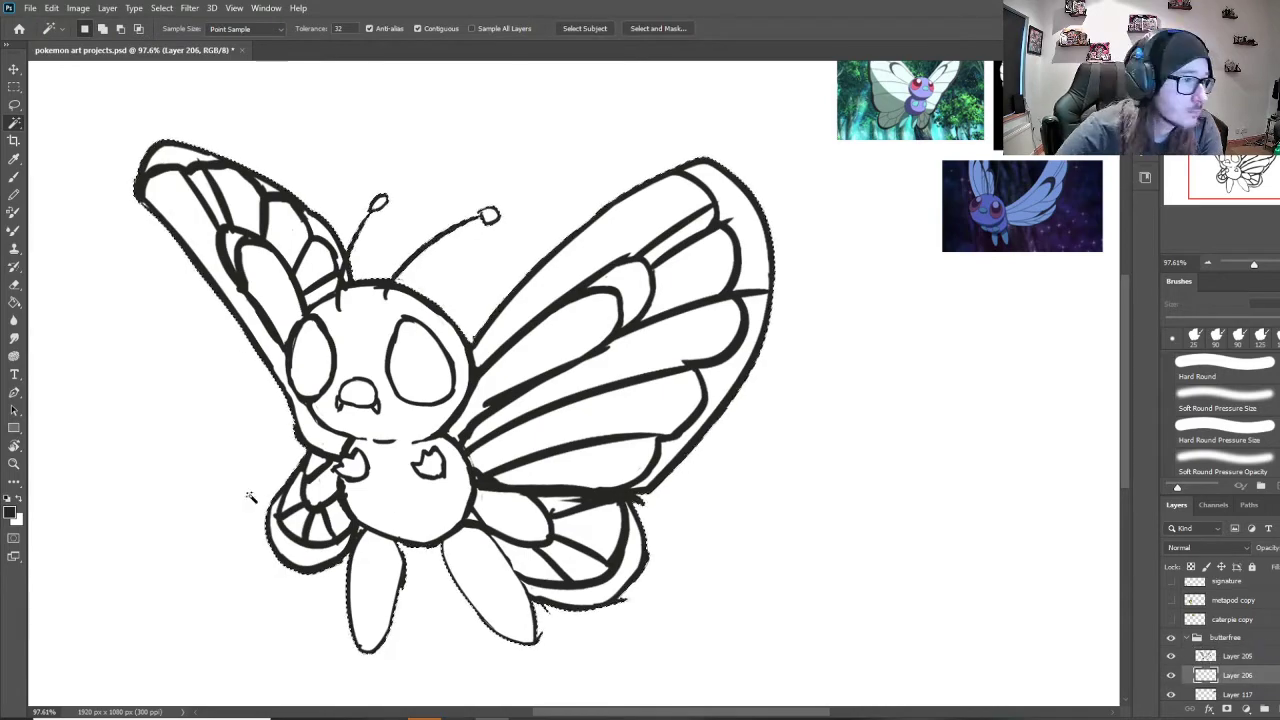
key(b)
drag(345, 480, 215, 160)
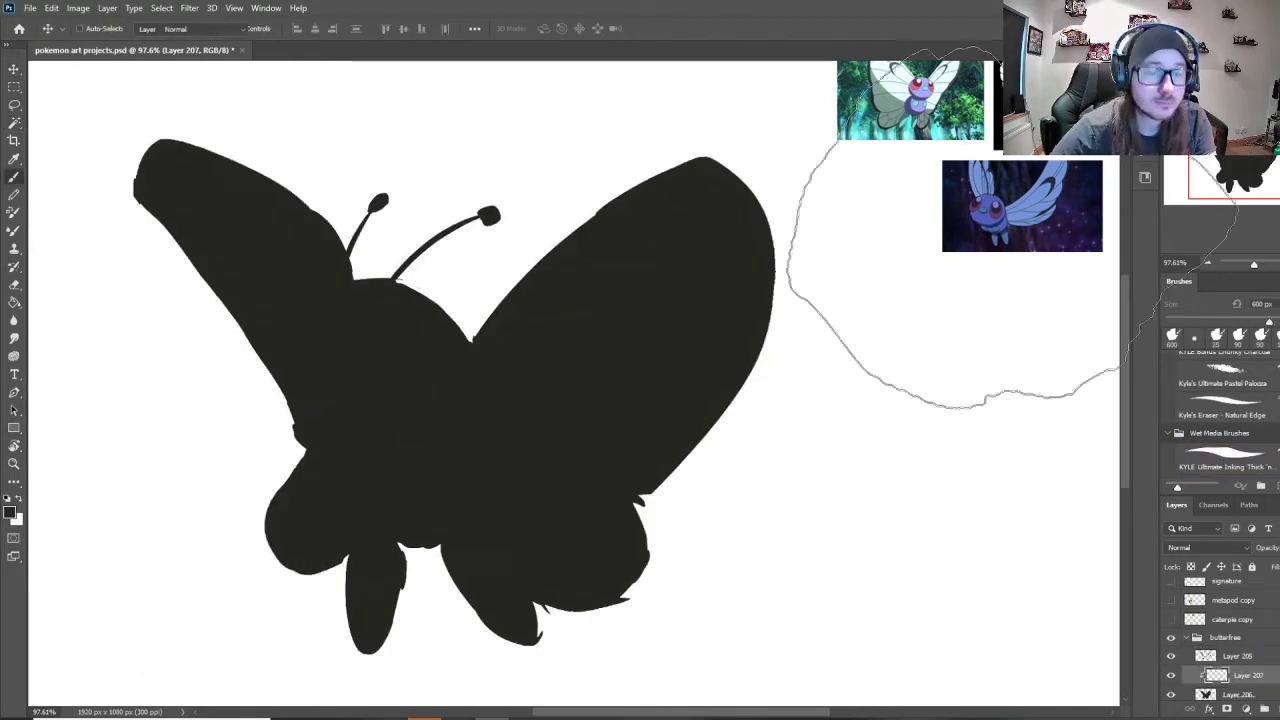
Step: Paint the head and body purple and both feet blue on the clipped layer above the silhouette
mouse_move(392, 295)
mouse_down()
mouse_move(375, 370)
mouse_move(460, 500)
mouse_move(460, 380)
mouse_up()
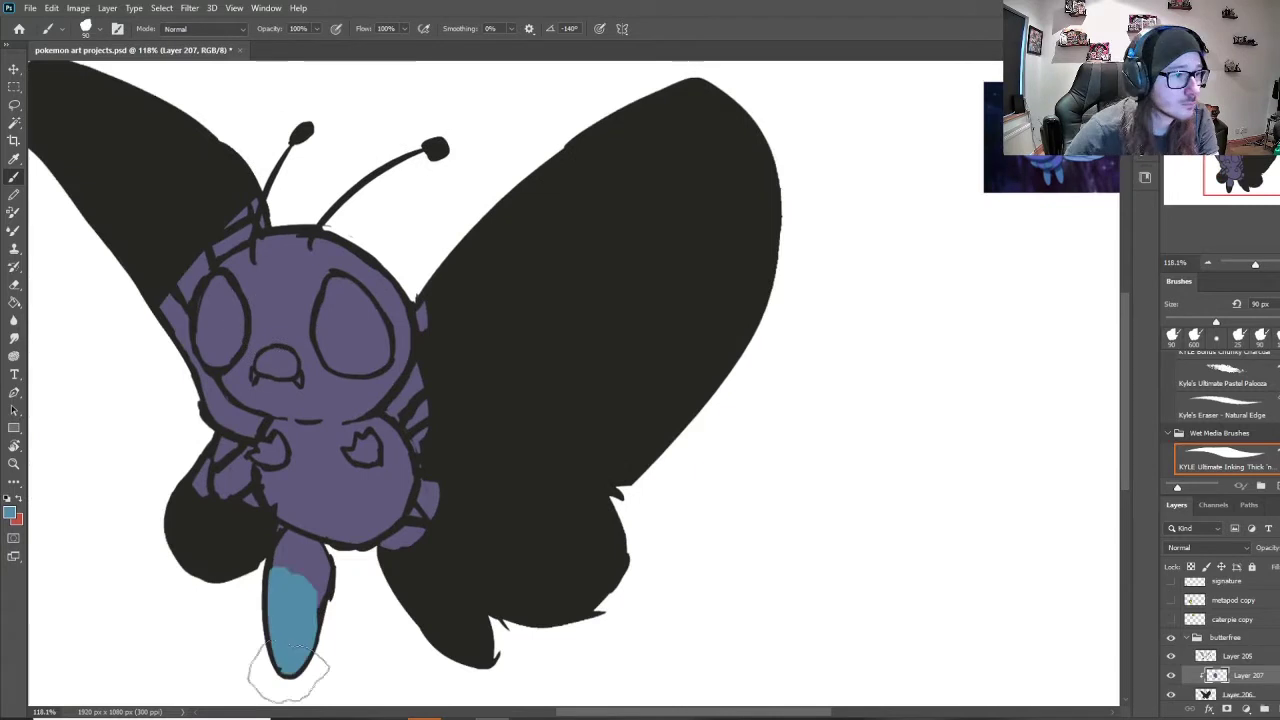
mouse_move(286, 671)
mouse_down()
mouse_move(400, 545)
mouse_move(470, 640)
mouse_up()
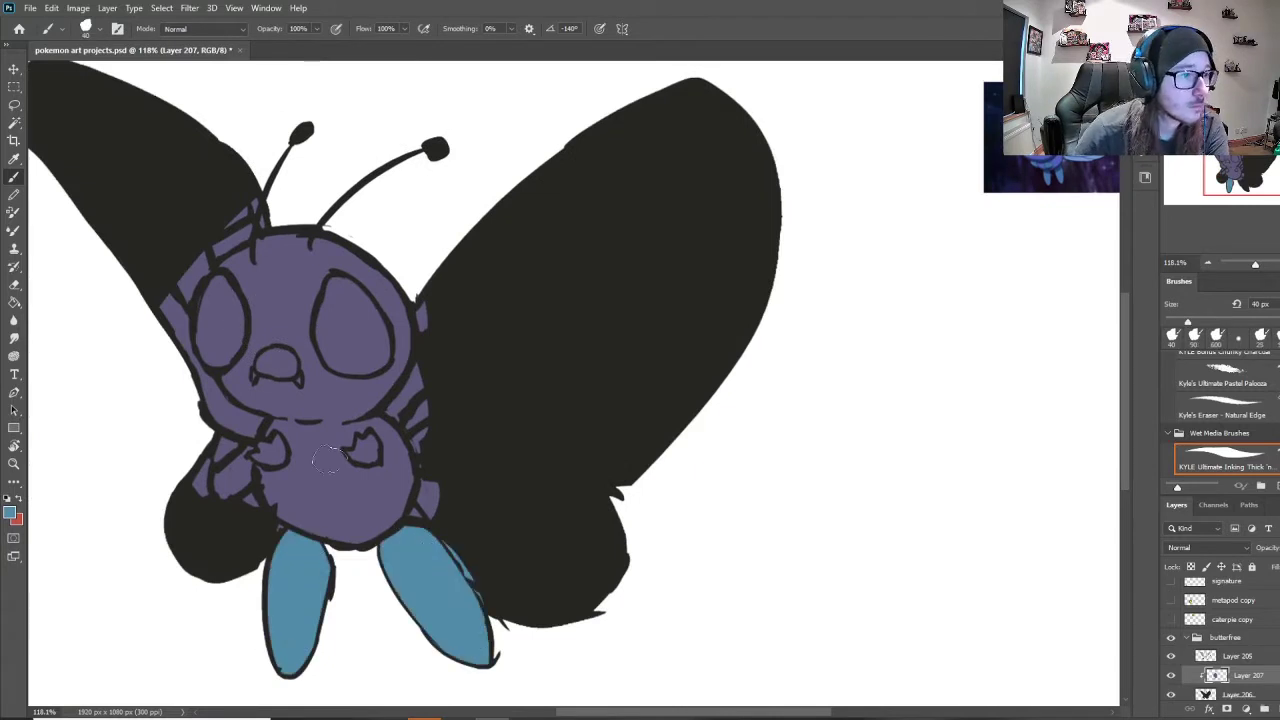
Step: Paint the mouth and hands blue and both eyes red
key(x)
drag(205, 295, 225, 350)
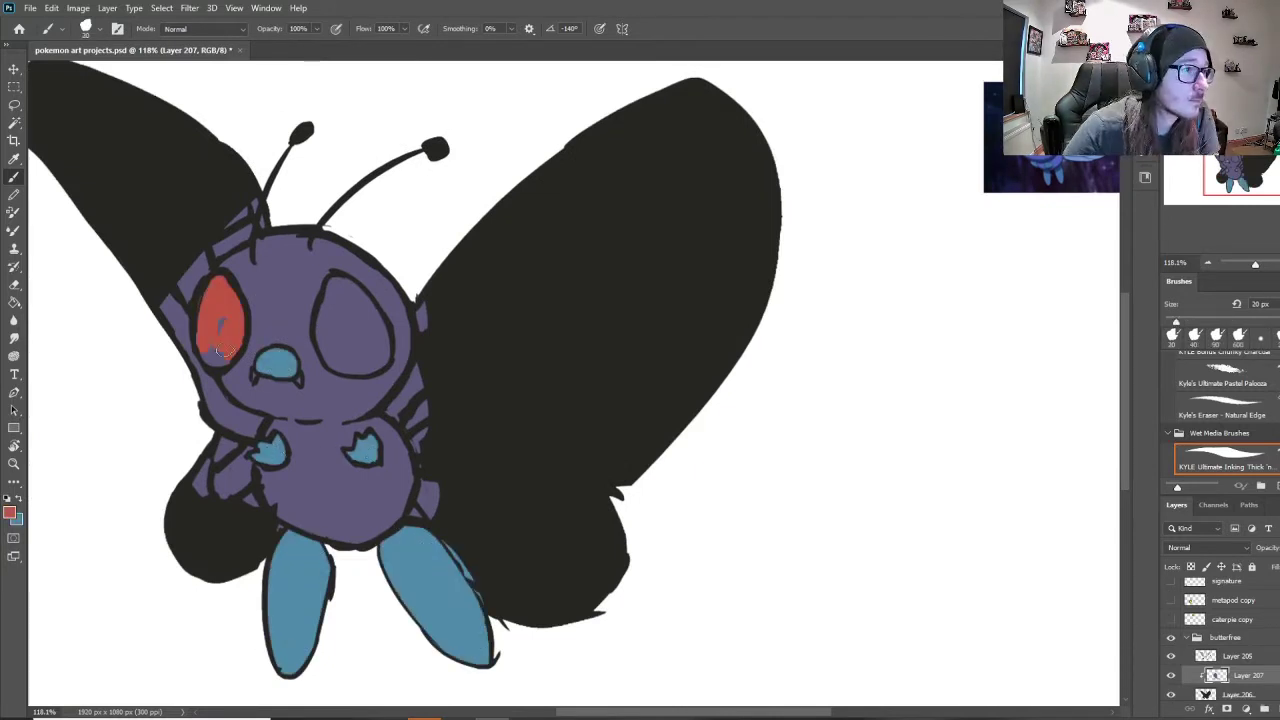
mouse_move(330, 290)
mouse_down()
mouse_move(361, 376)
mouse_move(350, 335)
mouse_up()
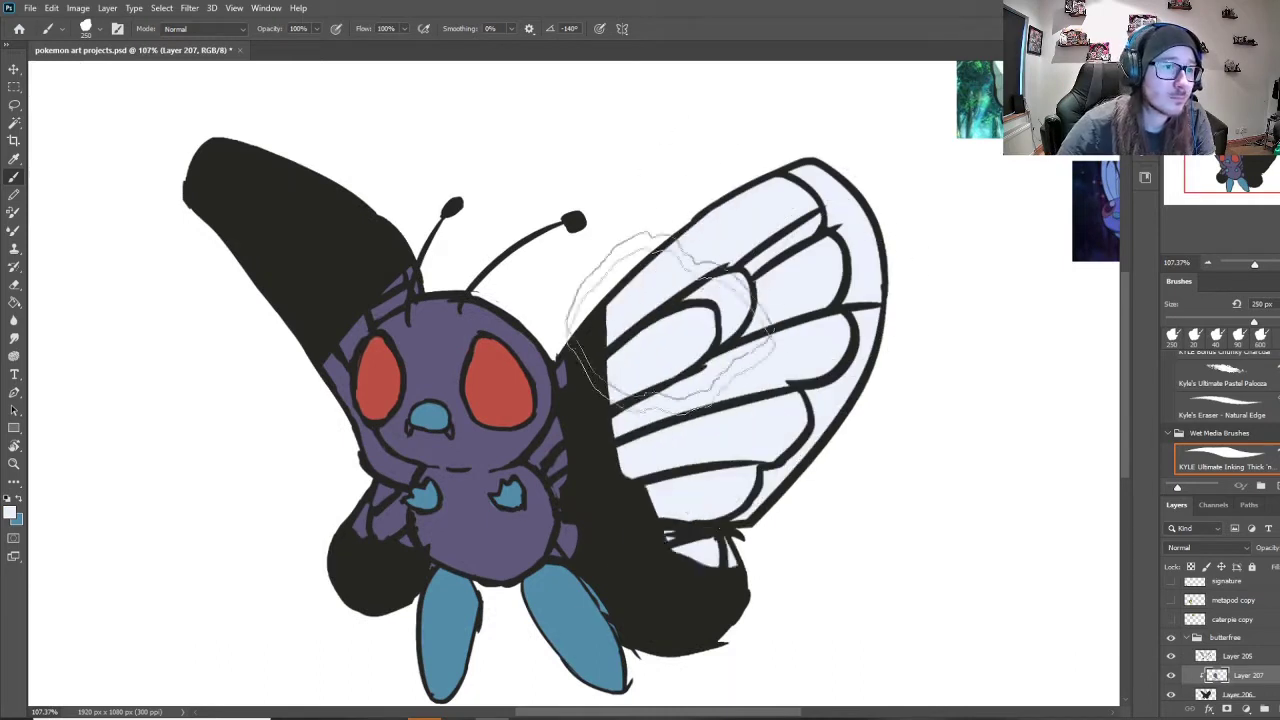
Step: Paint the right upper and lower wings and most of the left lower wing pale bluish white
mouse_move(690, 610)
mouse_down()
mouse_move(620, 565)
mouse_move(560, 552)
mouse_move(585, 480)
mouse_move(570, 360)
mouse_move(580, 480)
mouse_up()
key(bracketright)
key(bracketright)
key(bracketright)
drag(360, 590, 397, 490)
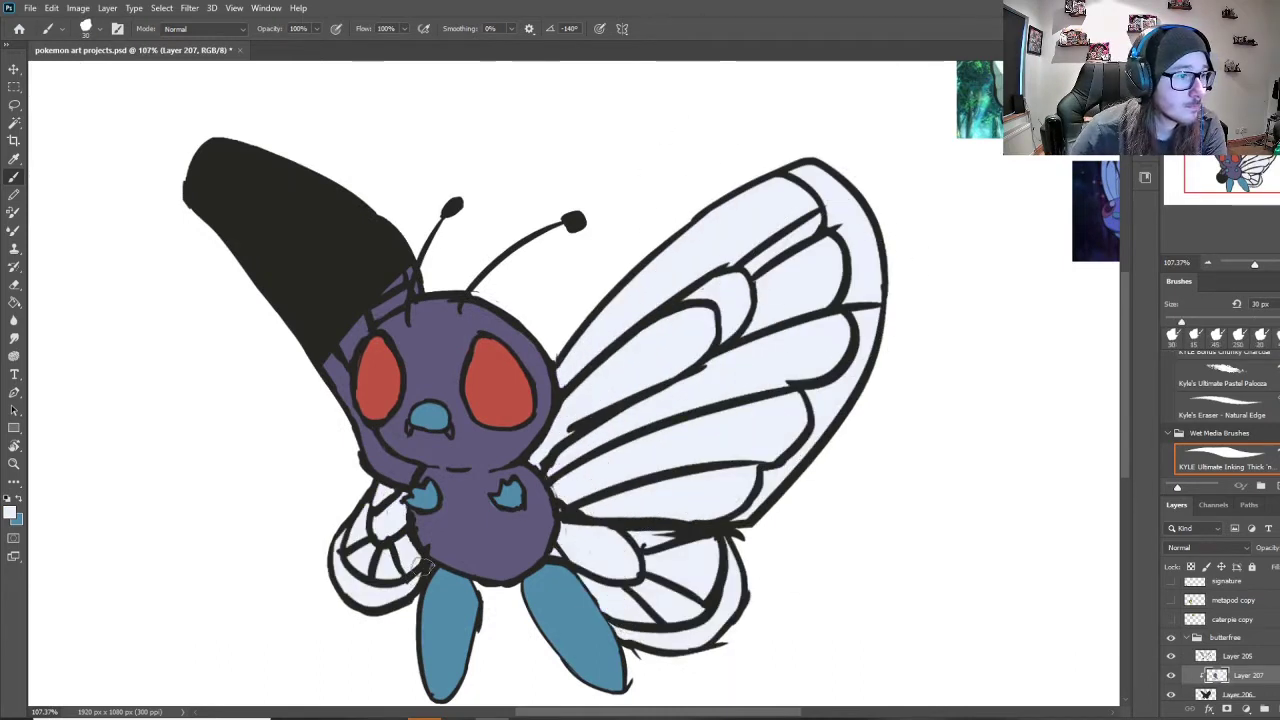
Step: Fill the rest of the left lower wing and the whole left upper wing with the pale wing colour
drag(425, 566, 388, 458)
mouse_move(337, 412)
mouse_down()
mouse_move(332, 268)
mouse_move(354, 163)
mouse_up()
key(bracketright)
key(bracketright)
key(bracketright)
key(bracketright)
key(bracketright)
key(bracketright)
key(bracketright)
key(bracketright)
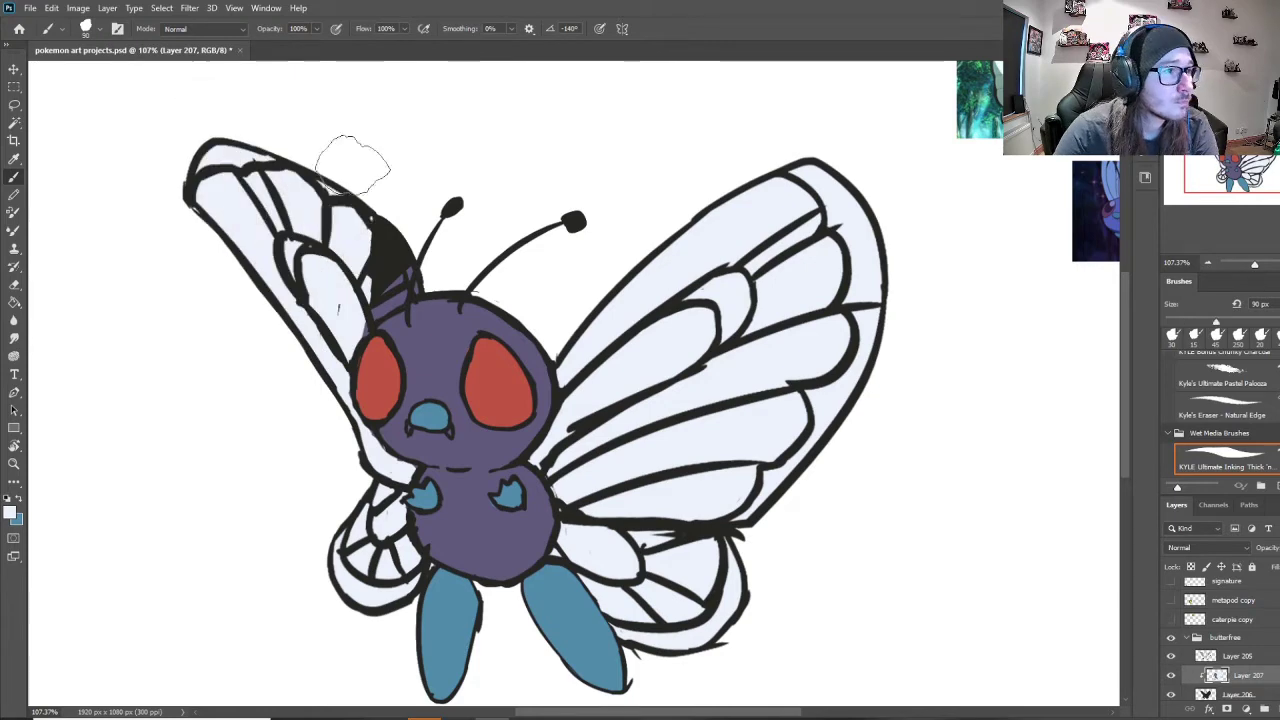
drag(380, 235, 386, 278)
drag(480, 241, 336, 296)
Step: Paint the right upper wing's scalloped outer border and hooked inner marking black
alt+click(430, 277)
scroll(432, 319, up, 4)
key(bracketleft)
key(bracketleft)
key(bracketleft)
key(bracketleft)
key(bracketleft)
key(bracketleft)
key(bracketleft)
key(bracketleft)
mouse_move(758, 186)
mouse_down()
mouse_move(809, 256)
mouse_move(822, 380)
mouse_move(780, 503)
mouse_move(788, 578)
mouse_up()
scroll(751, 450, down, 3)
drag(751, 450, 684, 520)
mouse_move(606, 202)
mouse_down()
mouse_move(662, 178)
mouse_move(650, 254)
mouse_up()
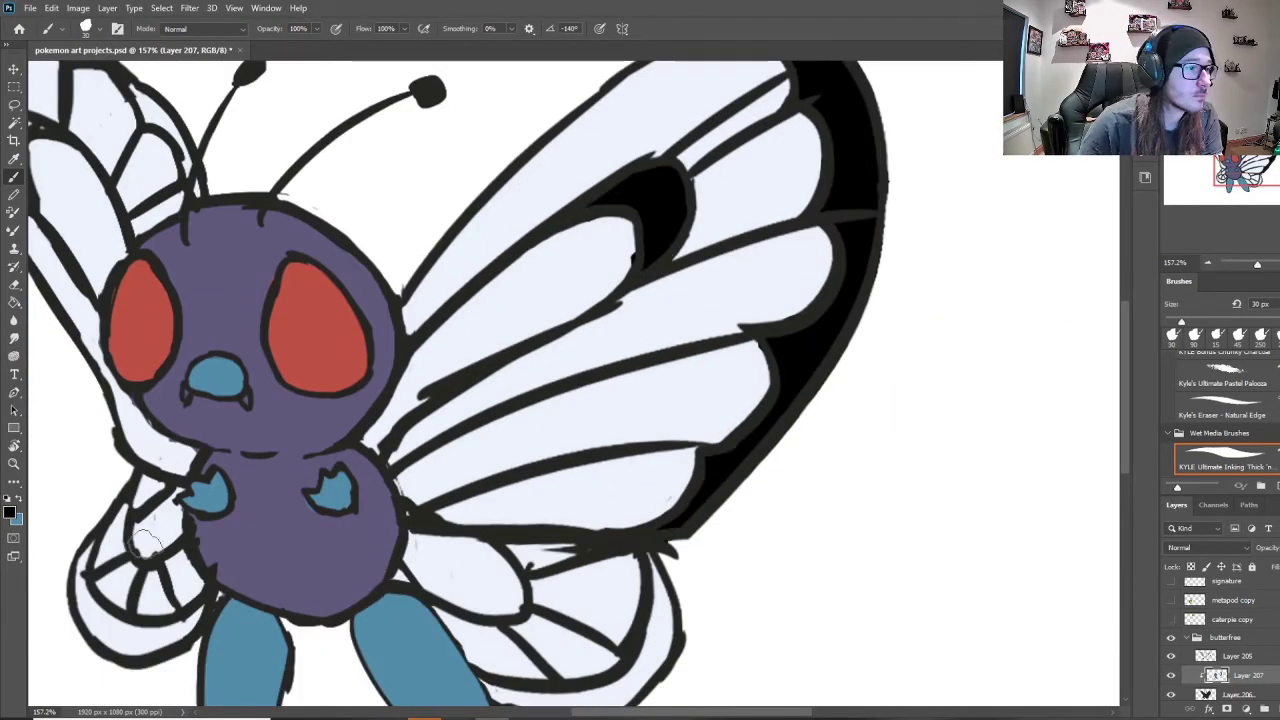
Step: Paint the outer borders of both lower wings black
mouse_move(108, 543)
mouse_down()
mouse_move(163, 650)
mouse_move(212, 596)
mouse_up()
drag(663, 648, 663, 579)
scroll(663, 579, down, 3)
mouse_move(562, 540)
mouse_down()
mouse_move(488, 516)
mouse_move(645, 514)
mouse_up()
scroll(645, 520, down, 3)
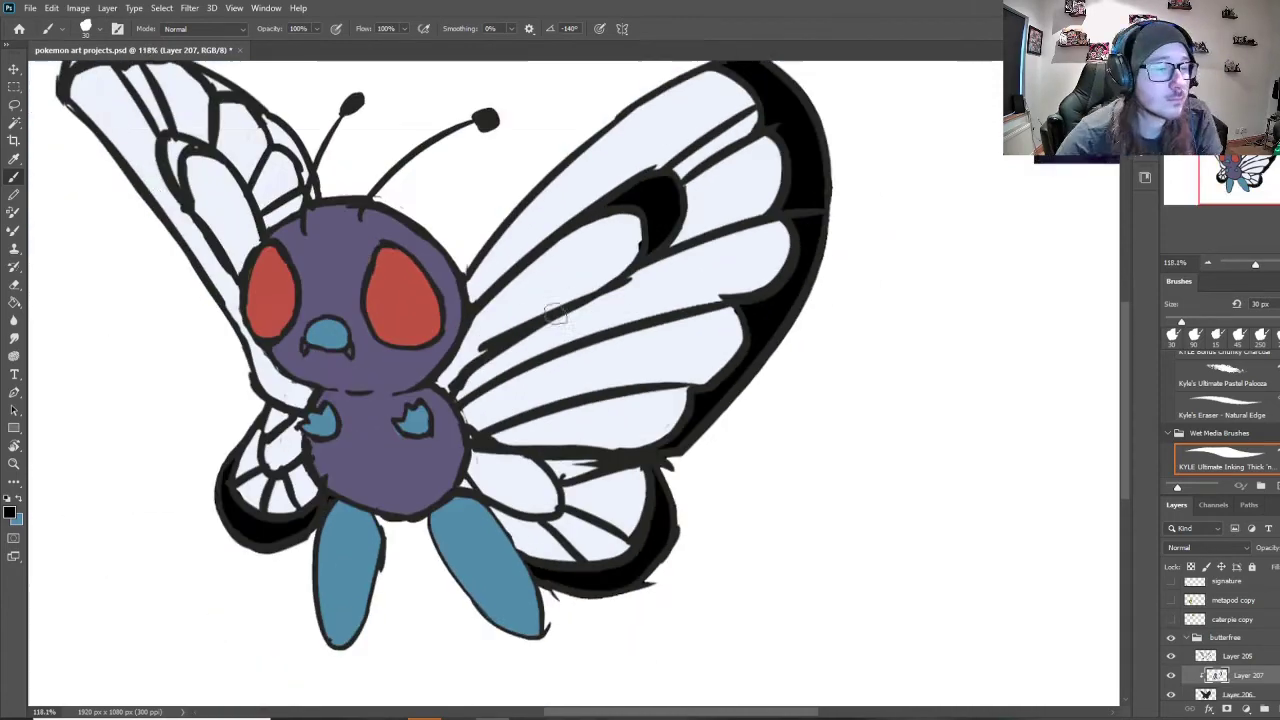
Step: Paint the left upper wing's inner marking and outer border black
drag(551, 308, 583, 396)
drag(208, 236, 215, 278)
drag(142, 130, 110, 136)
scroll(806, 280, down, 2)
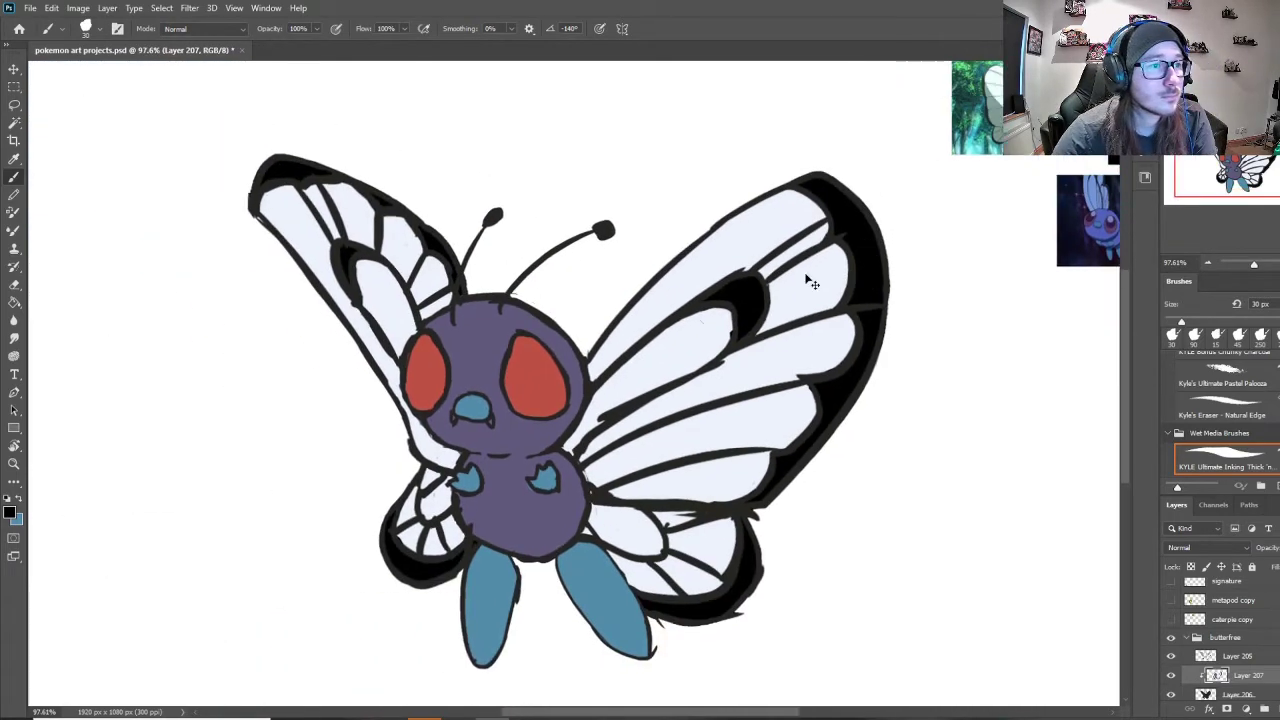
Step: Shade the head with a slightly lighter purple sampled from its base colour, redoing the unwanted strokes
drag(806, 280, 760, 287)
scroll(1029, 346, up, 6)
drag(200, 480, 661, 353)
alt+click(380, 390)
scroll(395, 415, down, 1)
mouse_move(265, 350)
mouse_down()
mouse_move(322, 387)
mouse_move(318, 434)
mouse_up()
mouse_move(382, 368)
mouse_down()
mouse_move(468, 488)
mouse_move(434, 543)
mouse_up()
drag(254, 346, 310, 436)
drag(250, 372, 322, 500)
key(ctrl+z)
key(ctrl+z)
drag(434, 550, 354, 600)
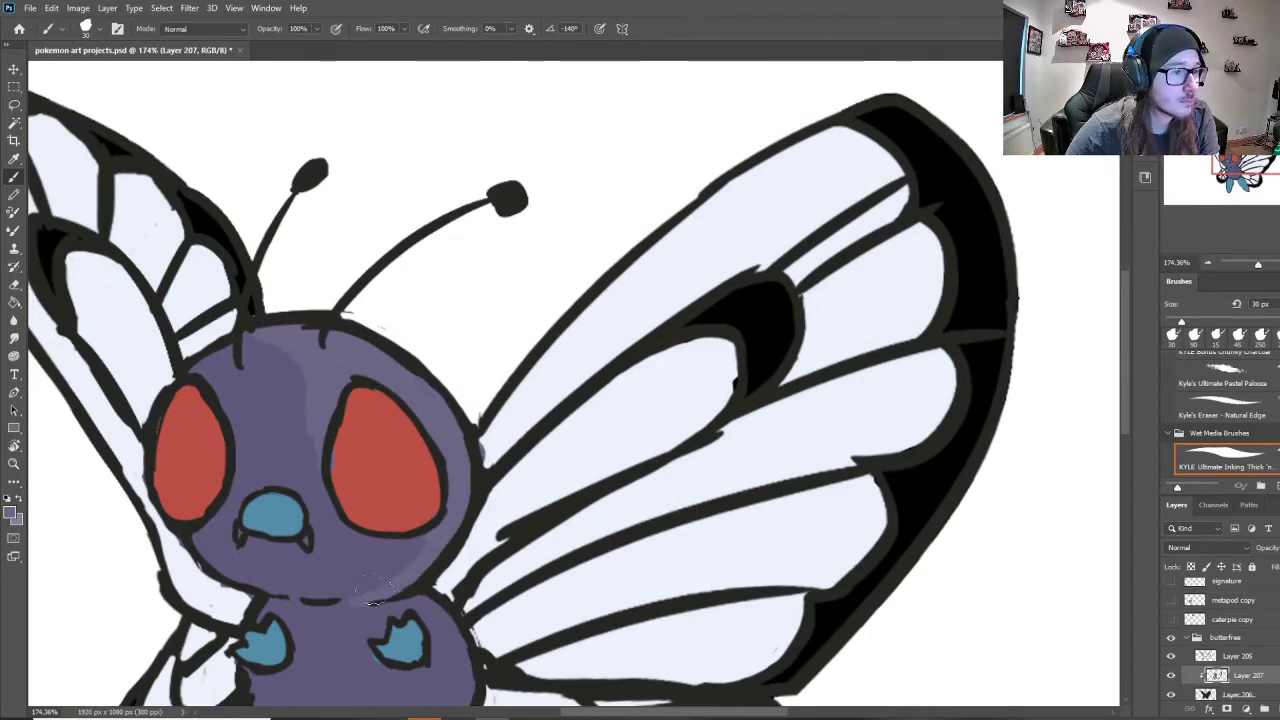
Step: Shade the body's right and lower edges with the lighter purple
scroll(400, 480, down, 3)
drag(450, 486, 436, 630)
drag(292, 618, 408, 640)
drag(468, 554, 406, 650)
Step: Add brighter purple highlights to the head's upper right and the body's right edge, softening the body shading
key(x)
drag(462, 510, 438, 626)
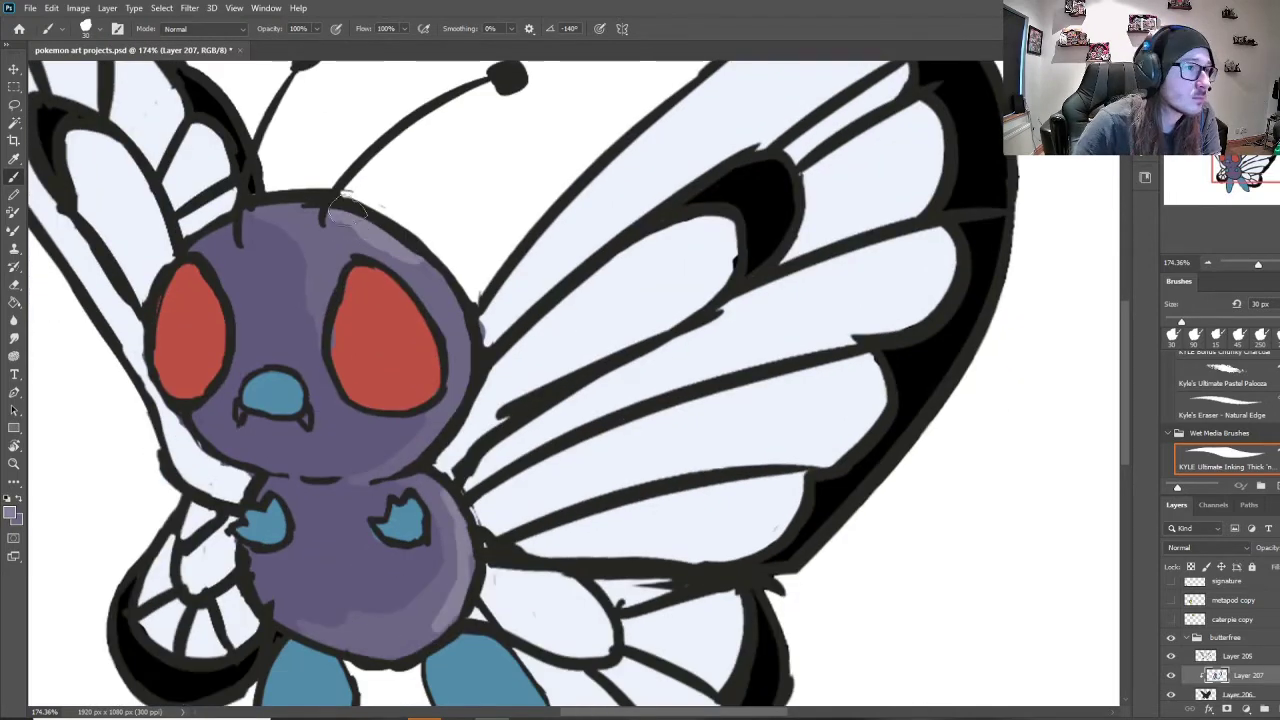
mouse_move(440, 560)
mouse_down()
mouse_move(440, 622)
mouse_move(304, 616)
mouse_up()
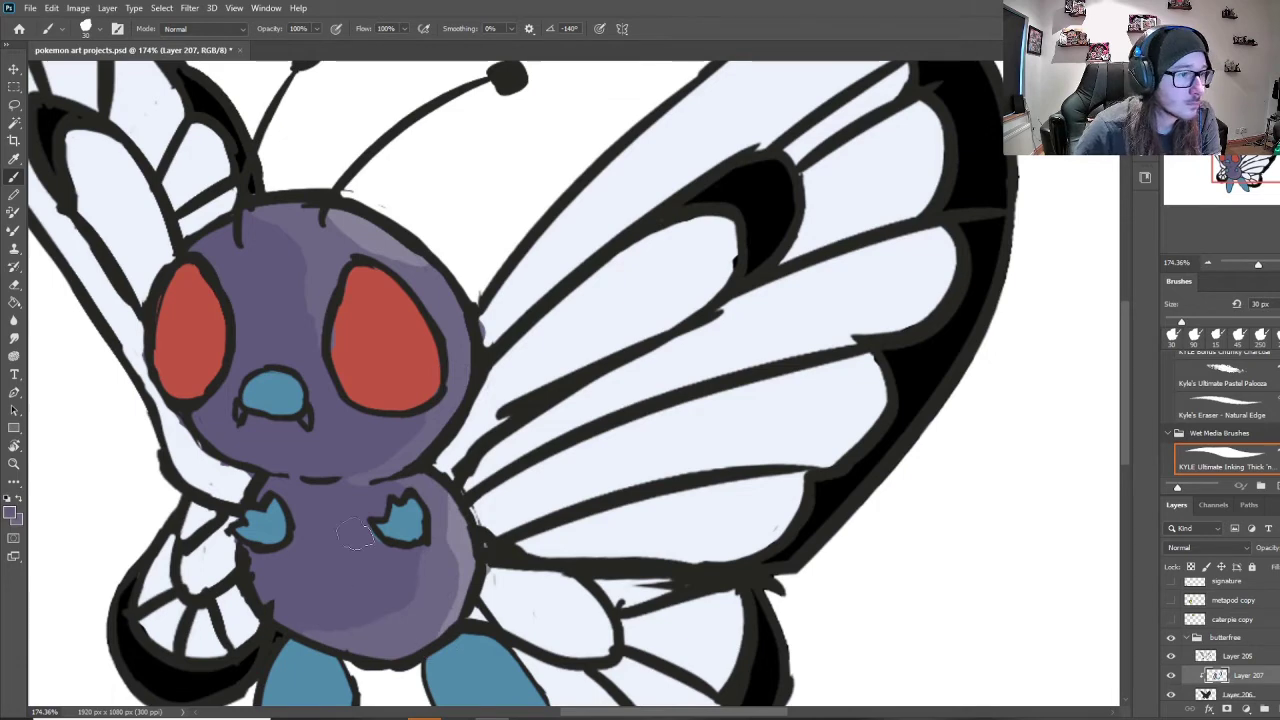
Step: Shade beneath the right eye and around both hands with a slightly darker purple
click(10, 512)
click(617, 306)
click(886, 199)
drag(200, 414, 302, 480)
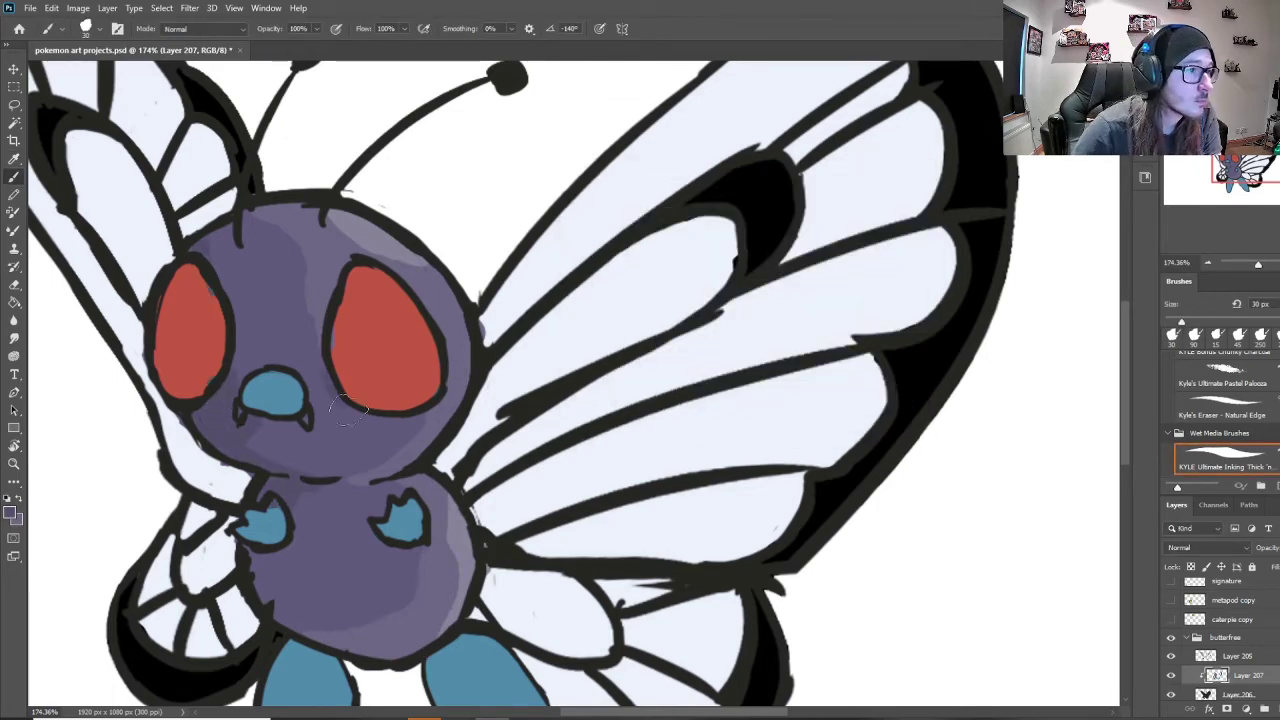
alt+click(350, 541)
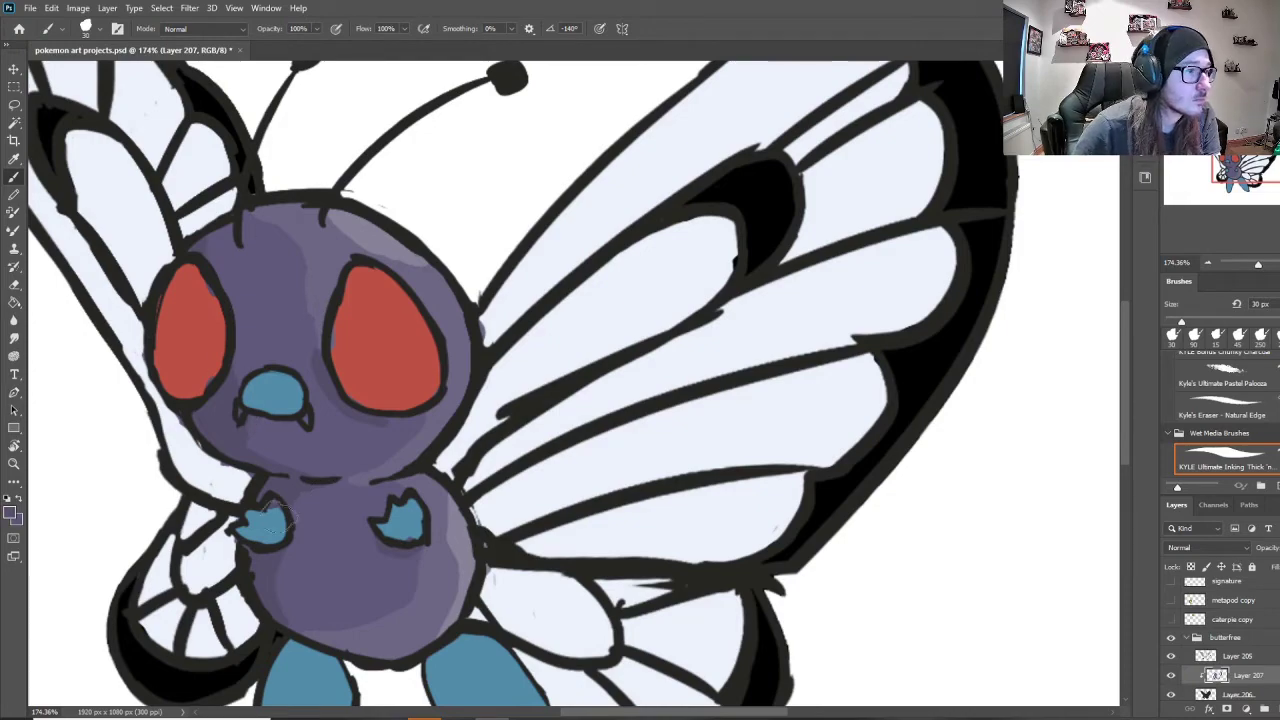
drag(900, 270, 134, 628)
Step: Paint a salmon-red mid-tone on both eyes with a 35 px brush, using colours sampled from the reference
alt+click(590, 148)
drag(220, 420, 763, 377)
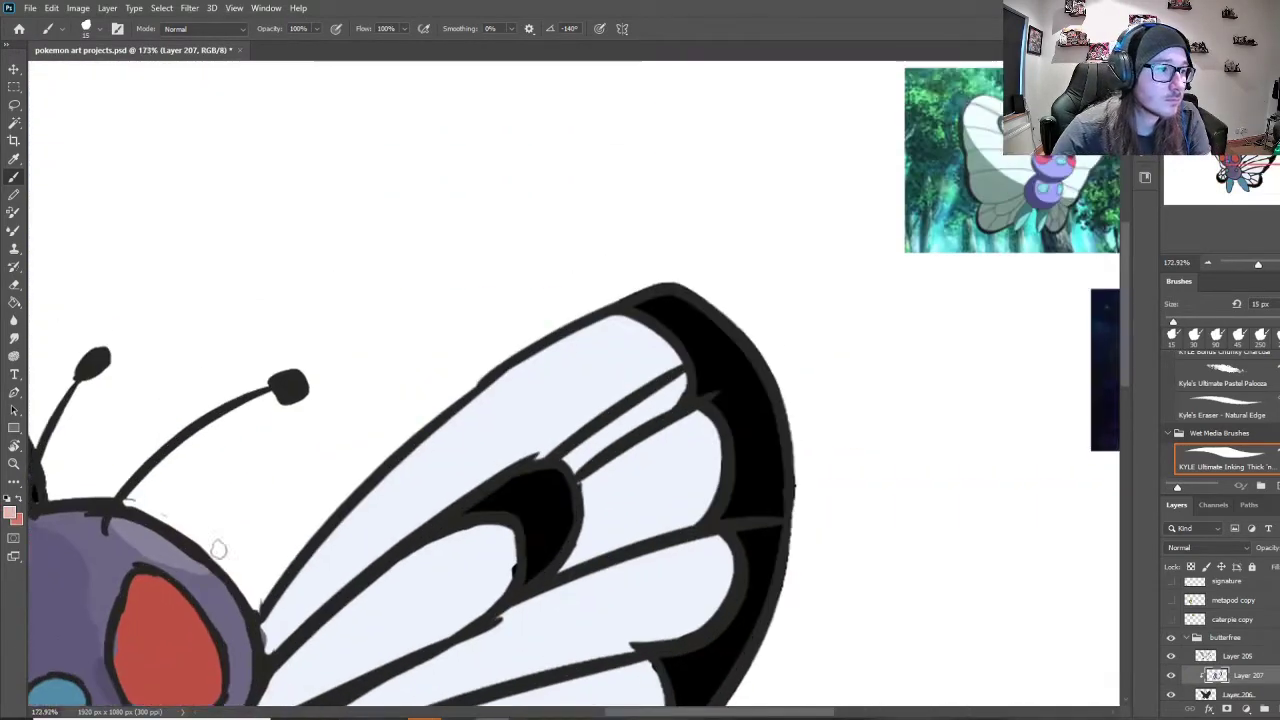
drag(217, 549, 411, 383)
key(])
key(])
key(])
key(])
drag(343, 436, 340, 492)
key(x)
mouse_move(342, 438)
mouse_down()
mouse_move(330, 463)
mouse_move(360, 500)
mouse_up()
drag(168, 424, 182, 490)
Step: Add pale pink highlights to the upper part of both eyes
key(x)
drag(168, 426, 165, 460)
drag(340, 425, 333, 462)
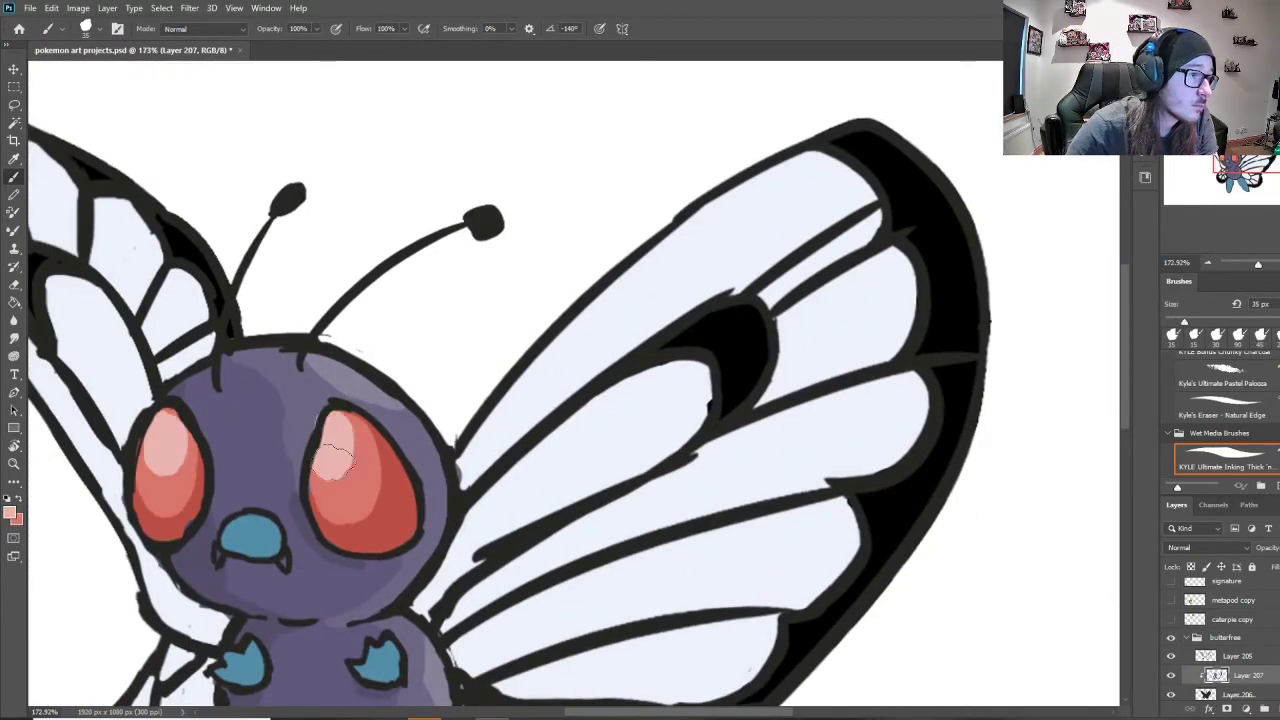
scroll(180, 465, up, 3)
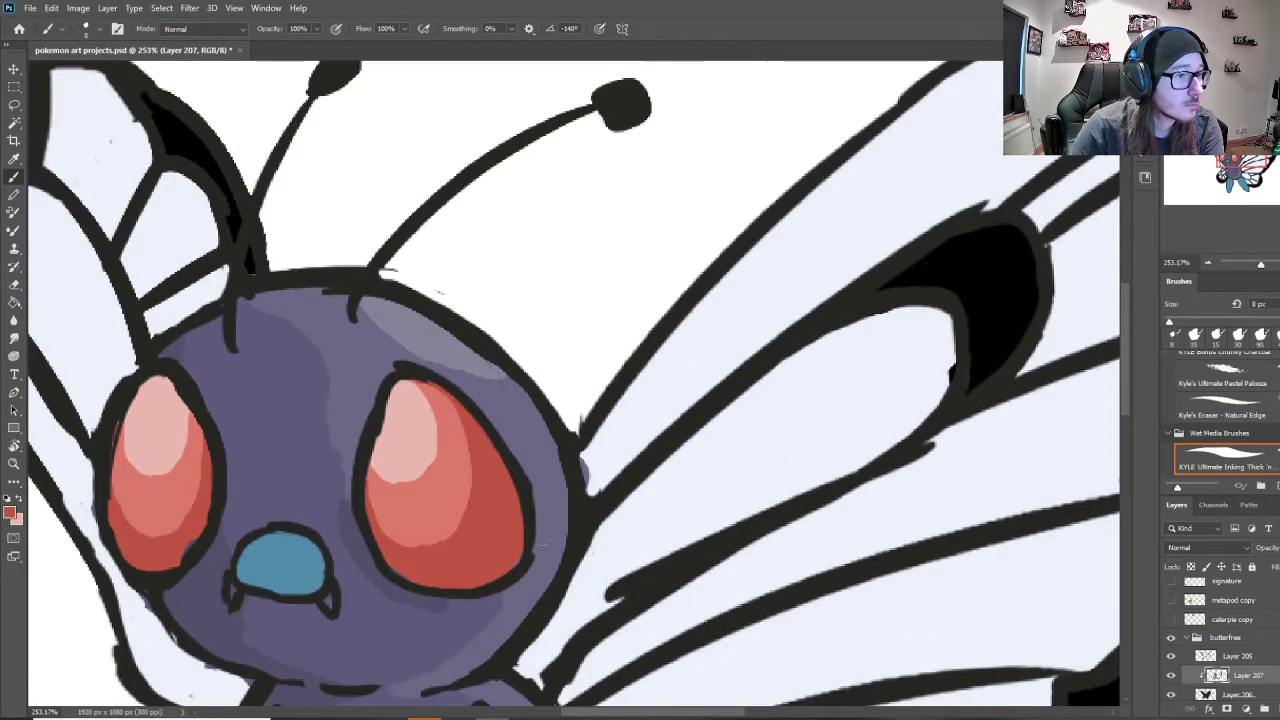
Step: Shade the lower parts of the right upper wing's panels with grey-lavender, filling the lowest panel almost completely
scroll(193, 545, down, 4)
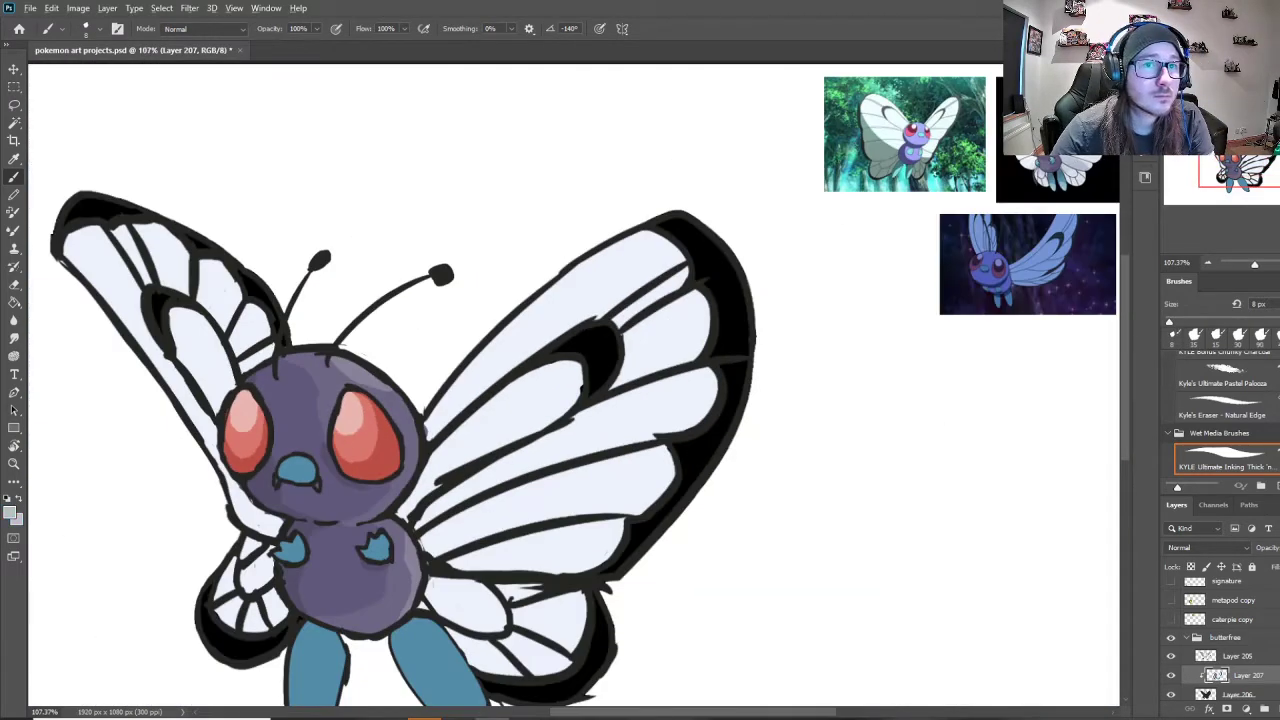
scroll(383, 429, up, 3)
scroll(449, 507, down, 2)
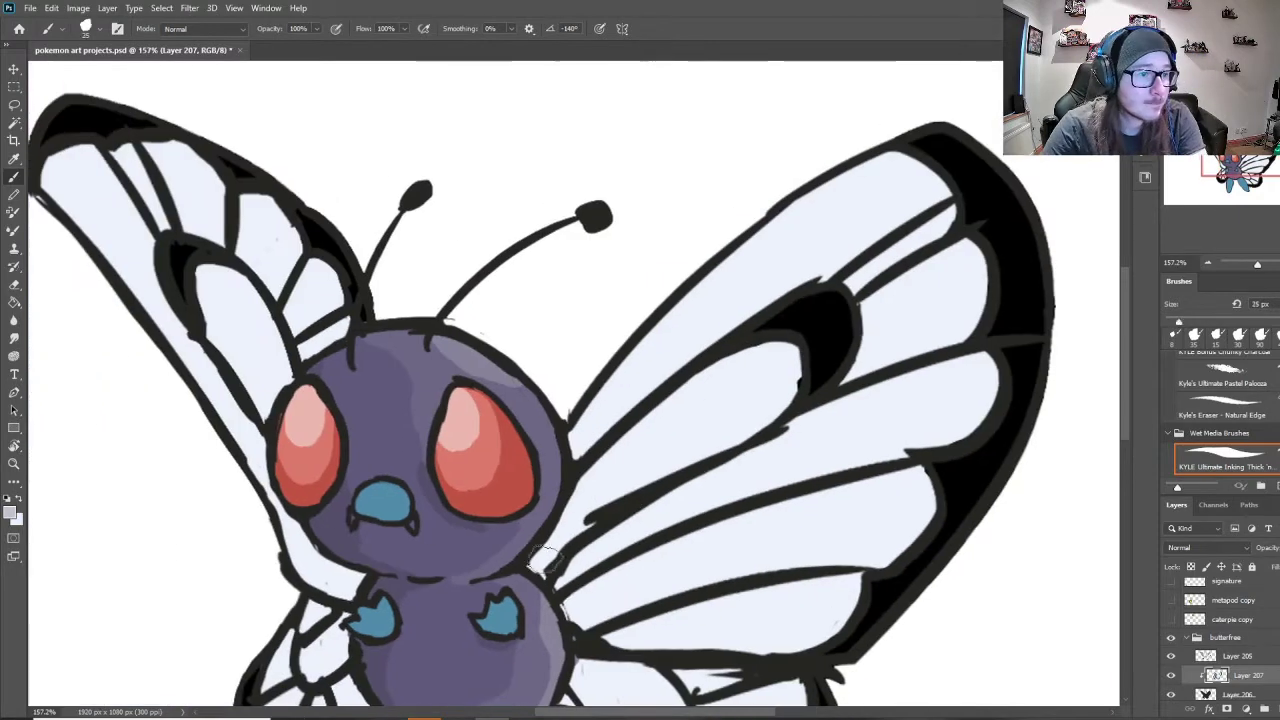
drag(565, 495, 815, 600)
drag(780, 430, 617, 445)
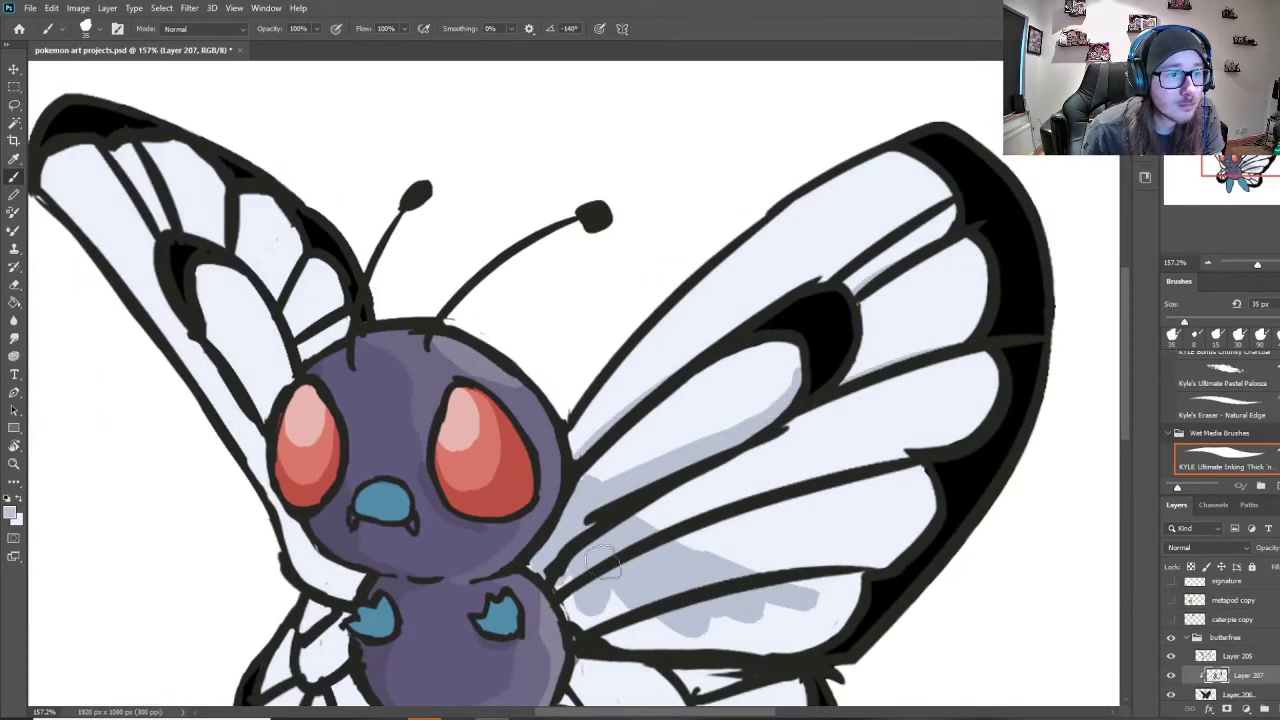
drag(655, 515, 955, 448)
mouse_move(580, 606)
mouse_down()
mouse_move(631, 631)
mouse_move(846, 592)
mouse_up()
drag(749, 549, 912, 532)
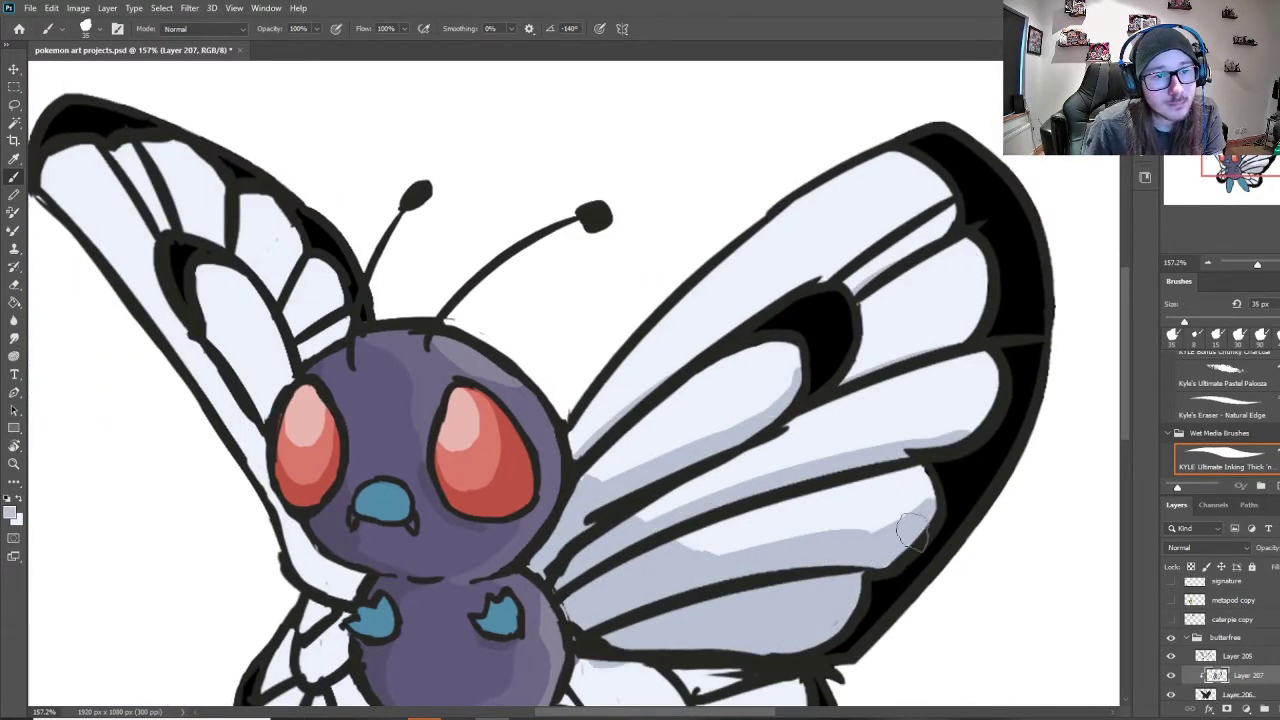
Step: Add grey-lavender shadows to the panels of the right lower wing
scroll(904, 361, down, 3)
mouse_move(588, 515)
mouse_down()
mouse_move(682, 562)
mouse_move(786, 590)
mouse_up()
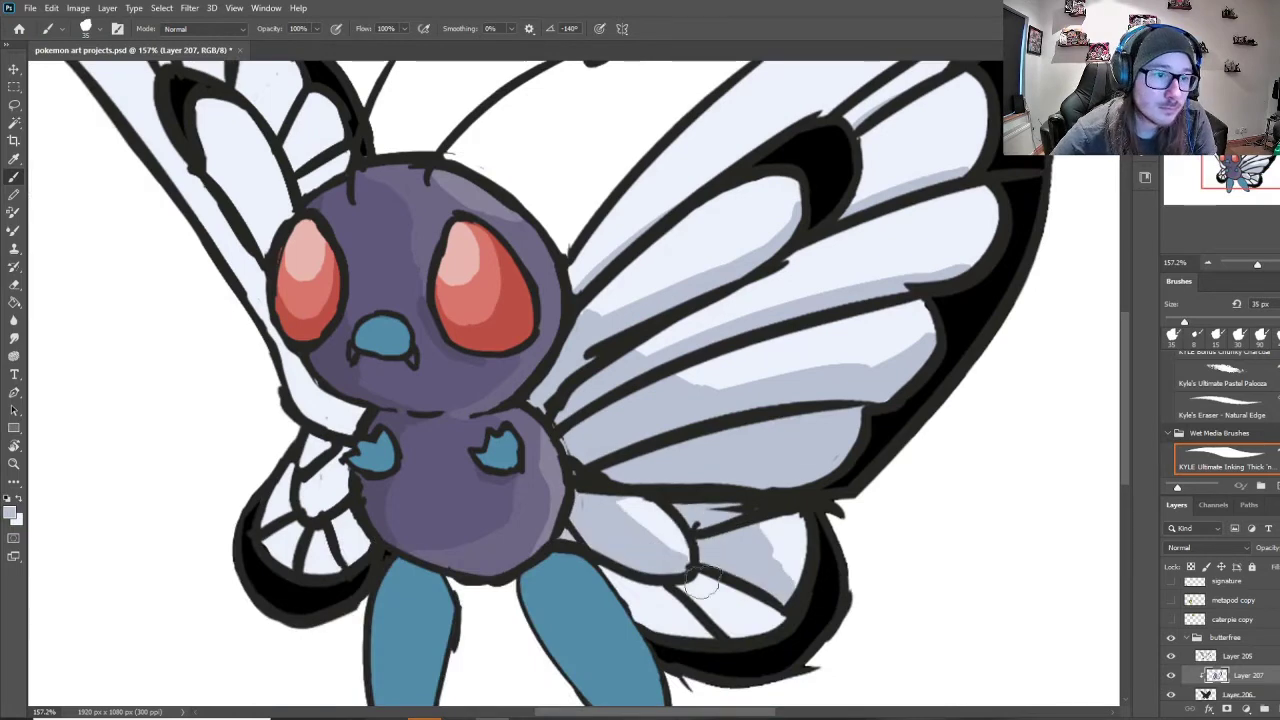
drag(705, 582, 738, 628)
drag(640, 590, 657, 622)
Step: Clean up the shadow edges on the right wings with the light base wing colour
scroll(856, 508, left, 2)
key(x)
drag(806, 588, 821, 614)
drag(722, 394, 1015, 330)
mouse_move(716, 350)
mouse_down()
mouse_move(934, 280)
mouse_move(1040, 276)
mouse_up()
drag(675, 322, 828, 266)
drag(865, 130, 1096, 229)
Step: Shade the left lower wing's panels with the grey-lavender shadow colour
key(x)
mouse_move(612, 483)
mouse_down()
mouse_move(672, 524)
mouse_move(652, 595)
mouse_up()
drag(665, 622, 684, 642)
drag(641, 638, 650, 664)
Step: Shade the left edge of each panel in the left upper wing with grey-lavender
drag(612, 465, 378, 125)
drag(465, 215, 560, 360)
drag(524, 215, 584, 340)
drag(594, 222, 570, 135)
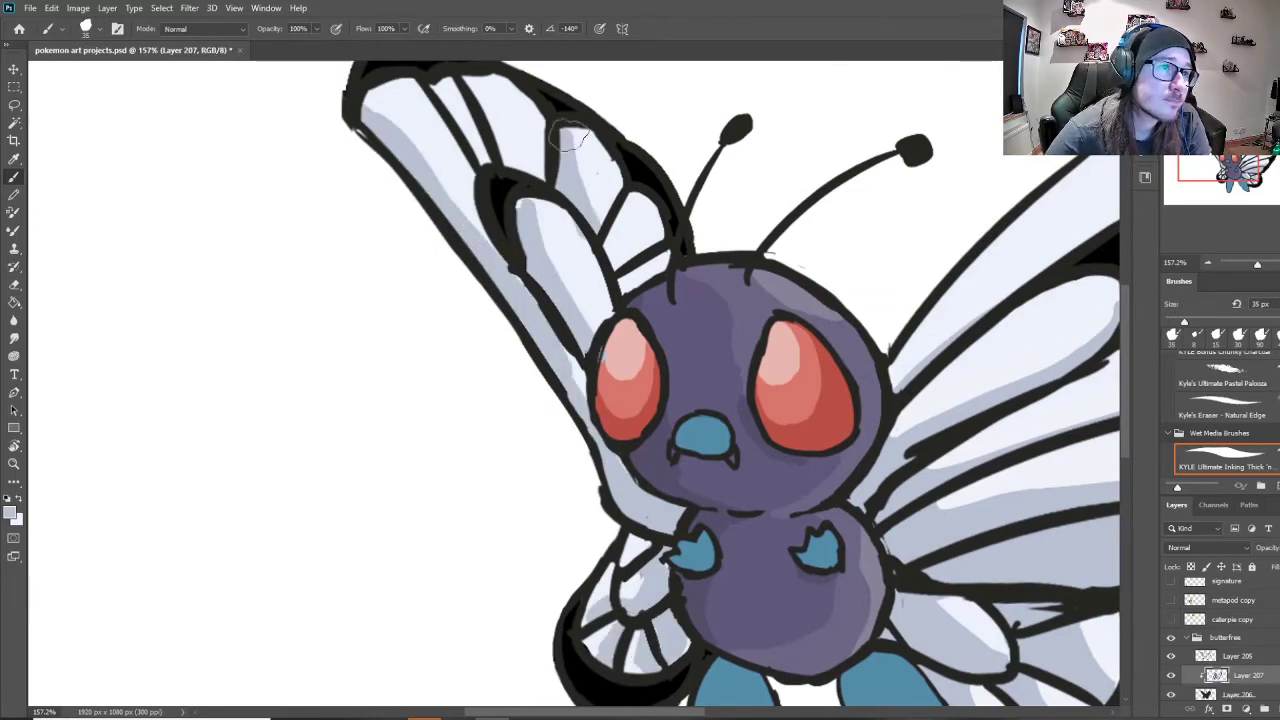
drag(478, 88, 526, 160)
drag(444, 96, 476, 146)
drag(630, 205, 612, 245)
drag(645, 262, 624, 284)
Step: Sample the reference's teal tones and shade the lower parts of the nose and hands darker with a 20 px brush
scroll(588, 293, down, 8)
scroll(831, 274, up, 10)
alt+click(946, 262)
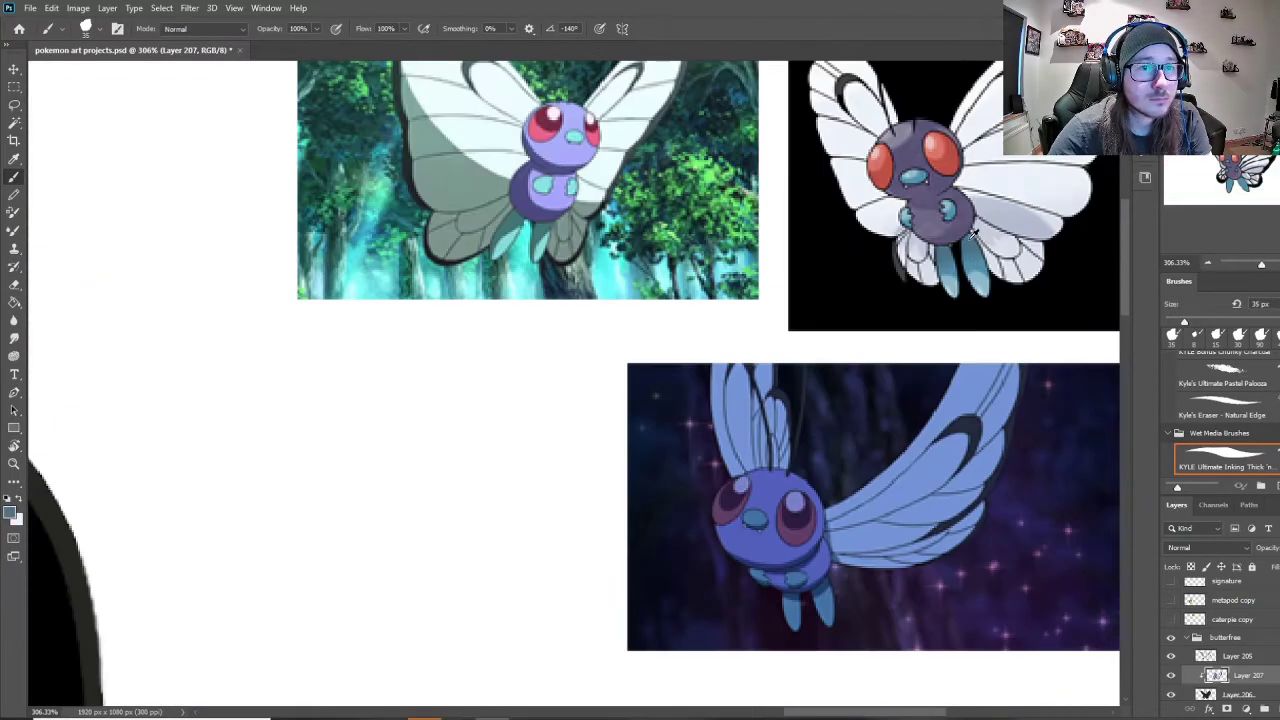
key(x)
alt+click(946, 250)
scroll(900, 280, down, 8)
key(x)
key(bracketleft)
key(bracketleft)
key(bracketleft)
drag(268, 443, 293, 440)
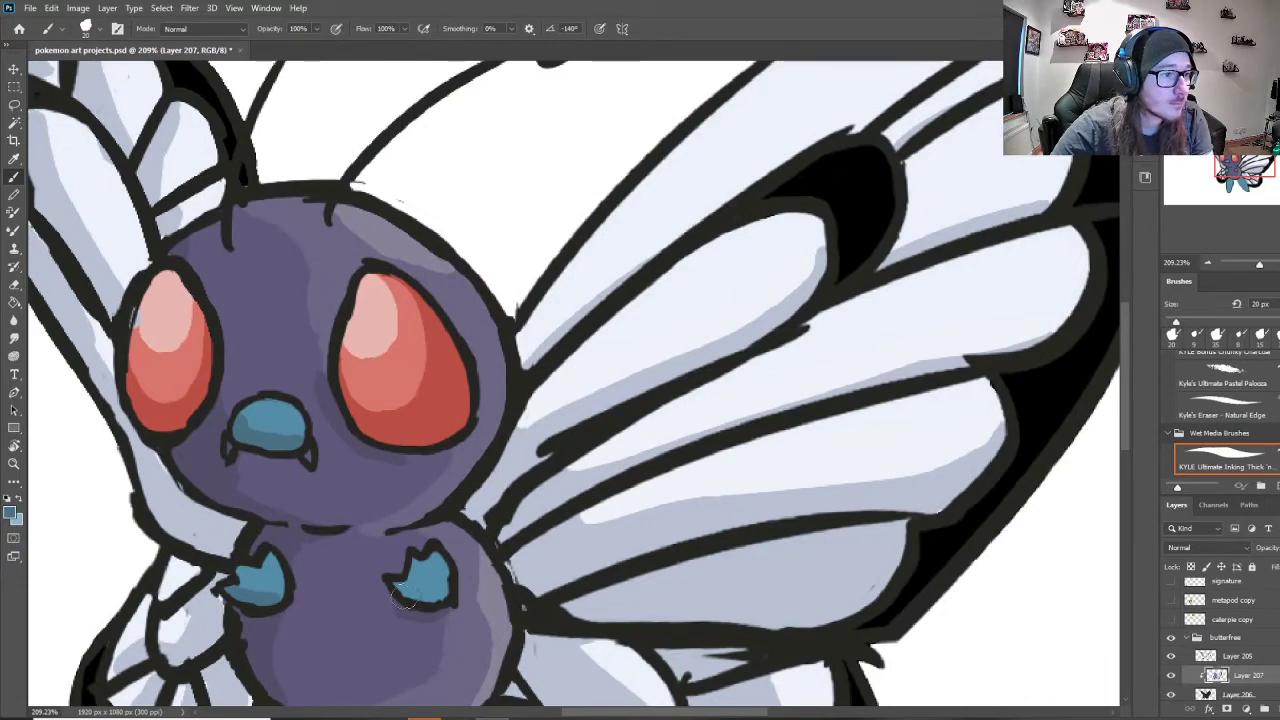
Step: Add light highlights to the nose, hands and fangs, and paint the antenna tips grey
alt+click(218, 446)
scroll(634, 256, down, 8)
scroll(800, 210, up, 10)
scroll(780, 220, down, 8)
scroll(165, 325, up, 6)
drag(163, 328, 178, 338)
scroll(170, 325, left, 4)
drag(131, 314, 148, 300)
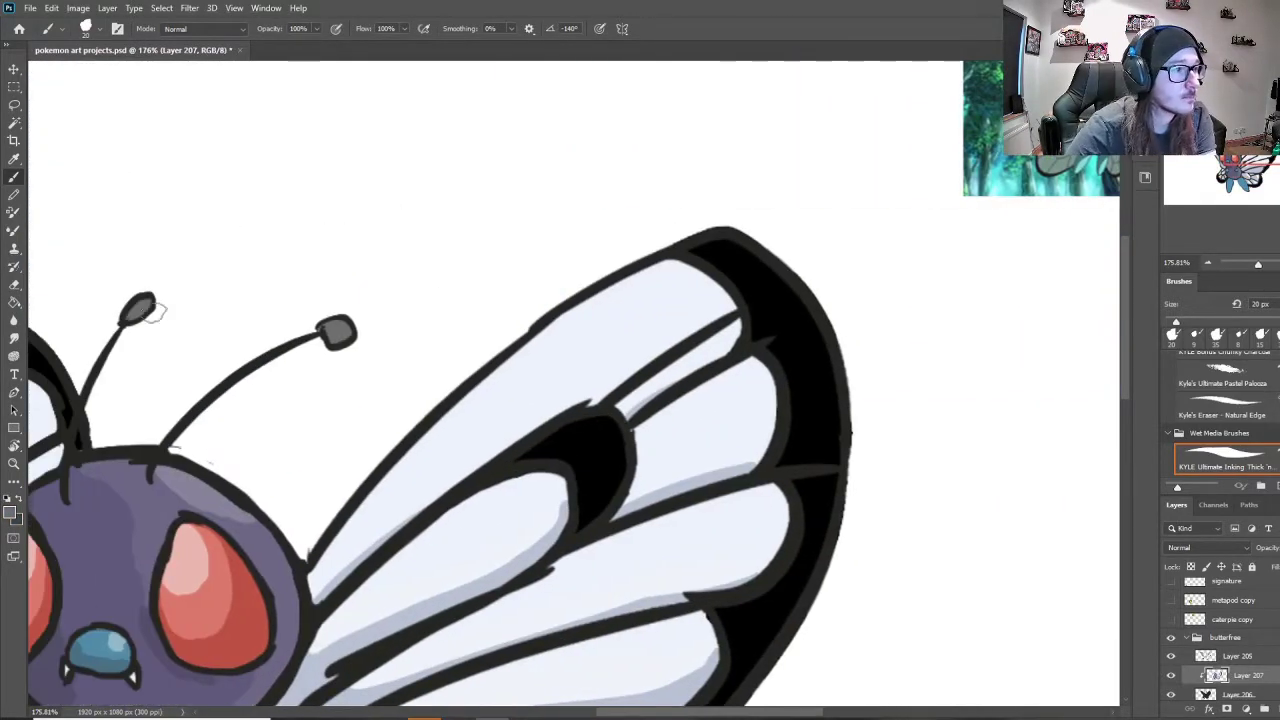
Step: Paint dark grey highlights along the right upper wing's black border and inner marking
key(x)
mouse_move(706, 242)
mouse_down()
mouse_move(840, 445)
mouse_move(794, 462)
mouse_up()
drag(820, 375, 818, 455)
drag(552, 438, 606, 515)
drag(592, 424, 618, 485)
scroll(690, 500, down, 3)
drag(720, 528, 664, 622)
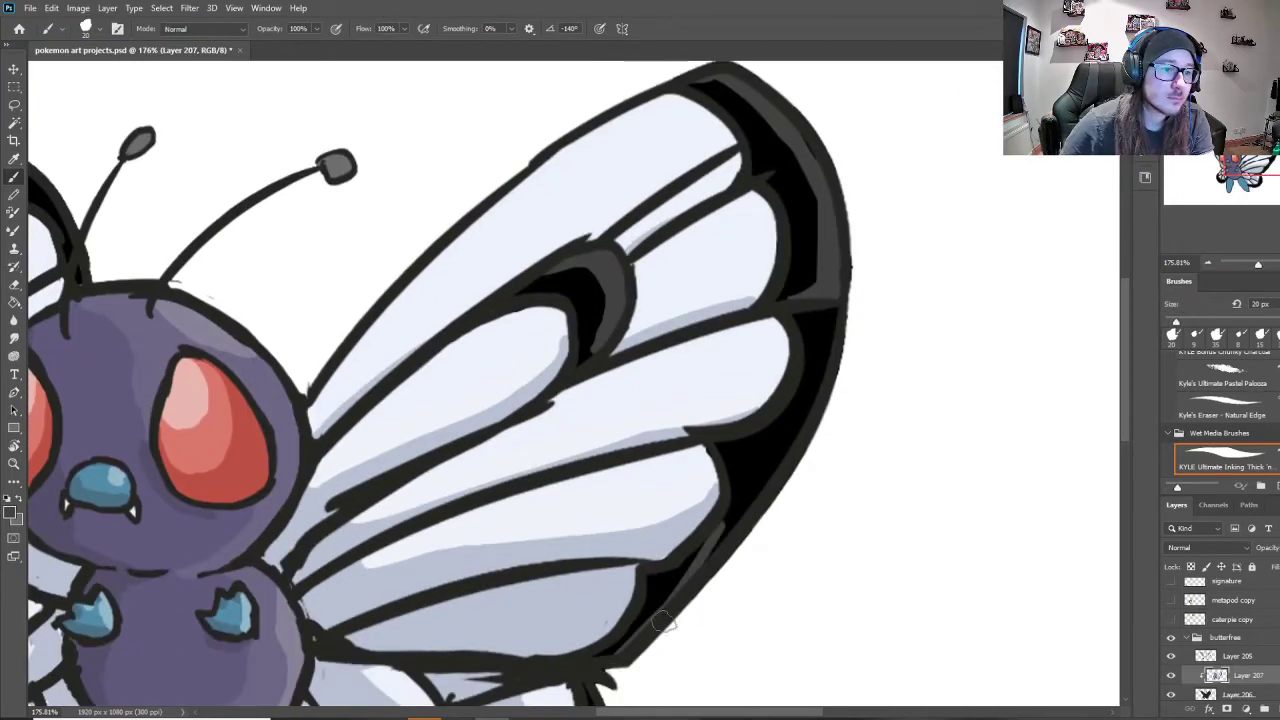
Step: Add dark grey highlights to the black borders of both lower wings and the left upper wing
scroll(920, 309, down, 6)
scroll(600, 360, left, 4)
scroll(432, 200, down, 1)
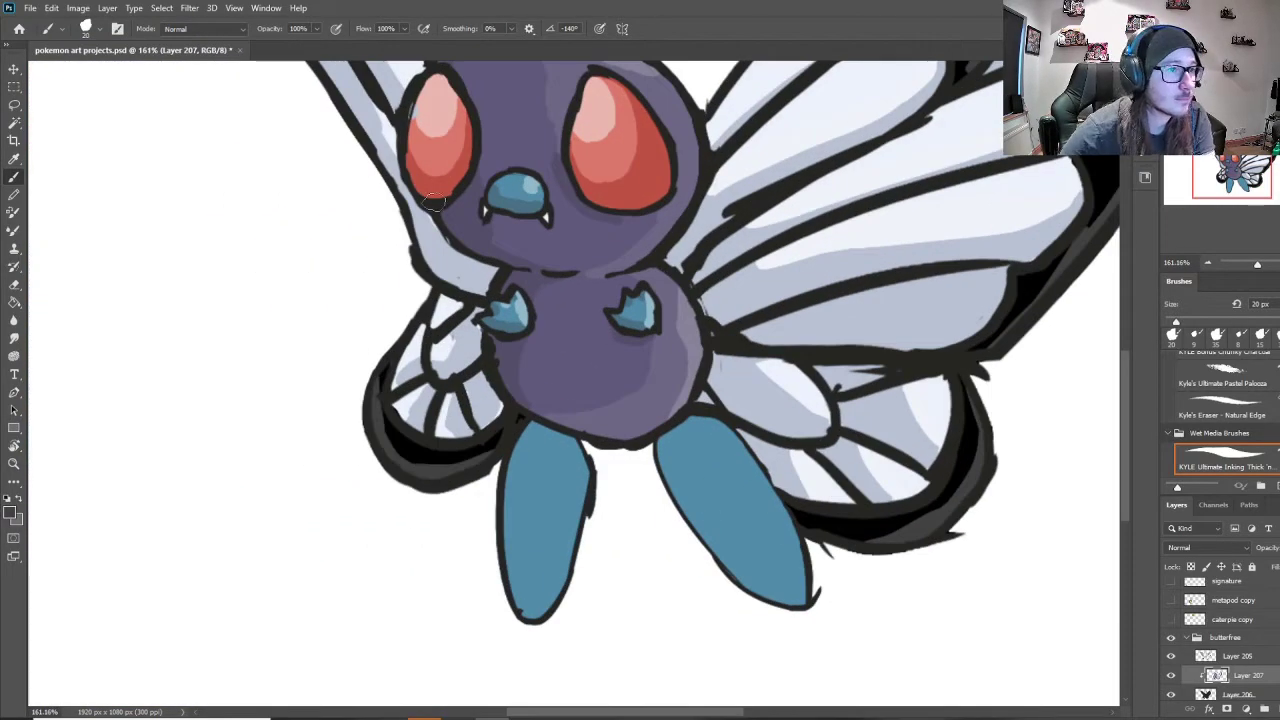
scroll(432, 203, up, 5)
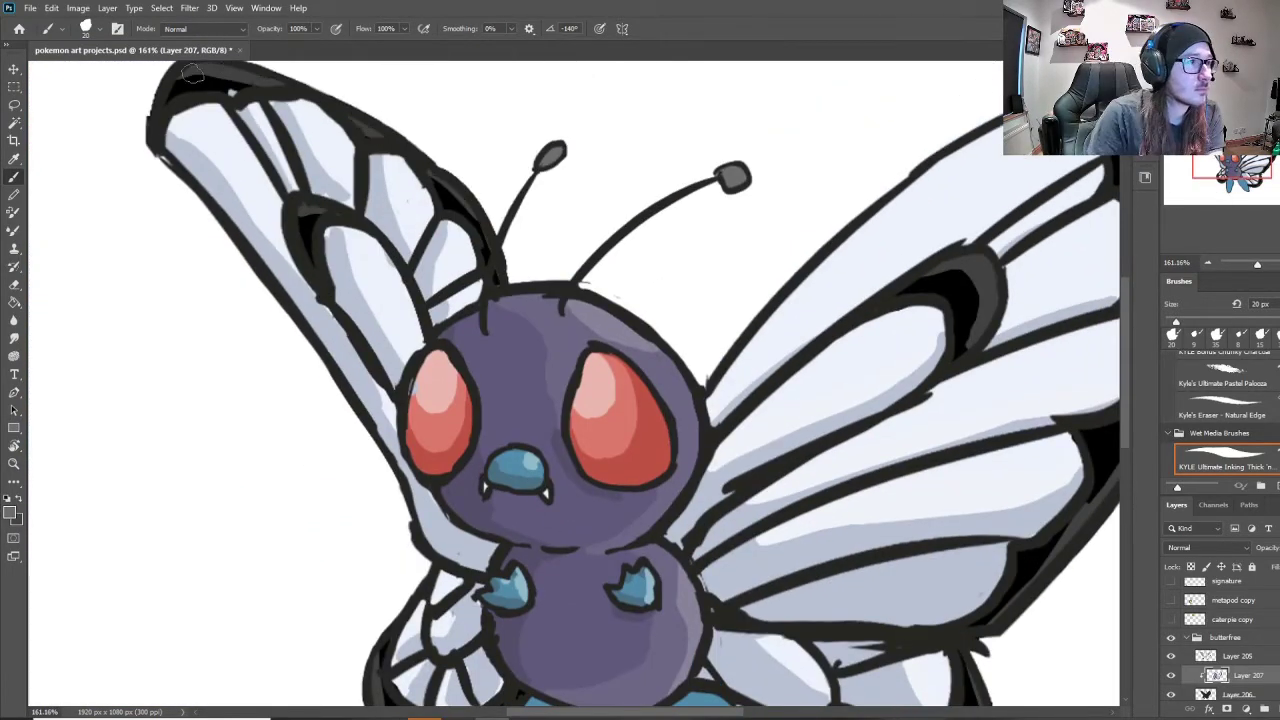
scroll(195, 100, up, 1)
Step: Refine the grey highlights on the wing borders with a darker grey and black
click(10, 512)
click(575, 352)
click(886, 198)
drag(180, 163, 270, 161)
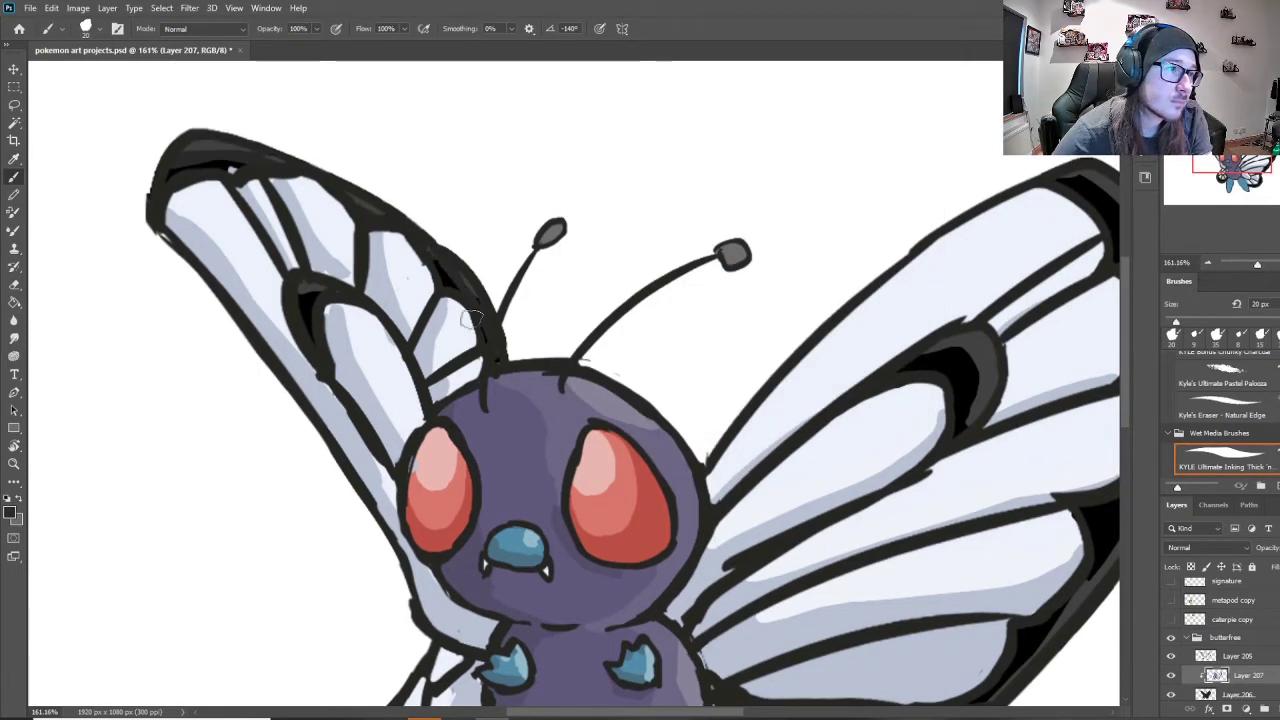
scroll(982, 314, right, 3)
scroll(955, 257, down, 5)
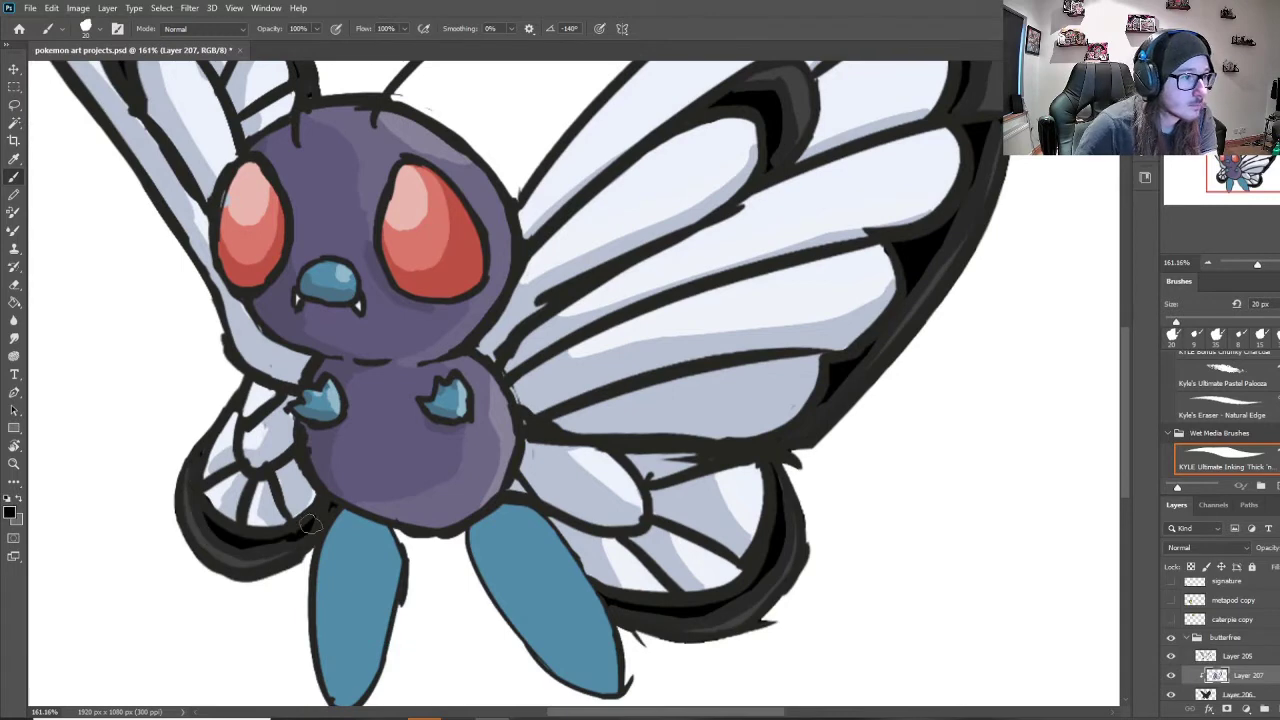
scroll(746, 207, up, 2)
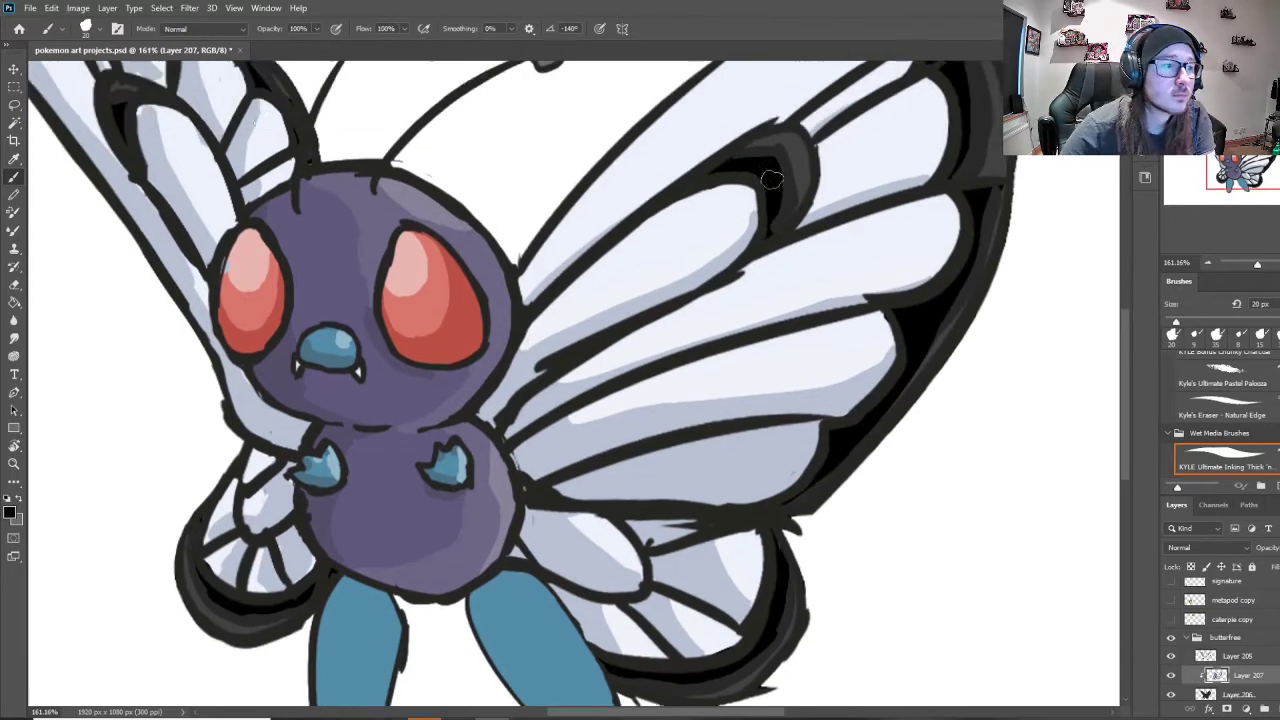
scroll(968, 178, up, 3)
scroll(968, 178, left, 2)
scroll(677, 186, down, 1)
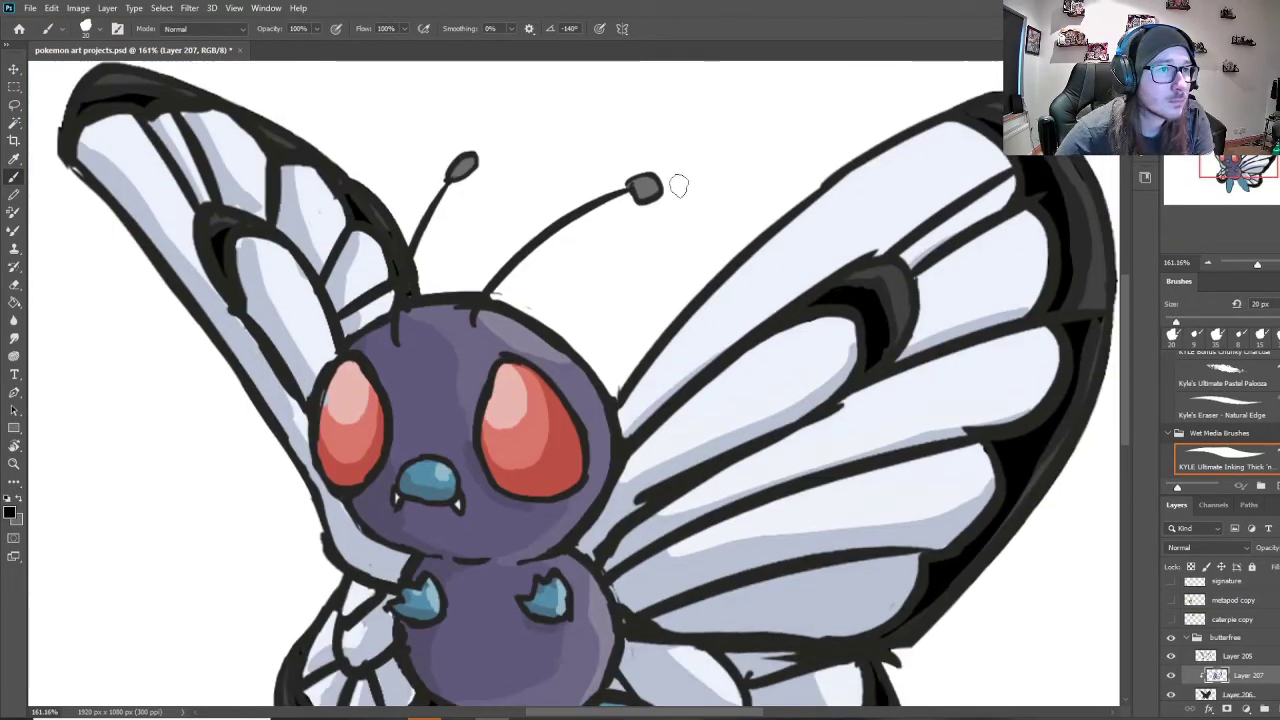
Step: Highlight the antenna tips with a lighter grey derived from their base colour
scroll(677, 186, up, 4)
alt+click(636, 188)
click(10, 512)
click(884, 200)
drag(614, 192, 650, 200)
alt+click(358, 164)
click(10, 512)
click(880, 198)
Step: Shade the left side of both feet in darker teal and highlight their right edges in light blue
scroll(880, 200, down, 10)
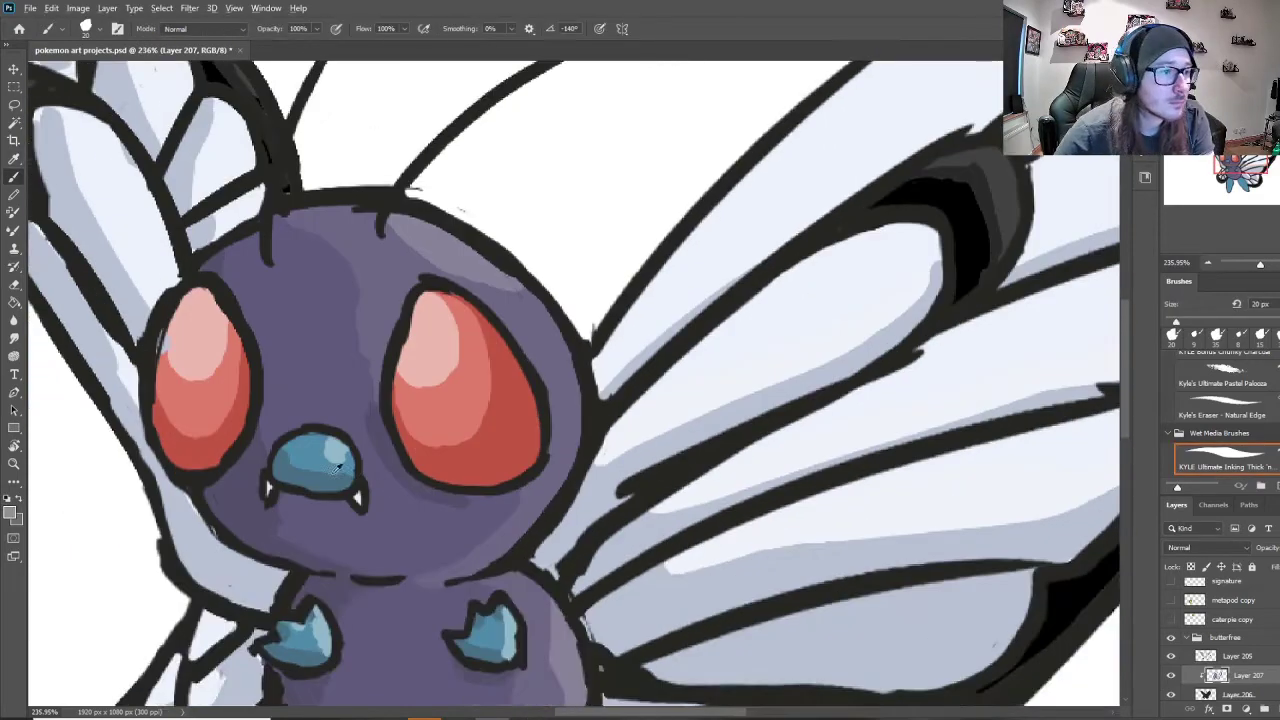
alt+click(488, 243)
mouse_move(555, 390)
mouse_down()
mouse_move(562, 442)
mouse_move(700, 650)
mouse_up()
key(x)
drag(610, 400, 734, 636)
key(x)
drag(382, 408, 322, 662)
drag(345, 400, 310, 590)
key(x)
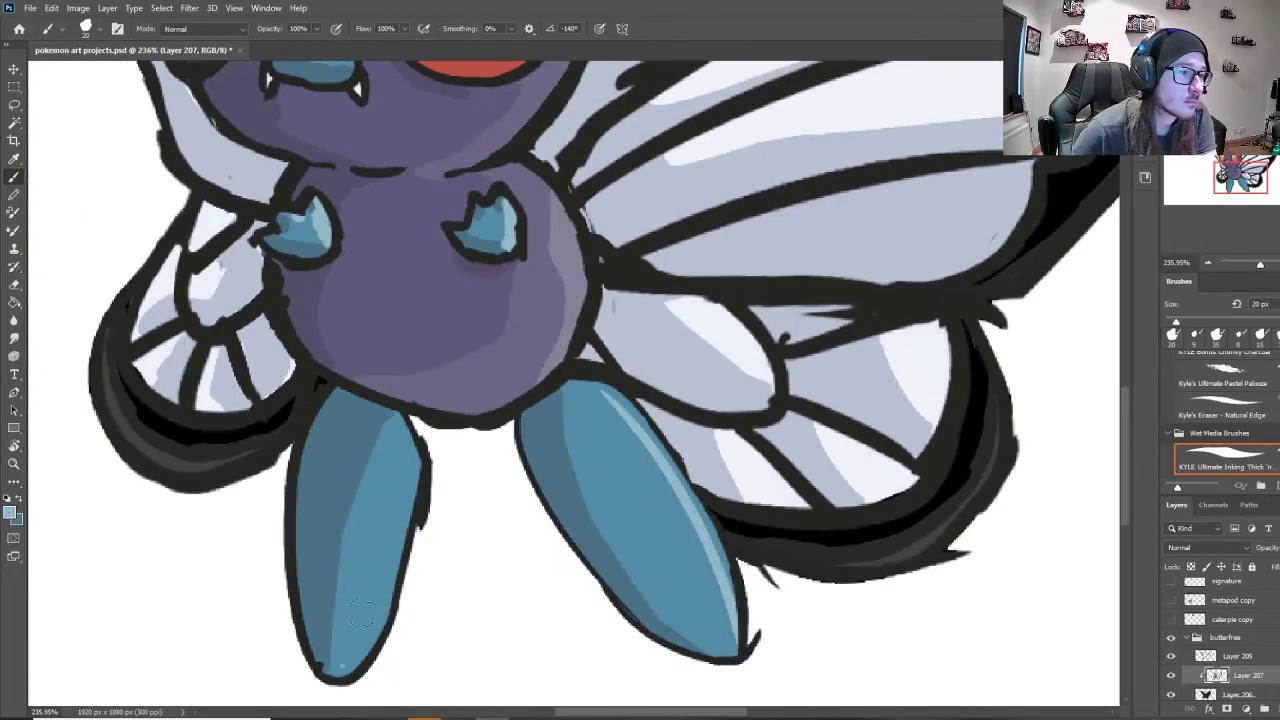
drag(412, 466, 362, 650)
Step: Hide the reference images and show the green brushed background behind the finished Butterfree
scroll(545, 370, down, 13)
key(v)
click(1171, 620)
click(1171, 690)
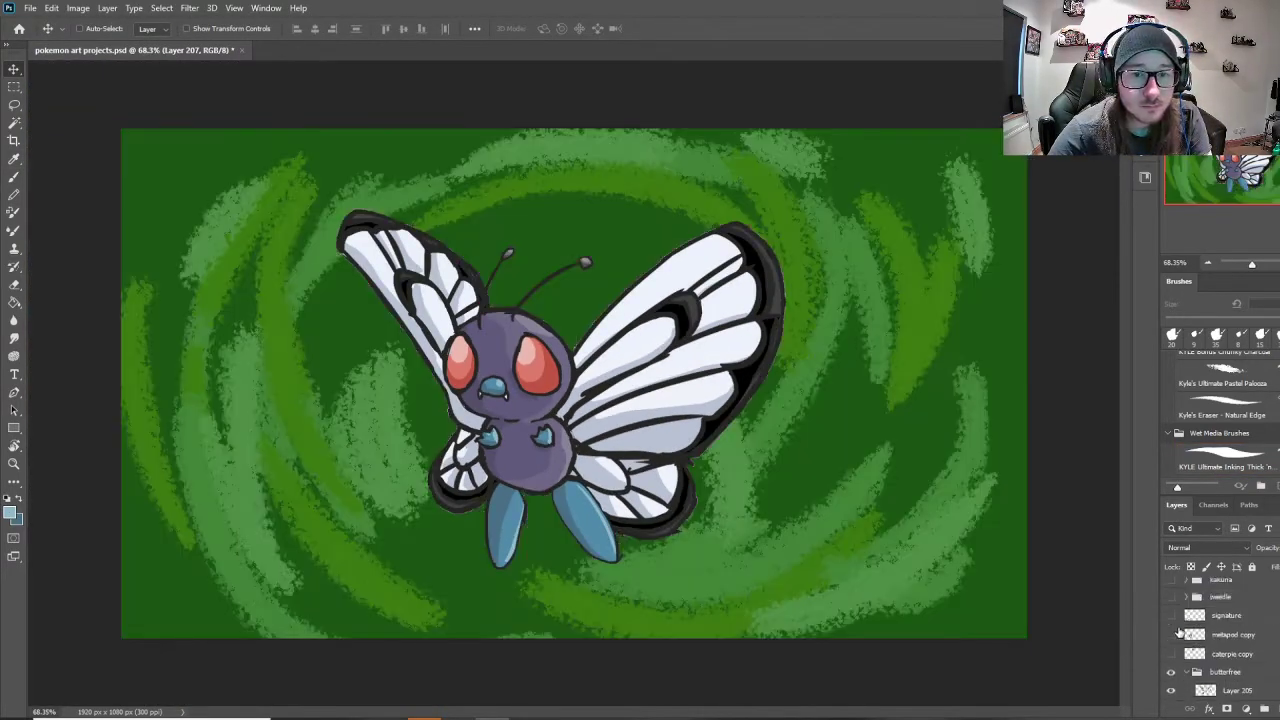
click(1171, 581)
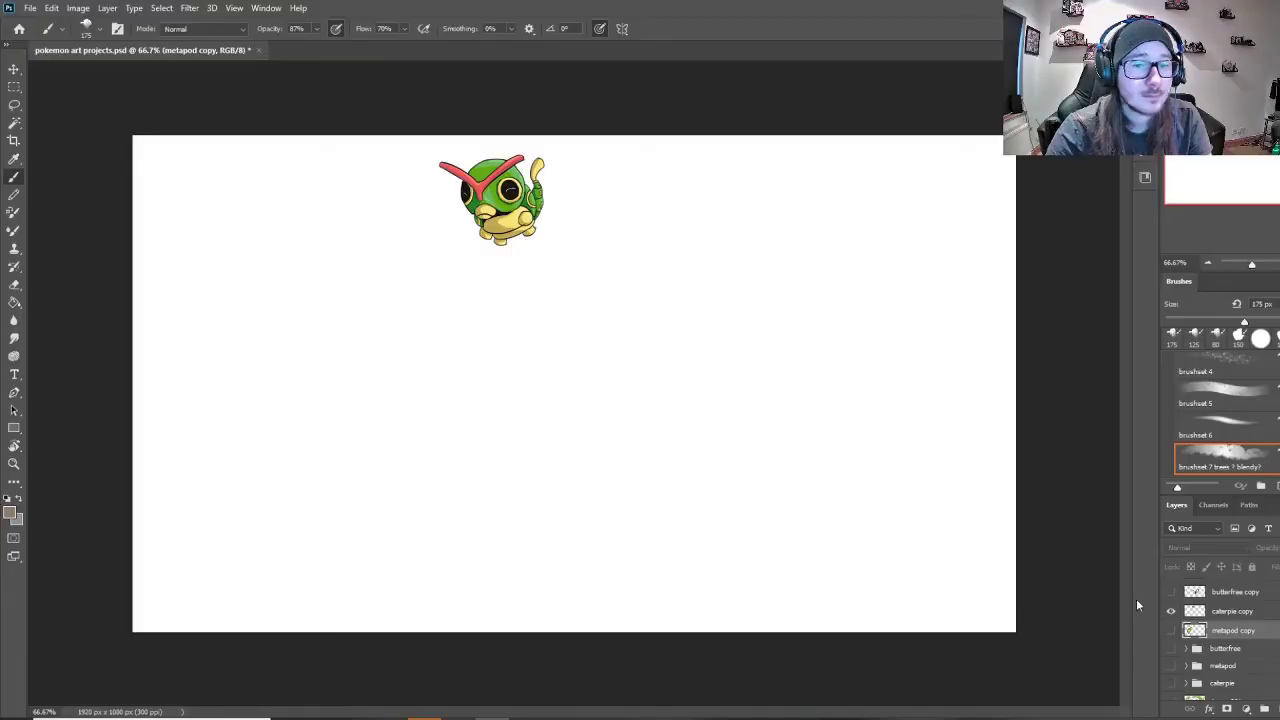
Step: Create a layer above the butterfree group and paint olive foliage along the canvas's bottom and sides with the tree brush
click(1225, 649)
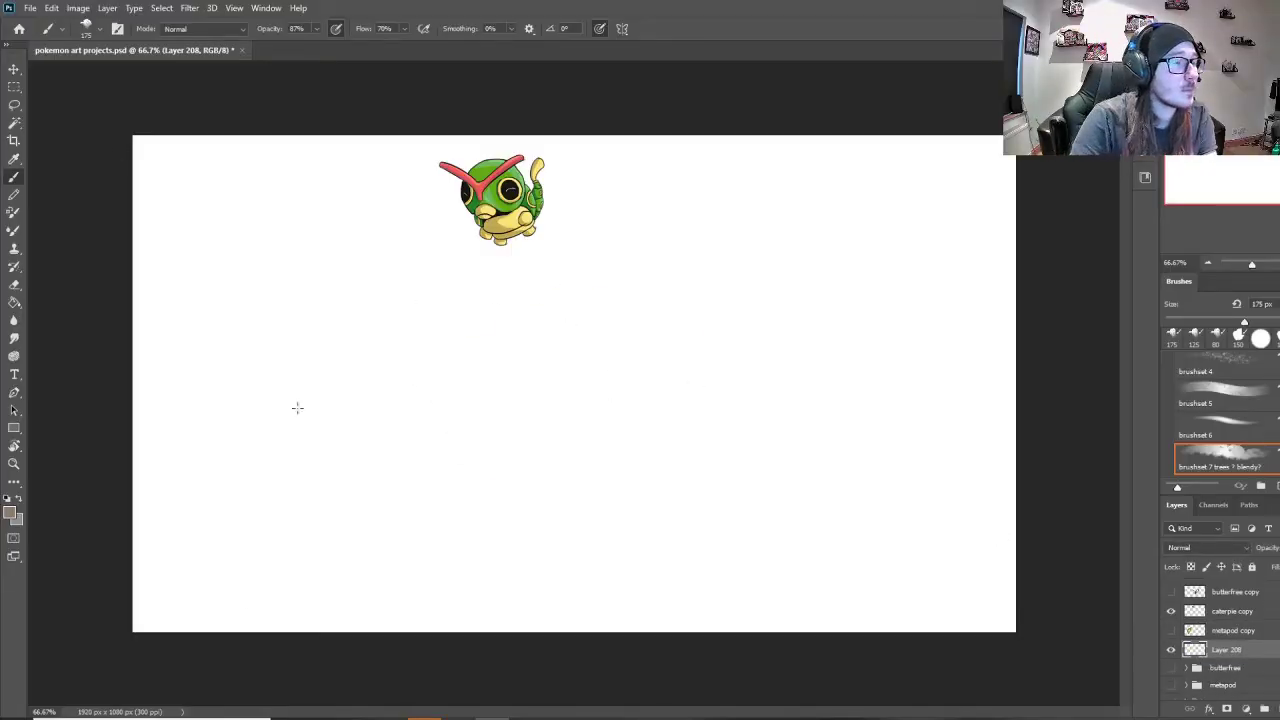
click(10, 512)
drag(766, 360, 766, 346)
click(719, 315)
click(886, 198)
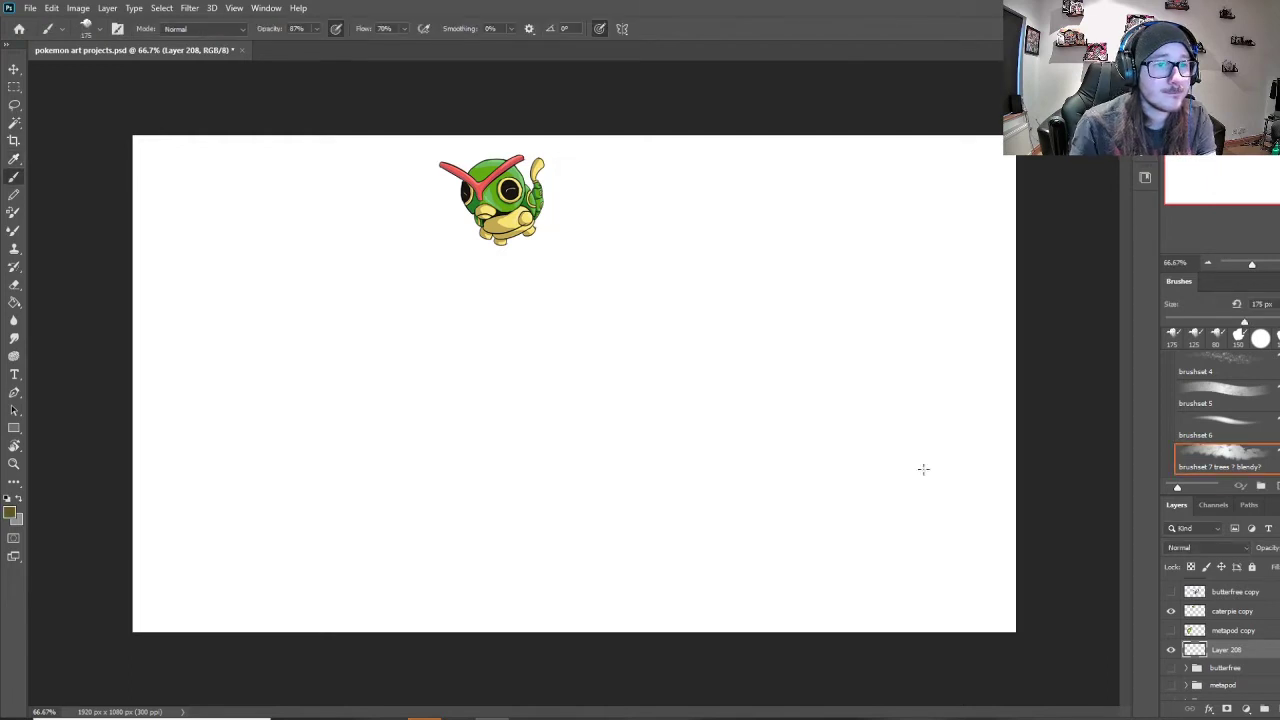
mouse_move(923, 469)
mouse_down()
mouse_move(620, 595)
mouse_move(210, 400)
mouse_move(345, 410)
mouse_up()
drag(440, 590, 915, 385)
drag(960, 500, 810, 495)
drag(225, 345, 275, 320)
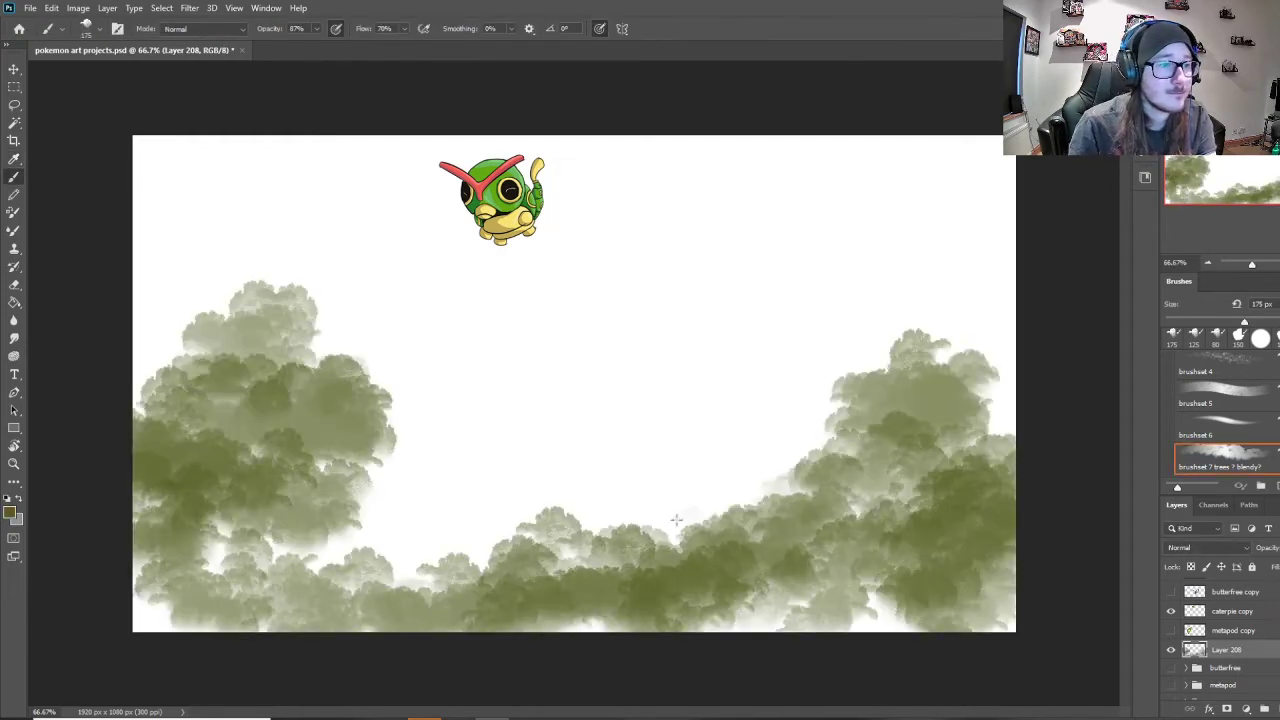
mouse_move(676, 519)
mouse_down()
mouse_move(413, 653)
mouse_move(1021, 349)
mouse_move(1001, 247)
mouse_move(223, 231)
mouse_move(215, 215)
mouse_up()
drag(375, 210, 385, 270)
Step: Paint brighter yellow-green foliage over the left and right sides of the scene
click(10, 512)
click(737, 301)
click(886, 198)
drag(955, 180, 970, 290)
mouse_move(785, 390)
mouse_down()
mouse_move(885, 499)
mouse_move(200, 260)
mouse_move(420, 300)
mouse_move(180, 320)
mouse_move(394, 307)
mouse_up()
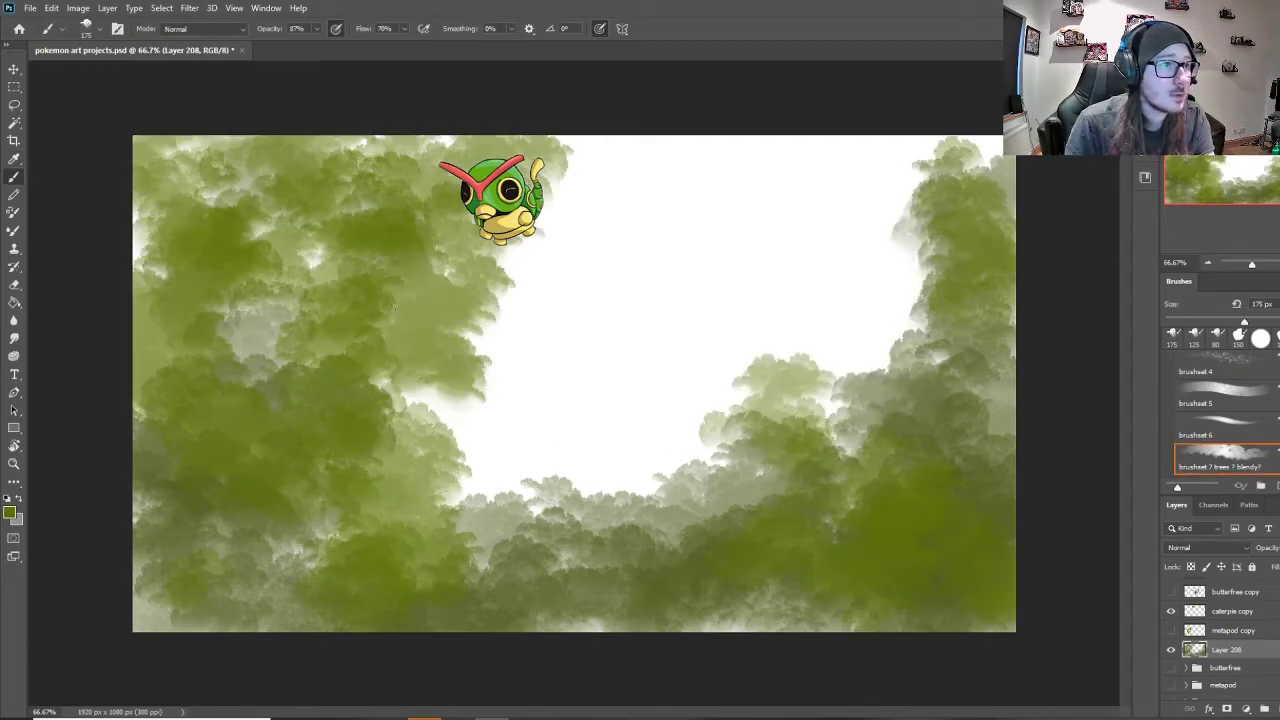
Step: Switch to the brushset 8 brush and try a stroke in the white centre of the canvas
click(99, 29)
drag(168, 236, 168, 238)
click(108, 224)
drag(590, 345, 598, 465)
key(ctrl+z)
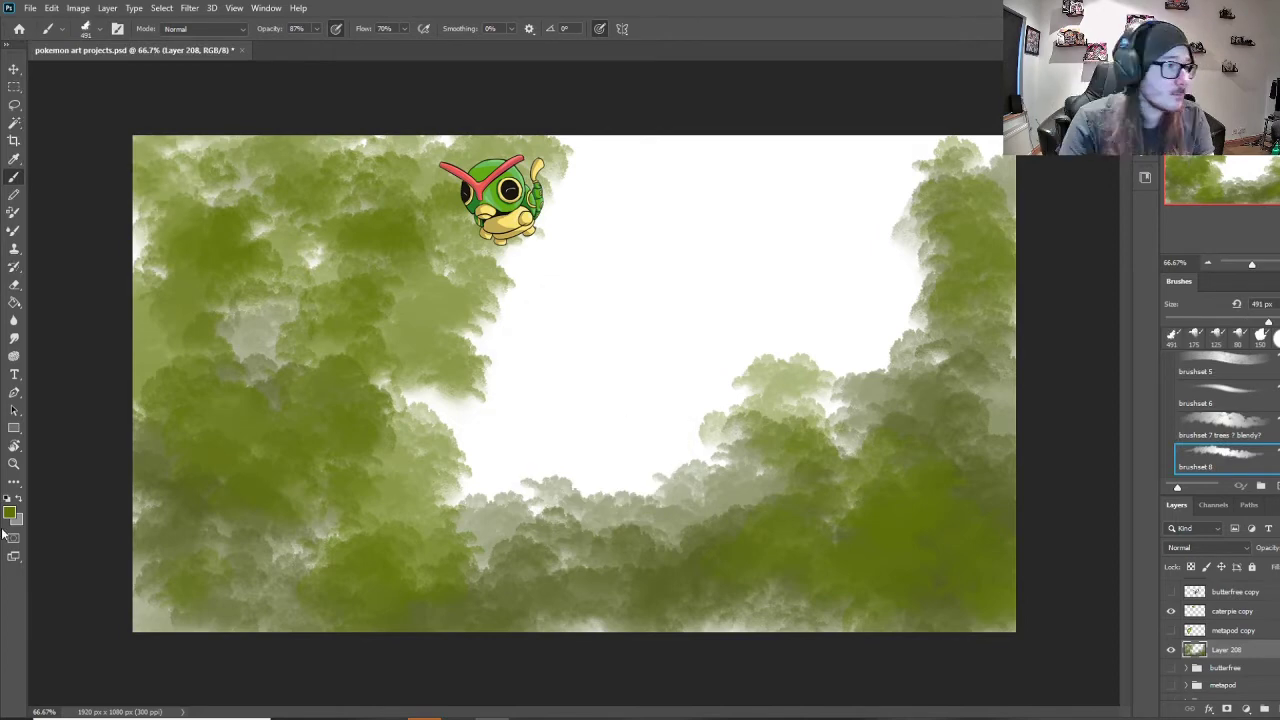
Step: Paint thick dark brown branches across the lower and upper parts of the scene with a reduced brush size
click(10, 513)
drag(769, 346, 702, 319)
key(Return)
key([)
key([)
key([)
key([)
key([)
key([)
key([)
key([)
key([)
mouse_move(634, 477)
mouse_down()
mouse_move(610, 532)
mouse_move(747, 525)
mouse_move(655, 430)
mouse_move(662, 265)
mouse_up()
key(])
key(])
key(])
mouse_move(726, 478)
mouse_down()
mouse_move(886, 528)
mouse_move(877, 286)
mouse_move(680, 300)
mouse_move(505, 500)
mouse_move(960, 470)
mouse_move(600, 200)
mouse_move(702, 365)
mouse_move(900, 240)
mouse_move(245, 220)
mouse_move(600, 255)
mouse_move(590, 205)
mouse_up()
Step: Pick a muted tan-brown paint colour and set the tree shading layer's blend mode to Multiply
click(11, 512)
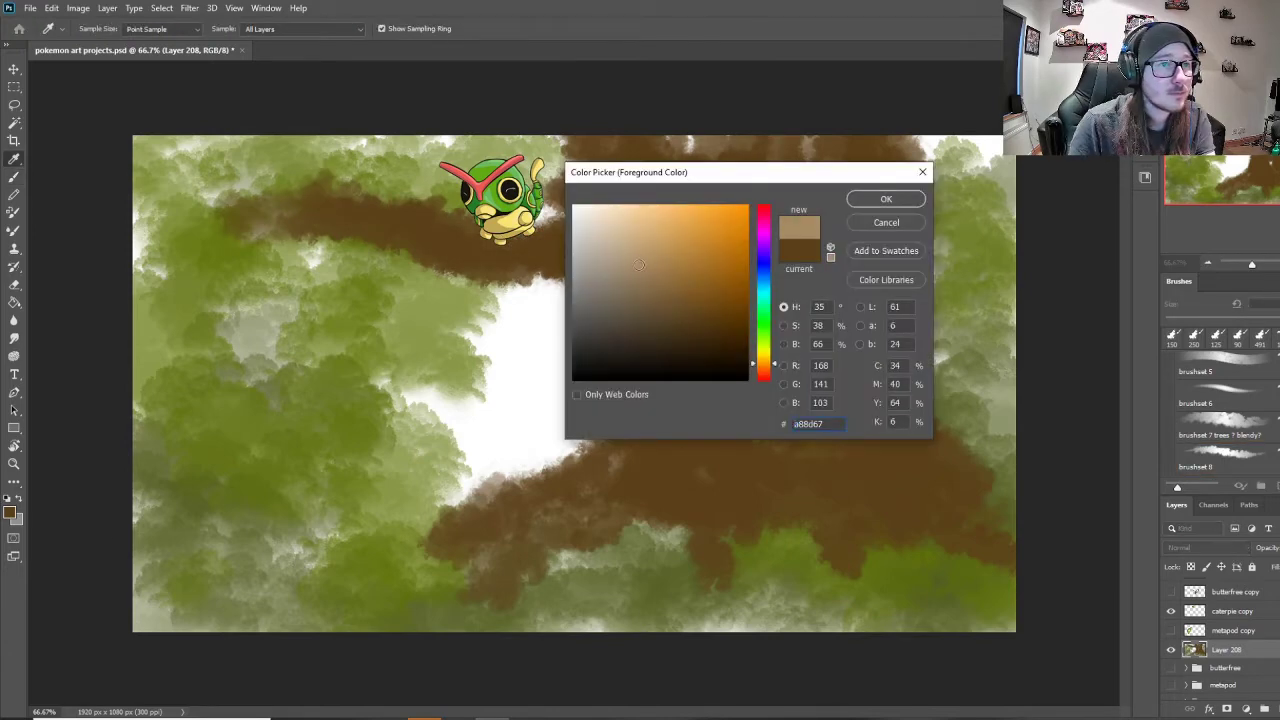
click(643, 294)
key(Return)
mouse_move(578, 550)
mouse_down()
mouse_move(210, 622)
mouse_move(600, 400)
mouse_move(590, 425)
mouse_move(410, 540)
mouse_move(560, 580)
mouse_move(900, 590)
mouse_move(750, 600)
mouse_move(935, 585)
mouse_up()
click(1207, 547)
click(1193, 430)
Step: Paint darker brown shading down the trunk, between the roots and along the left branch
drag(704, 350, 675, 515)
drag(865, 545, 765, 370)
drag(985, 550, 888, 412)
drag(825, 368, 742, 215)
drag(751, 126, 745, 350)
drag(870, 140, 765, 320)
mouse_move(610, 140)
mouse_down()
mouse_move(650, 300)
mouse_move(230, 220)
mouse_up()
drag(430, 255, 685, 300)
drag(590, 300, 604, 345)
drag(543, 125, 600, 200)
Step: Add a new layer and place it beneath the painted foliage and tree layer
click(1279, 708)
drag(1252, 650, 1252, 683)
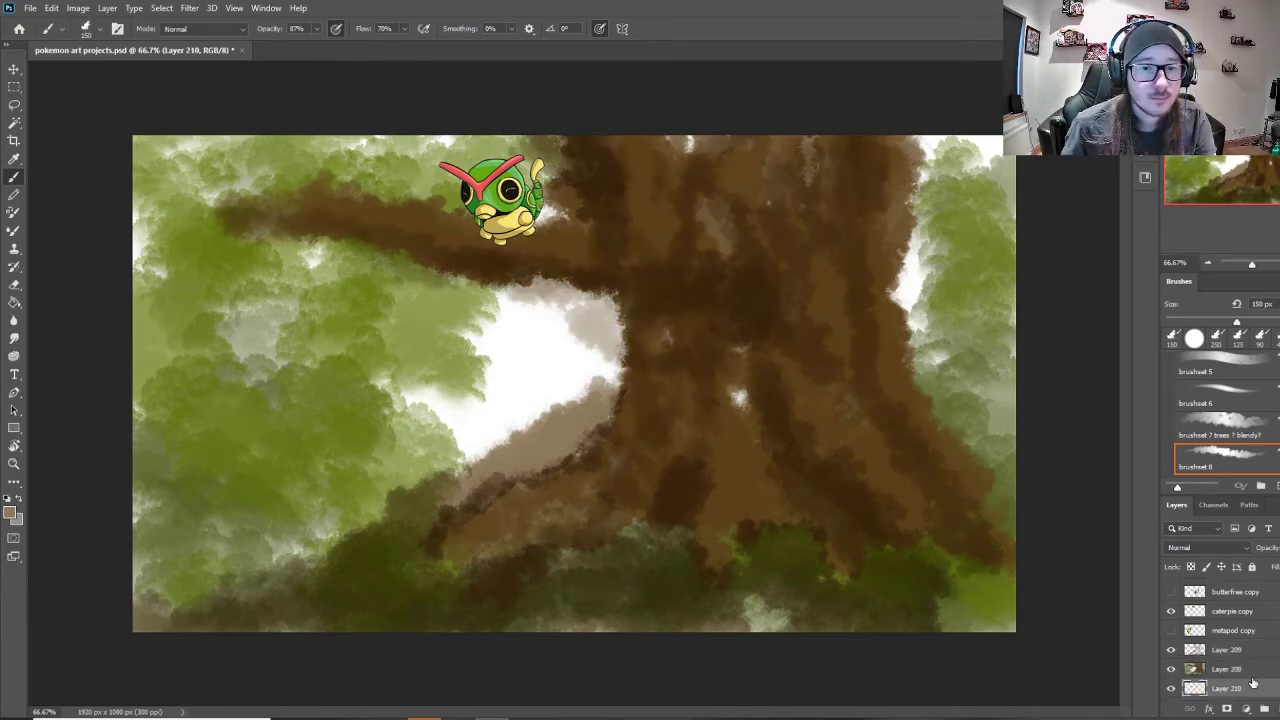
Step: Try filling the new bottom layer with a greyish brown using the Paint Bucket
key(g)
click(10, 512)
click(628, 317)
click(894, 203)
click(664, 480)
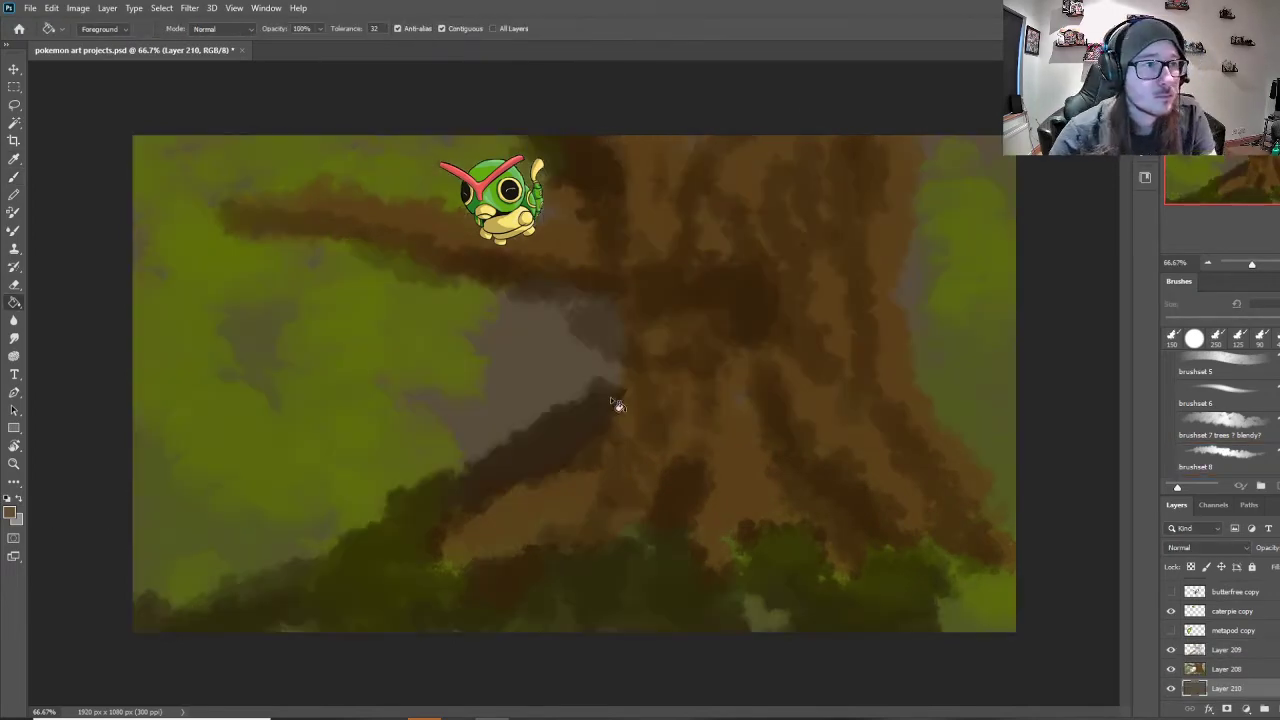
key(ctrl+z)
Step: Fill the bottom layer with a light yellow-green behind the foliage and tree
click(10, 512)
click(610, 289)
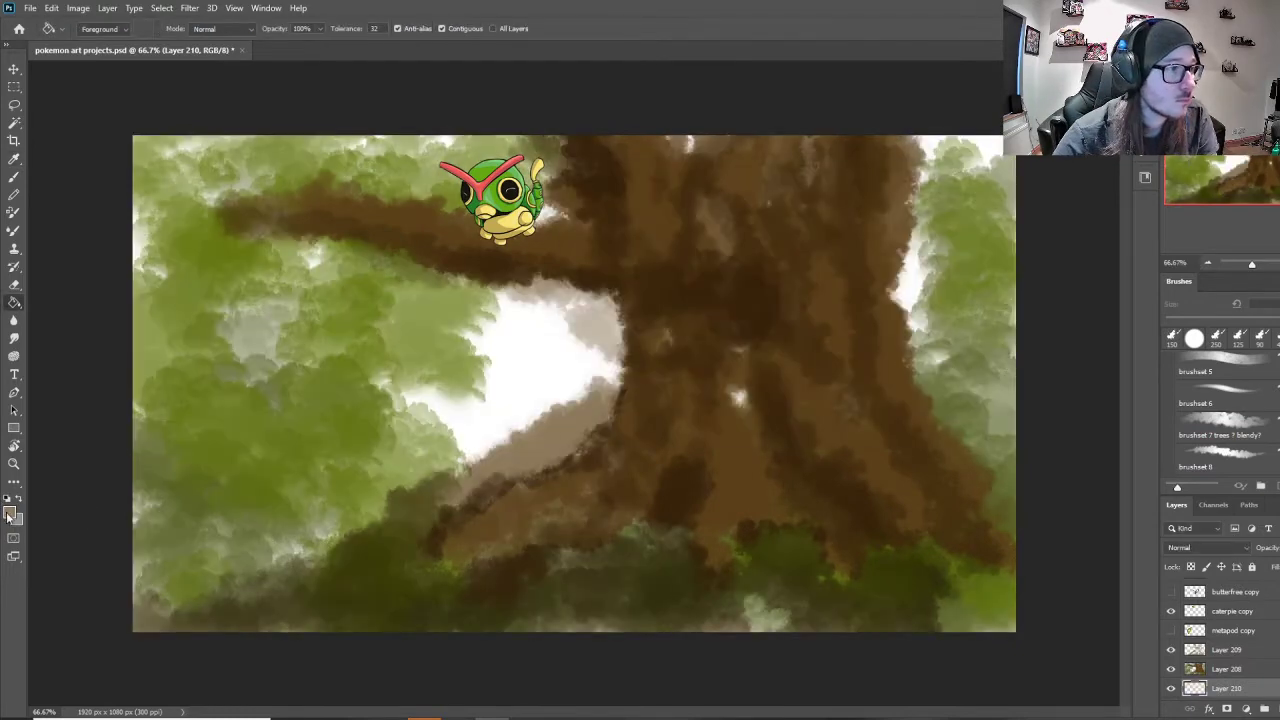
click(597, 246)
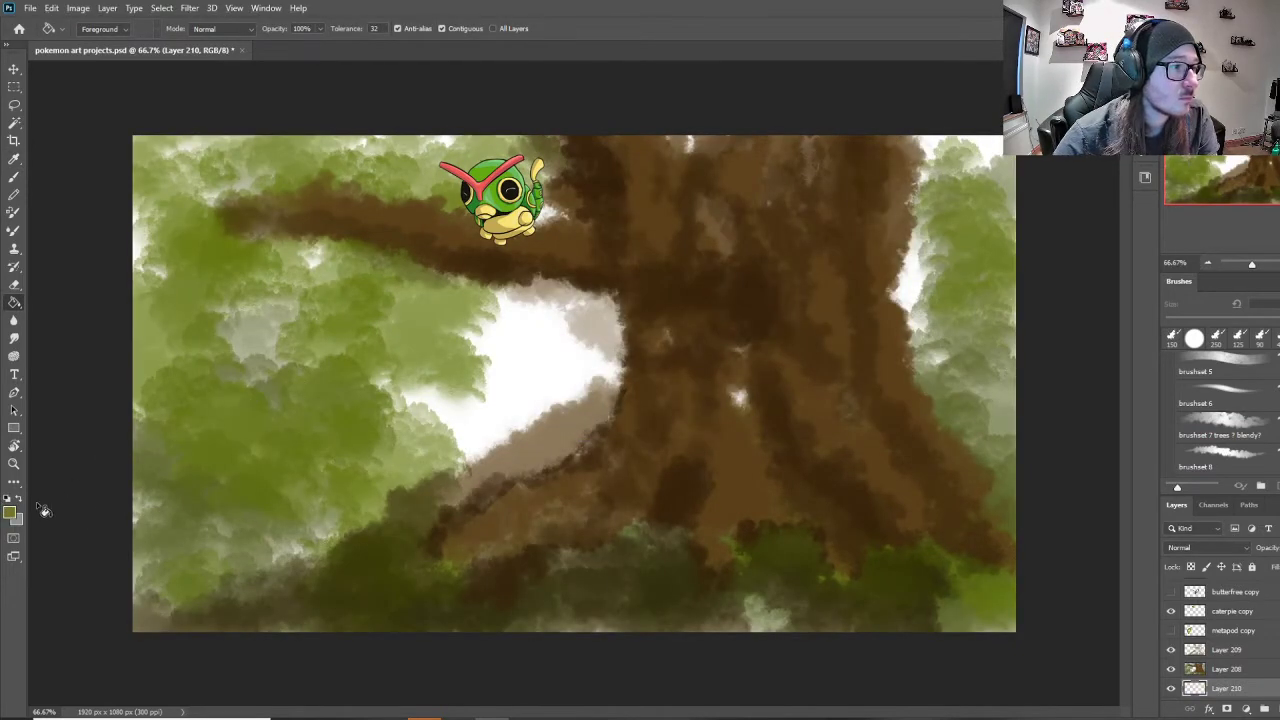
click(11, 513)
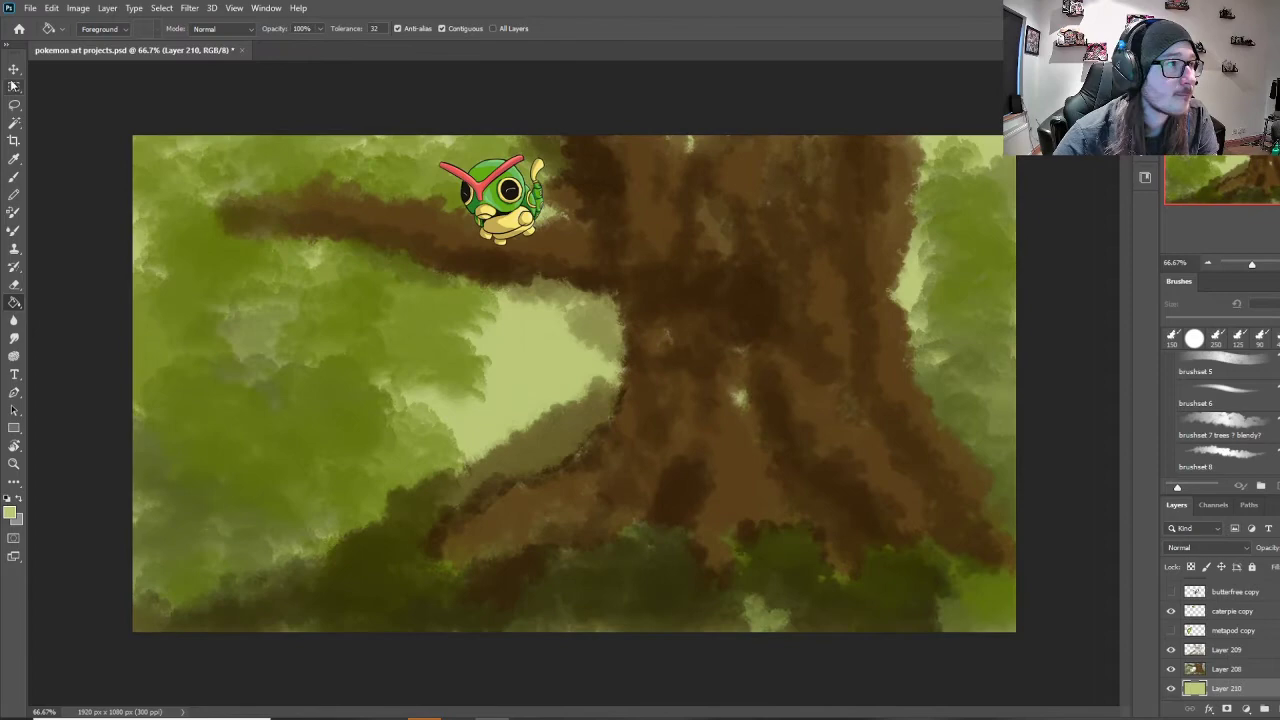
Step: Make the metapod copy layer visible and preview the butterfree copy against the forest, leaving it hidden
click(14, 70)
scroll(686, 430, down, 1)
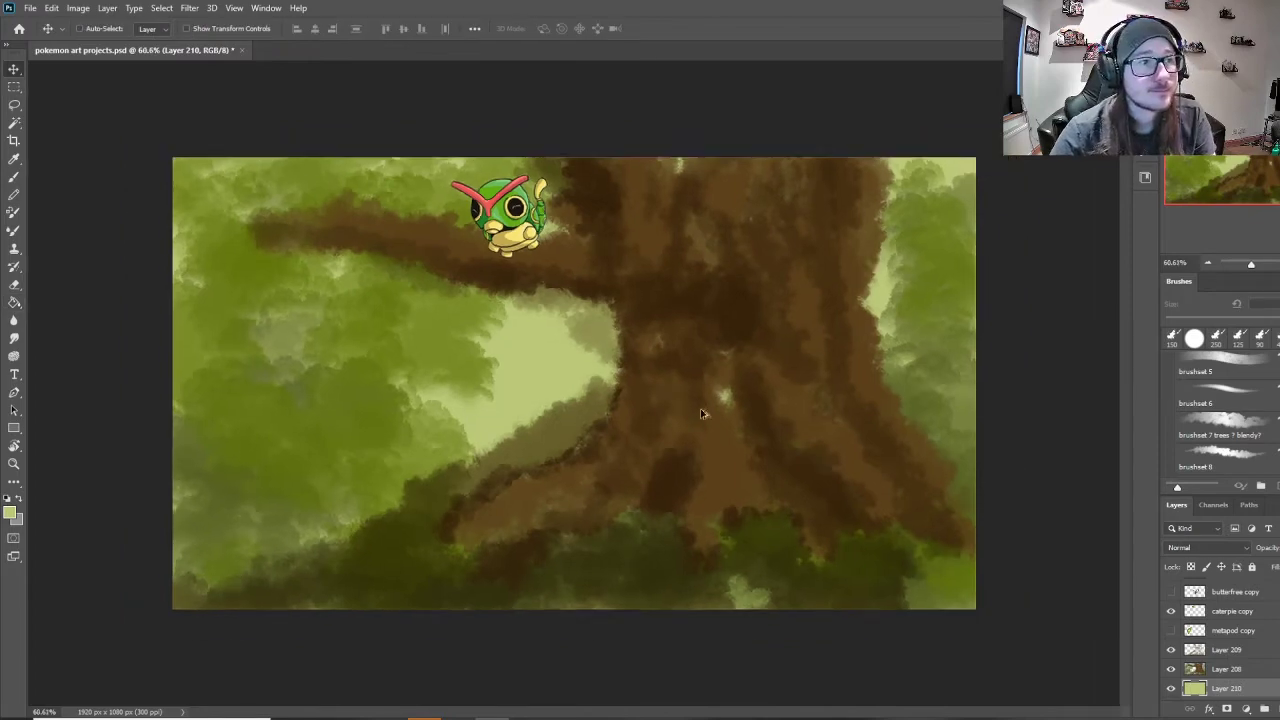
scroll(686, 430, up, 2)
click(1171, 630)
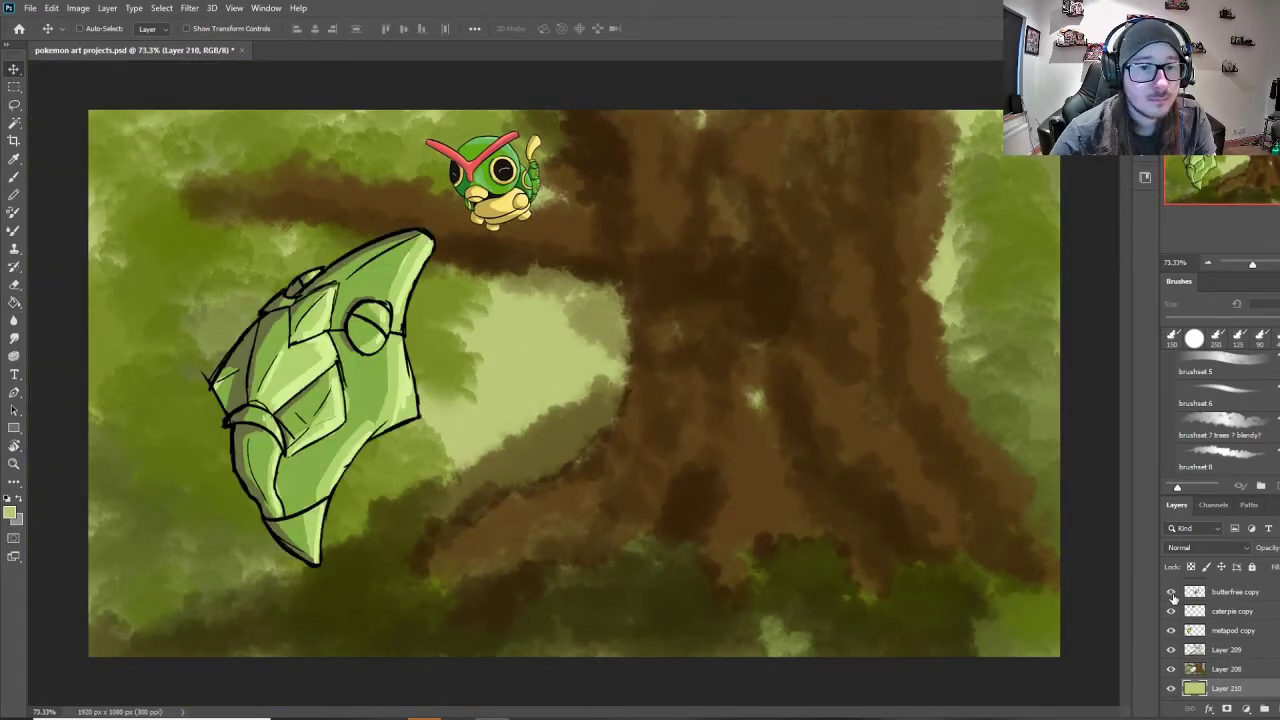
click(1171, 592)
click(1171, 592)
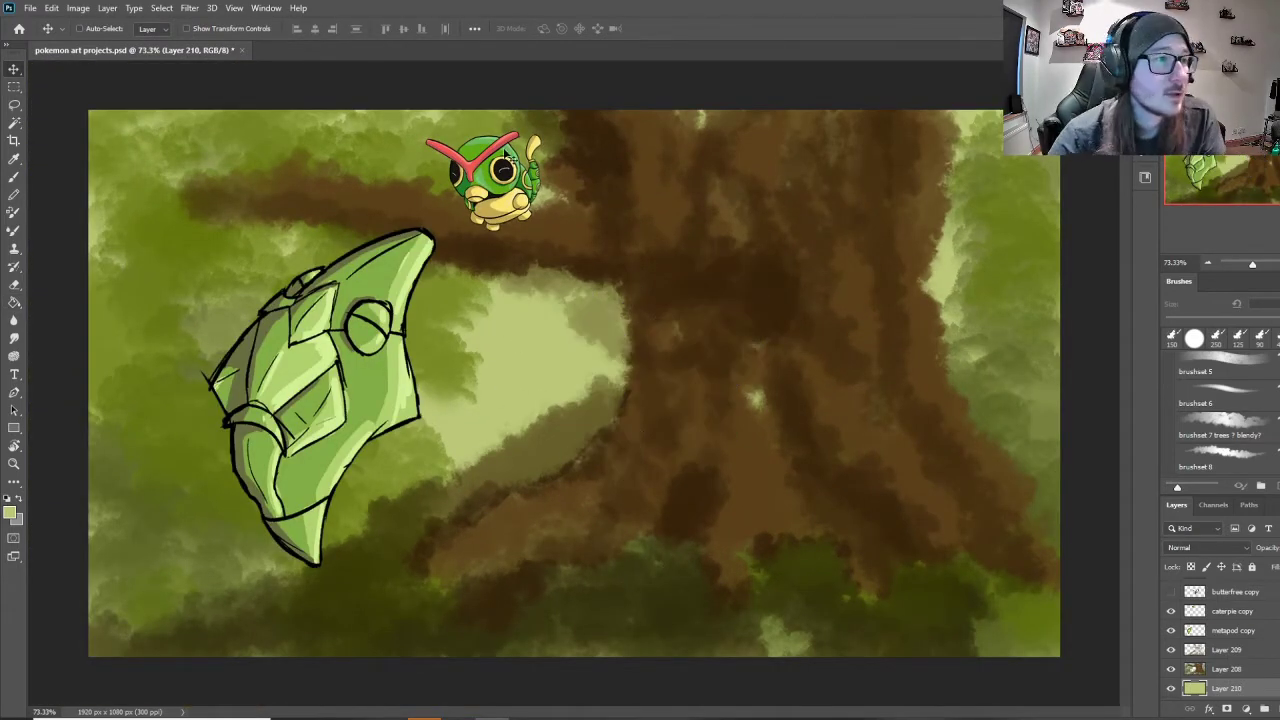
Step: Add a new layer above the tree and its shading, and switch to the brushset 5 brush
click(1221, 674)
click(1278, 708)
drag(1253, 674, 1250, 645)
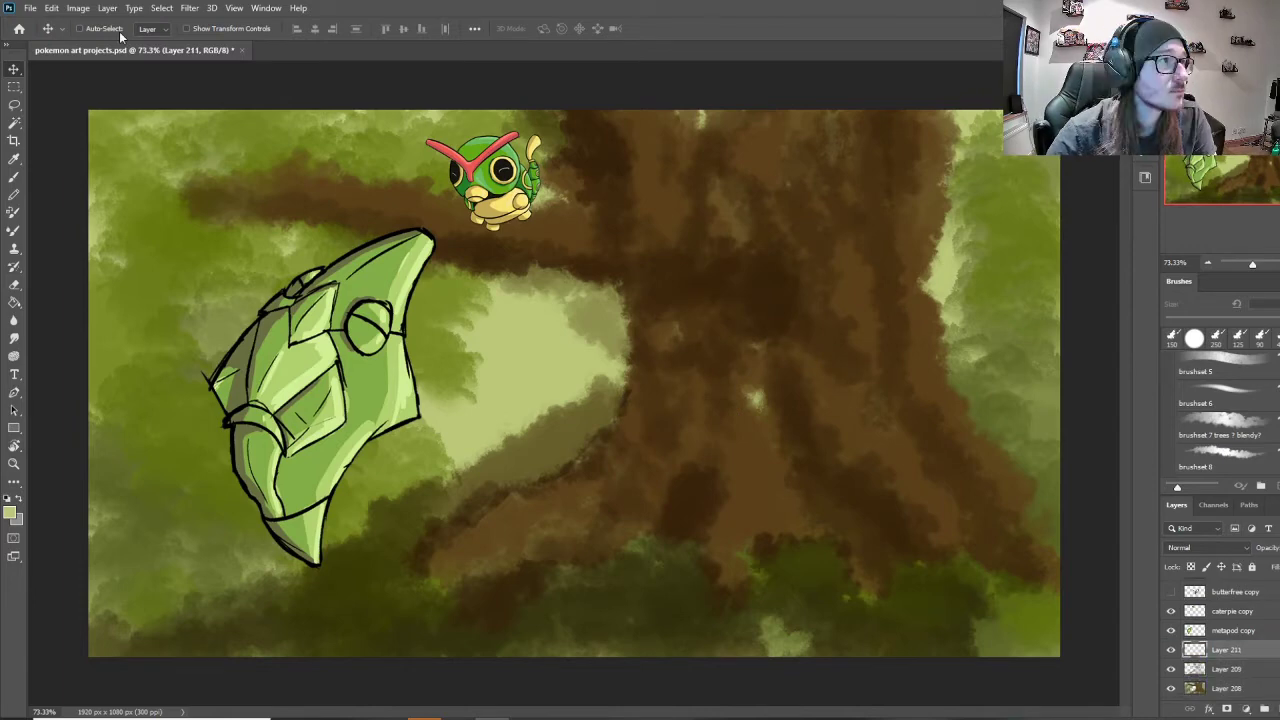
key(b)
click(99, 29)
scroll(126, 211, up, 3)
key(ctrl+z)
key(ctrl+z)
key(ctrl+z)
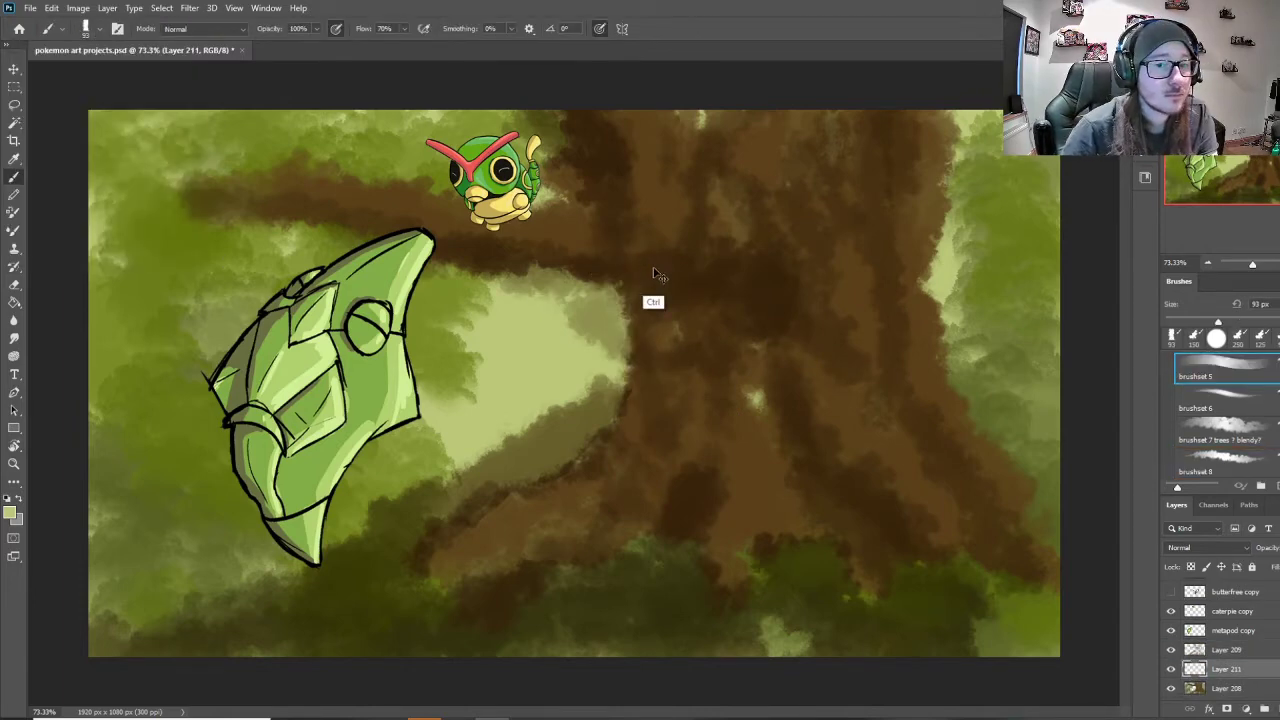
Step: Sample browns from the trunk and blend the bark and roots with textured brush strokes
alt+click(662, 243)
drag(665, 248, 652, 180)
drag(597, 497, 445, 558)
drag(742, 555, 798, 485)
key(ctrl+z)
key(ctrl+z)
key(ctrl+z)
key(ctrl+z)
key(ctrl+z)
key(ctrl+z)
key(ctrl+z)
key(ctrl+z)
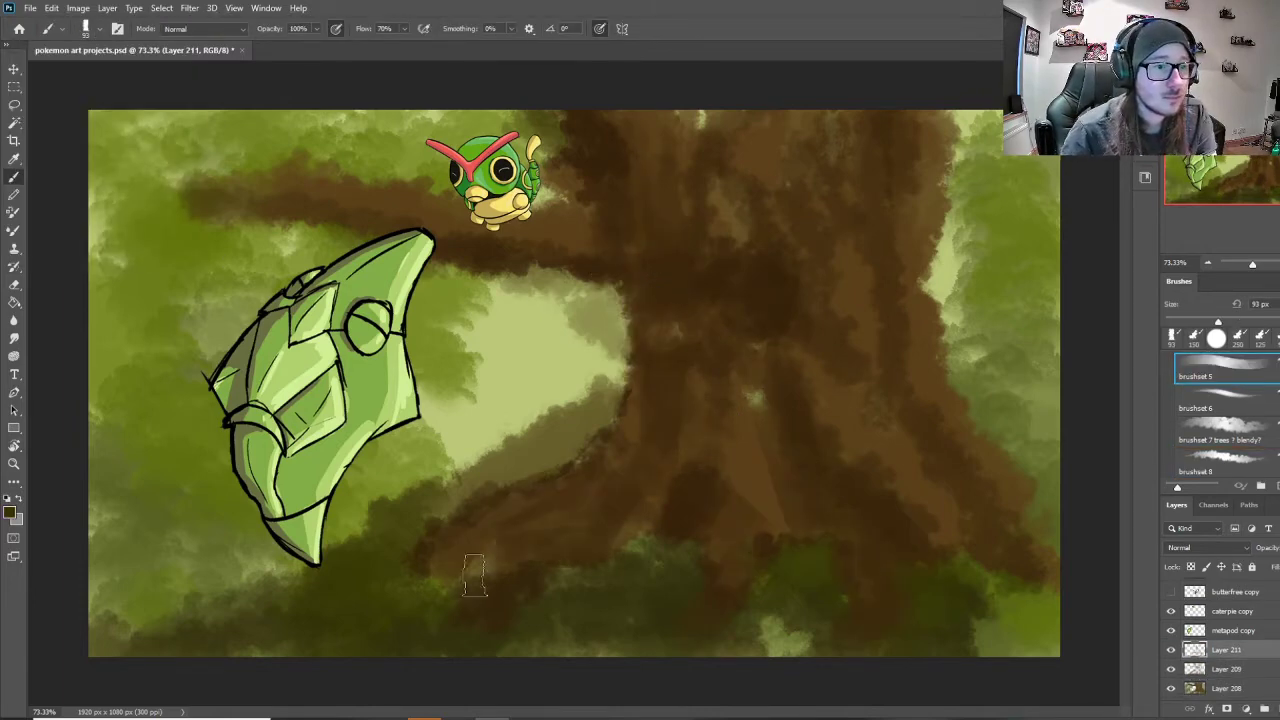
Step: Extend dark brown strokes along the right-hand root, the left branch's underside and the lower ground
key(ctrl+z)
key(ctrl+z)
key(ctrl+z)
key(ctrl+z)
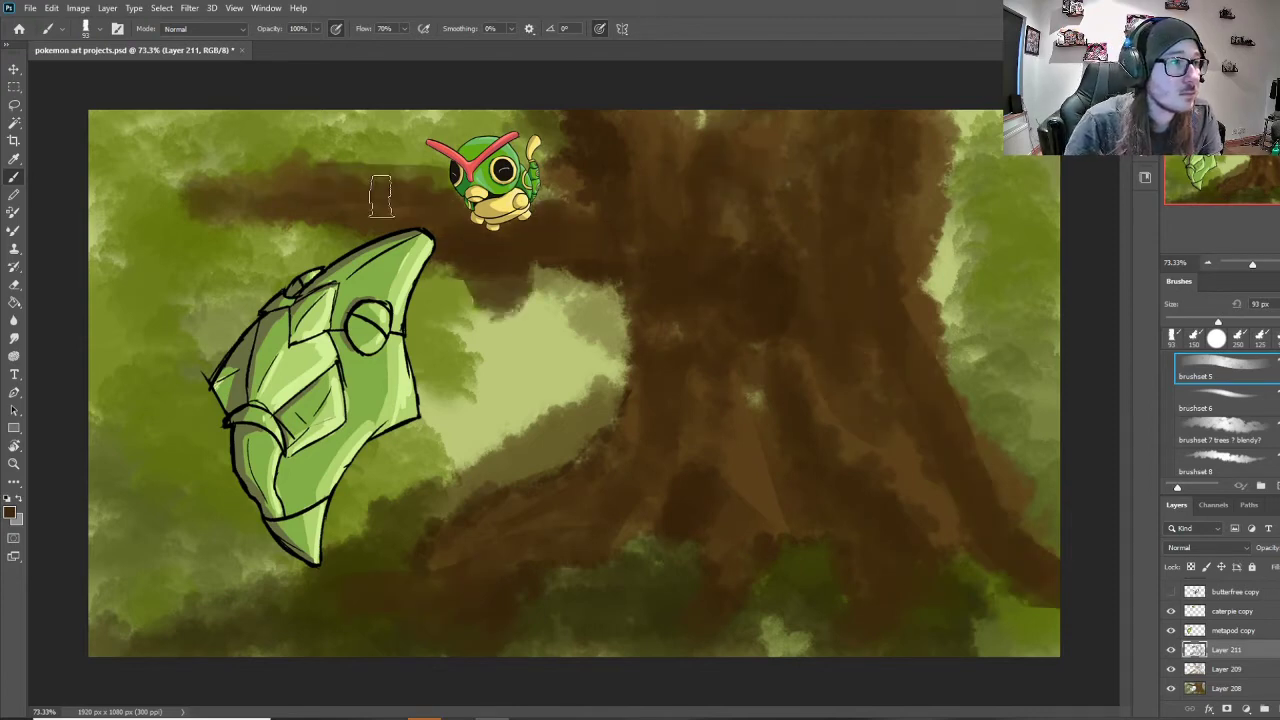
Step: Paint faint background branches above the left limb and beside the upper right of the trunk, and save the document
key(ctrl+z)
key(ctrl+z)
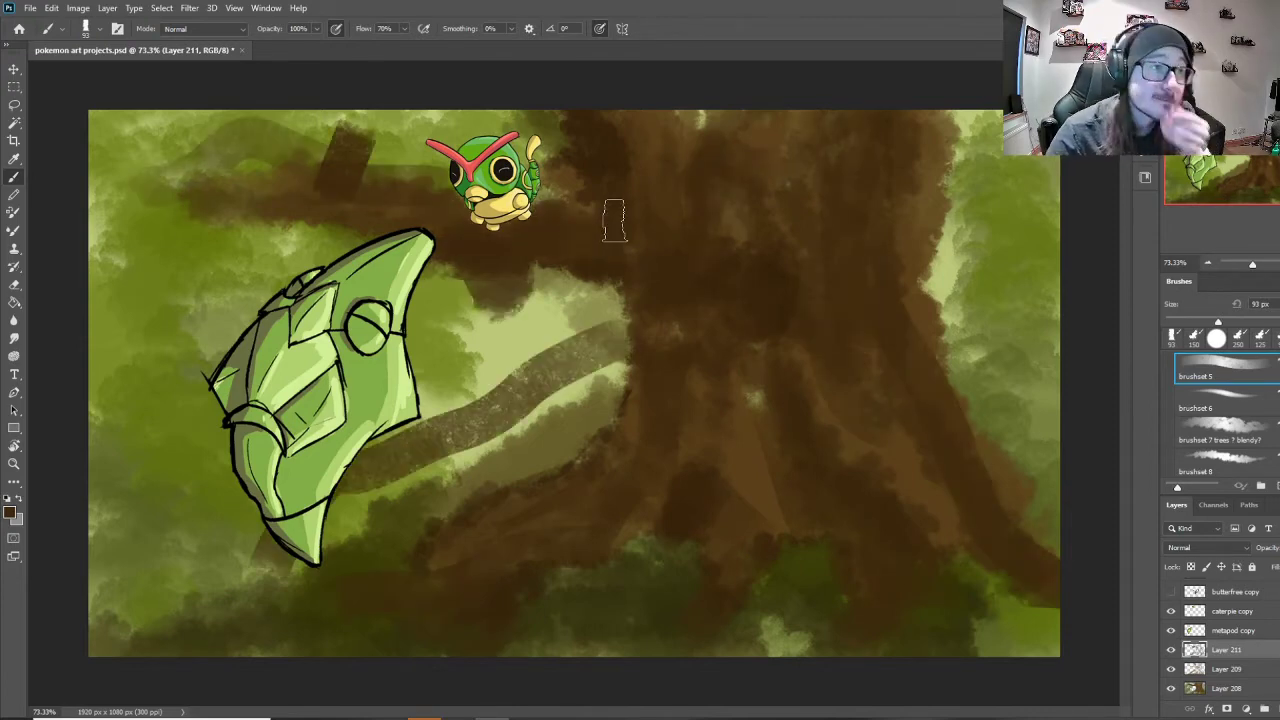
key(ctrl+shift+z)
key(ctrl+shift+z)
key(ctrl+s)
drag(962, 198, 988, 135)
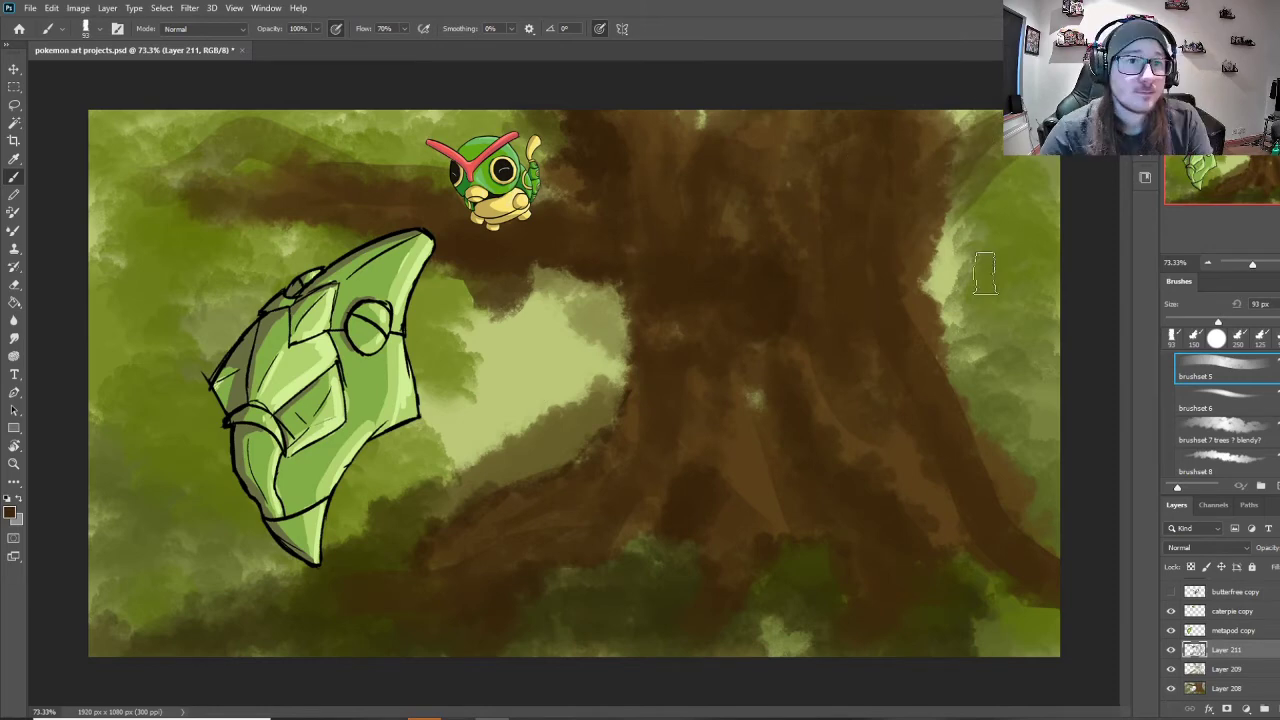
Step: Try painting extra branches in the foliage to the right of the trunk
drag(955, 295, 1020, 250)
drag(950, 335, 1035, 220)
key(ctrl+z)
key(ctrl+z)
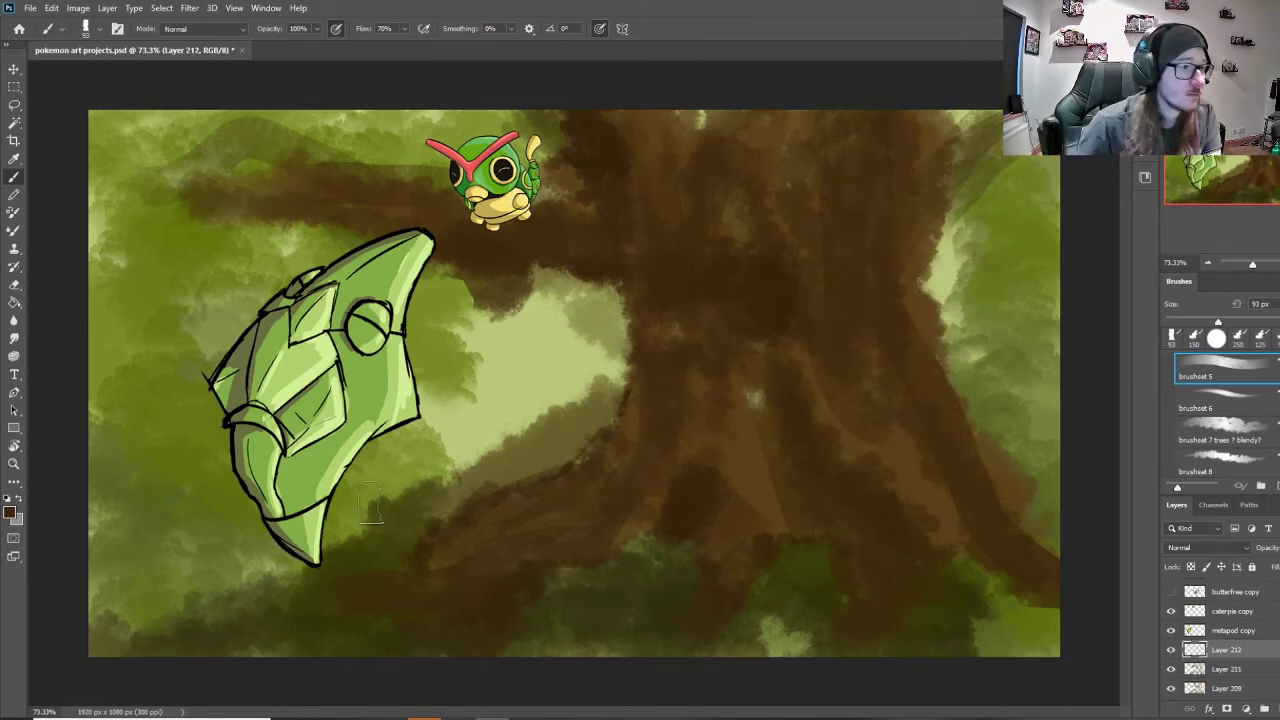
Step: Try broad brown shading across the roots and lower background with a 400 px brush at 50% opacity, comparing blend modes
key(bracketright)
key(bracketright)
key(bracketright)
key(bracketright)
key(bracketright)
key(bracketright)
key(bracketright)
key(bracketright)
key(5)
mouse_move(140, 610)
mouse_down()
mouse_move(330, 490)
mouse_move(607, 422)
mouse_move(435, 530)
mouse_up()
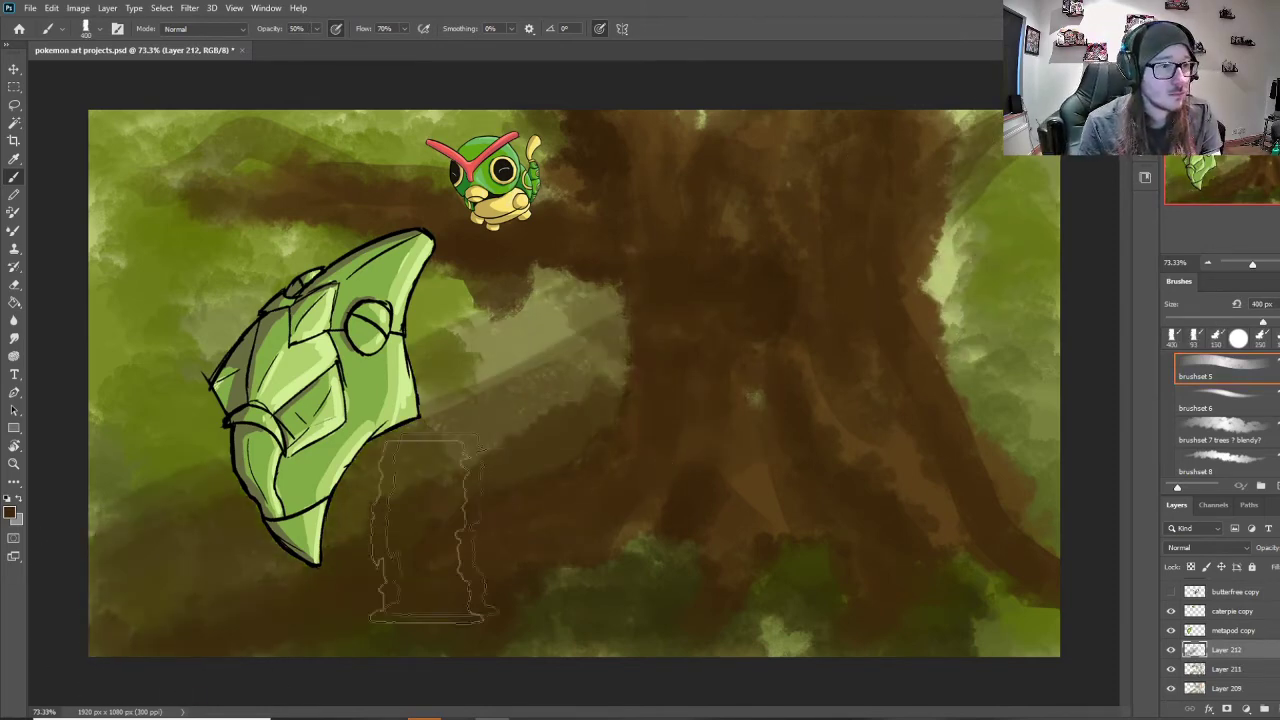
click(1195, 547)
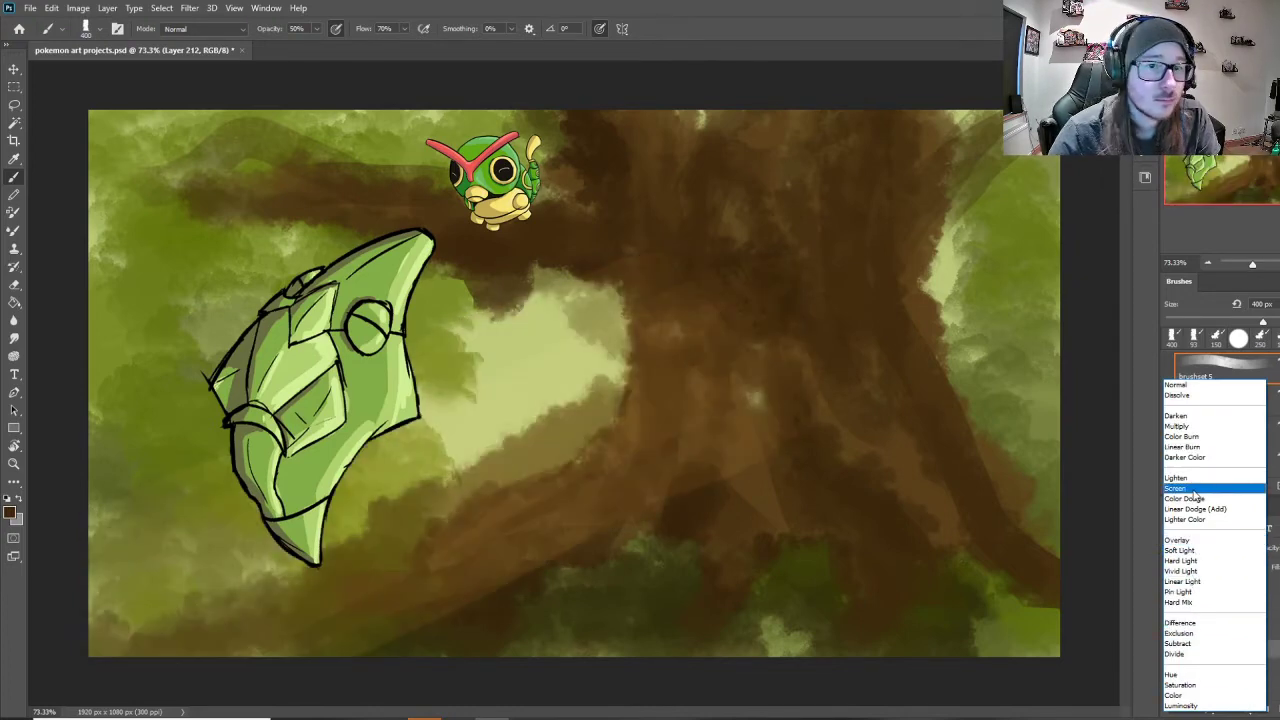
click(1177, 385)
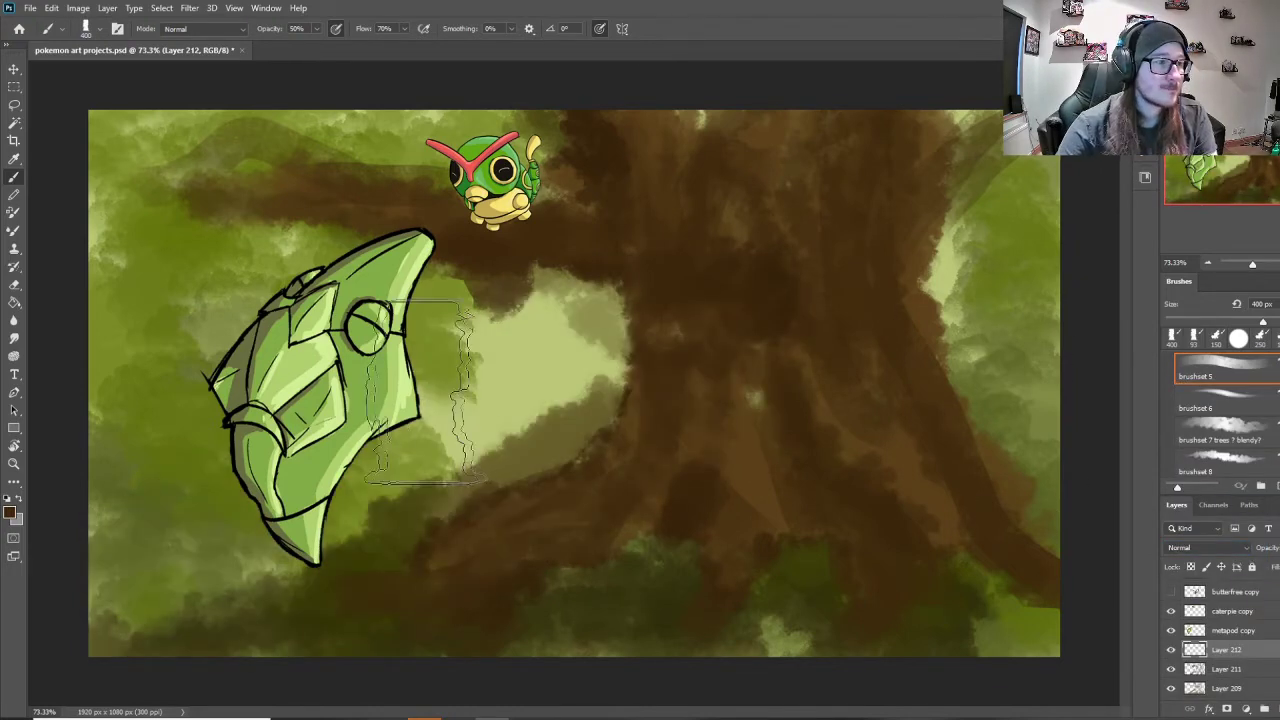
Step: Set the paint colour to near-black #1e1c1c and choose the KYLE Ultimate Inking Thick 'n Thin brush
click(9, 512)
click(412, 293)
click(582, 360)
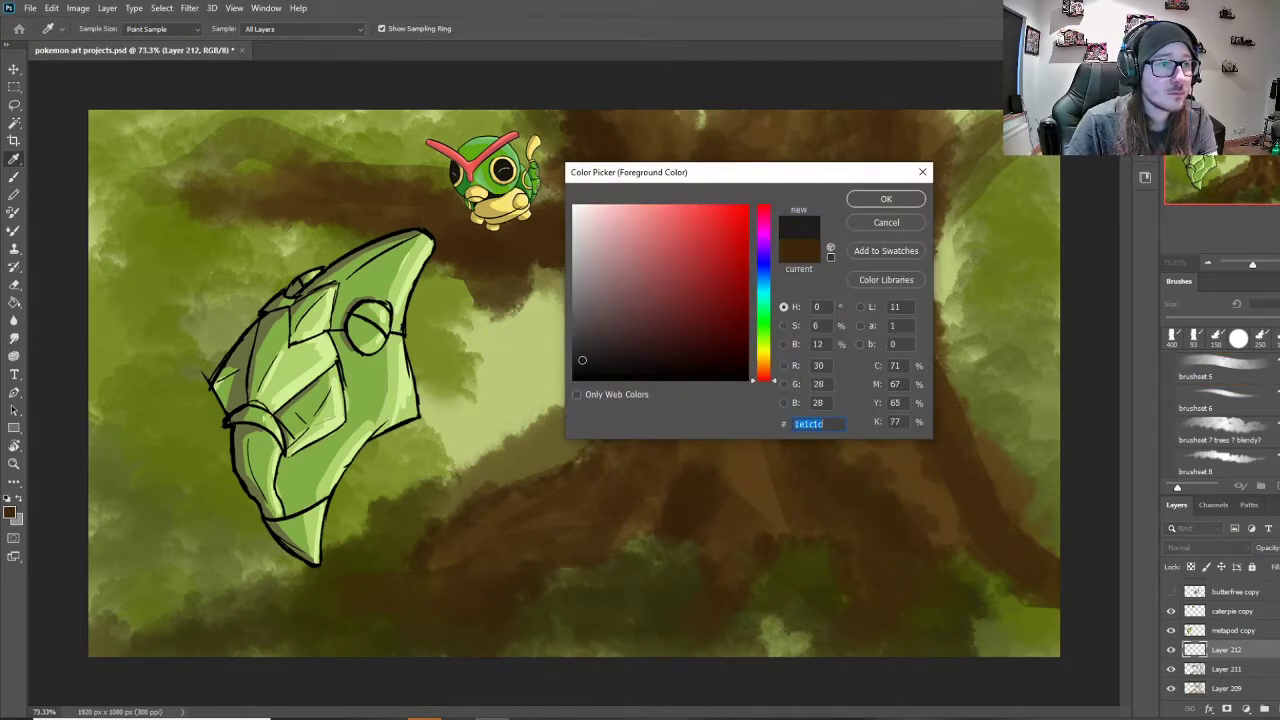
click(886, 199)
click(99, 29)
drag(169, 189, 163, 173)
click(98, 175)
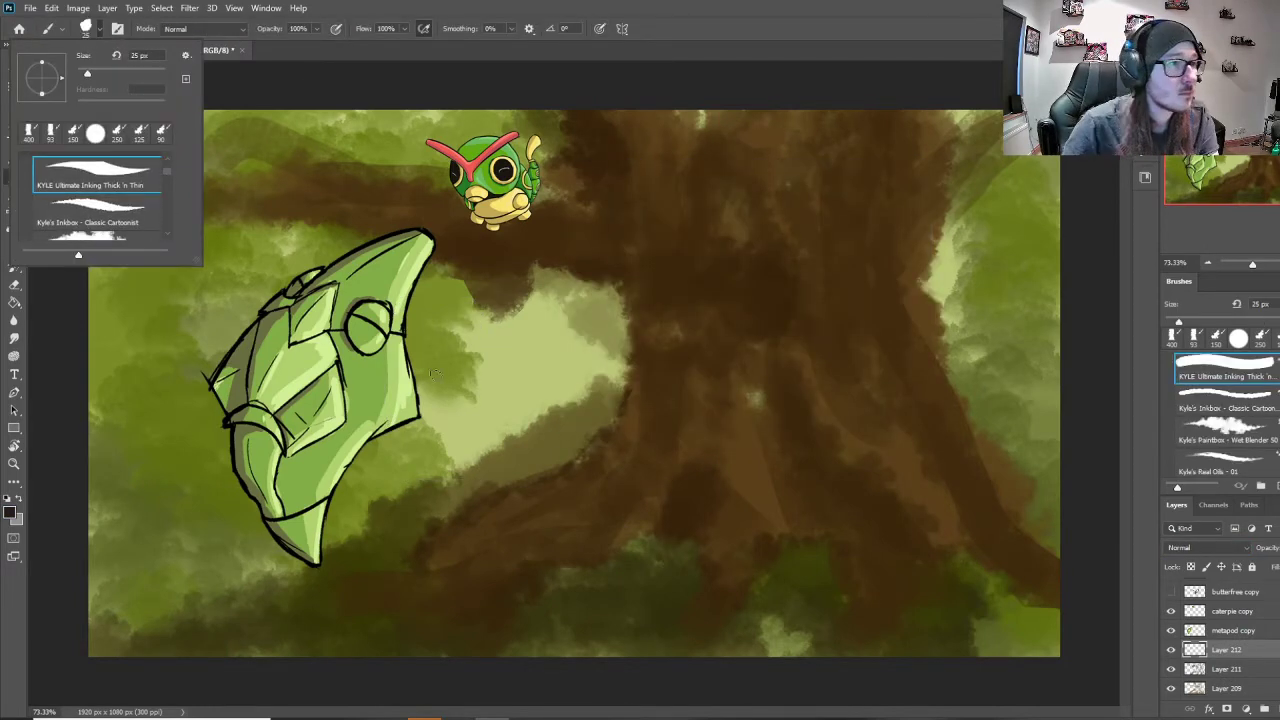
Step: Set the inking brush to 20 px and try outline strokes down the trunk's left edge
drag(617, 291, 589, 450)
key(ctrl+z)
key(bracketleft)
key(bracketleft)
key(bracketleft)
key(bracketleft)
key(bracketright)
key(bracketright)
key(bracketright)
mouse_move(625, 300)
mouse_down()
mouse_move(590, 454)
mouse_move(548, 460)
mouse_up()
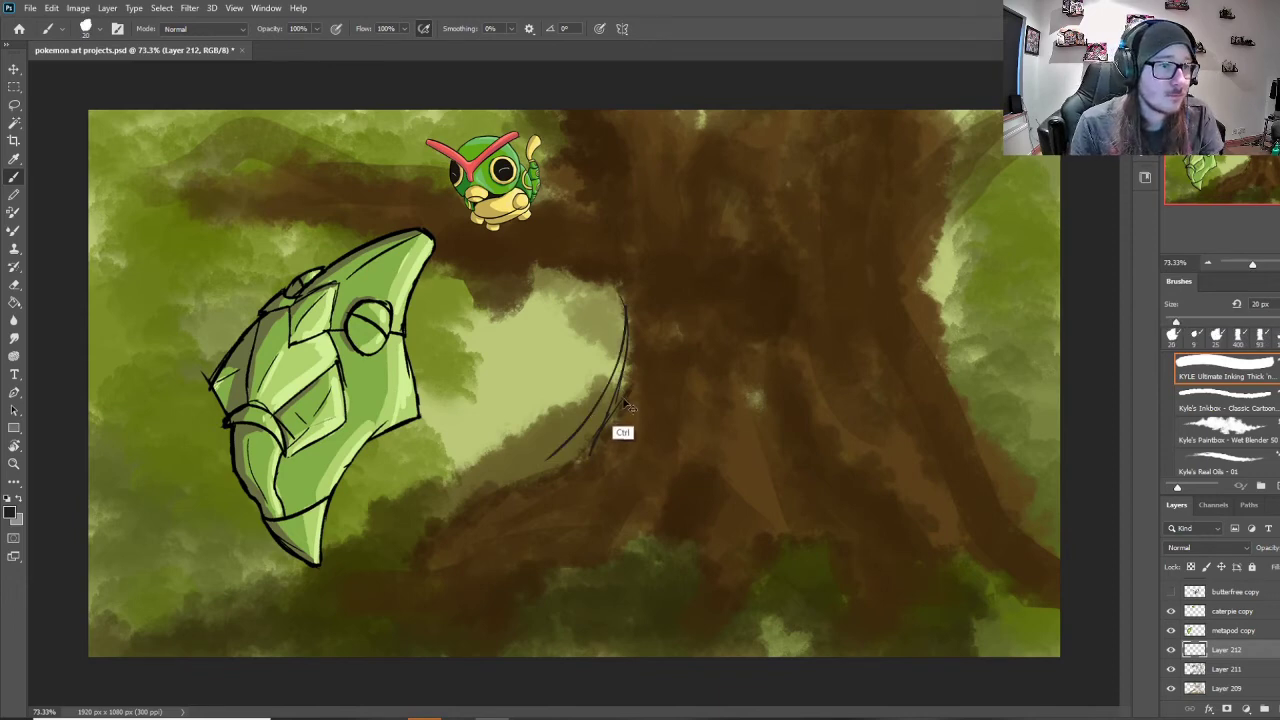
key(ctrl+z)
key(ctrl+z)
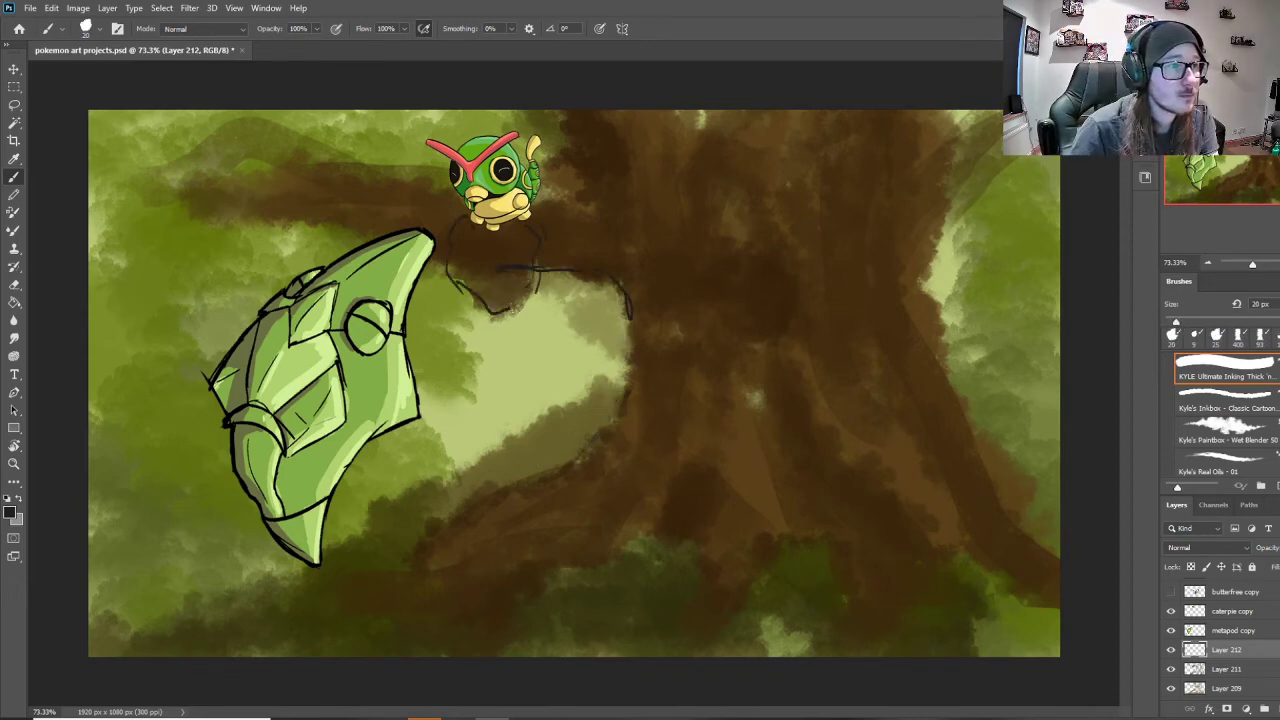
Step: Ink dark outlines and bark lines over the branches, knots, trunk and roots of the tree
mouse_move(408, 223)
mouse_down()
mouse_move(178, 204)
mouse_move(460, 200)
mouse_up()
drag(450, 213, 322, 206)
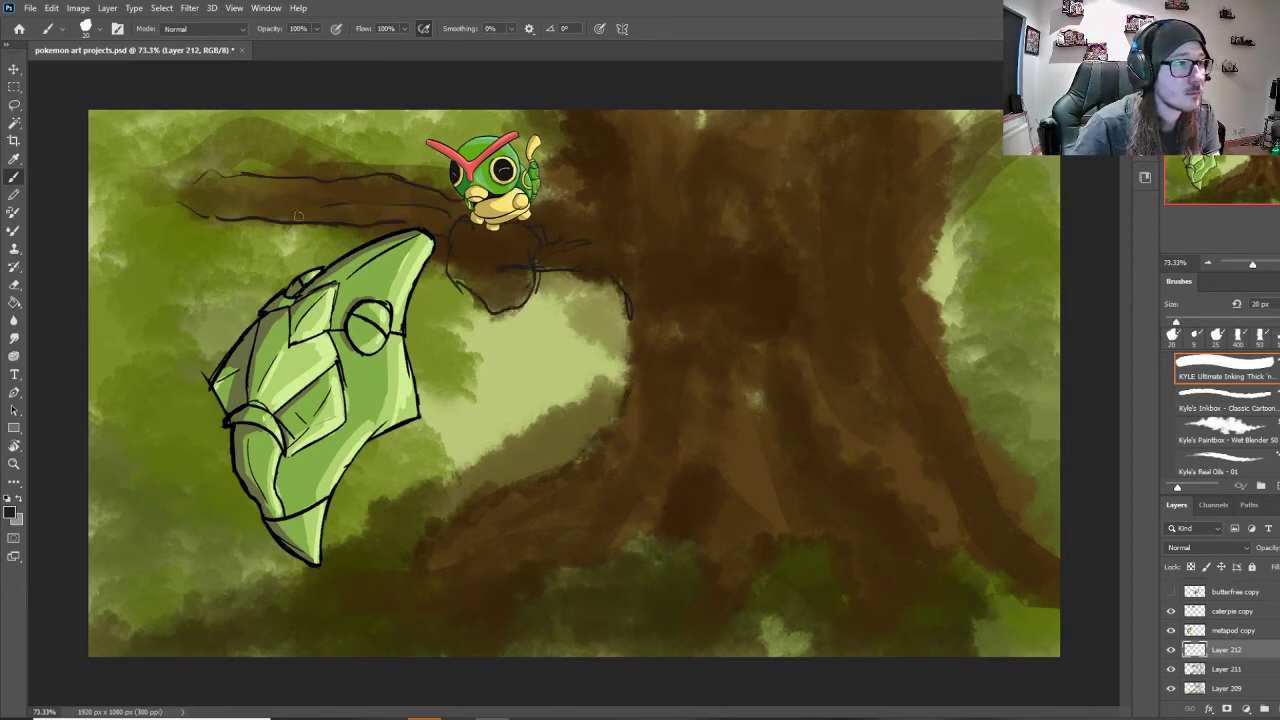
drag(658, 206, 718, 188)
drag(734, 218, 734, 121)
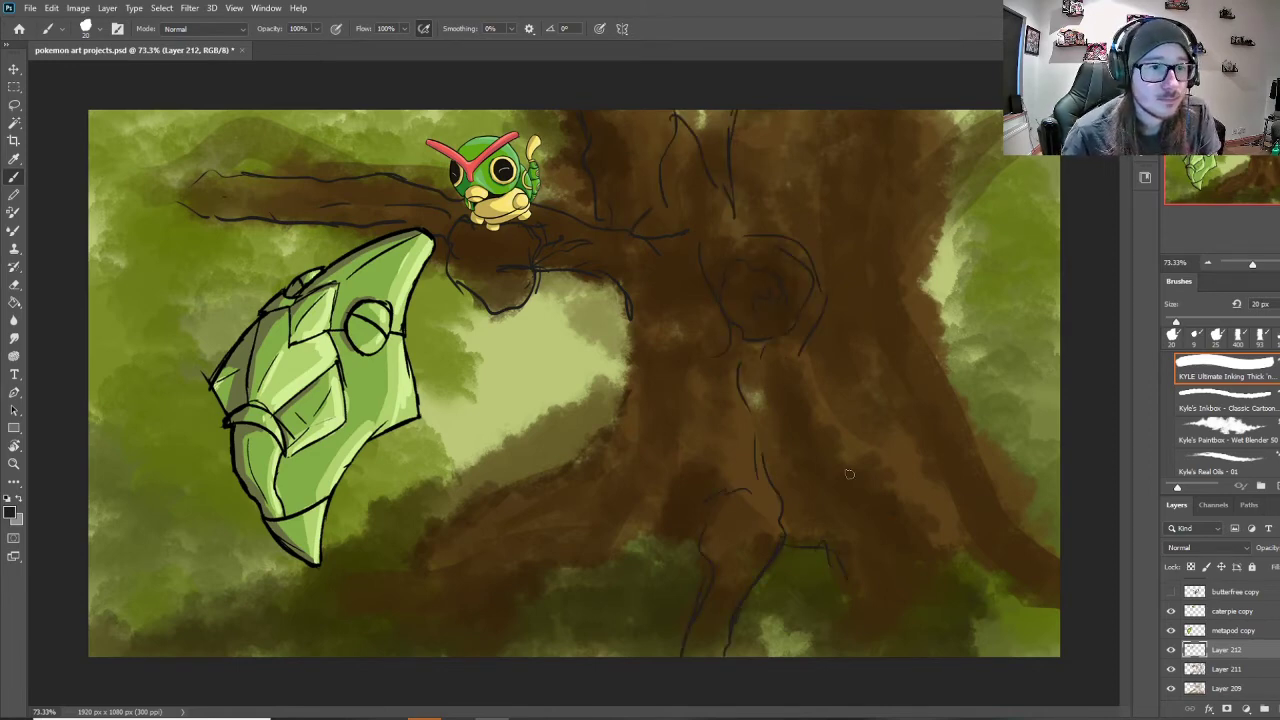
drag(990, 559, 1060, 608)
drag(1060, 568, 896, 422)
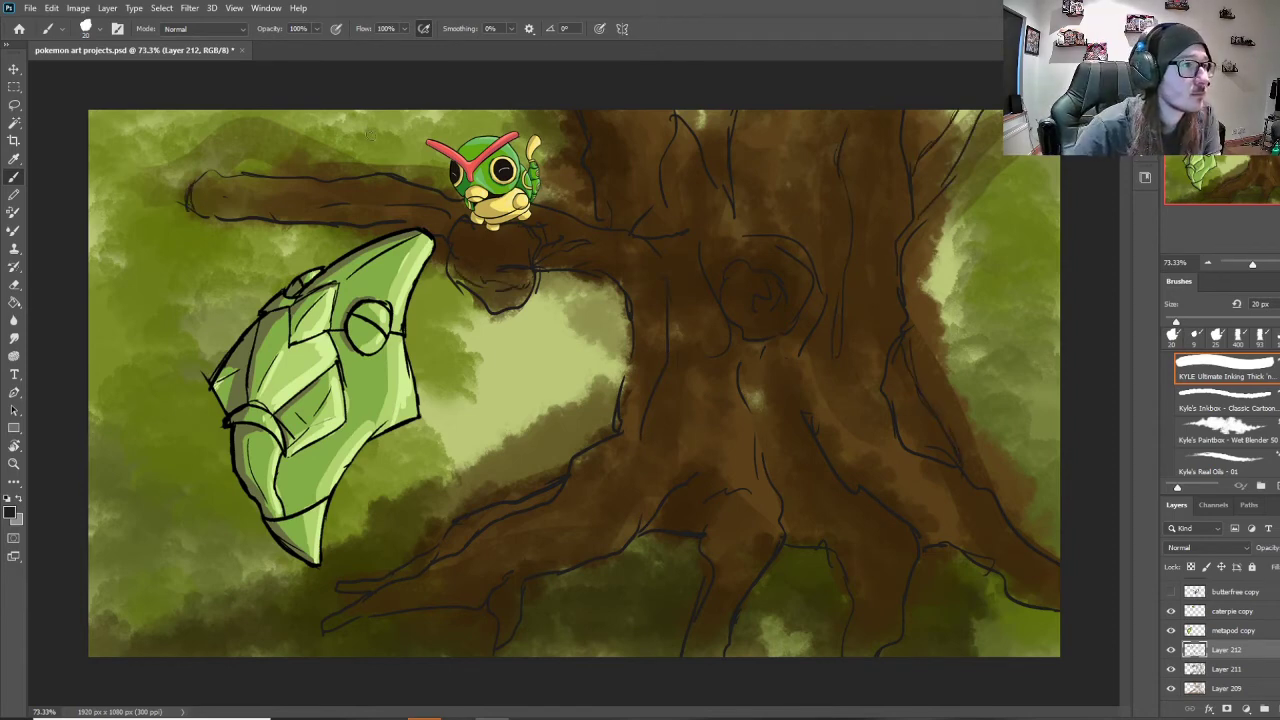
drag(106, 182, 294, 159)
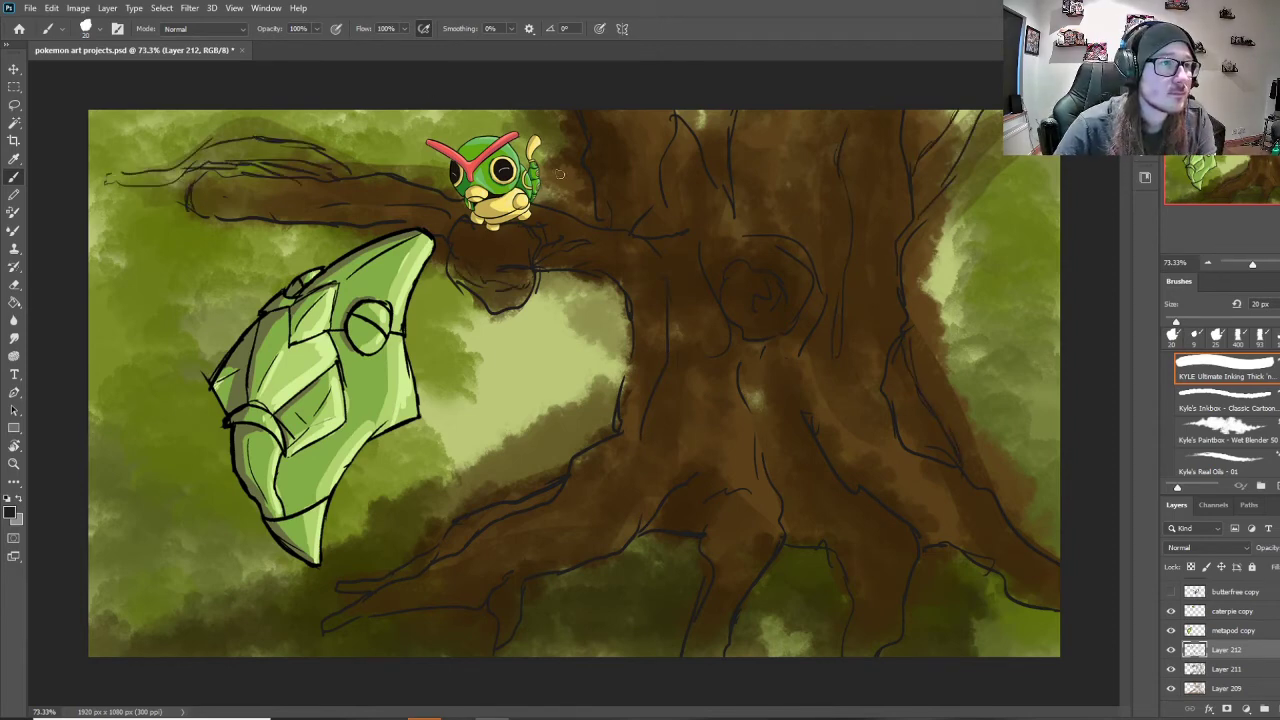
Step: Pick a pale yellow-green and paint a silk strand from Caterpie's mouth to Metapod on a new topmost layer
click(12, 515)
click(606, 220)
click(886, 200)
drag(474, 200, 432, 266)
key(ctrl+z)
drag(1257, 647, 1257, 584)
drag(474, 200, 465, 237)
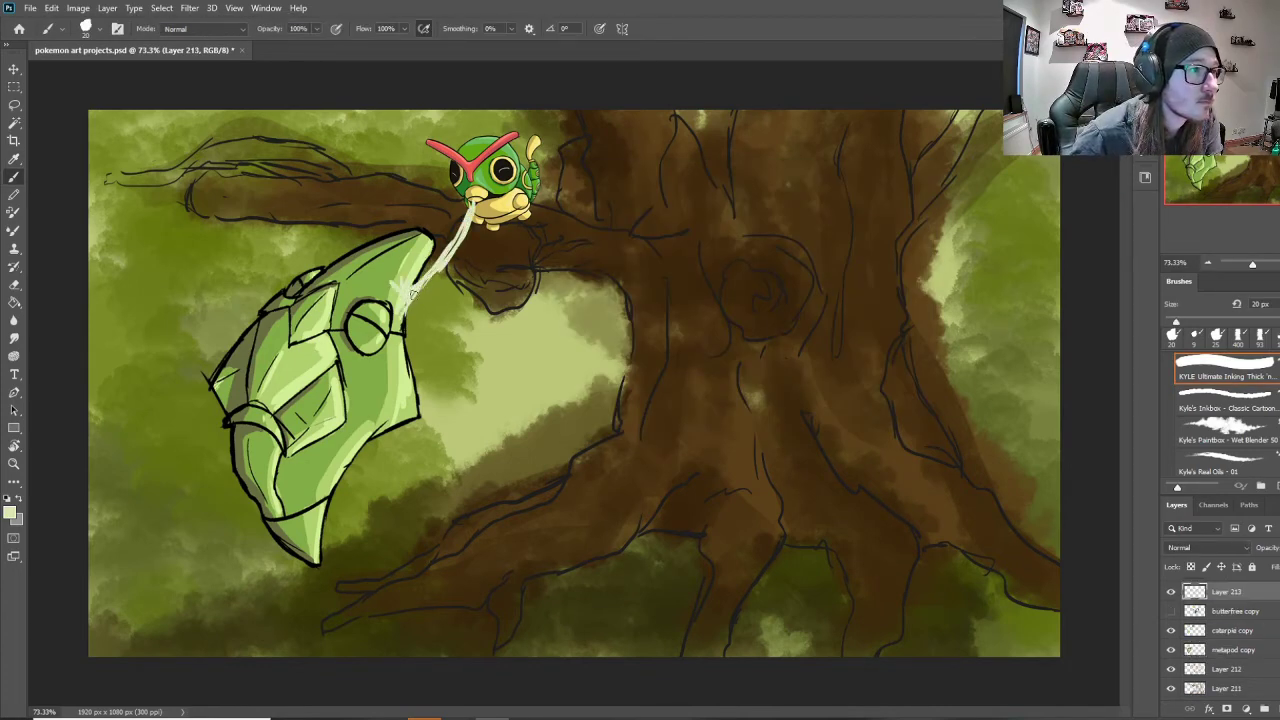
Step: Show the butterfree copy layer and add a Bevel & Emboss effect to the silk strand layer
click(1172, 612)
key(v)
double_click(1262, 592)
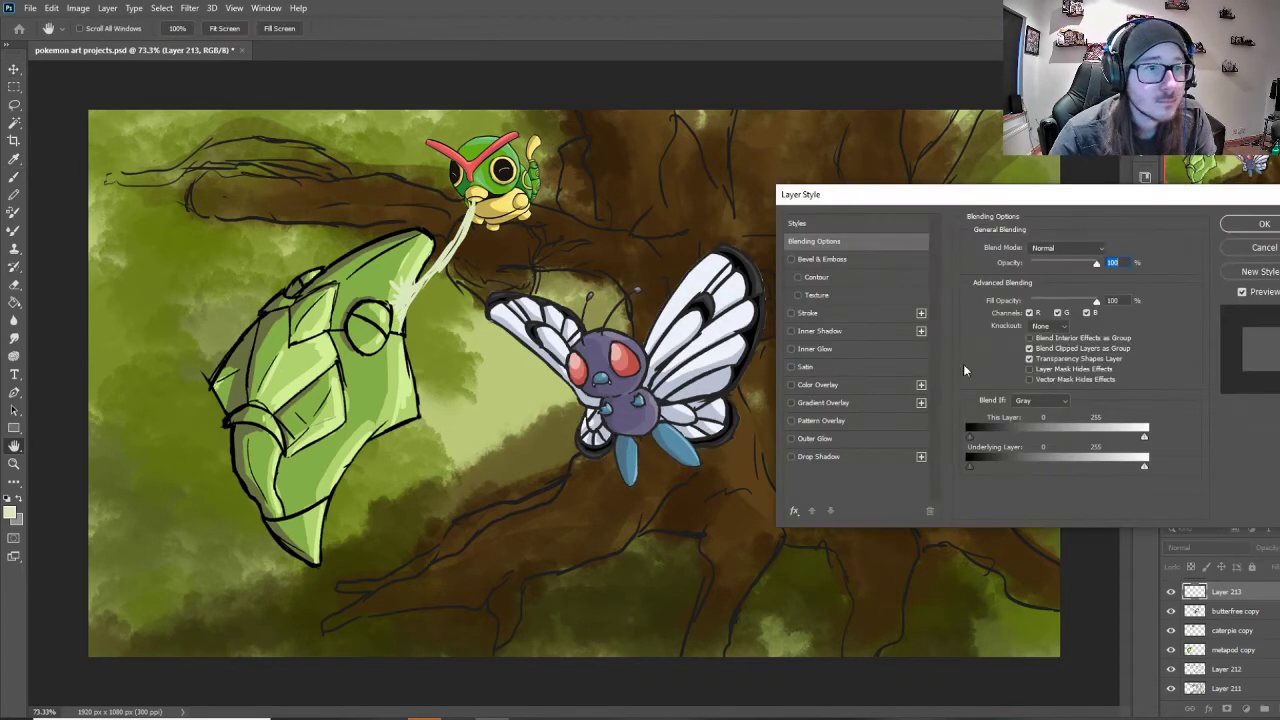
click(791, 259)
click(861, 260)
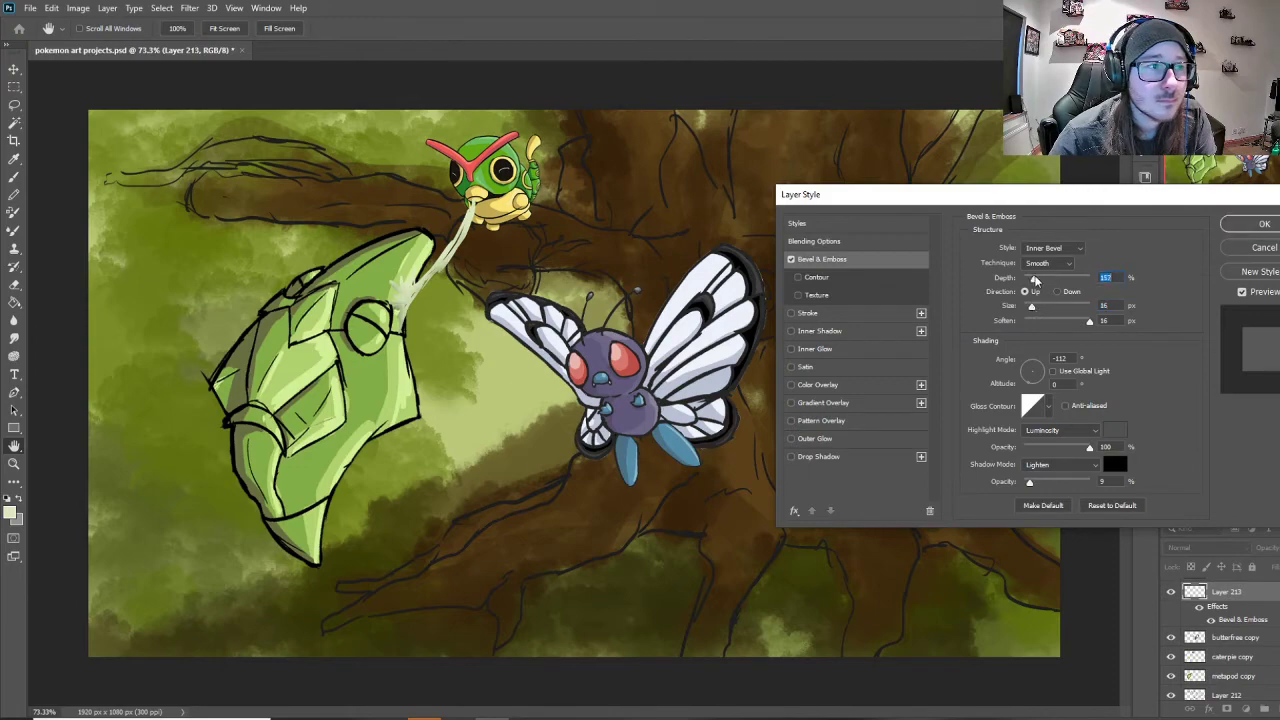
click(1258, 225)
Step: Add a layer beneath the silk strand and paint grey shadow strokes along it and around its splatter on Metapod
scroll(430, 277, up, 5)
click(1278, 709)
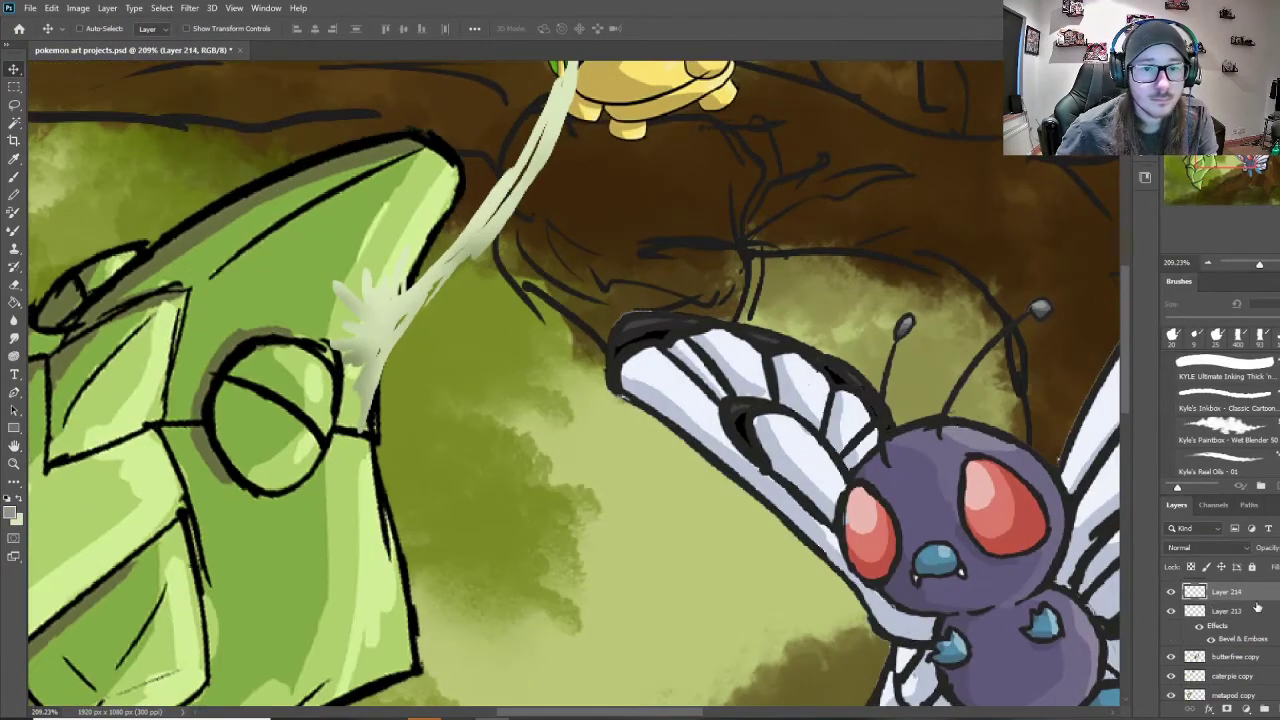
drag(1258, 593, 1258, 646)
key(b)
drag(454, 240, 414, 288)
drag(373, 273, 377, 287)
drag(442, 248, 566, 68)
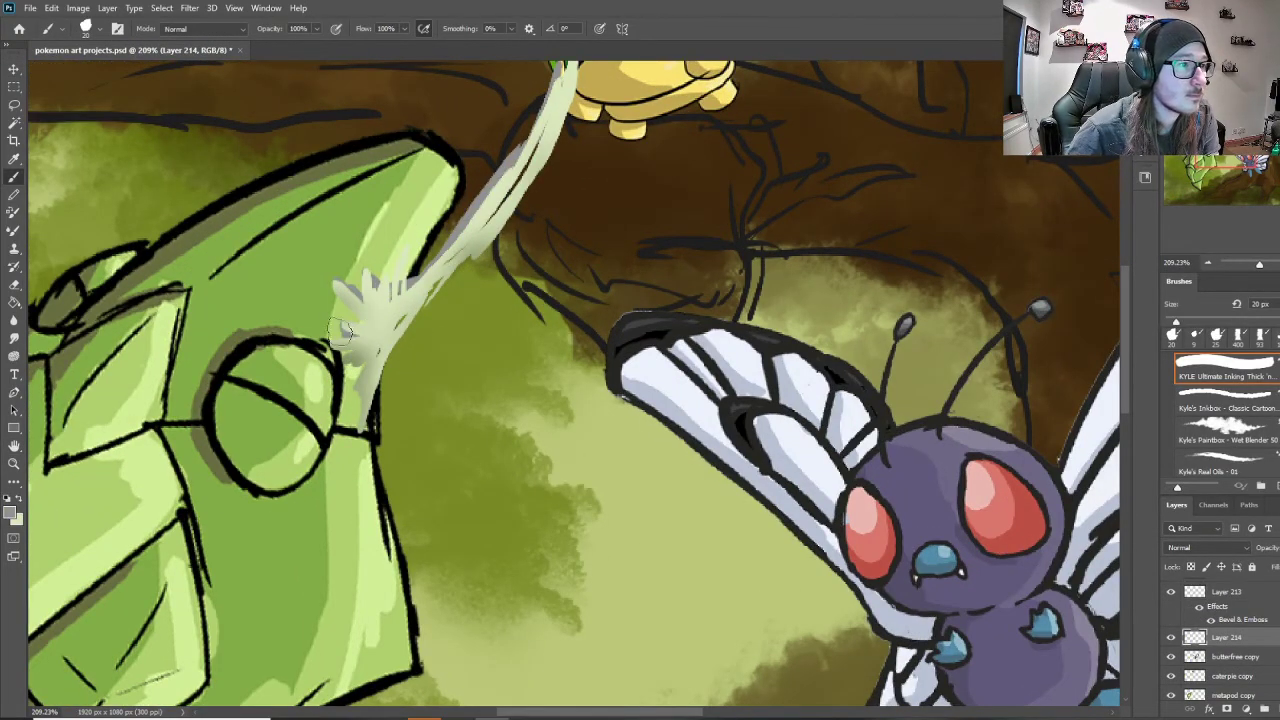
drag(341, 332, 376, 347)
Step: Paint near-white highlights along the silk strand and its splatter on the strand's layer with a 9 px brush
scroll(513, 146, up, 2)
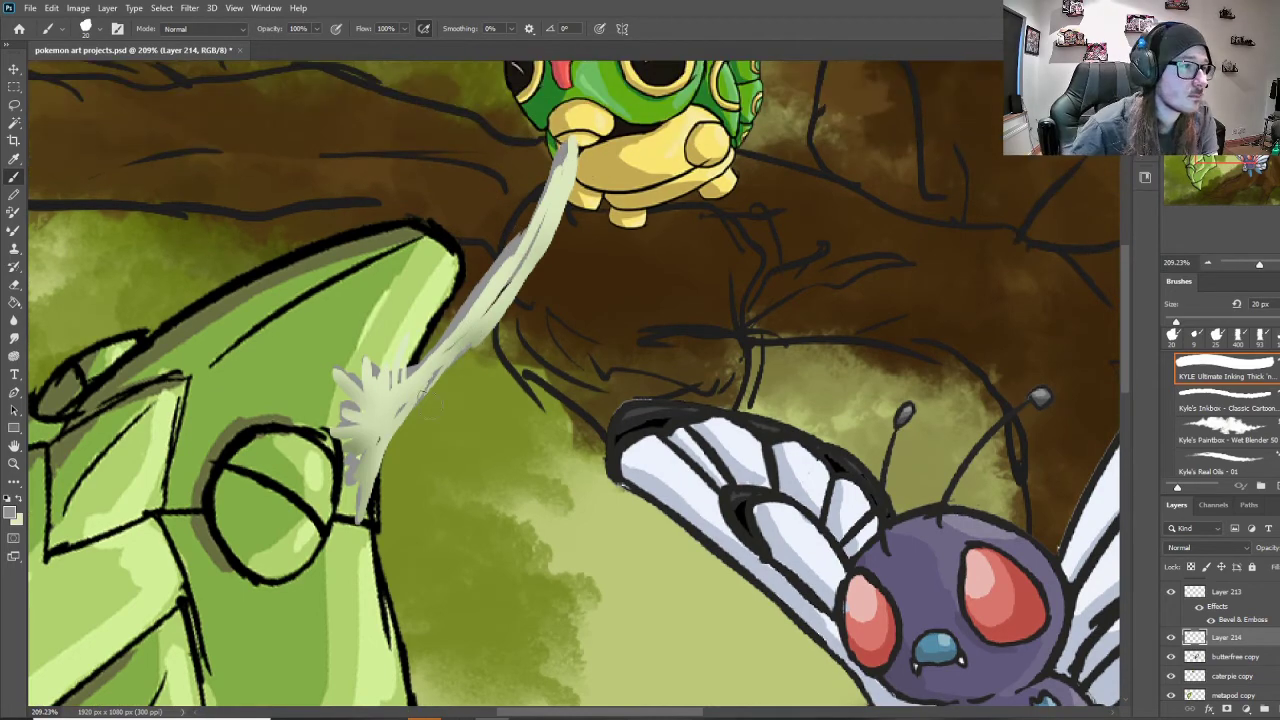
click(1257, 597)
alt+click(475, 335)
click(10, 512)
click(582, 209)
click(885, 202)
key(bracketleft)
key(bracketleft)
key(bracketleft)
key(bracketleft)
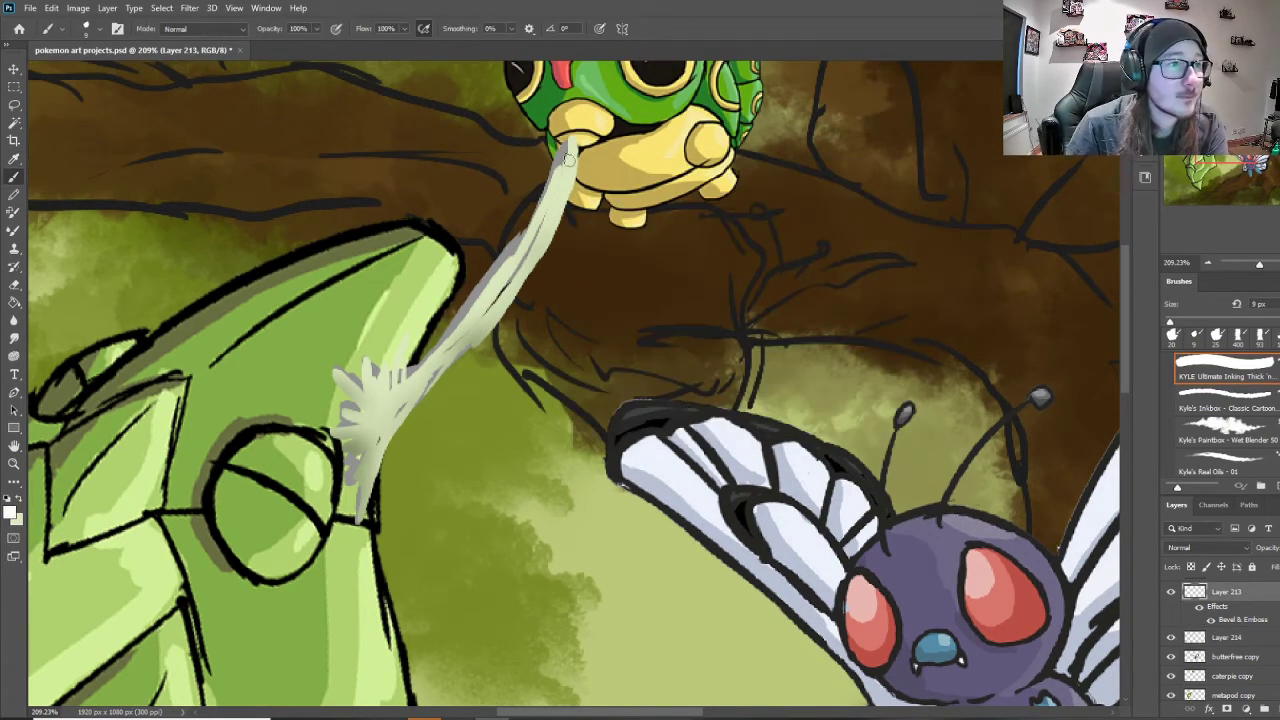
drag(572, 148, 362, 518)
drag(440, 364, 350, 434)
drag(447, 355, 370, 434)
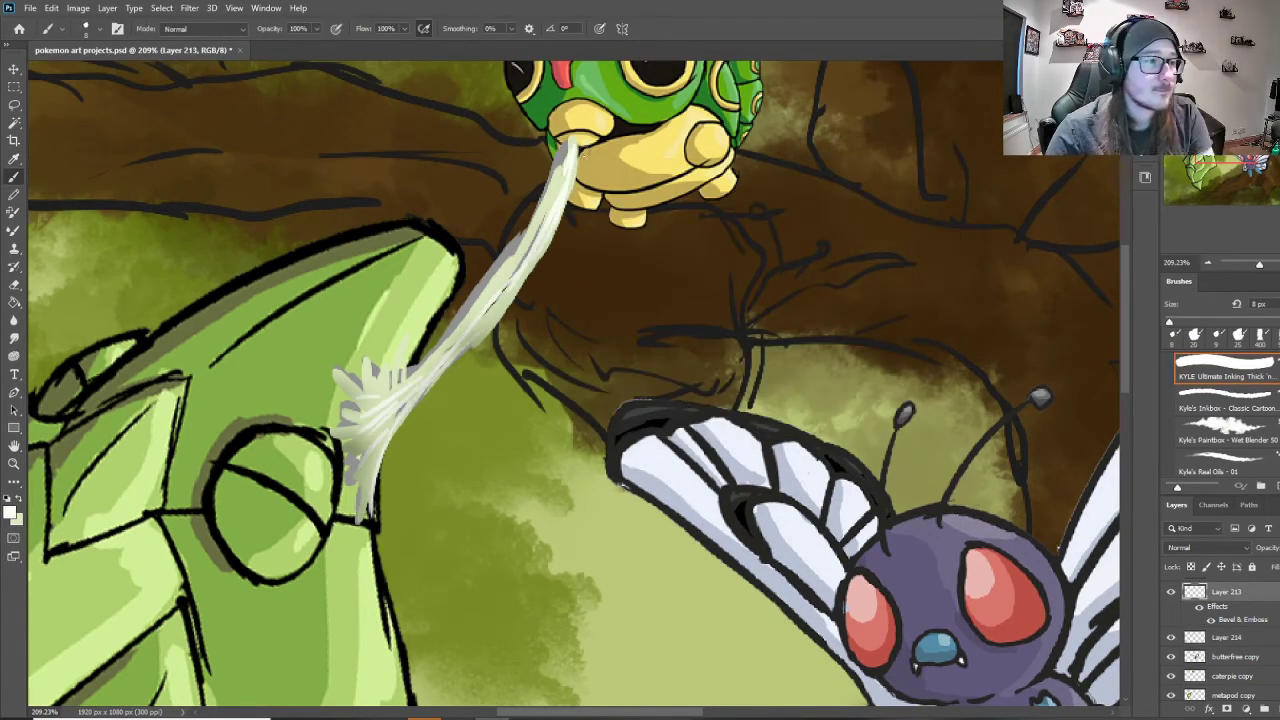
Step: Add a layer directly above Layer 212 and choose a lighter trunk brown with a 15 px inking brush
scroll(402, 330, down, 2)
key(v)
scroll(440, 335, down, 6)
scroll(440, 376, up, 4)
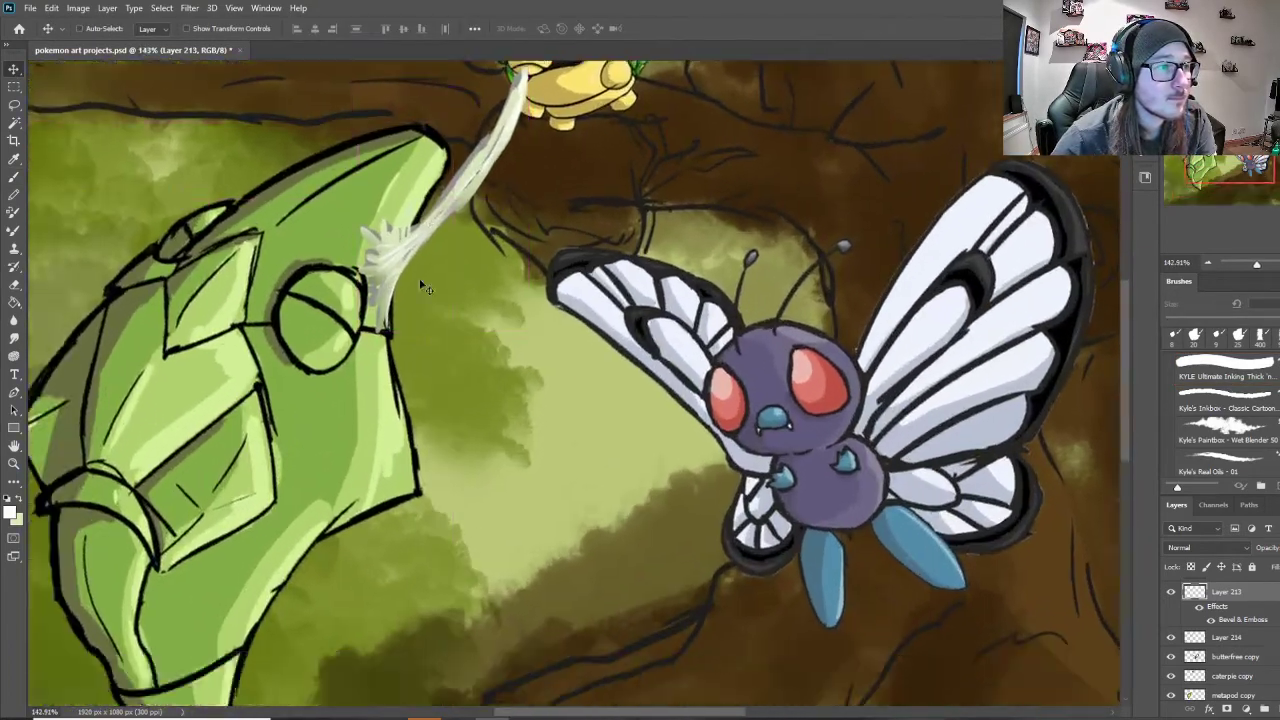
scroll(419, 278, down, 6)
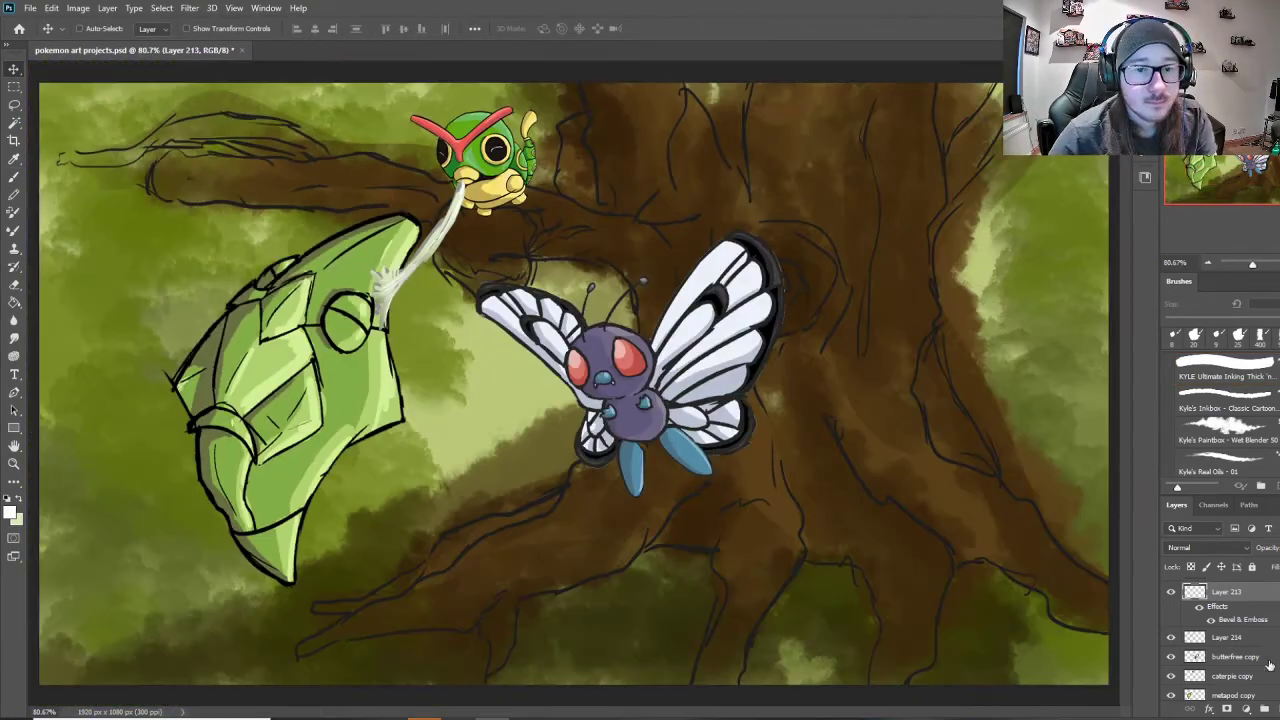
scroll(1254, 642, down, 5)
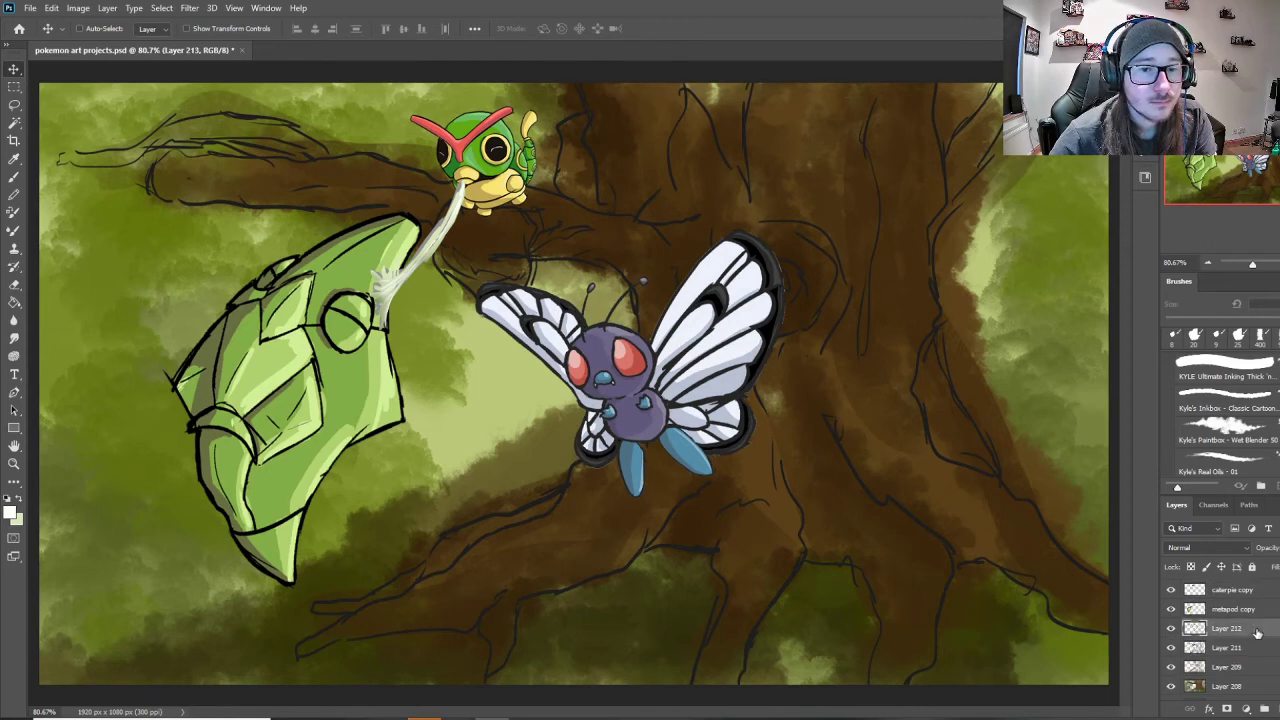
key(b)
alt+click(878, 484)
click(9, 512)
click(677, 297)
click(886, 198)
key(bracketright)
key(bracketright)
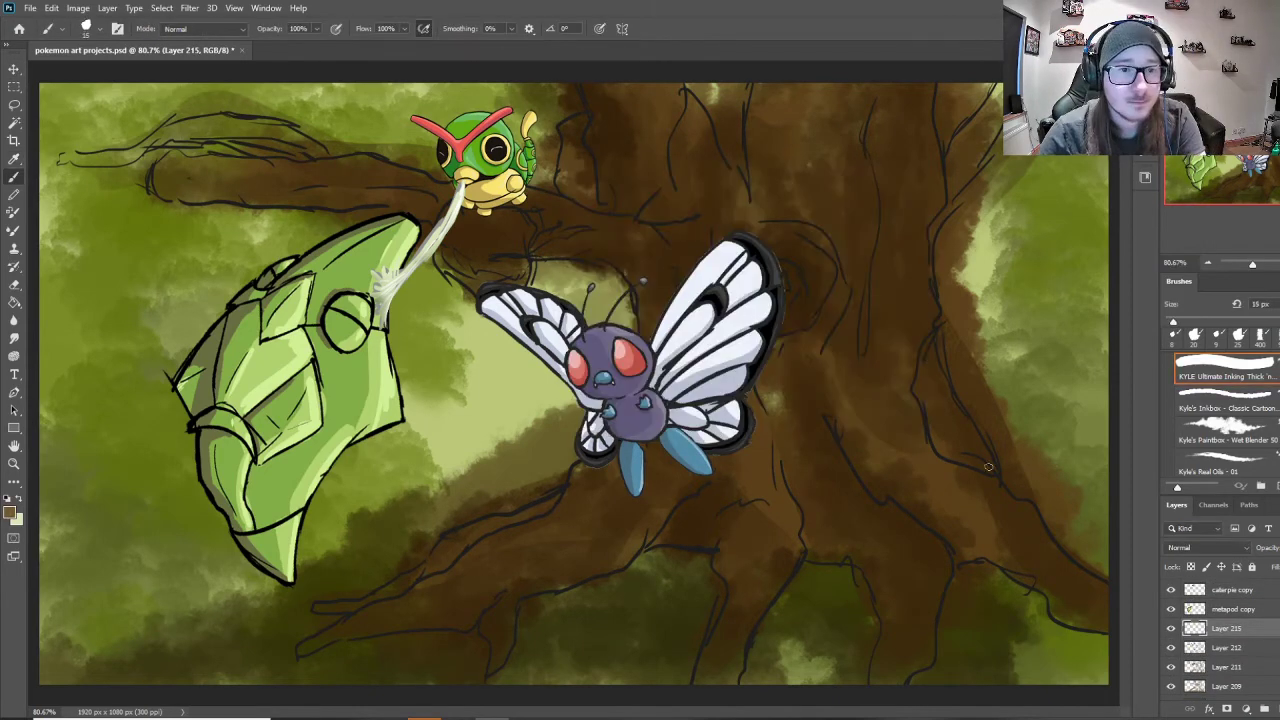
Step: Paint lighter brown highlights over the right side of the trunk and its roots with a 50 px brush at 20% opacity
drag(1106, 610, 944, 451)
key(ctrl+z)
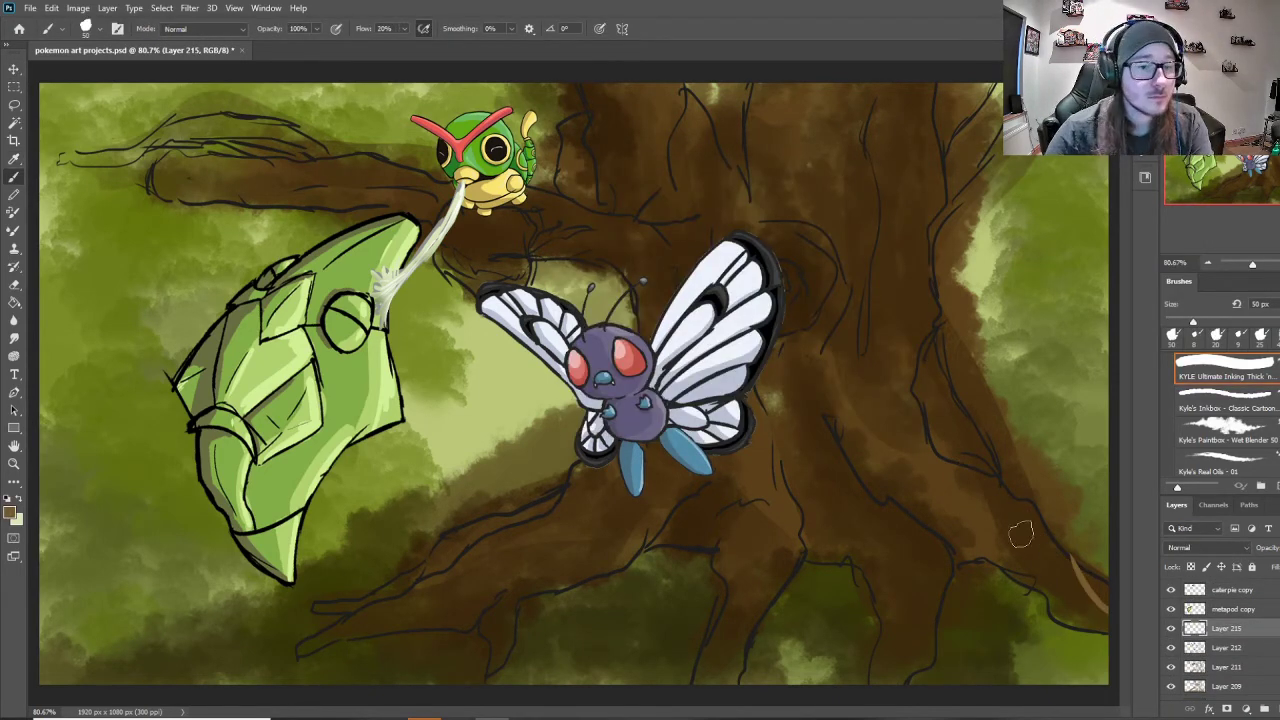
drag(307, 28, 271, 32)
text(20)
key(Return)
drag(1058, 576, 968, 484)
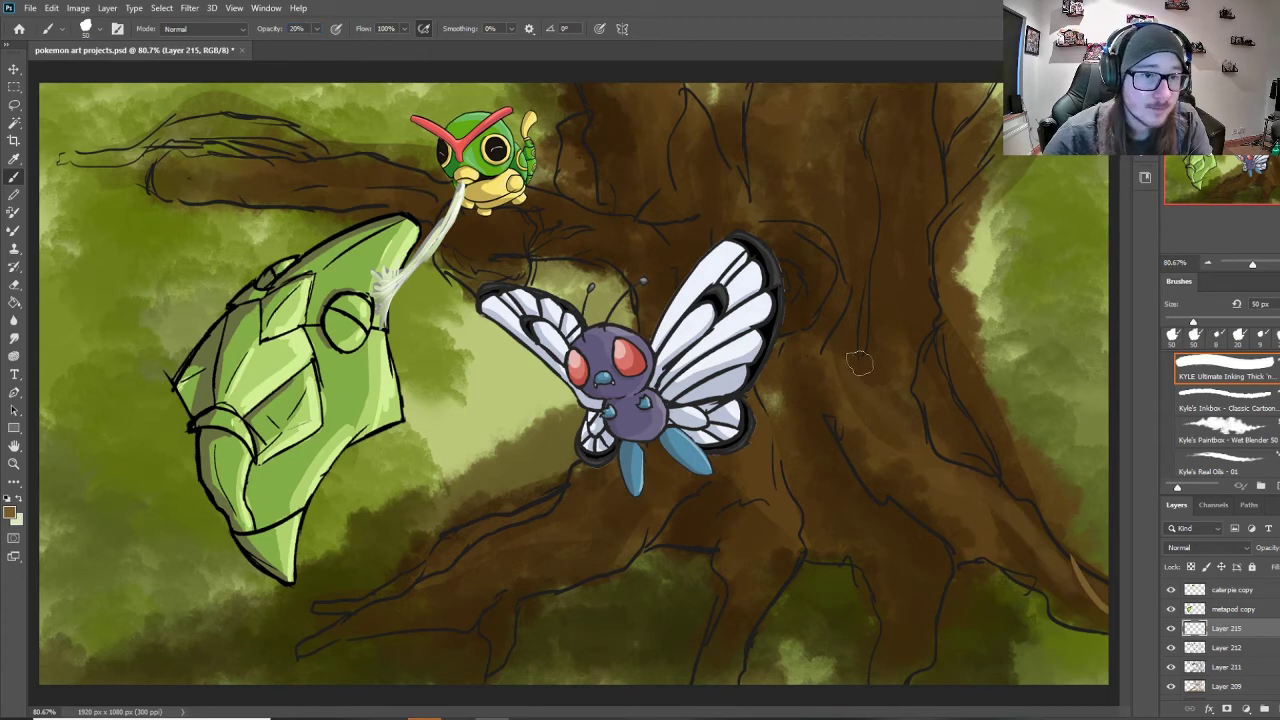
drag(908, 355, 922, 207)
drag(866, 256, 866, 374)
mouse_move(812, 318)
mouse_down()
mouse_move(898, 681)
mouse_move(780, 388)
mouse_move(945, 416)
mouse_up()
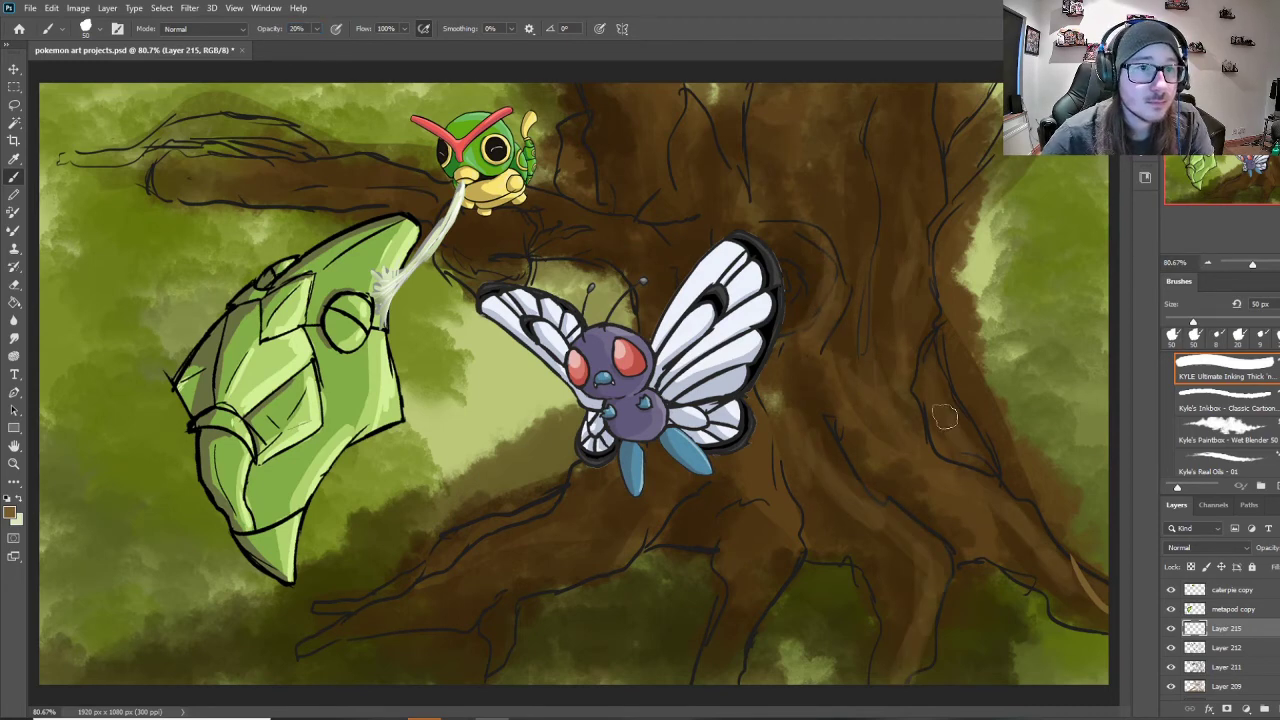
Step: Continue the translucent light brown highlights across the middle trunk, the left roots and the branch beneath Caterpie
mouse_move(936, 187)
mouse_down()
mouse_move(907, 349)
mouse_move(853, 131)
mouse_move(753, 90)
mouse_move(797, 240)
mouse_move(802, 440)
mouse_move(766, 597)
mouse_move(634, 528)
mouse_up()
mouse_move(582, 568)
mouse_down()
mouse_move(504, 644)
mouse_move(370, 622)
mouse_up()
drag(674, 270, 534, 214)
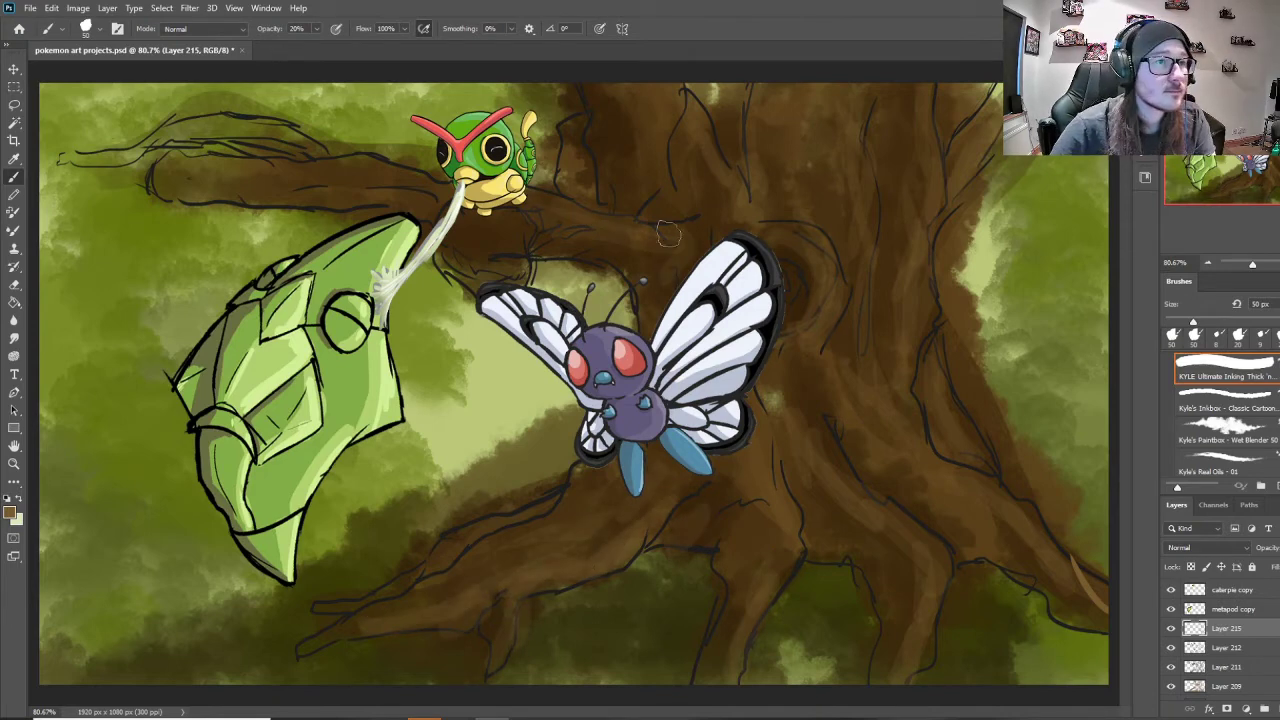
drag(660, 190, 670, 129)
drag(575, 124, 572, 178)
mouse_move(512, 218)
mouse_down()
mouse_move(479, 274)
mouse_move(512, 266)
mouse_up()
drag(411, 185, 308, 176)
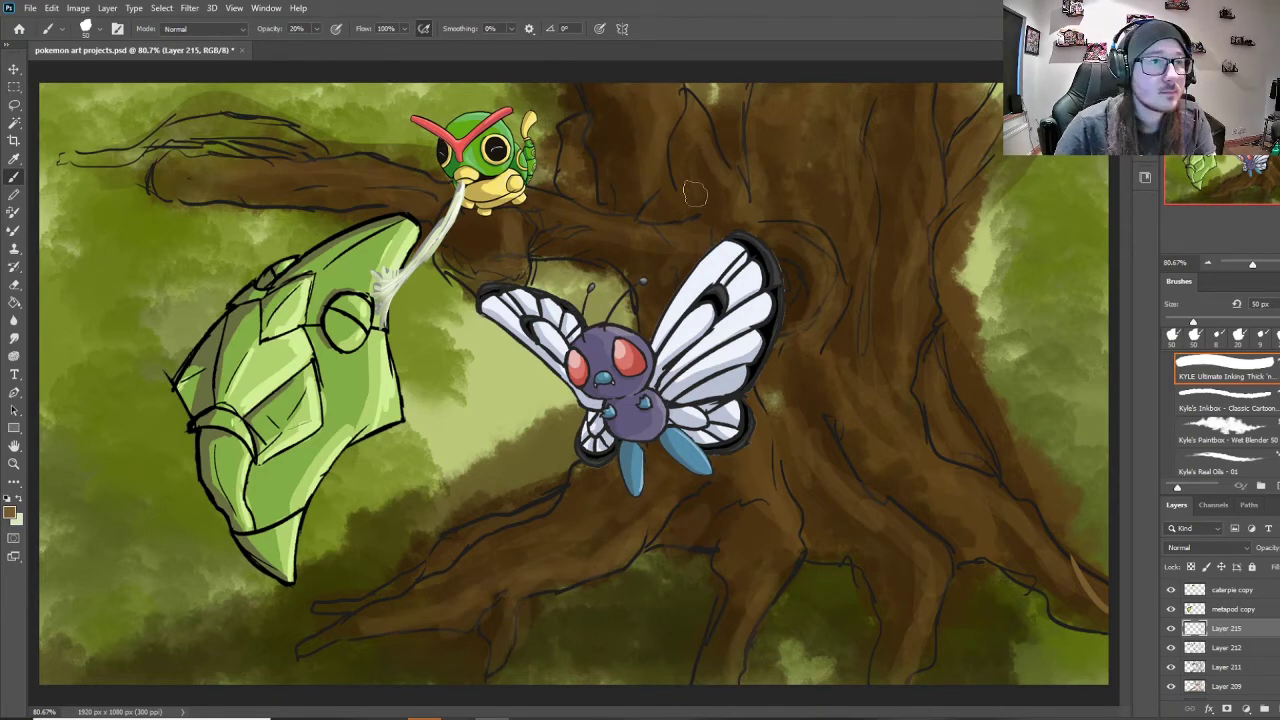
Step: Pick a very dark brown and shade the undersides and gaps of the roots with a 50 px brush at 40% opacity
alt+click(622, 247)
click(10, 512)
click(865, 199)
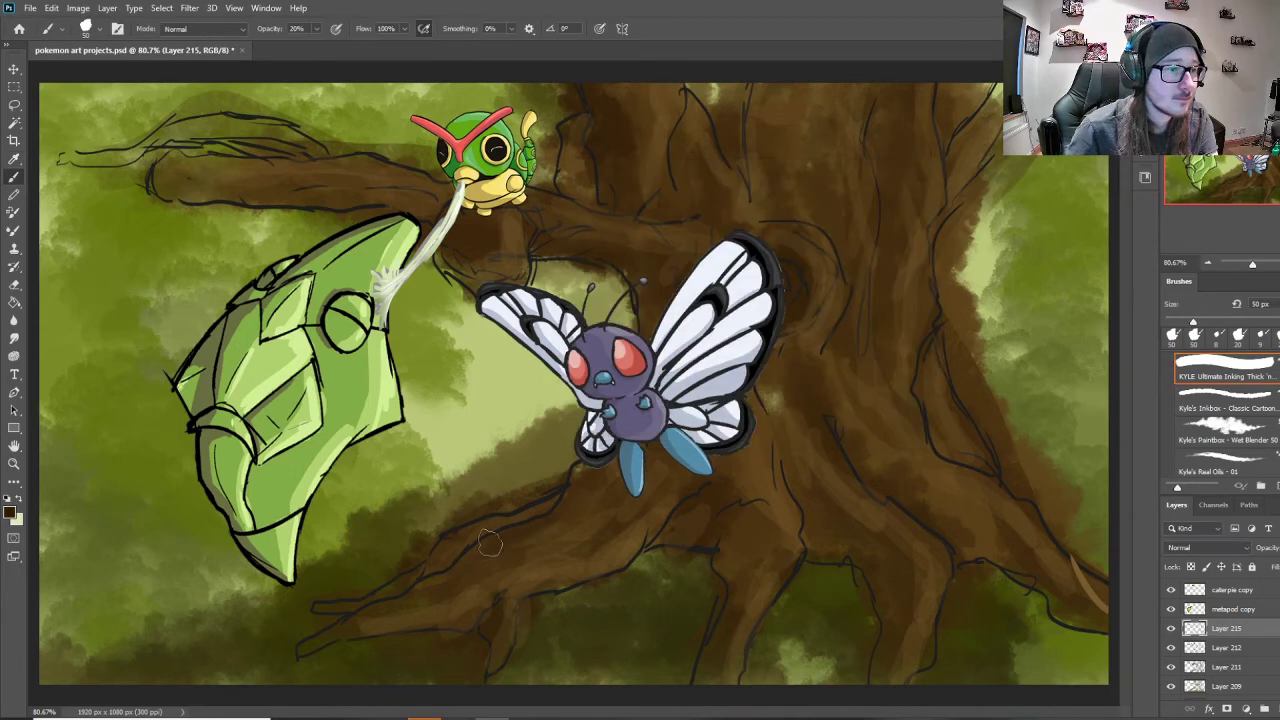
key(bracketright)
key(bracketright)
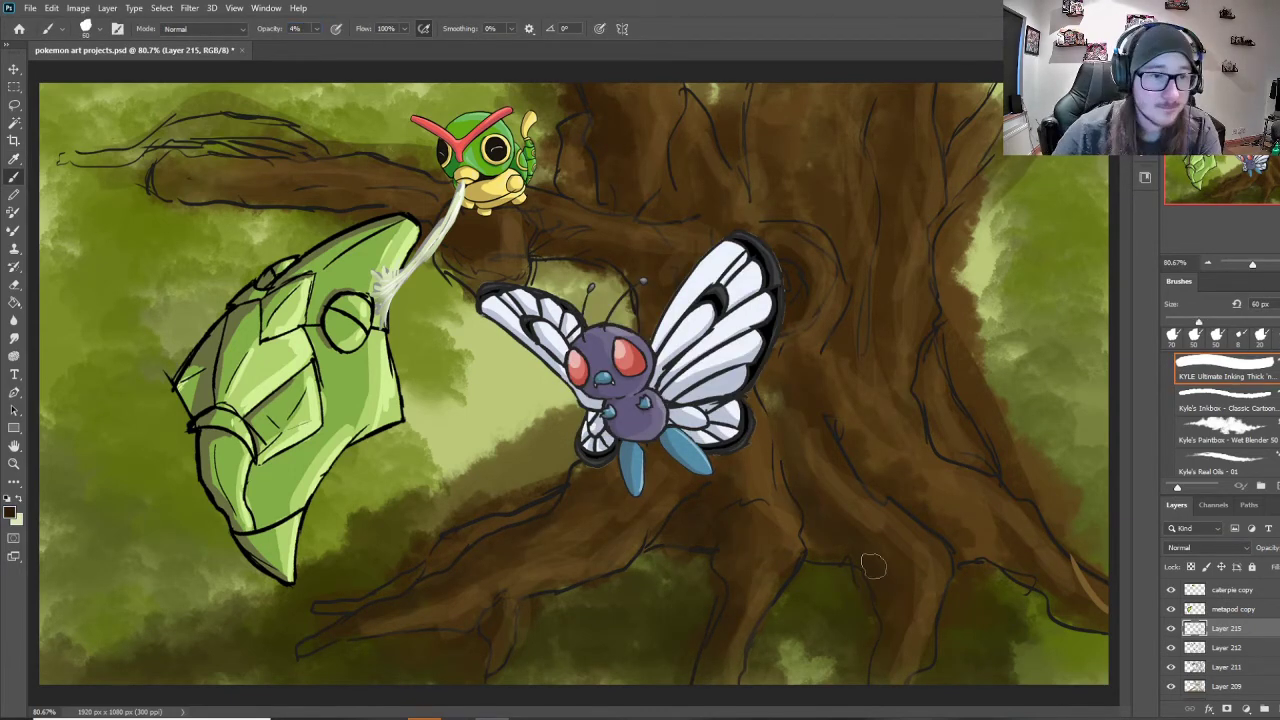
key(bracketleft)
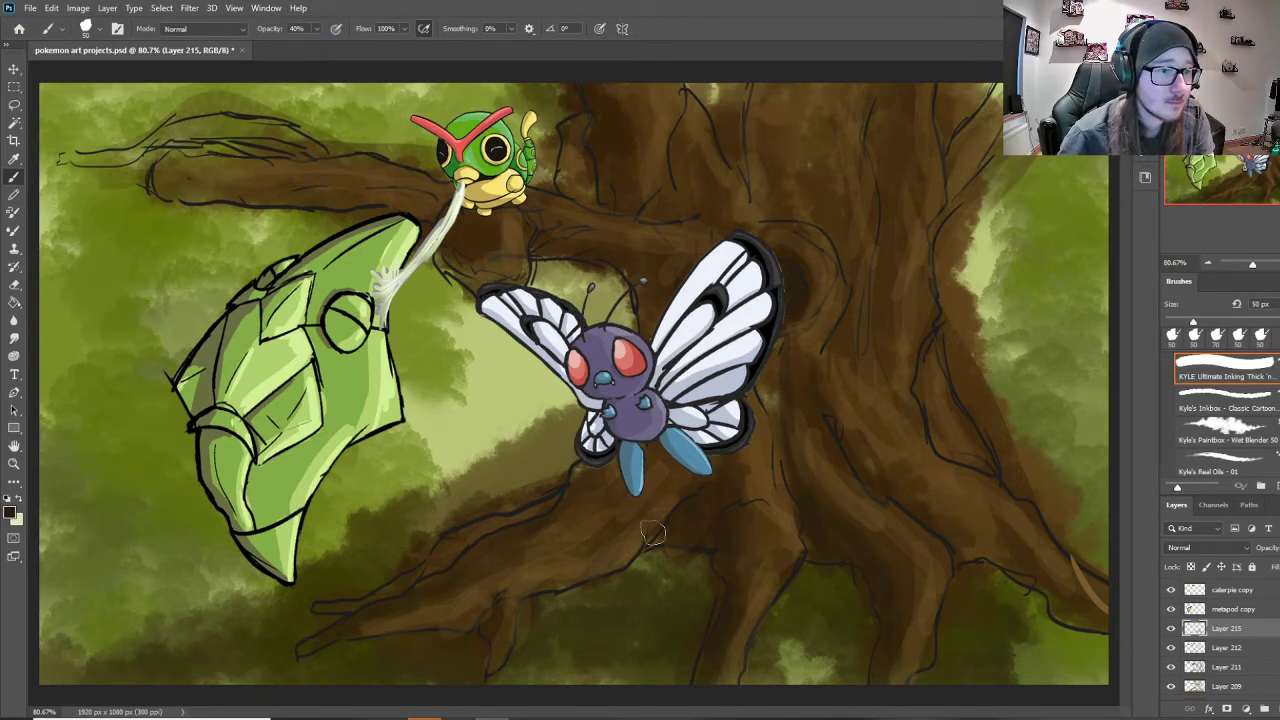
drag(652, 533, 465, 610)
drag(325, 656, 302, 658)
drag(773, 380, 784, 404)
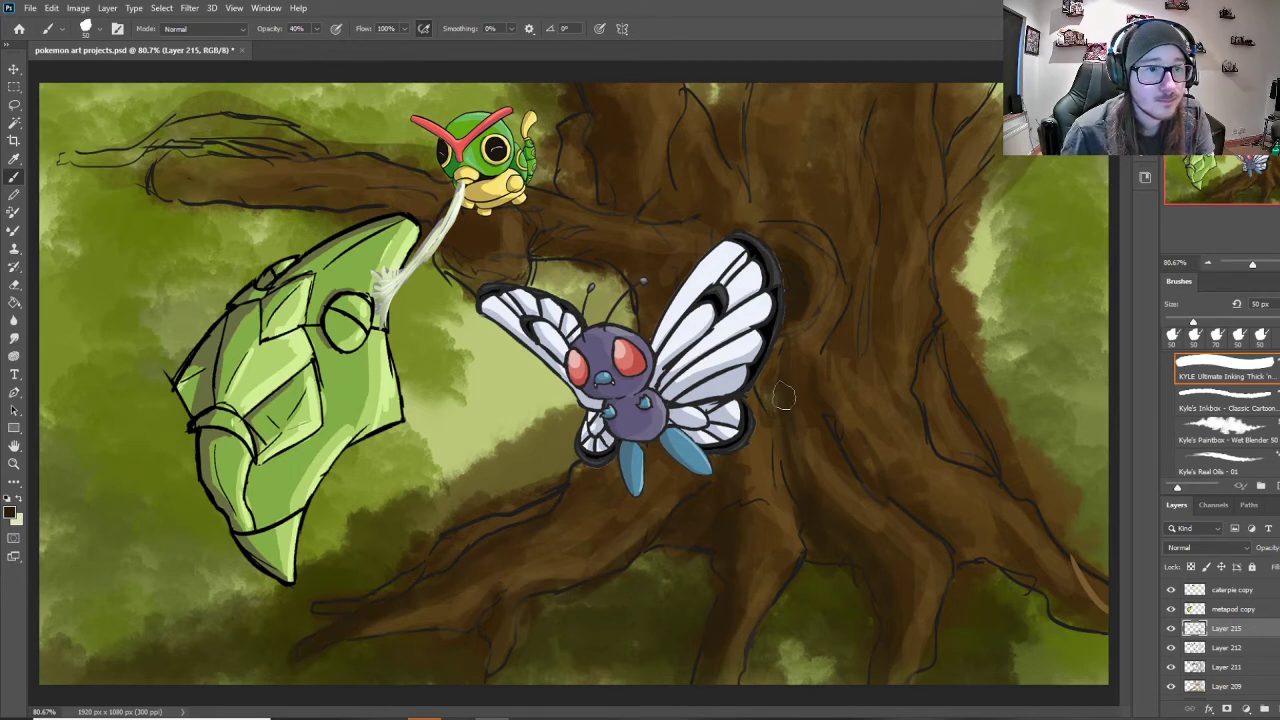
Step: Shade the right root and the bark grooves up the trunk with the translucent dark brown
drag(978, 548, 1084, 620)
mouse_move(955, 360)
mouse_down()
mouse_move(941, 432)
mouse_move(958, 376)
mouse_up()
drag(857, 342, 855, 242)
drag(895, 312, 886, 214)
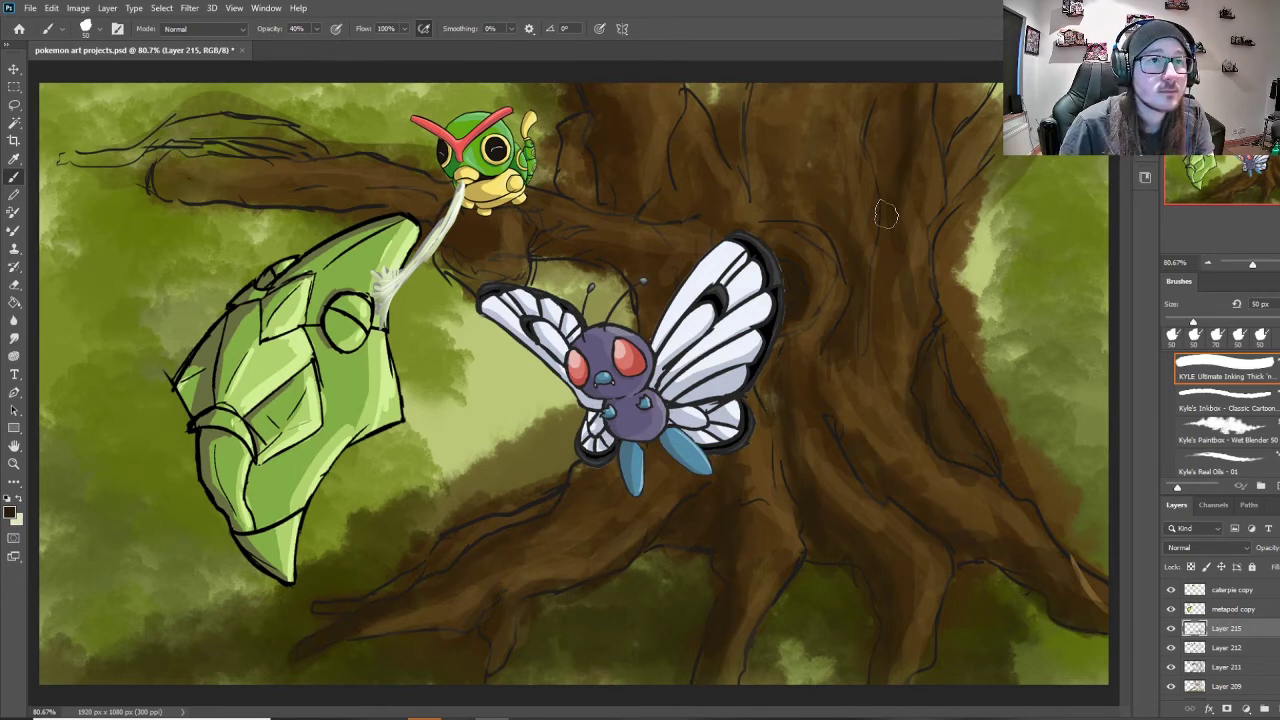
drag(980, 95, 960, 150)
drag(757, 90, 757, 172)
Step: Shade the long left branch in dark brown and fill the thin twig above it with brown sampled from the branch
mouse_move(788, 92)
mouse_down()
mouse_move(802, 157)
mouse_move(690, 110)
mouse_move(624, 158)
mouse_move(590, 260)
mouse_move(452, 227)
mouse_move(158, 196)
mouse_up()
mouse_move(225, 130)
mouse_down()
mouse_move(72, 160)
mouse_move(314, 148)
mouse_up()
drag(314, 148, 68, 172)
alt+click(272, 188)
mouse_move(244, 124)
mouse_down()
mouse_move(330, 145)
mouse_move(108, 158)
mouse_up()
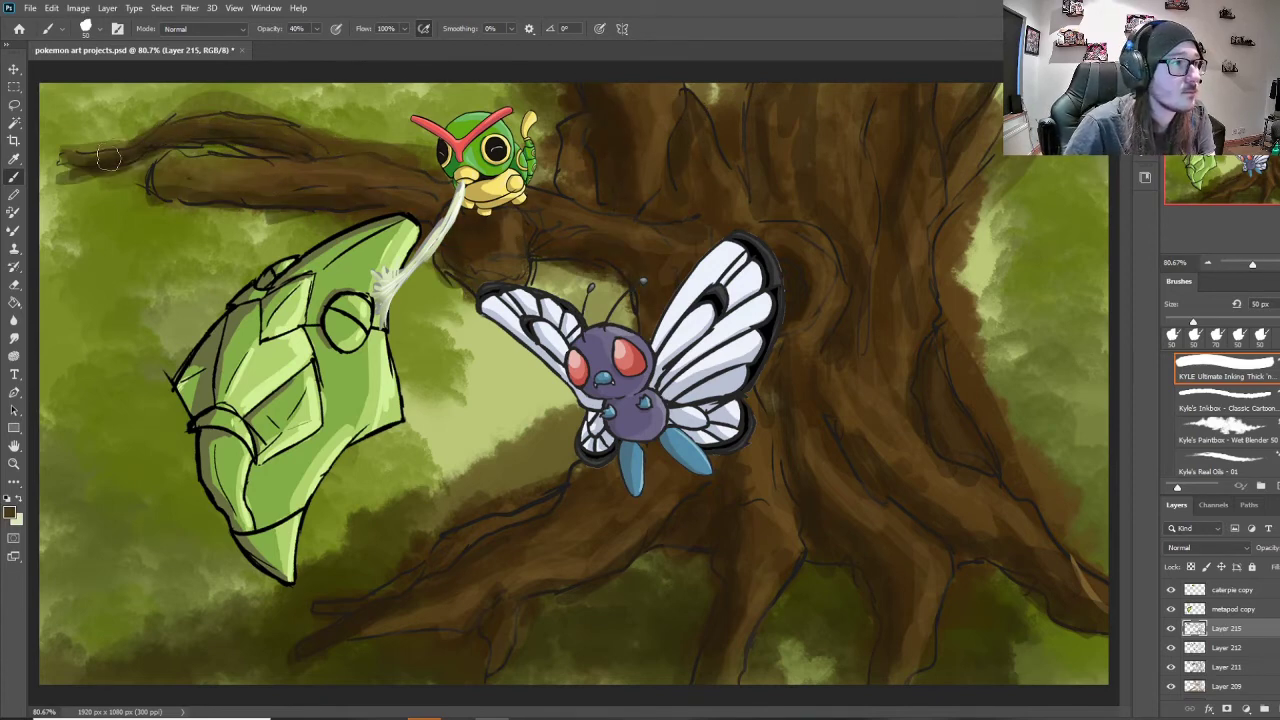
key(ctrl+shift+alt+n)
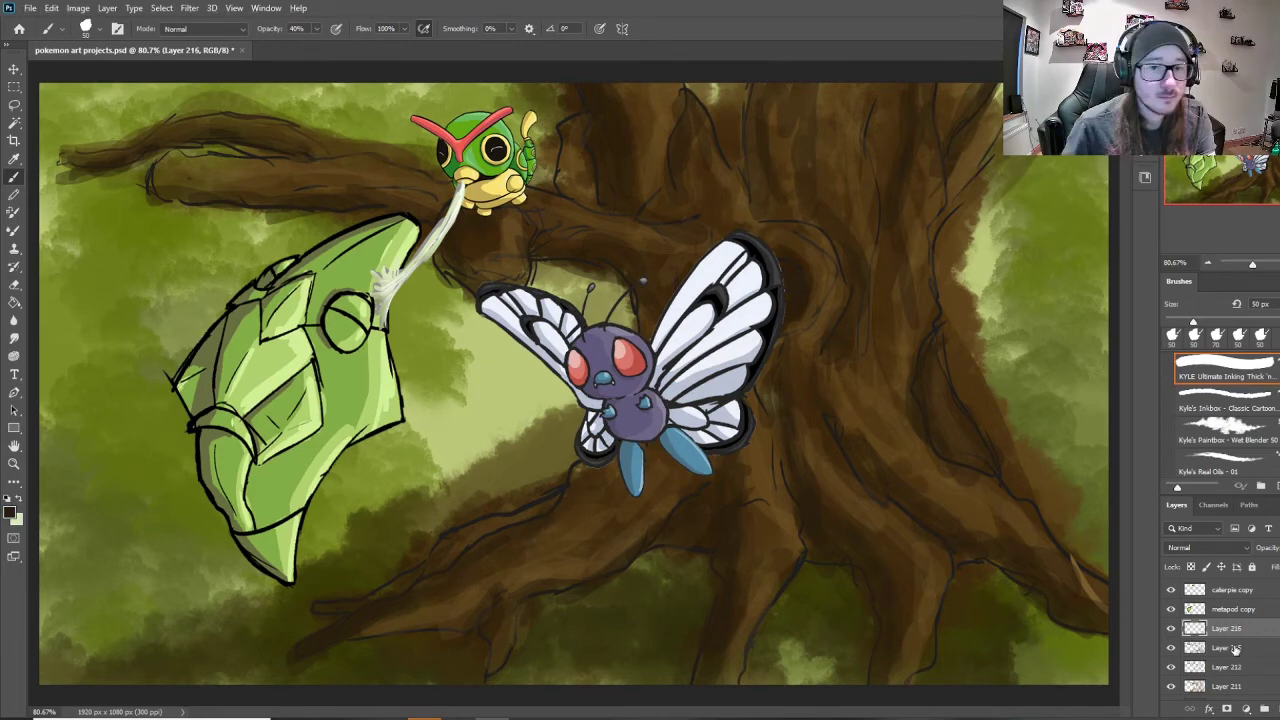
key(v)
key(Delete)
Step: On Layer 212, ink the hill line from Butterfree down past Metapod with a 30 px brush at 100% opacity
click(1230, 648)
key(b)
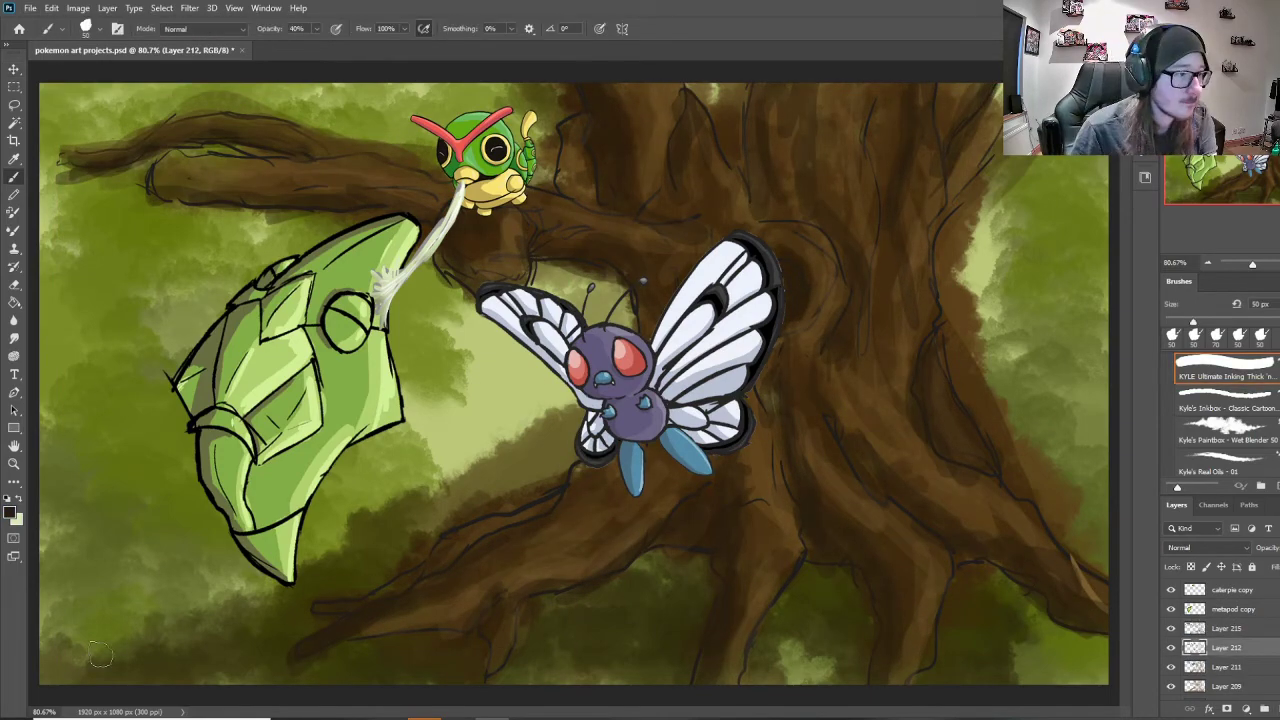
click(306, 28)
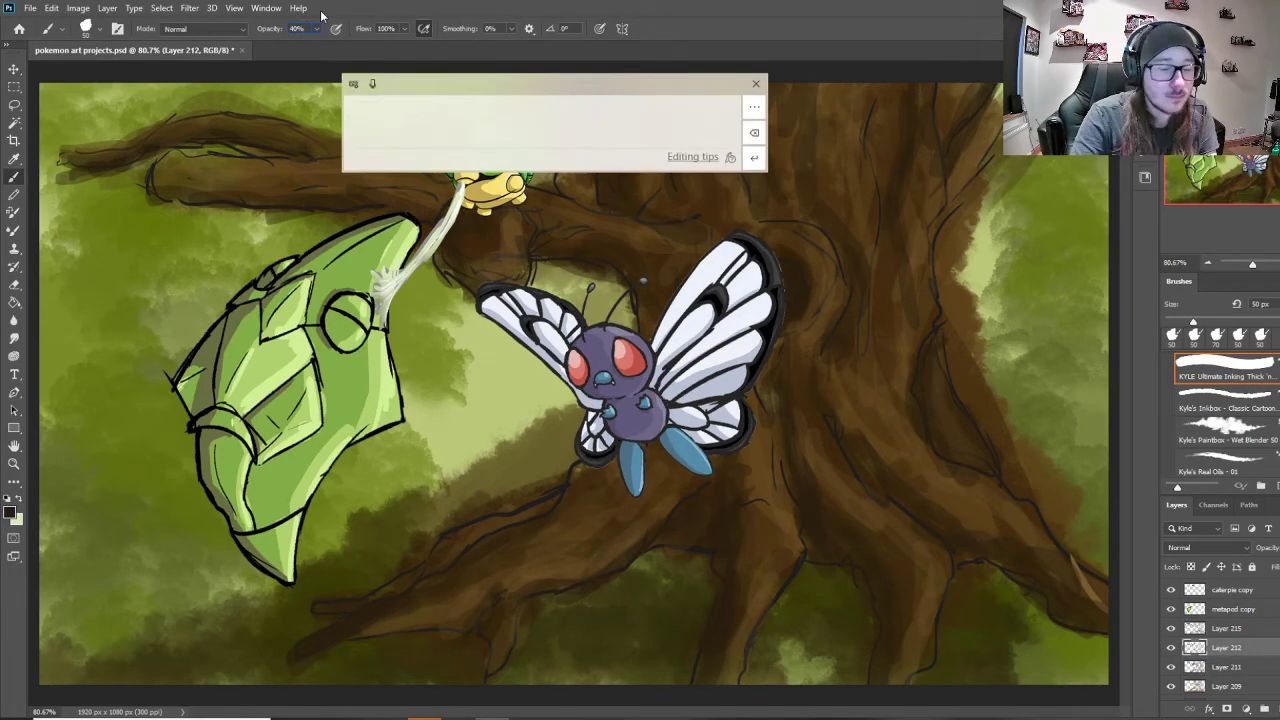
click(757, 83)
key(bracketleft)
key(bracketleft)
mouse_move(574, 410)
mouse_down()
mouse_move(448, 476)
mouse_move(275, 604)
mouse_up()
drag(283, 588, 42, 682)
drag(42, 667, 104, 611)
drag(102, 612, 90, 632)
Step: Ink dark rock and foliage contours below the roots and in the greenery to the right of the trunk
drag(543, 667, 645, 679)
drag(584, 620, 600, 625)
mouse_move(782, 668)
mouse_down()
mouse_move(850, 680)
mouse_move(830, 660)
mouse_up()
drag(988, 387, 1002, 299)
drag(1010, 286, 1000, 210)
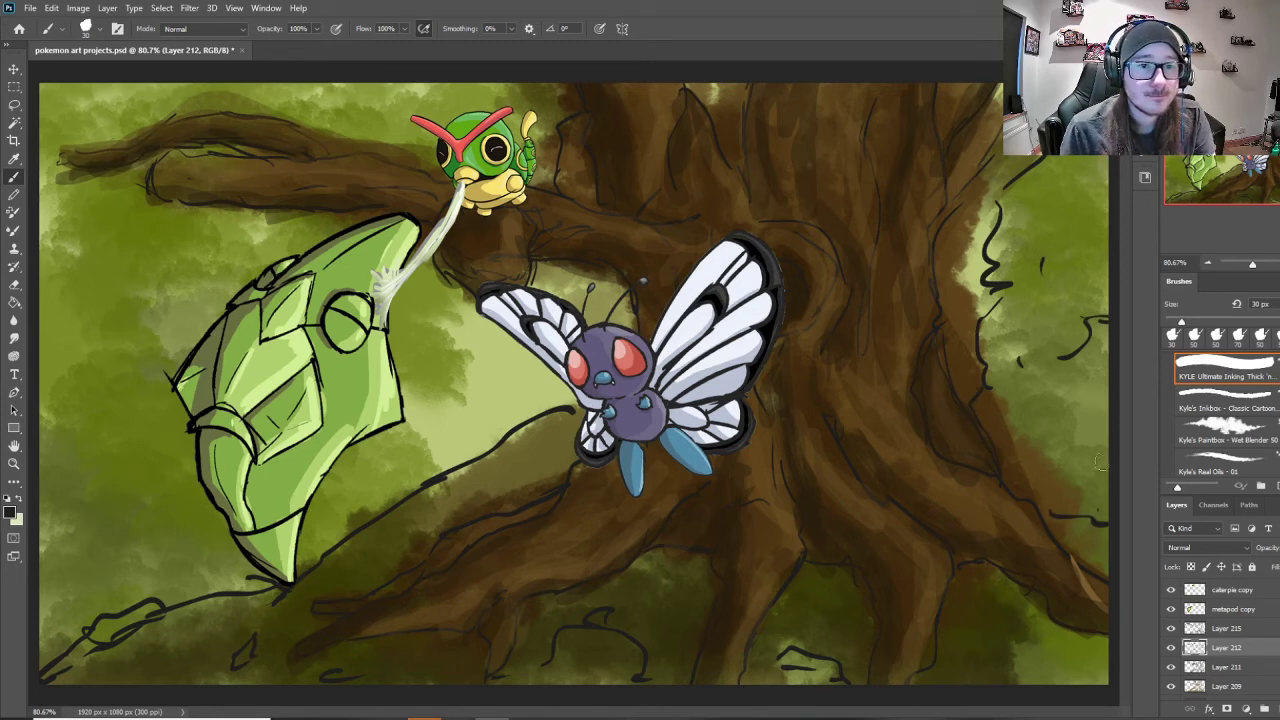
drag(1101, 462, 1108, 476)
drag(1018, 598, 946, 668)
mouse_move(1030, 606)
mouse_down()
mouse_move(992, 628)
mouse_move(1003, 684)
mouse_up()
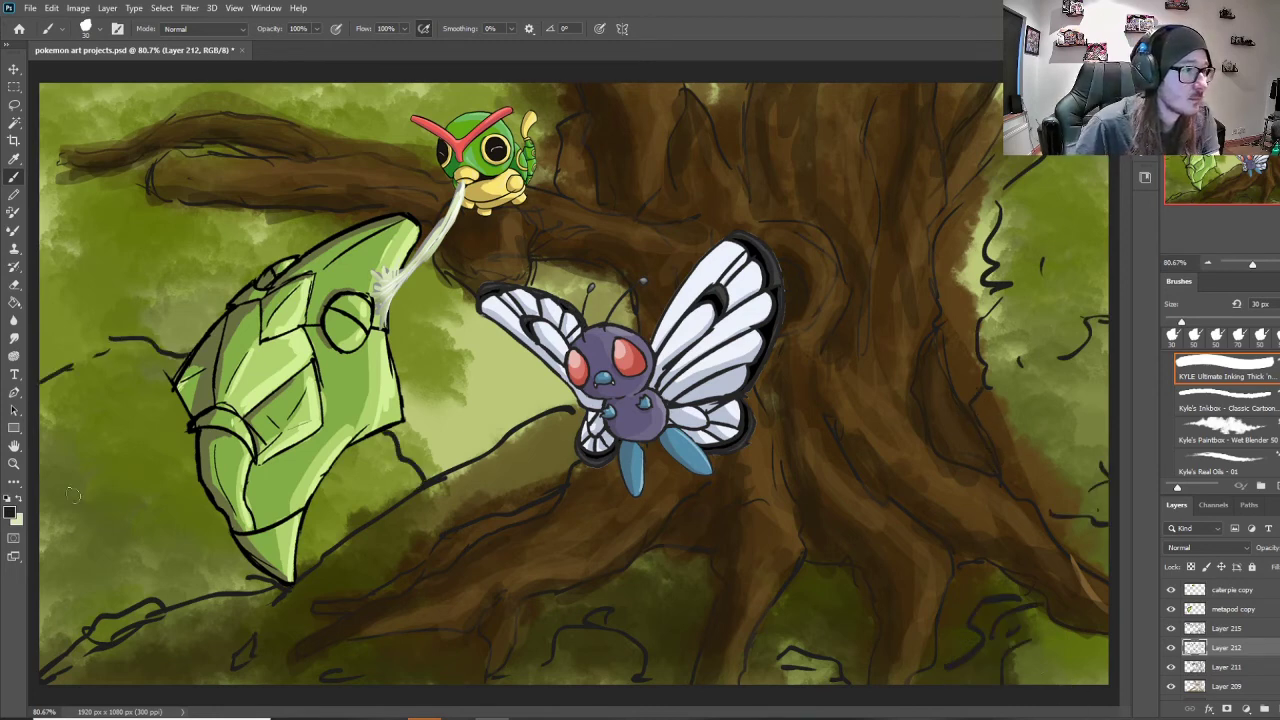
Step: Ink foliage contour lines in the greenery around Metapod and save the document
drag(72, 494, 112, 516)
drag(148, 526, 180, 534)
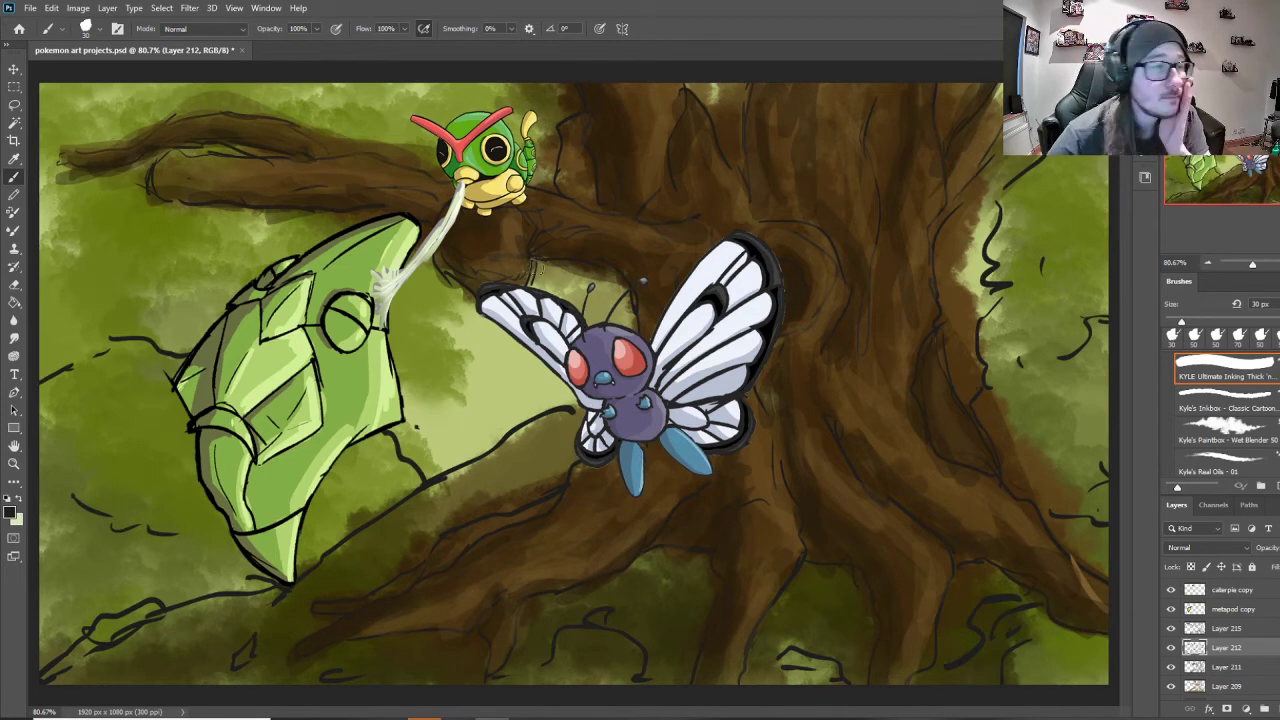
drag(155, 292, 246, 264)
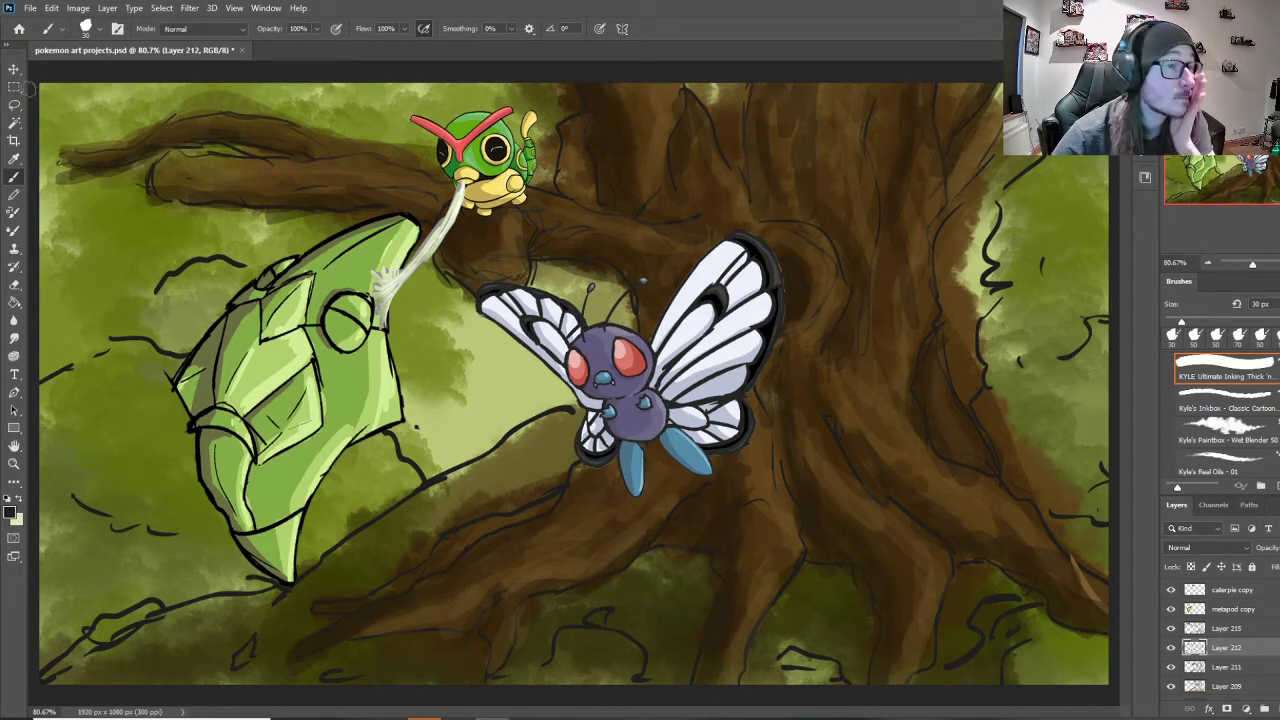
mouse_move(408, 398)
mouse_down()
mouse_move(456, 371)
mouse_move(462, 291)
mouse_up()
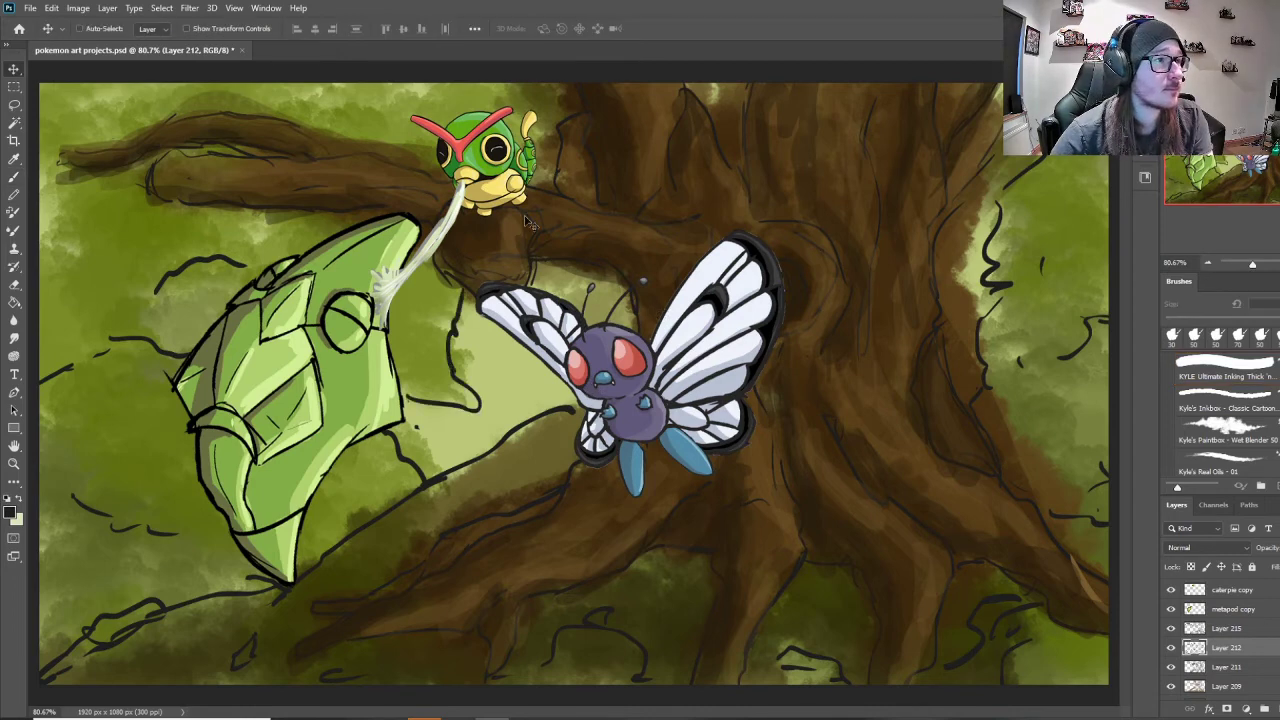
key(ctrl+s)
Step: Ink foliage lines along the canvas's upper-left area and outline a rock on the hill beside Butterfree's lower wing
key(b)
drag(42, 218, 124, 184)
drag(355, 85, 410, 112)
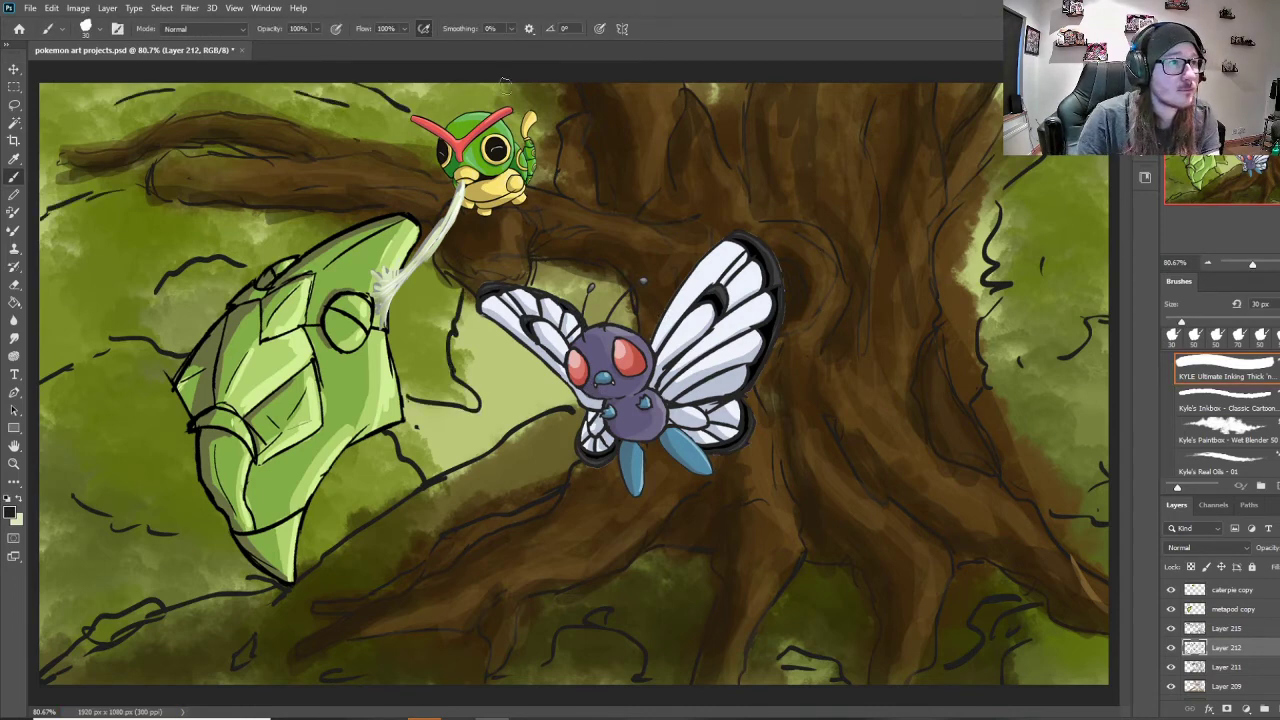
drag(548, 404, 506, 449)
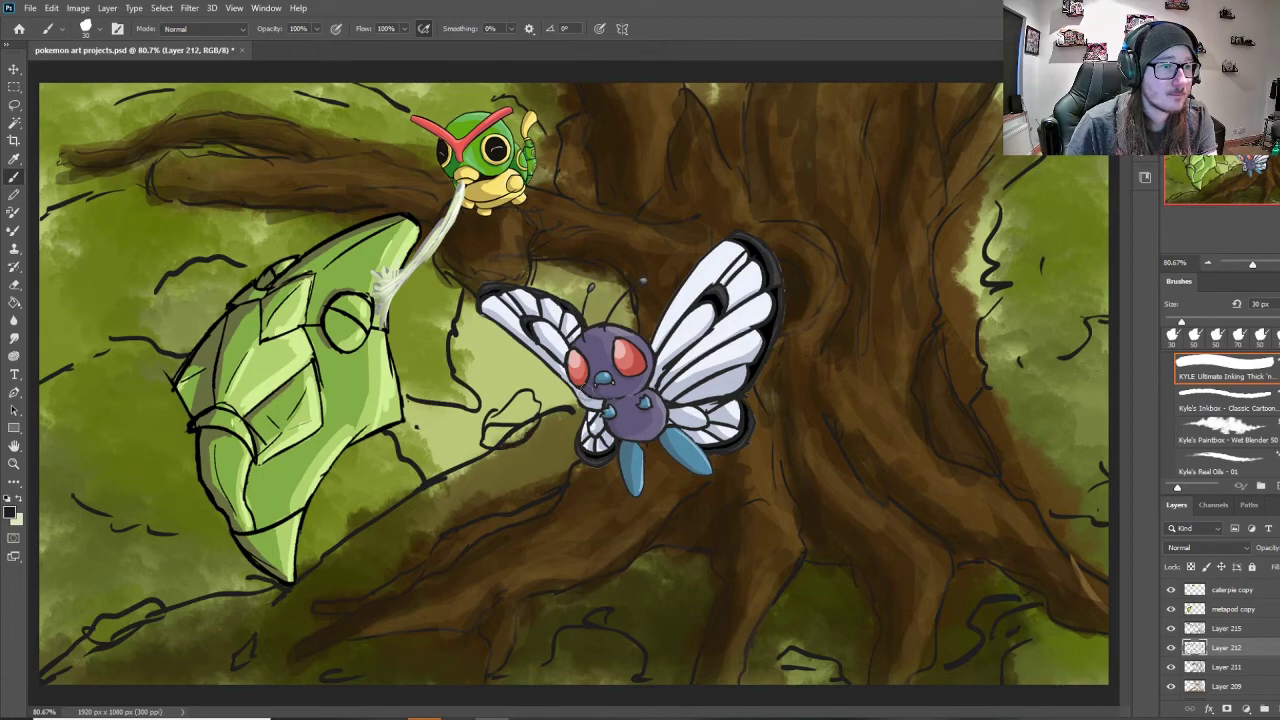
Step: Move Layer 212 above Layer 215 in the layer stack
drag(1265, 646, 1224, 639)
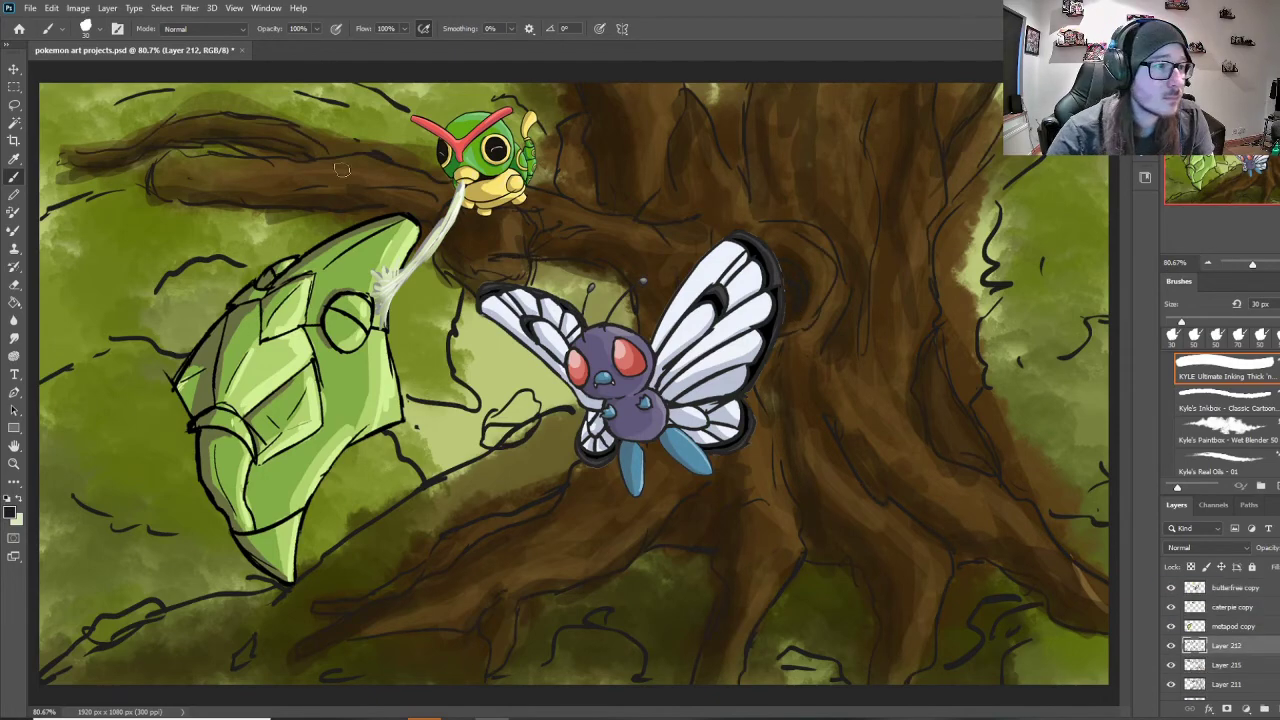
key(v)
scroll(1248, 655, down, 1)
scroll(1250, 653, down, 2)
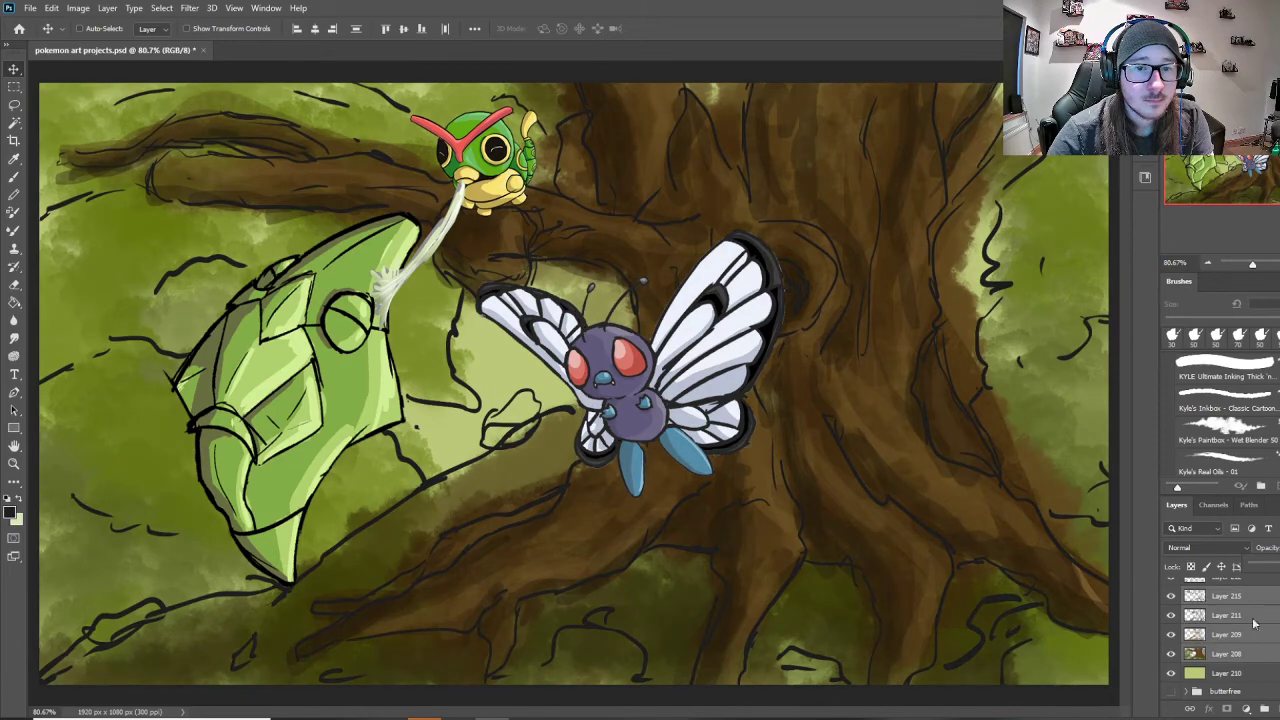
click(1226, 595)
click(1205, 547)
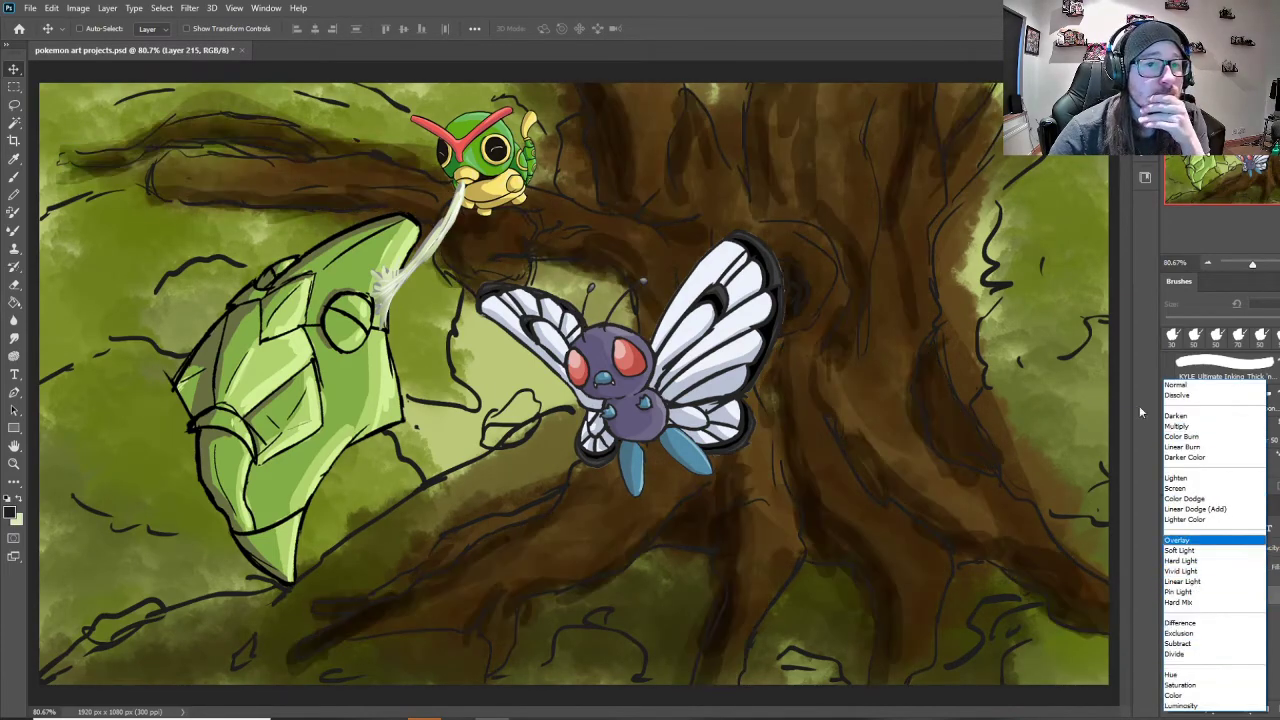
click(1140, 412)
Step: Check the ink lines by toggling Layer 212's visibility and add a new layer between it and Layer 215
scroll(1172, 612, up, 2)
click(1171, 611)
click(1171, 611)
key(ctrl+alt+shift+n)
key(b)
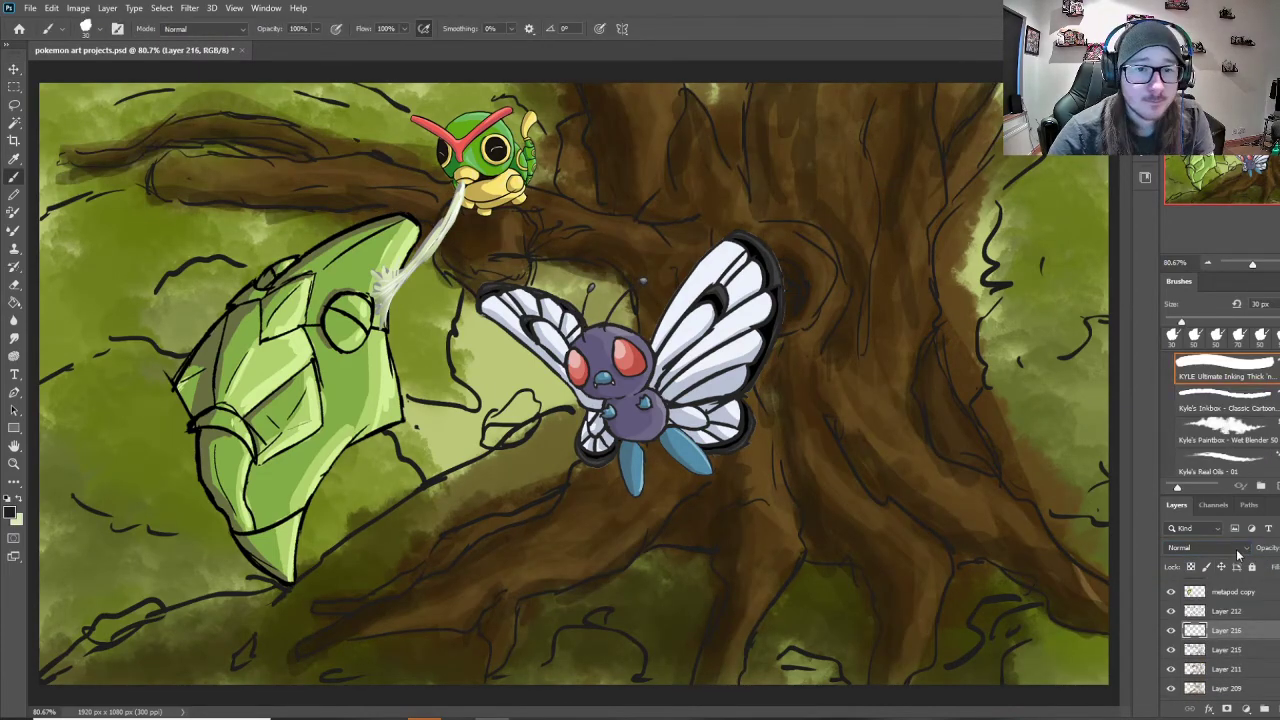
Step: Try Overlay and Difference blending on the new layer with black strokes along the lower-left root
click(1238, 552)
click(1190, 519)
drag(335, 631, 510, 532)
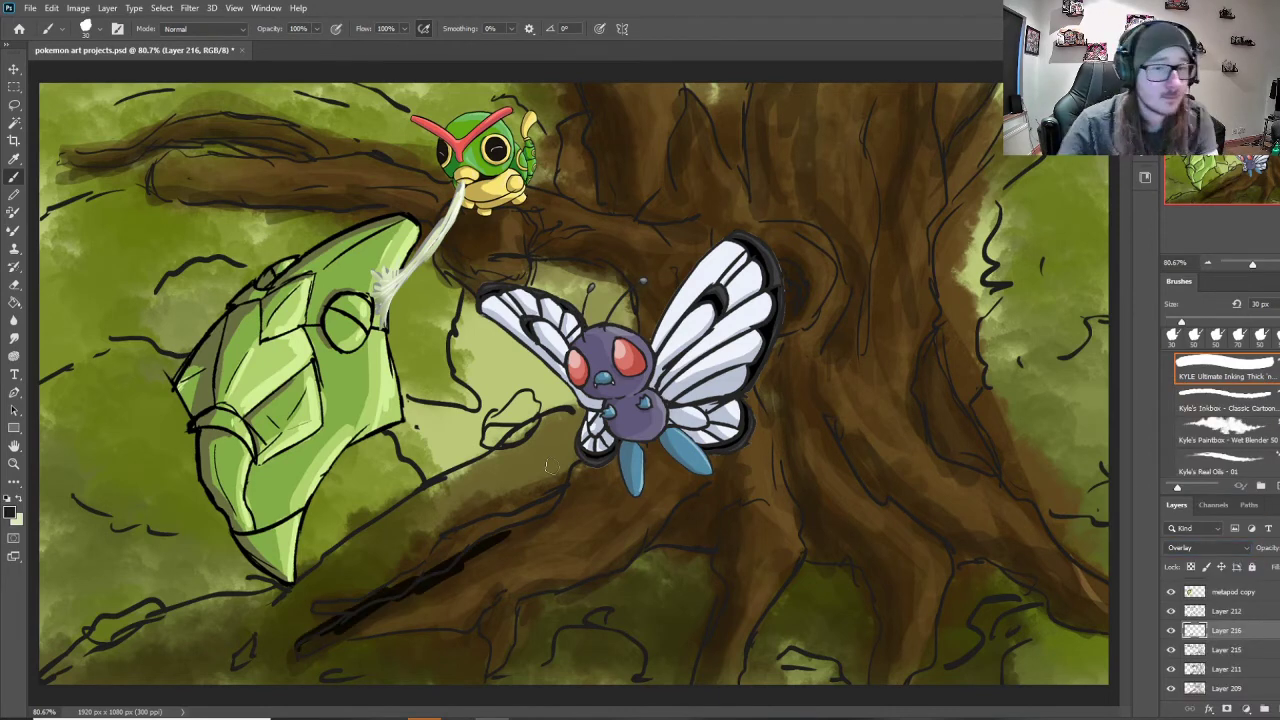
click(1210, 548)
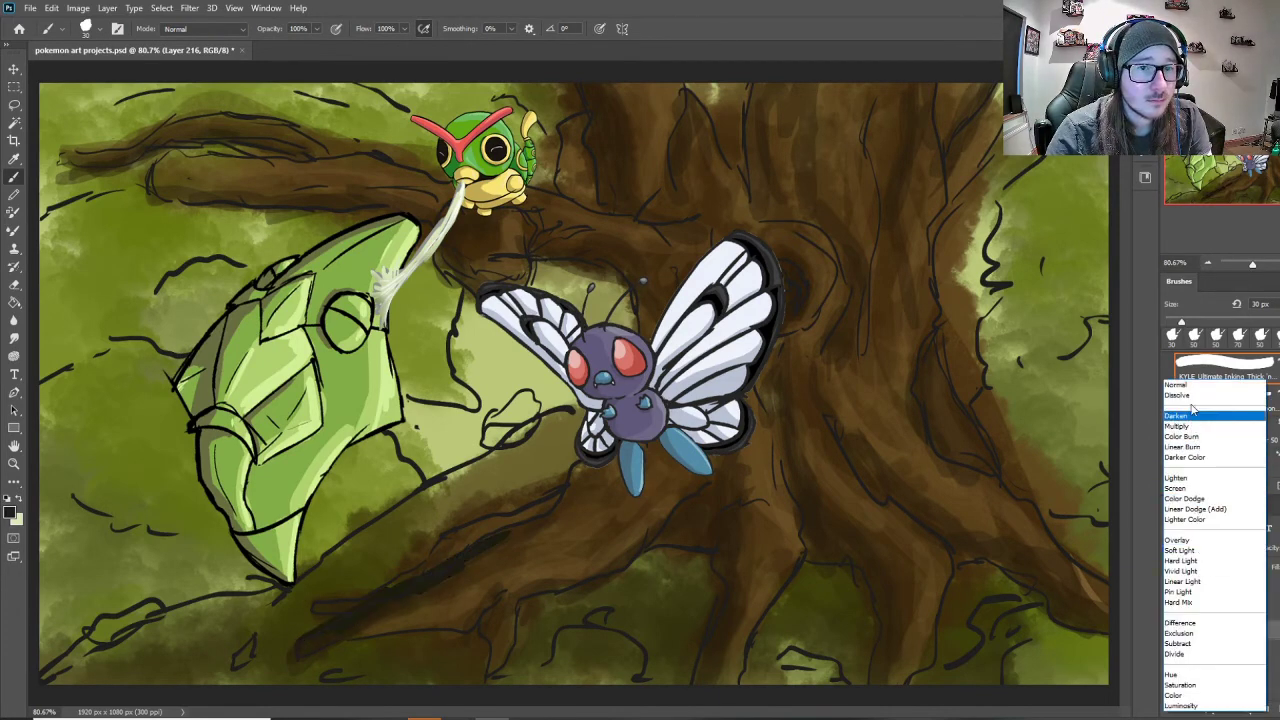
click(1178, 626)
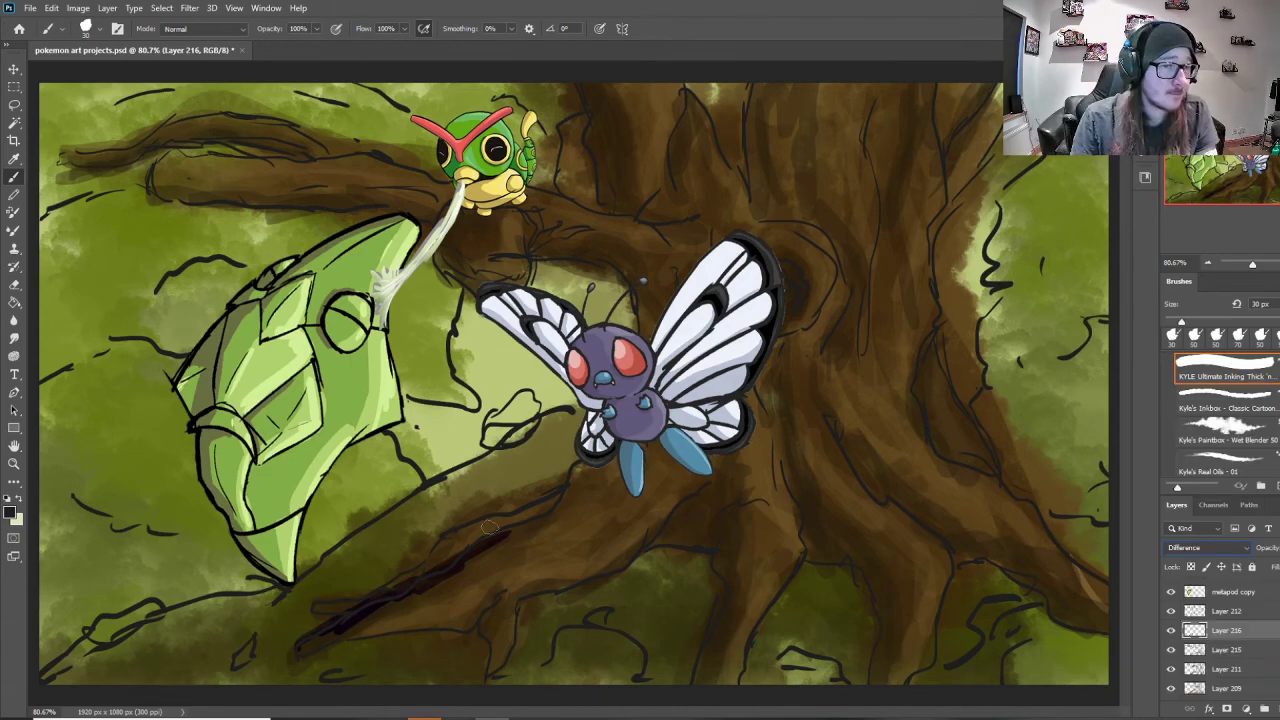
mouse_move(426, 588)
mouse_down()
mouse_move(528, 522)
mouse_move(350, 614)
mouse_move(492, 520)
mouse_up()
Step: Clear the black test strokes from the root and choose a dark grey brush colour
key(e)
key(b)
click(10, 512)
click(576, 345)
click(886, 199)
key(ctrl+z)
Step: Try Darker Color blending with a dark grey patch between the roots, reset the layer to Normal and erase the patch
click(1214, 547)
click(1196, 458)
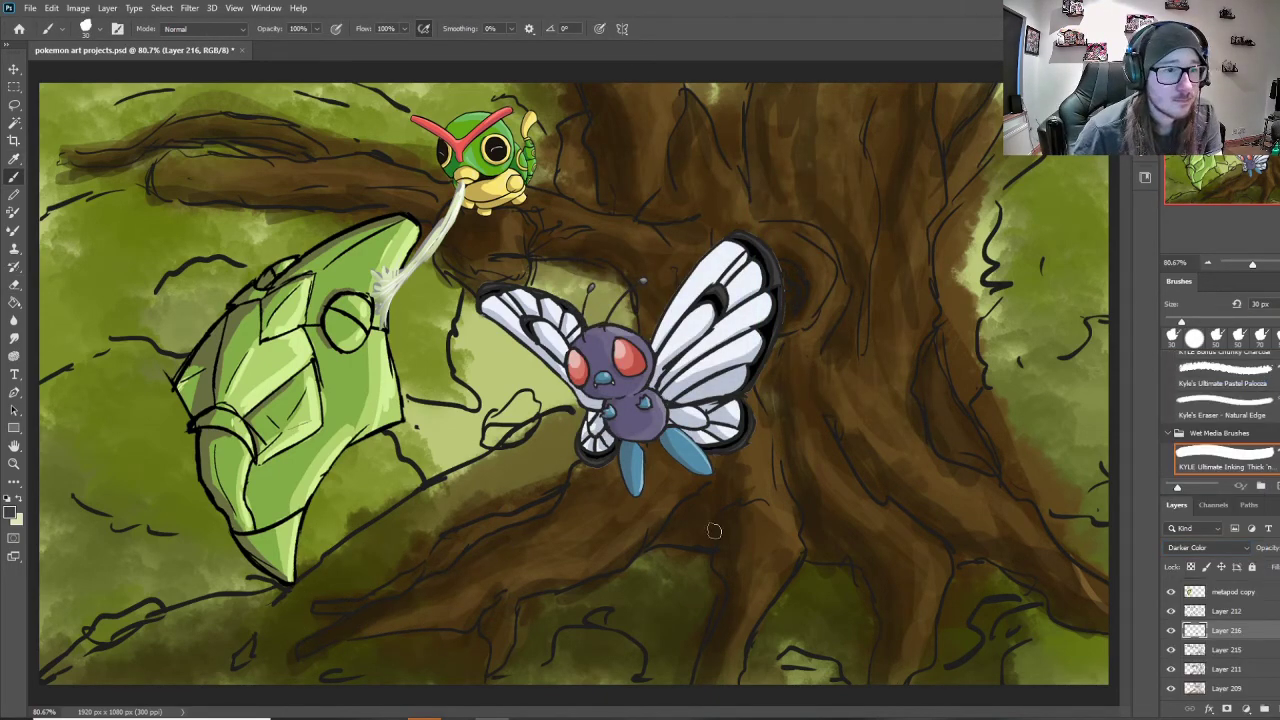
click(1207, 548)
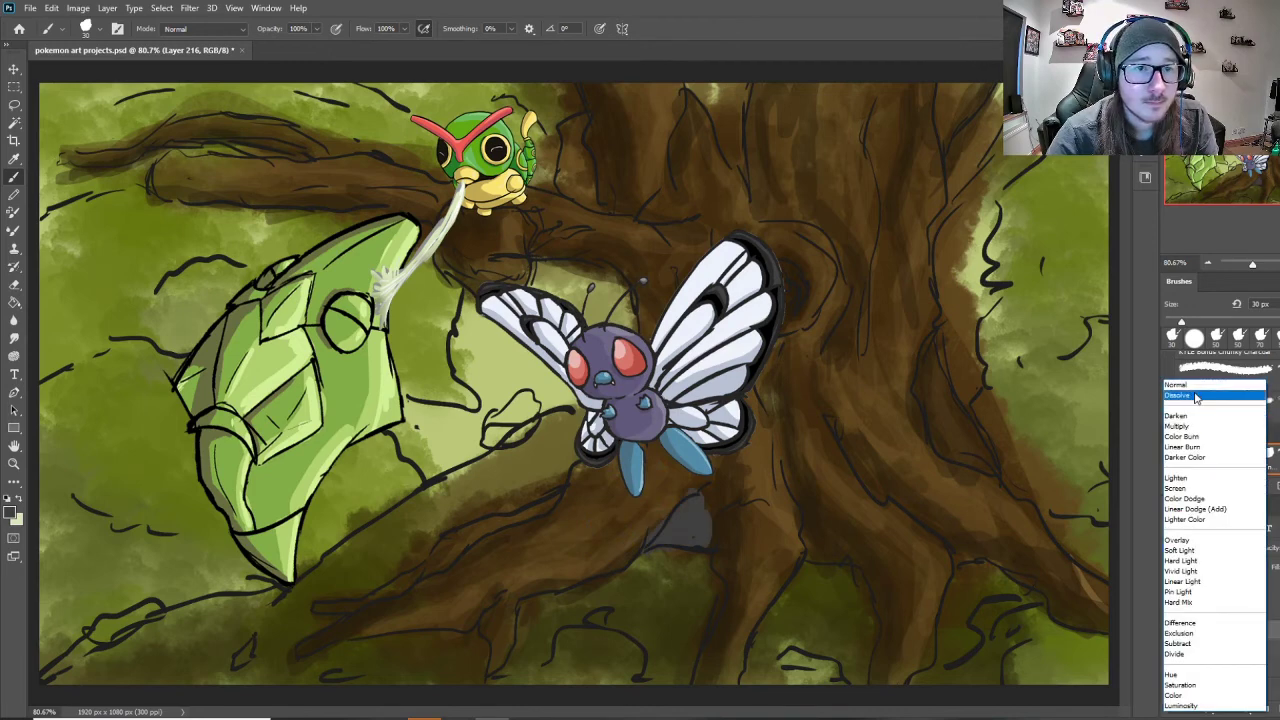
click(1195, 390)
key(e)
drag(637, 558, 700, 520)
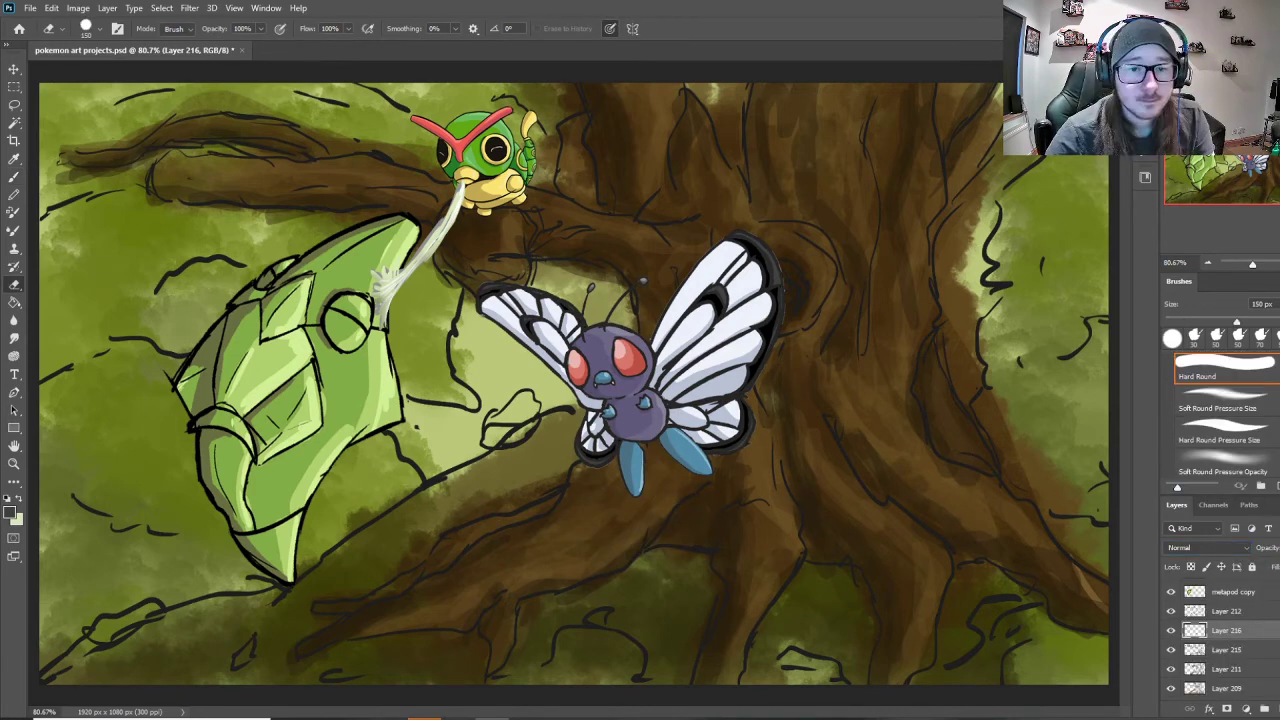
Step: Swap the foreground to pale green and try a diagonal light ray with the brushset 1 brush at 120 px
click(18, 498)
key(b)
click(99, 29)
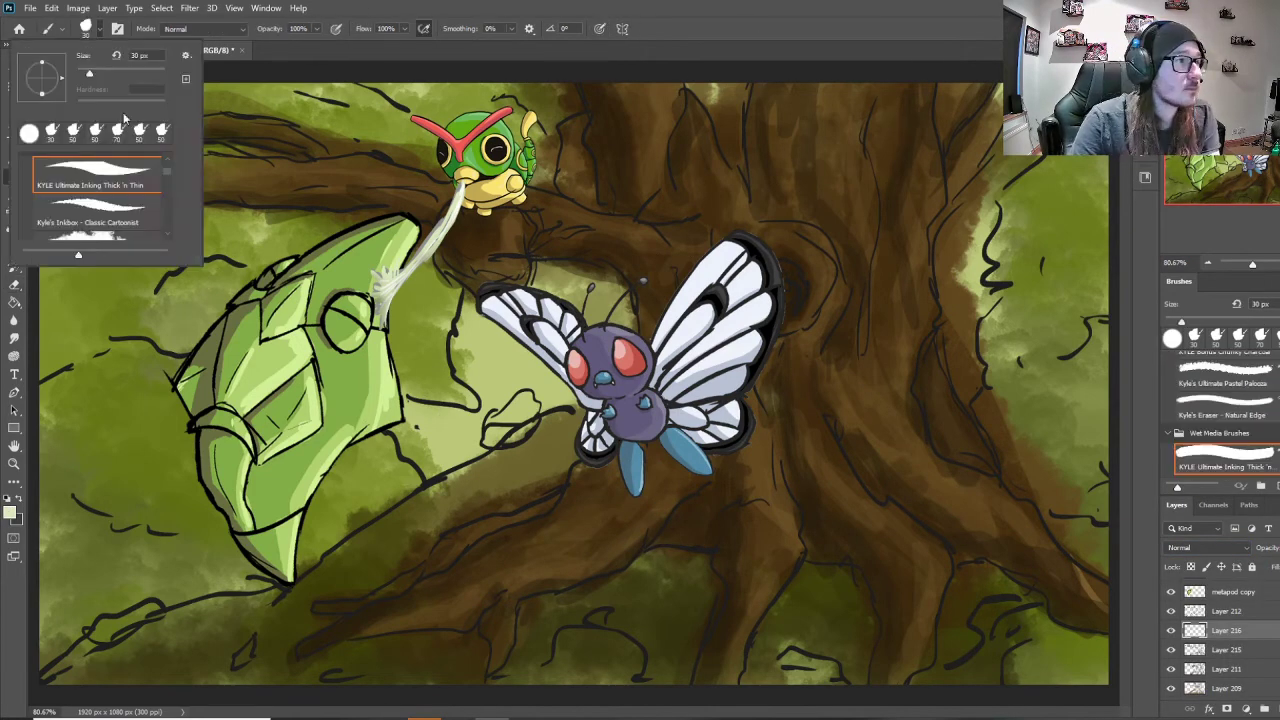
drag(167, 171, 170, 196)
click(149, 177)
drag(555, 372, 798, 170)
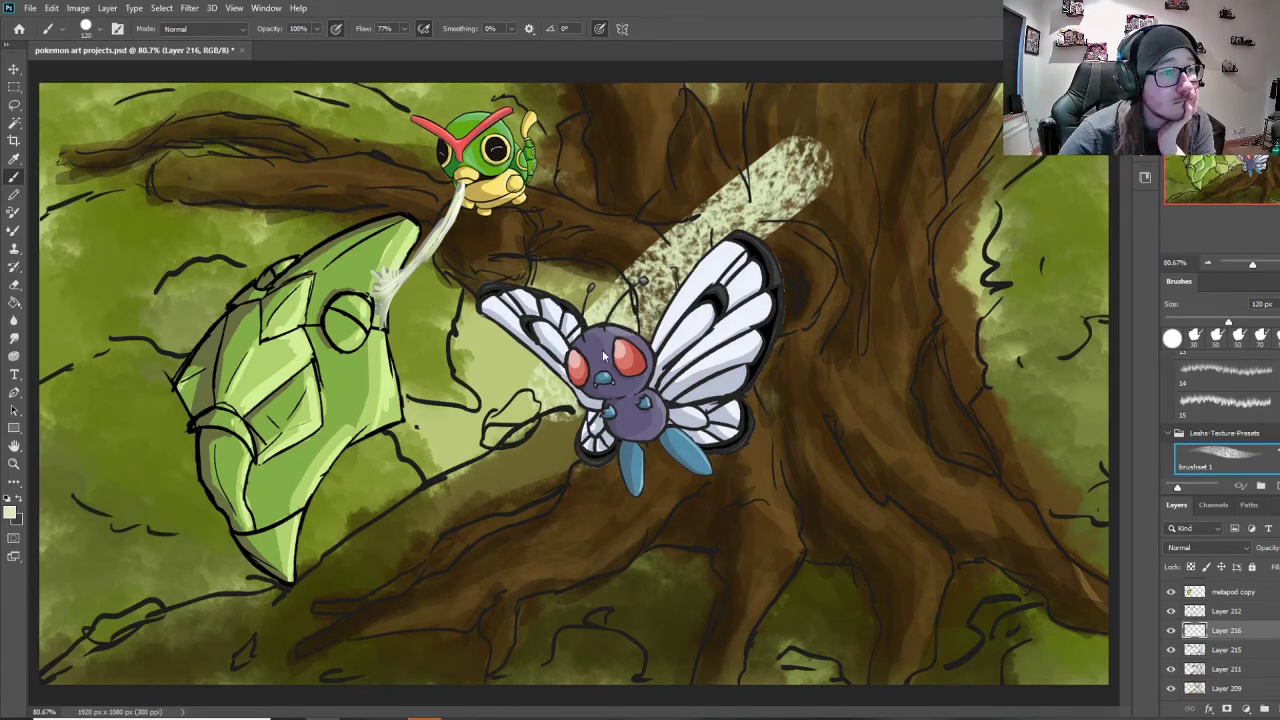
drag(795, 170, 482, 492)
key(ctrl+z)
key(e)
Step: Choose the brushset 10 Leah's Nice Brush, test a diagonal ray and undo it, and move Layer 216 directly below the signature layer
key(b)
click(98, 29)
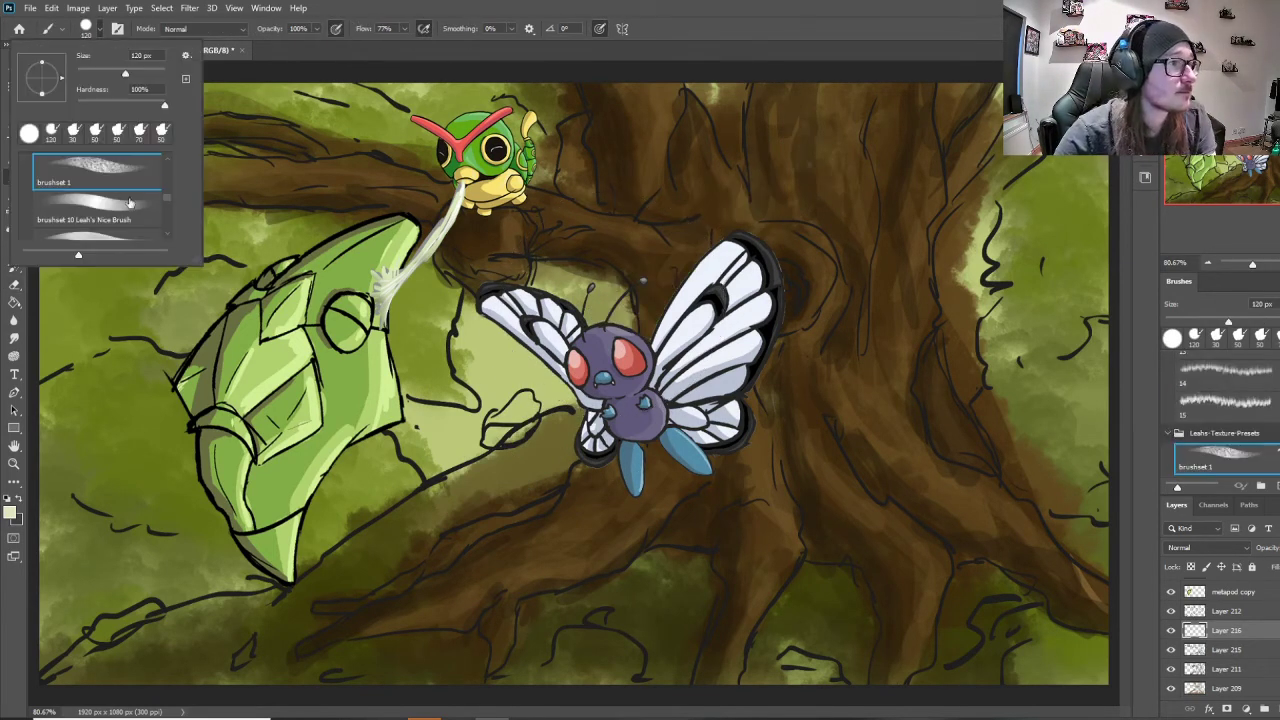
click(95, 210)
drag(806, 142, 480, 415)
key(ctrl+z)
scroll(1233, 620, up, 5)
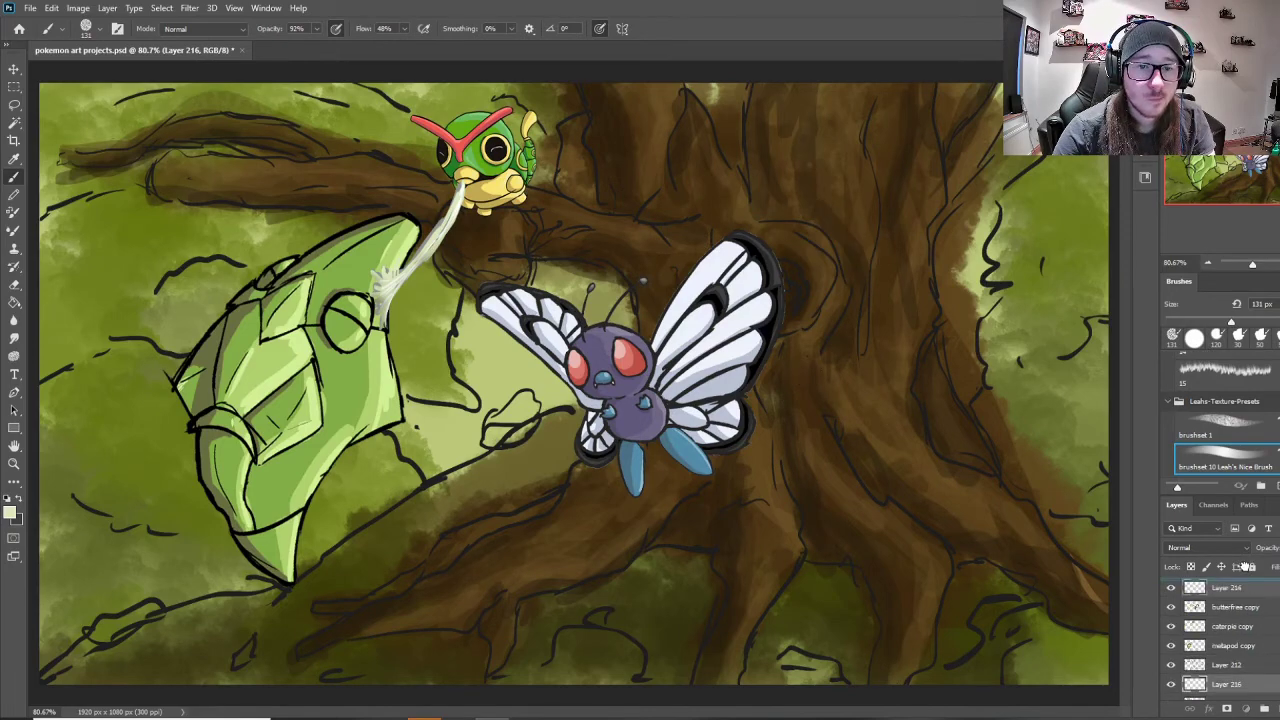
drag(1233, 620, 1233, 600)
Step: Paint a broad, faint light ray diagonally from the upper trunk down past Butterfree with the brush at 800 px
key(])
key(])
key(])
key(])
key(])
key(])
key(])
key(])
key(])
key(])
drag(860, 130, 495, 423)
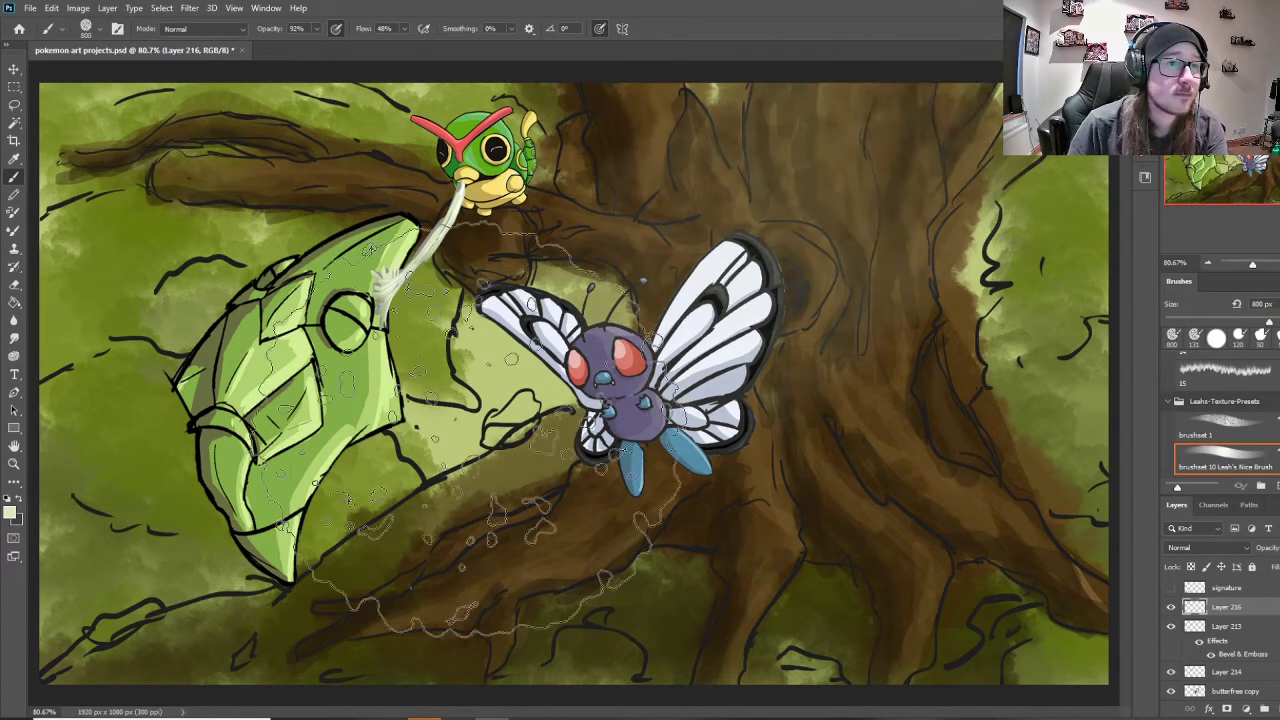
Step: Paint three narrower diagonal light rays from the upper right of the trunk down across Butterfree with a smaller brush
key([)
key([)
key([)
key([)
key([)
key([)
key([)
key([)
key([)
key([)
key([)
drag(950, 90, 621, 373)
drag(944, 165, 670, 428)
drag(912, 82, 628, 300)
Step: Paint diagonal light rays past Caterpie and down across Metapod, enlarging the brush to 200 px
drag(546, 80, 125, 540)
key(])
key(])
key(])
key(])
drag(600, 80, 180, 495)
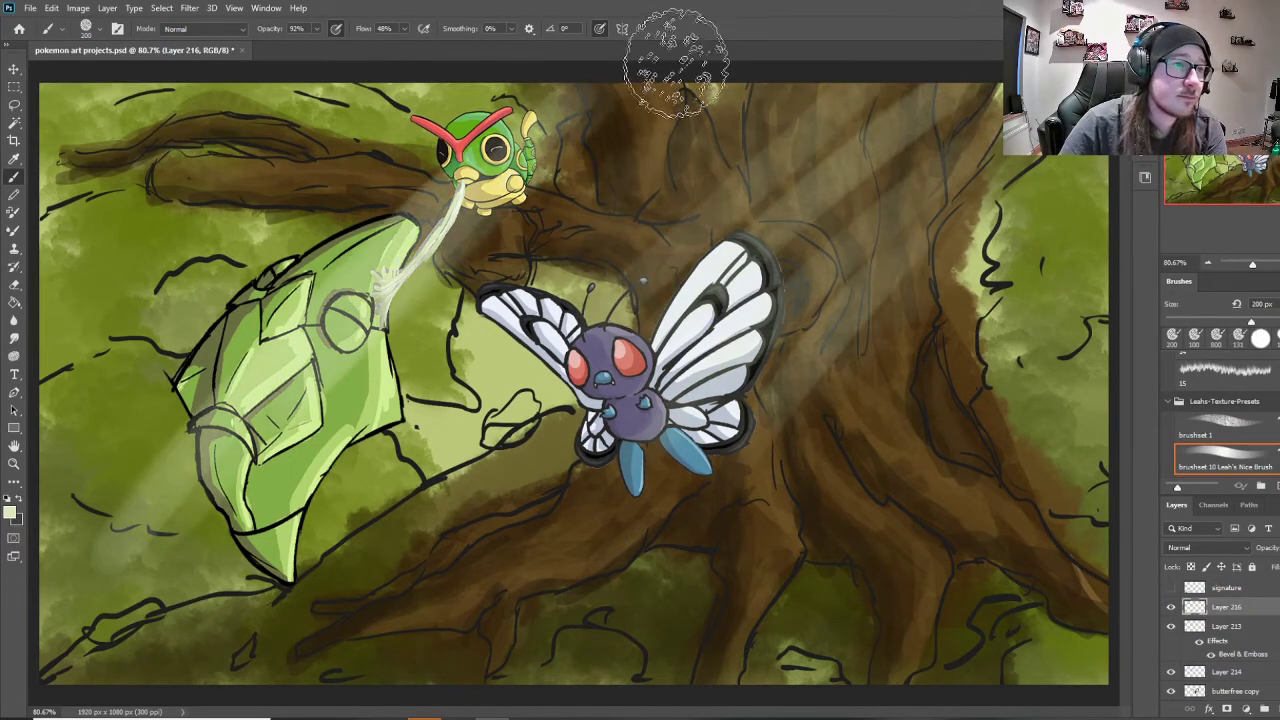
drag(677, 52, 491, 265)
Step: Add one wide and two thinner diagonal light rays across the trunk, Butterfree and the roots
mouse_move(980, 150)
mouse_down()
mouse_move(692, 620)
mouse_move(750, 530)
mouse_up()
key([)
key([)
key([)
key([)
key([)
drag(930, 145, 520, 535)
drag(815, 110, 290, 585)
Step: Paint two diagonal light rays over the branch and foliage left of Caterpie with the brush at 90 px
key(])
key(])
key(])
key(])
drag(390, 95, 60, 440)
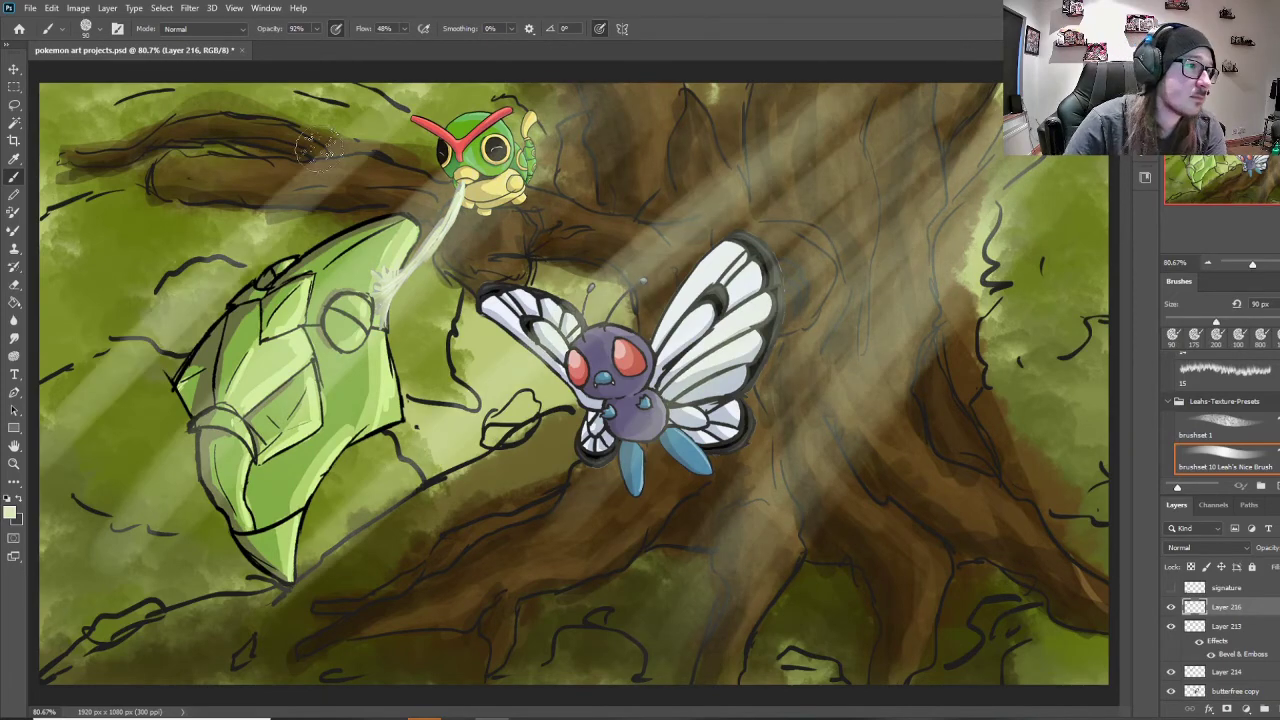
drag(290, 165, 90, 475)
Step: Set Layer 216's blend mode to Color Dodge and make the signature layer visible
click(1205, 547)
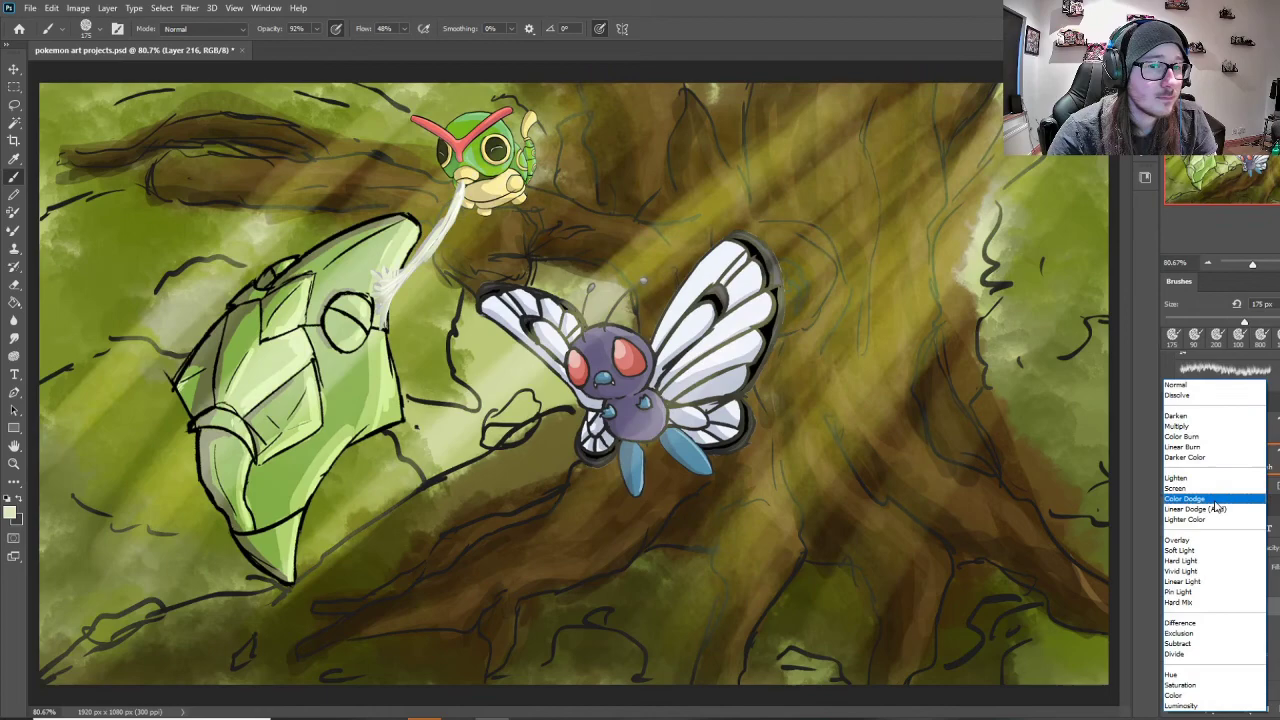
click(1200, 498)
key(v)
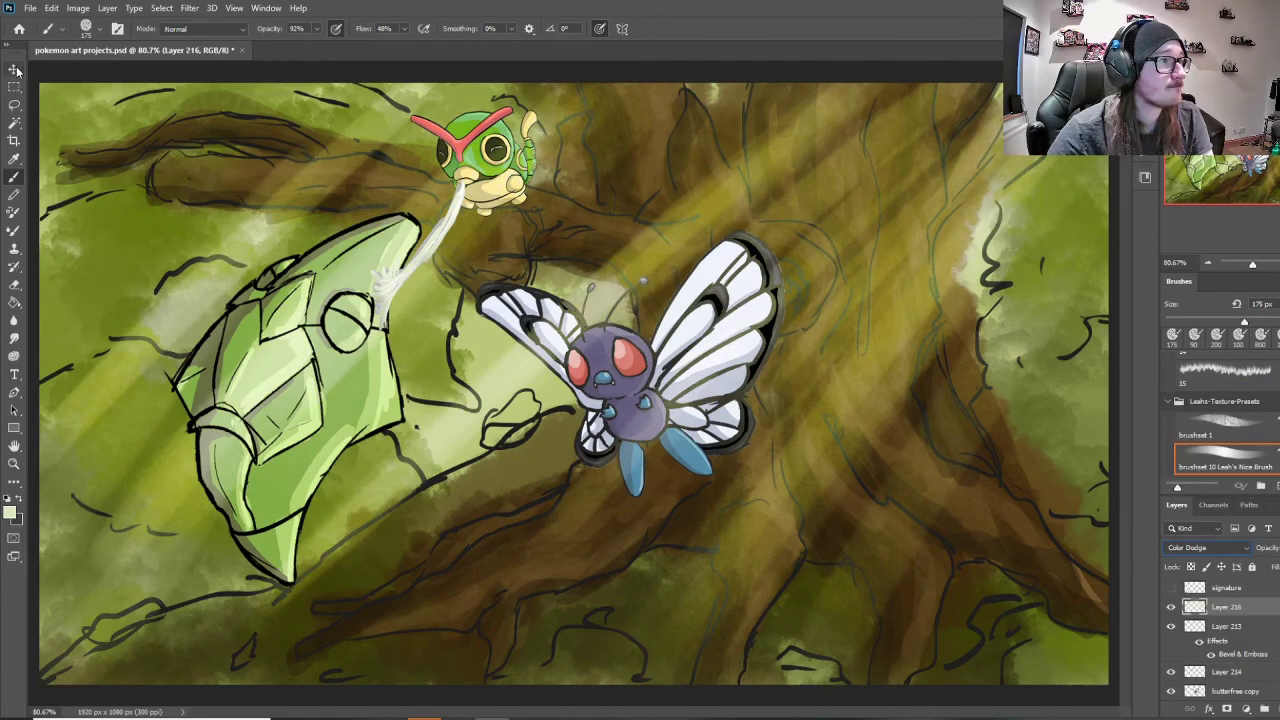
click(1171, 588)
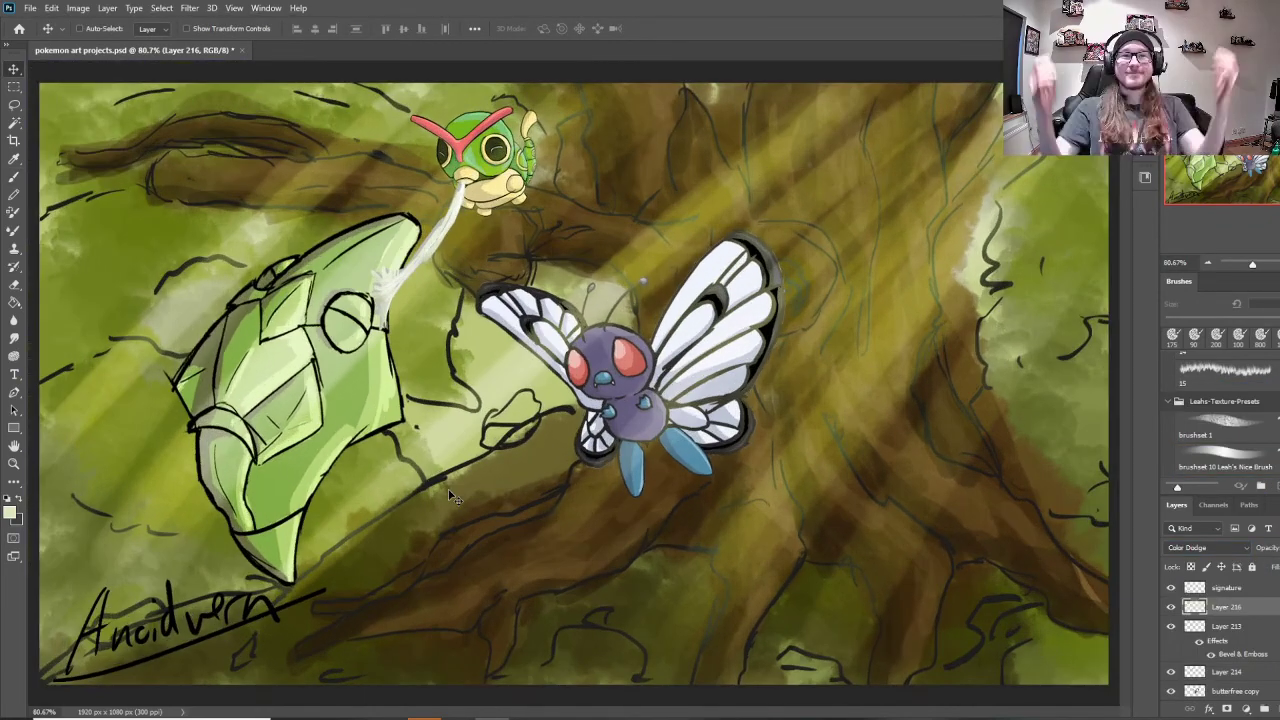